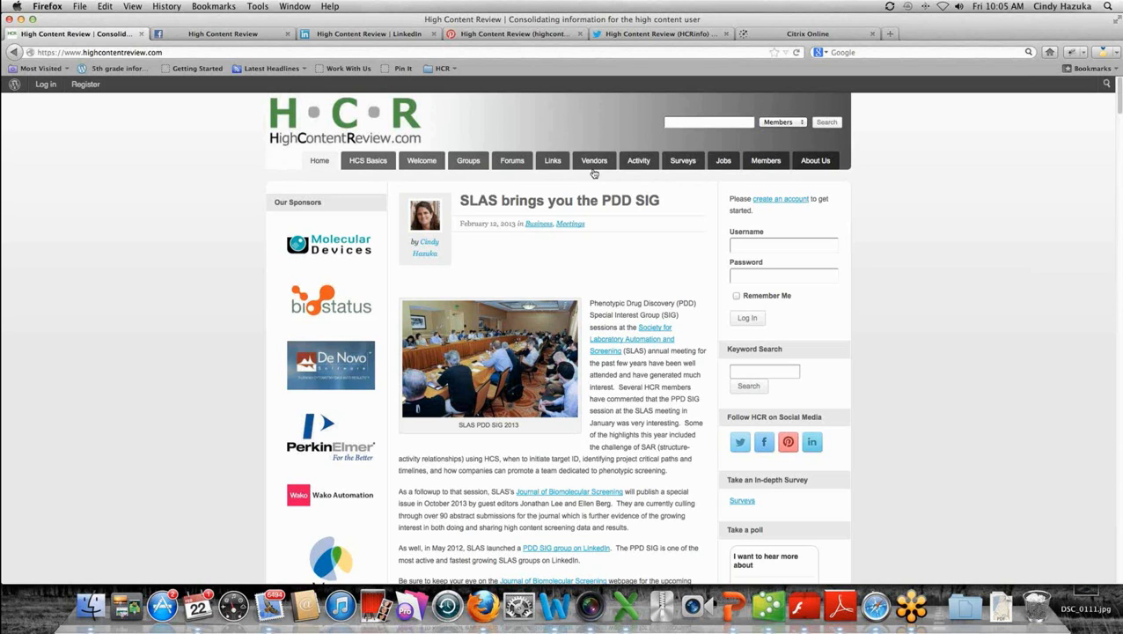
# Open the site's Links page and look through its resource categories, from academic institutes down to tissue culture and Wikipedia links.
pyautogui.click(552, 161)
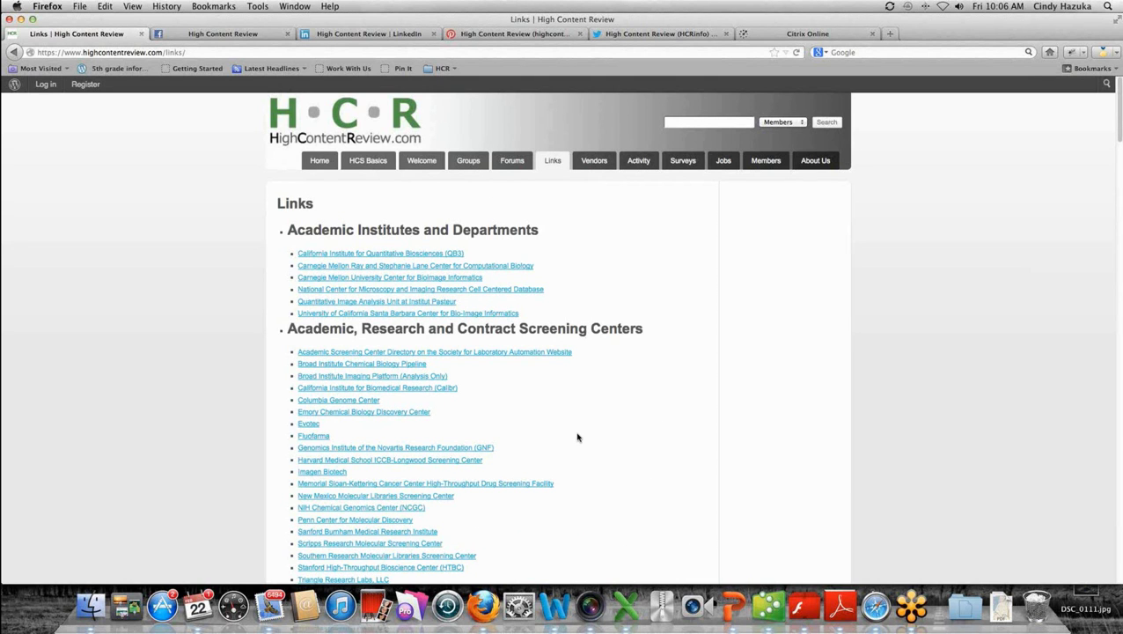
pyautogui.scroll(-1, 577, 437)
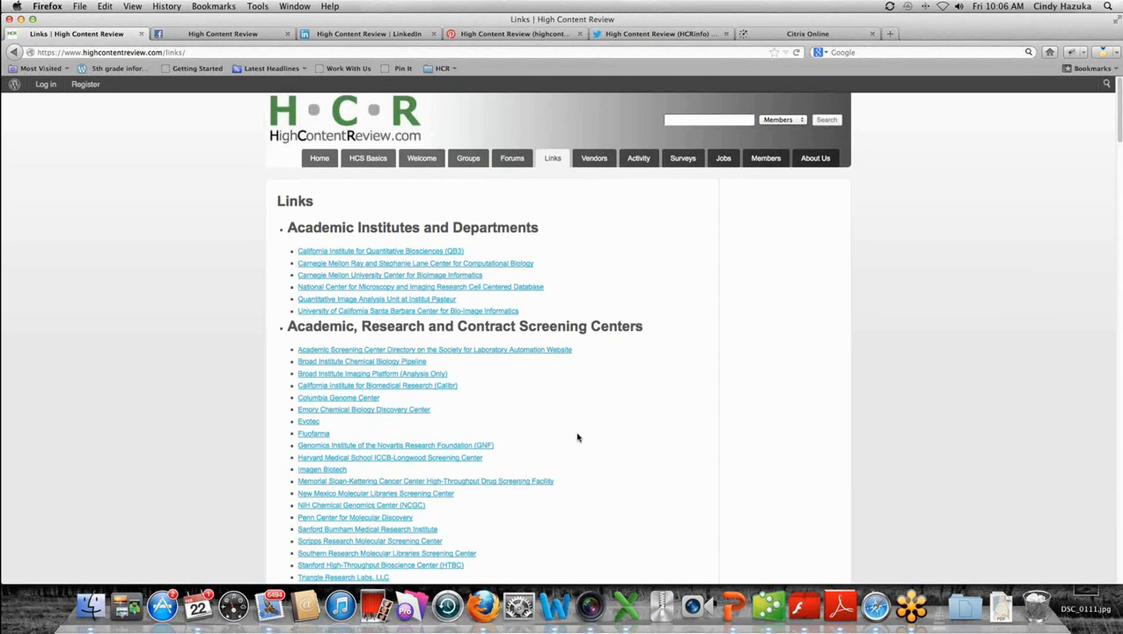
pyautogui.scroll(-2, 578, 436)
pyautogui.scroll(-5, 577, 437)
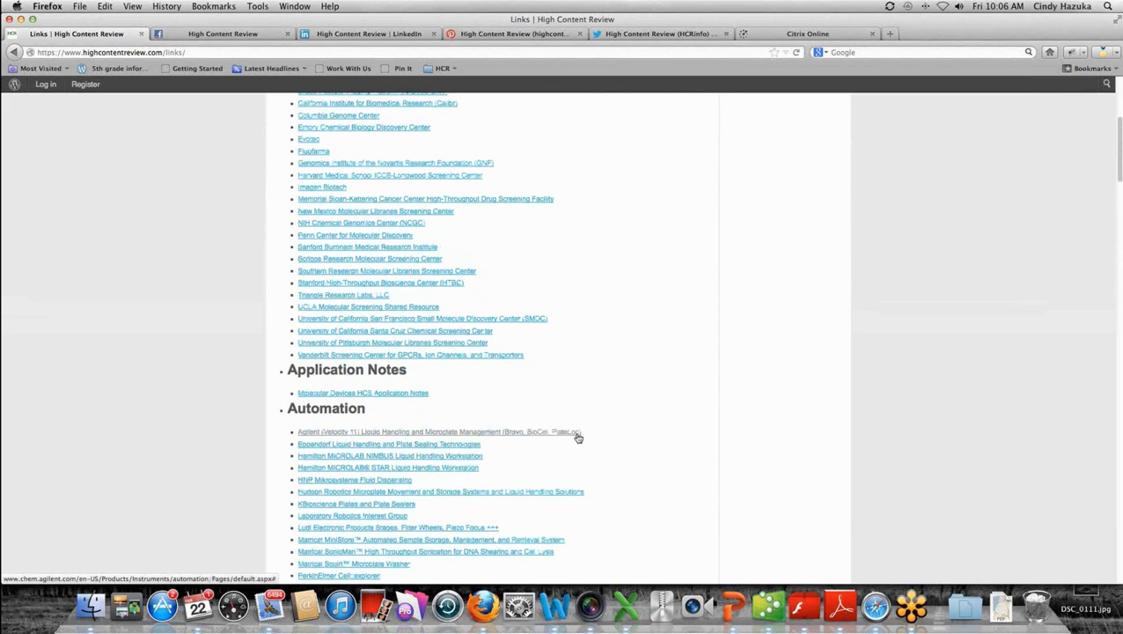
pyautogui.scroll(-5, 577, 437)
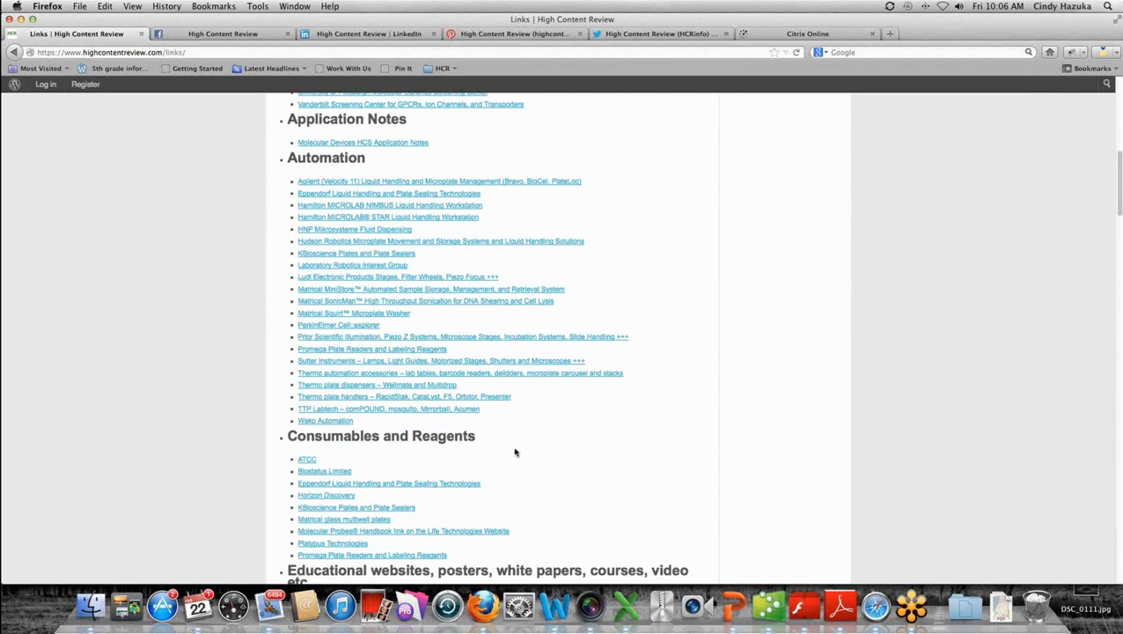
pyautogui.scroll(-3, 516, 453)
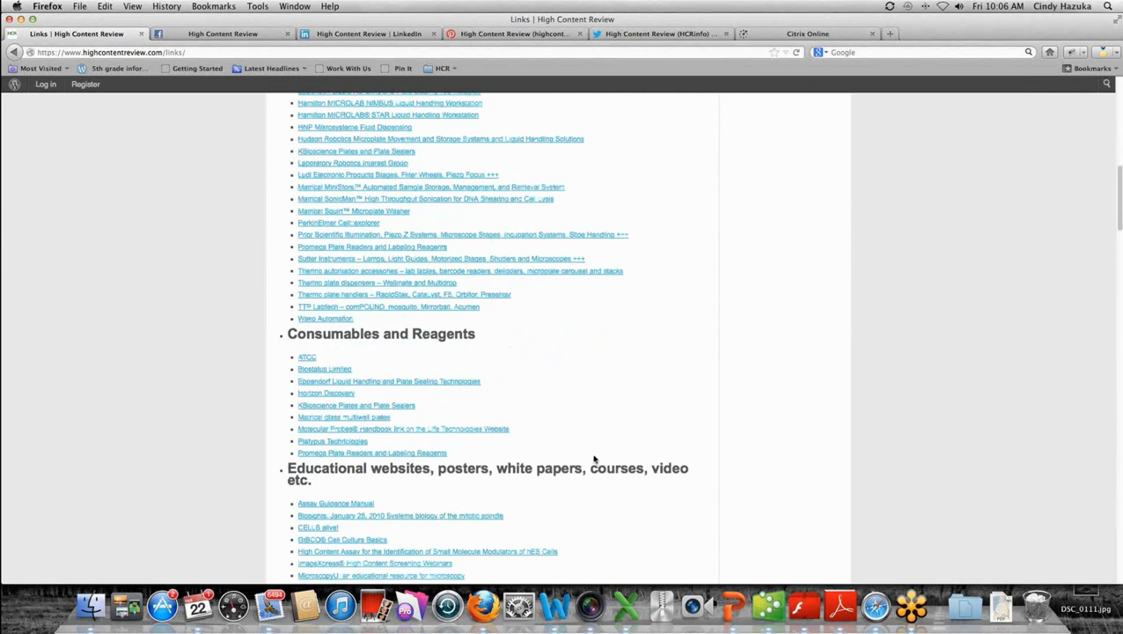
pyautogui.scroll(-2, 594, 459)
pyautogui.scroll(-15, 595, 459)
pyautogui.scroll(-20, 594, 459)
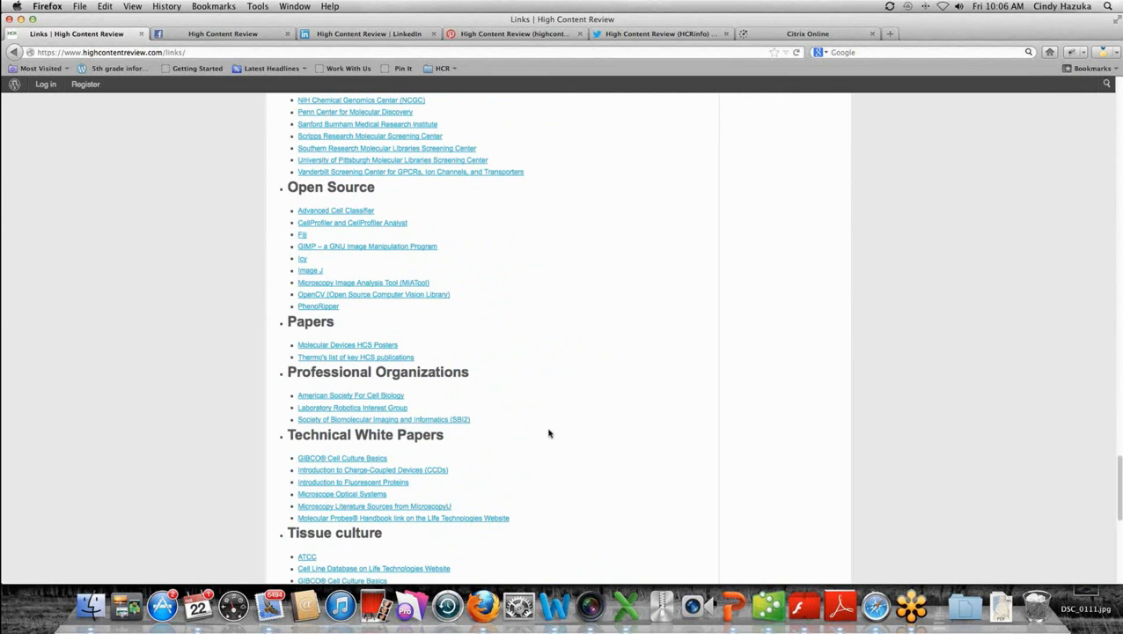
pyautogui.scroll(-1, 552, 433)
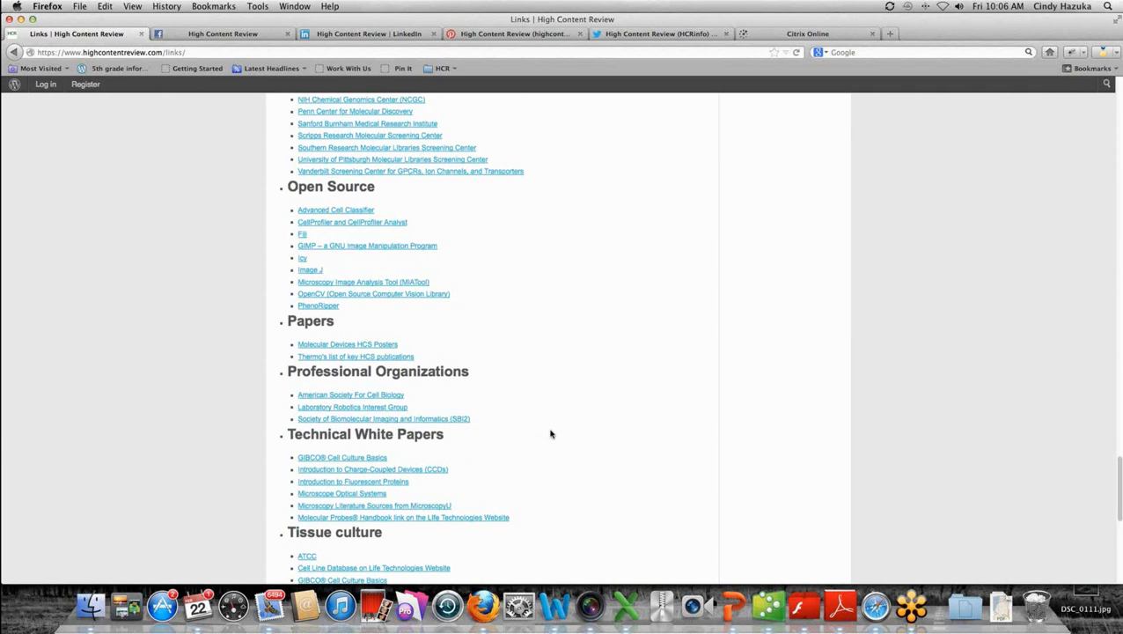
pyautogui.scroll(-3, 551, 433)
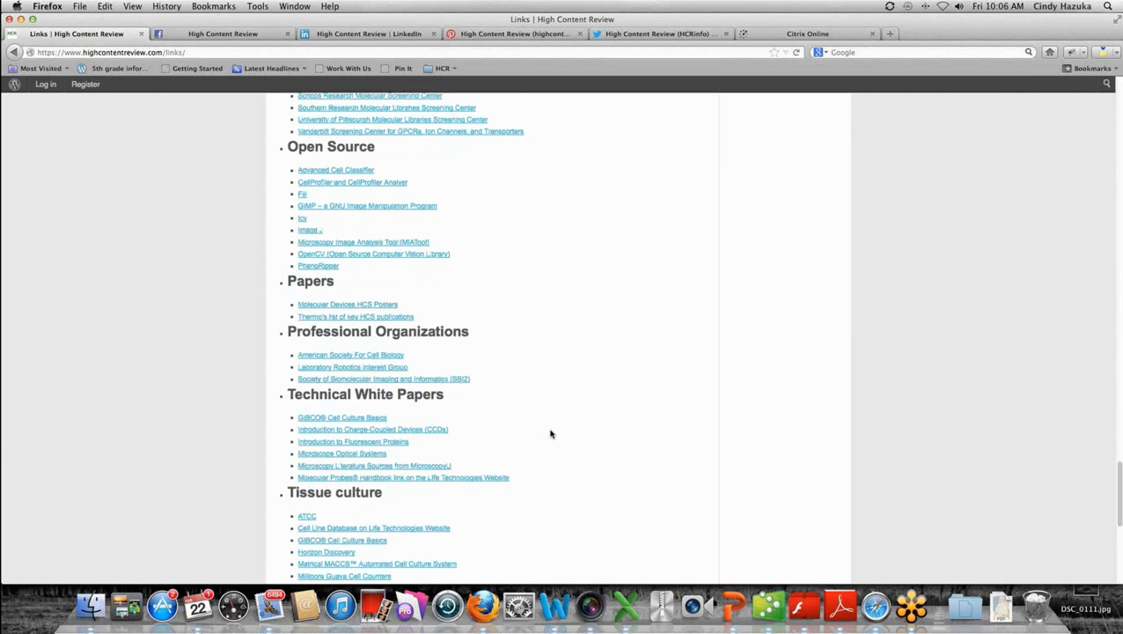
pyautogui.scroll(-5, 551, 434)
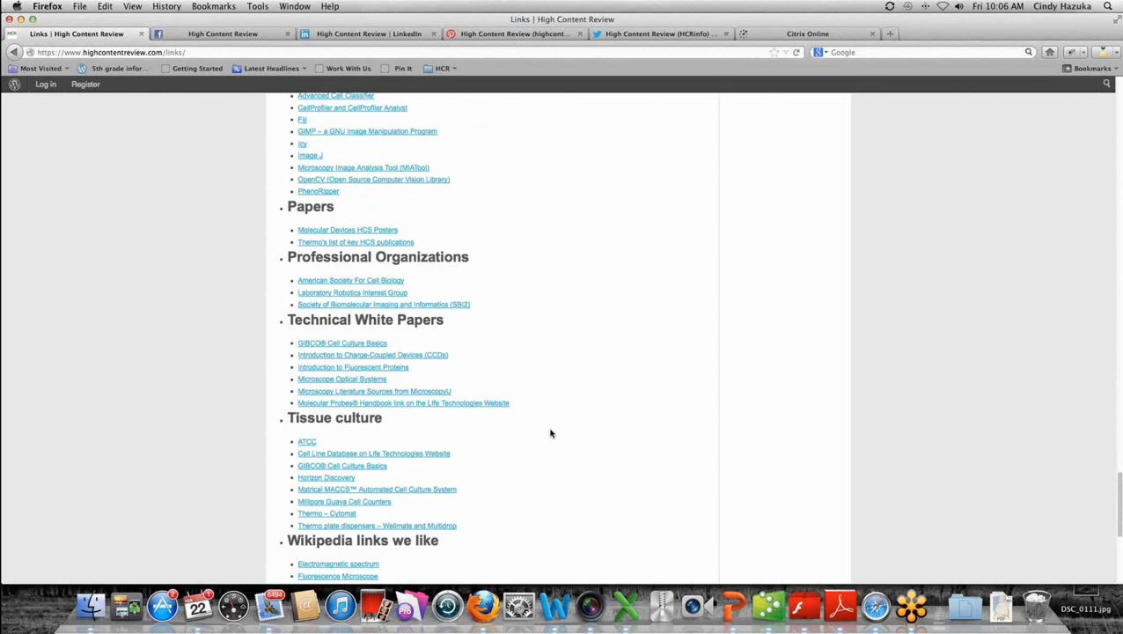
pyautogui.scroll(5, 500, 391)
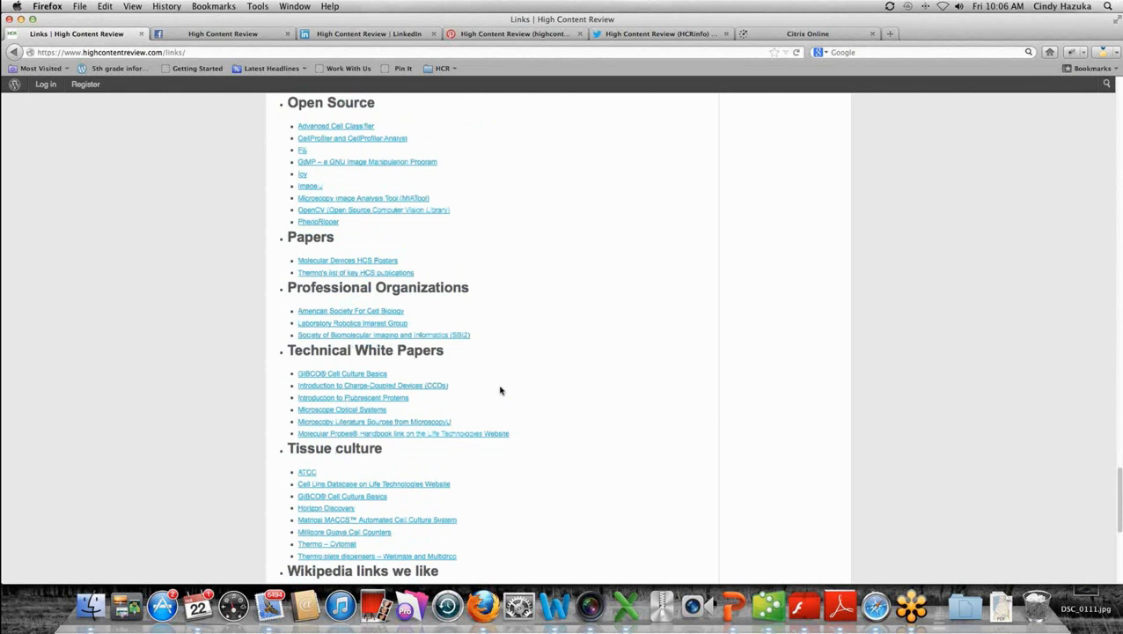
pyautogui.scroll(5, 500, 390)
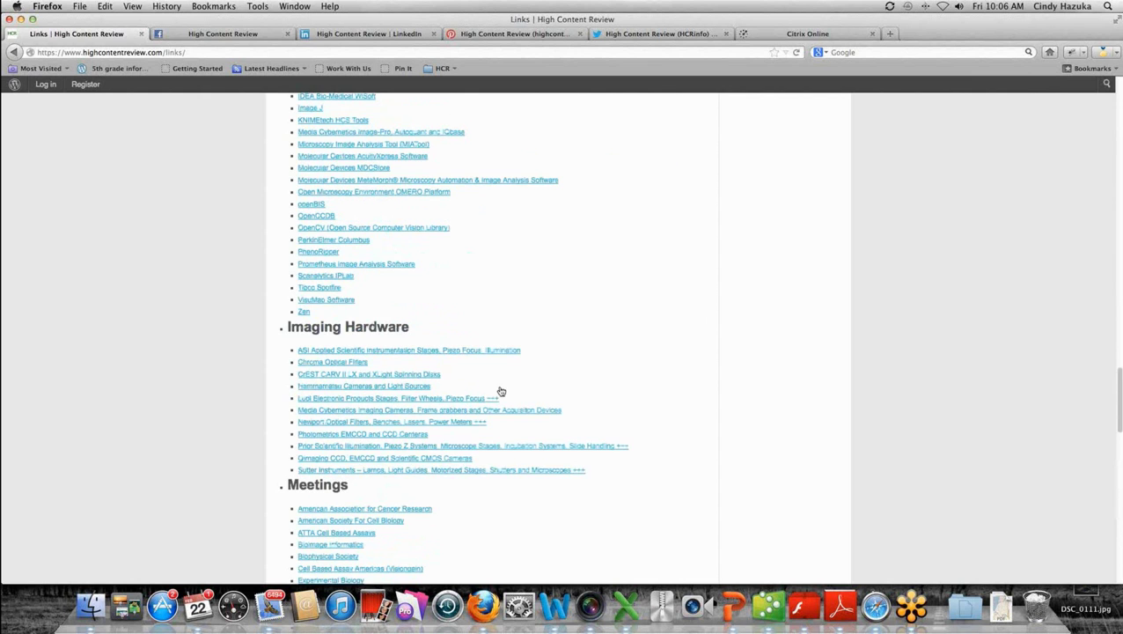
pyautogui.scroll(5, 501, 390)
pyautogui.scroll(8, 501, 390)
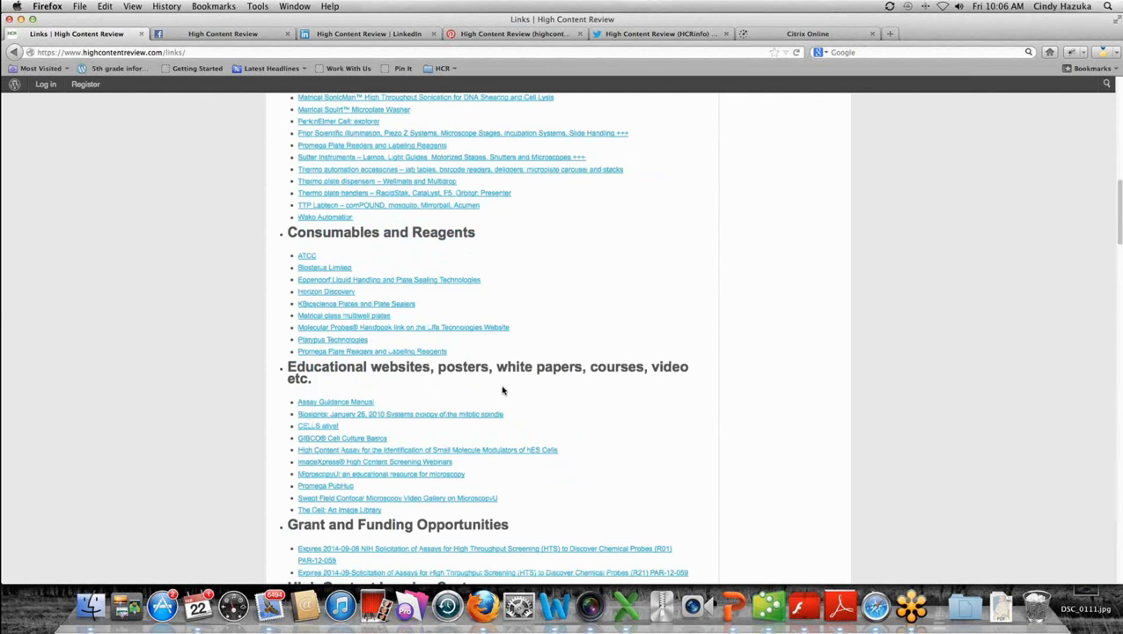
# Open the HCS Basics page and read its sections on assay development, automation and robotics, and imaging.
pyautogui.scroll(15, 501, 390)
pyautogui.click(369, 160)
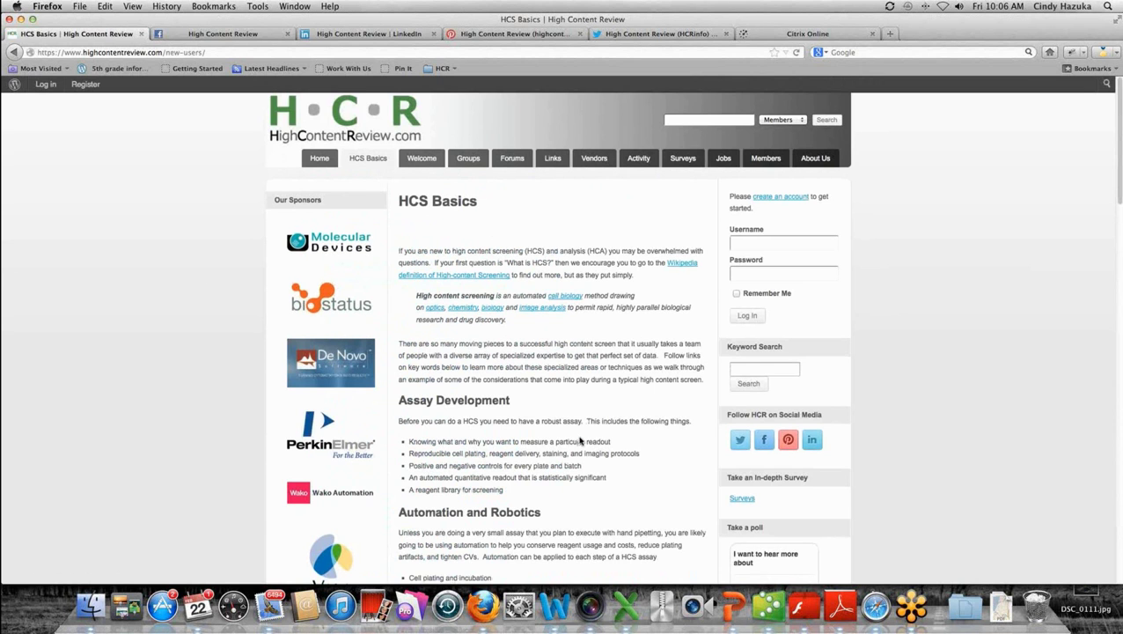
pyautogui.scroll(-2, 580, 440)
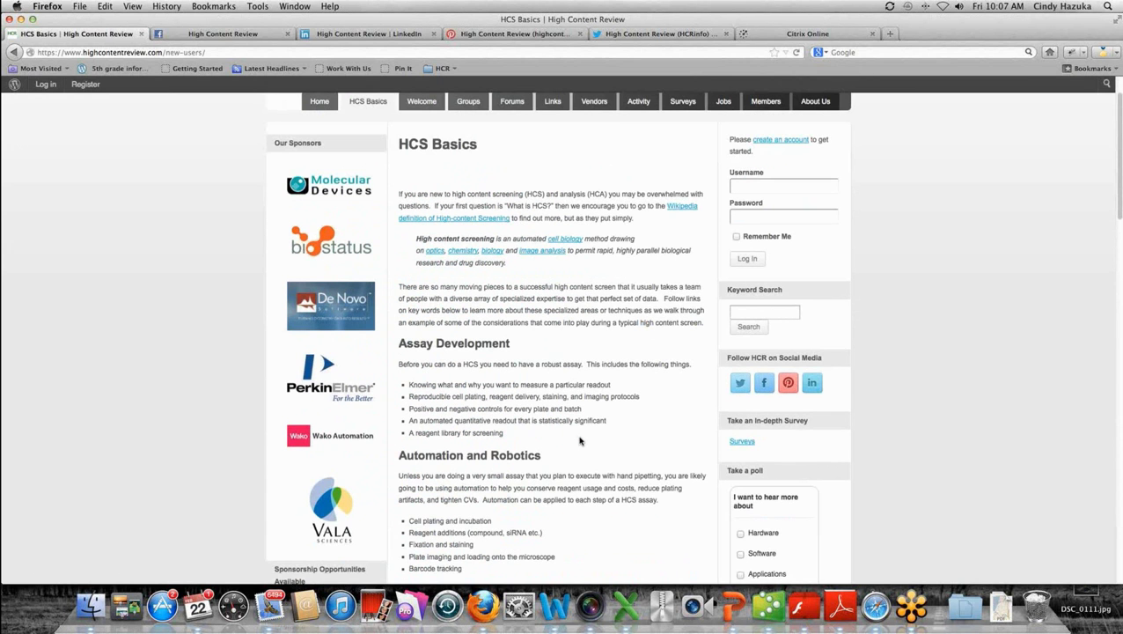
pyautogui.scroll(-5, 580, 440)
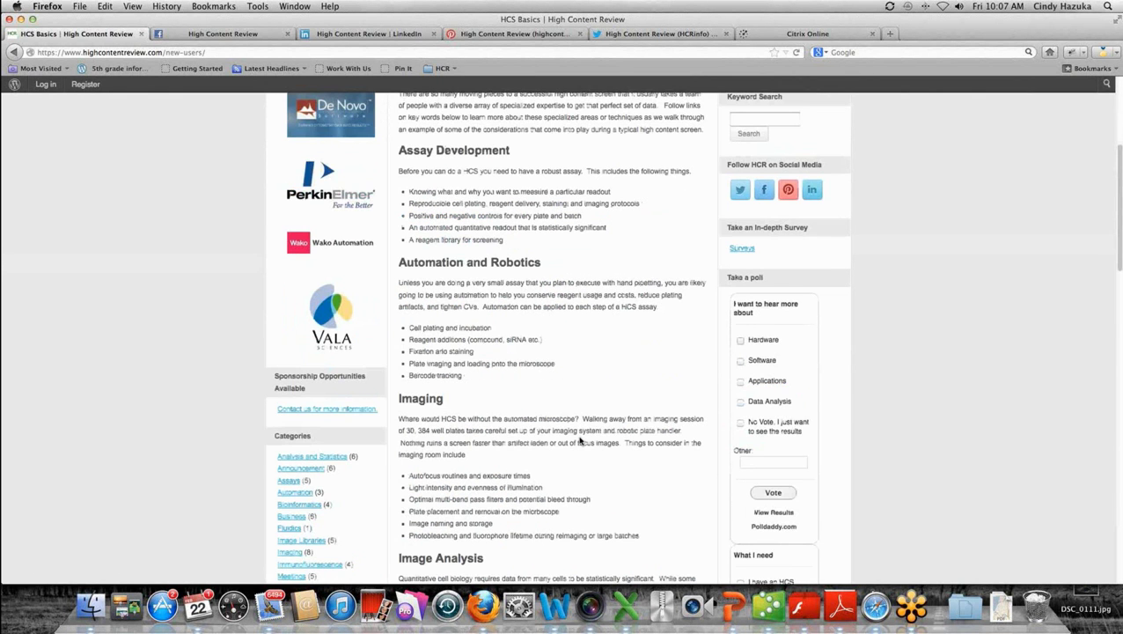
pyautogui.scroll(1, 504, 341)
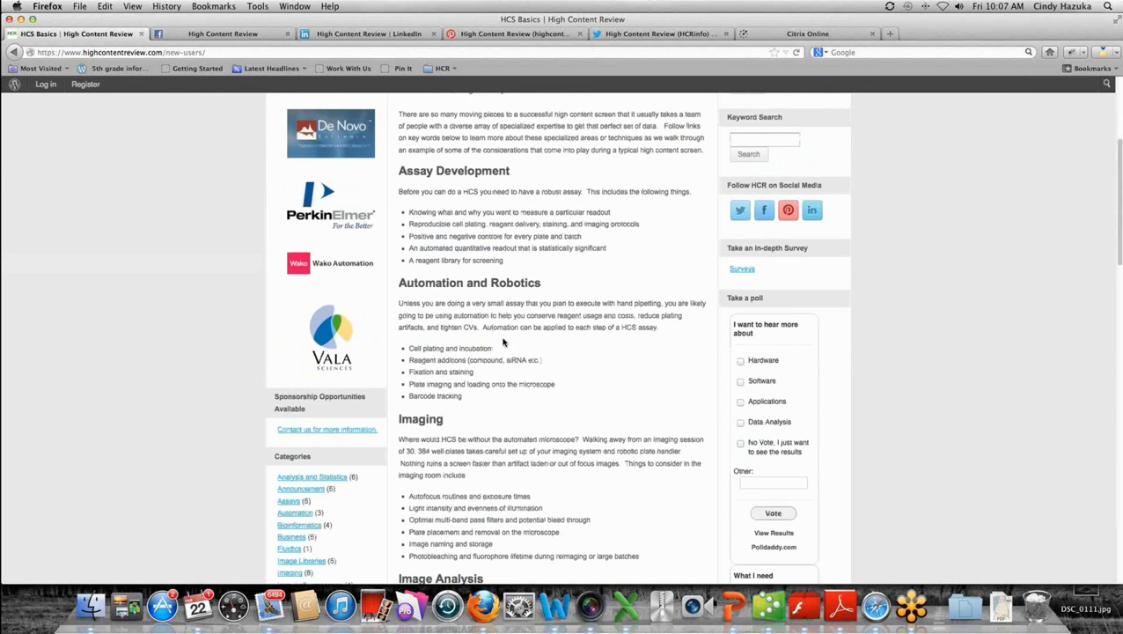
pyautogui.scroll(1, 503, 342)
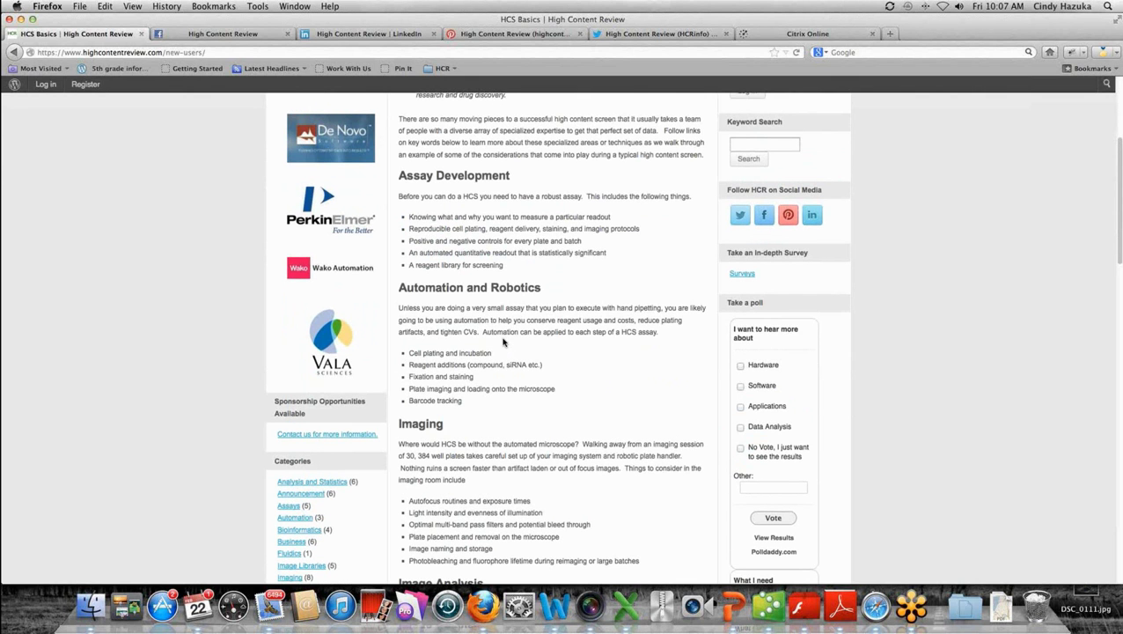
# Open the Surveys page to view the High Content Review surveys and the webinar topic poll.
pyautogui.scroll(5, 503, 341)
pyautogui.click(685, 164)
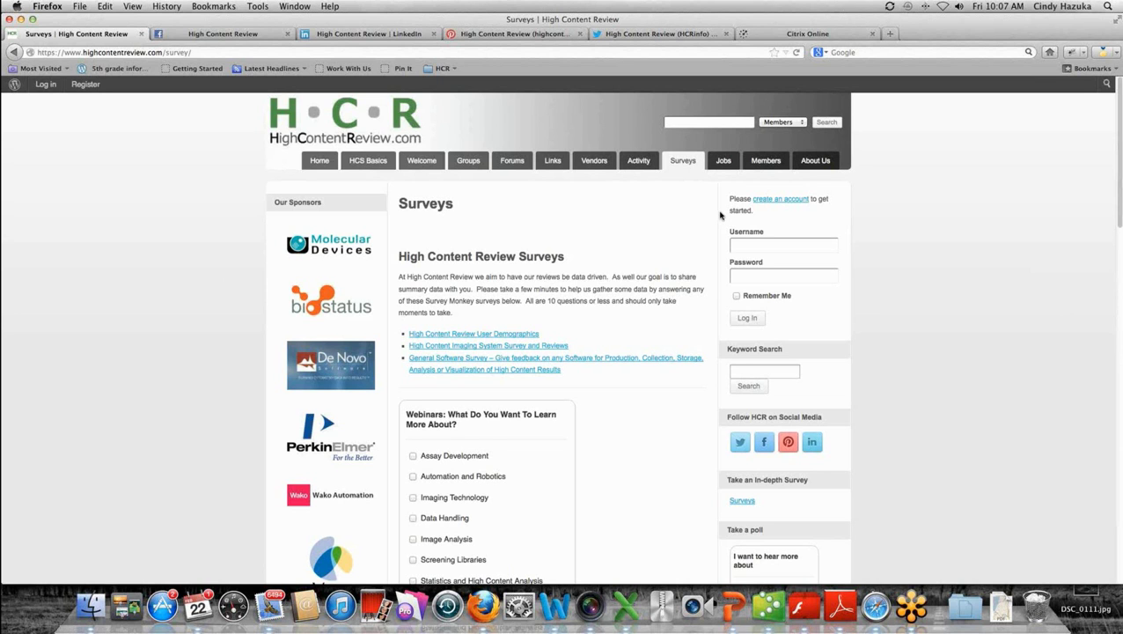
# Open the account creation page and examine the account details, profile details and experience fields of the registration form.
pyautogui.click(771, 202)
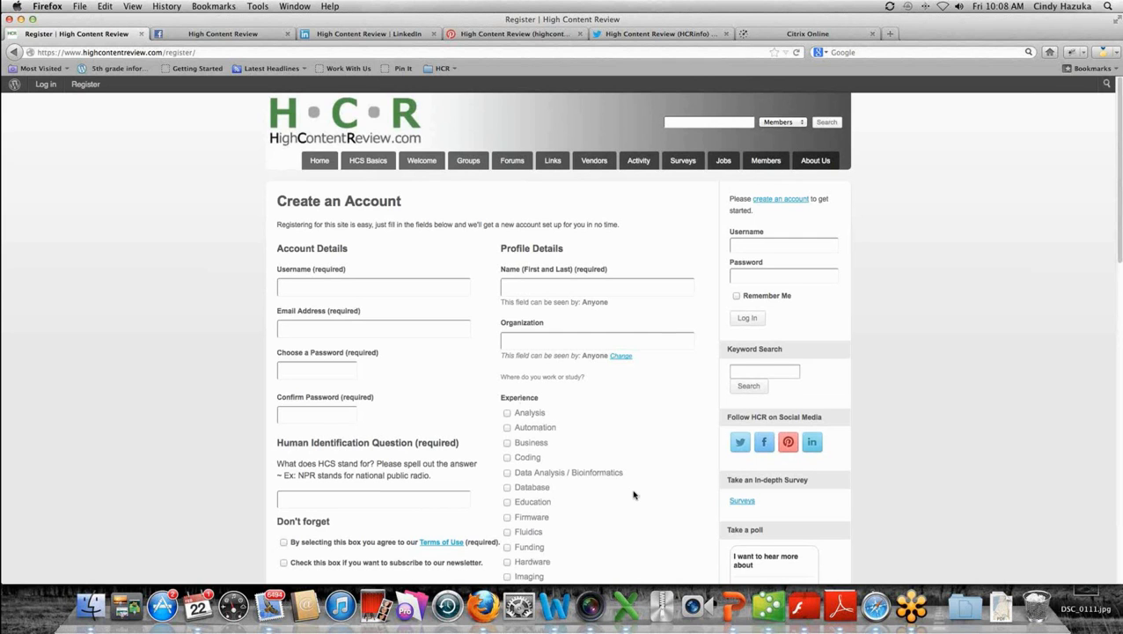
pyautogui.scroll(-1, 634, 495)
pyautogui.scroll(-1, 634, 495)
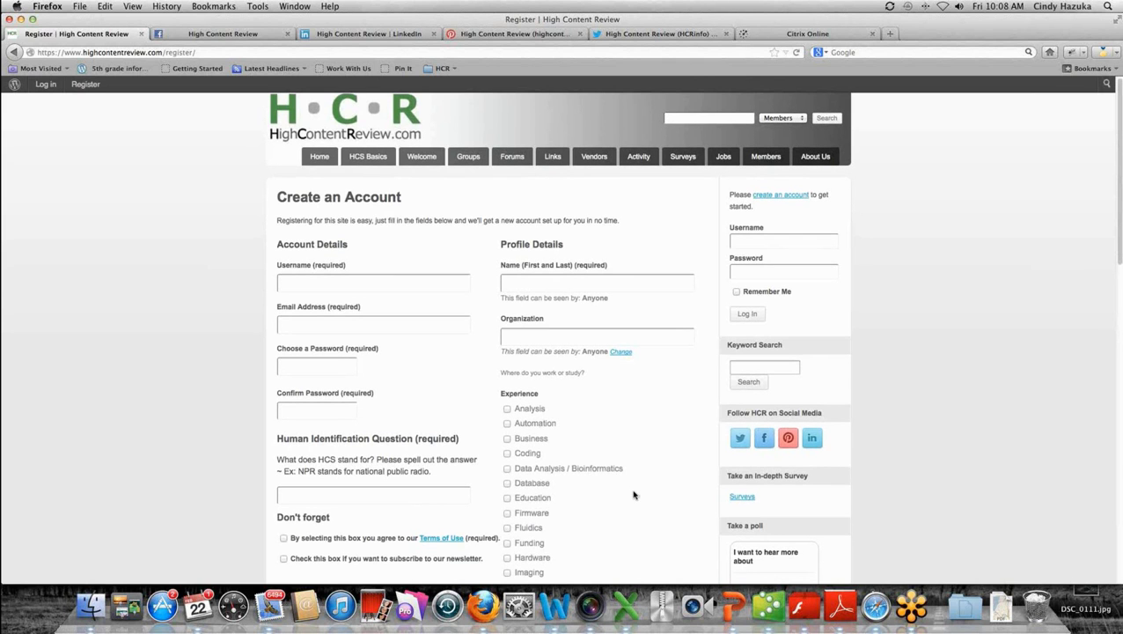
pyautogui.scroll(-1, 634, 495)
pyautogui.scroll(-1, 634, 495)
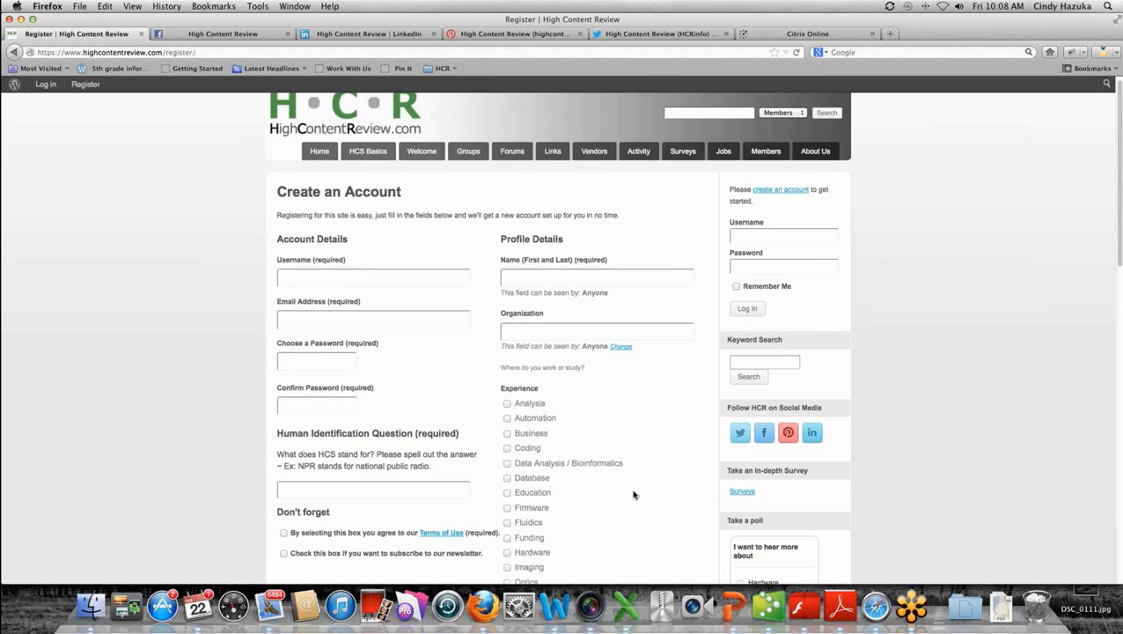
pyautogui.scroll(-3, 634, 495)
pyautogui.scroll(-1, 634, 495)
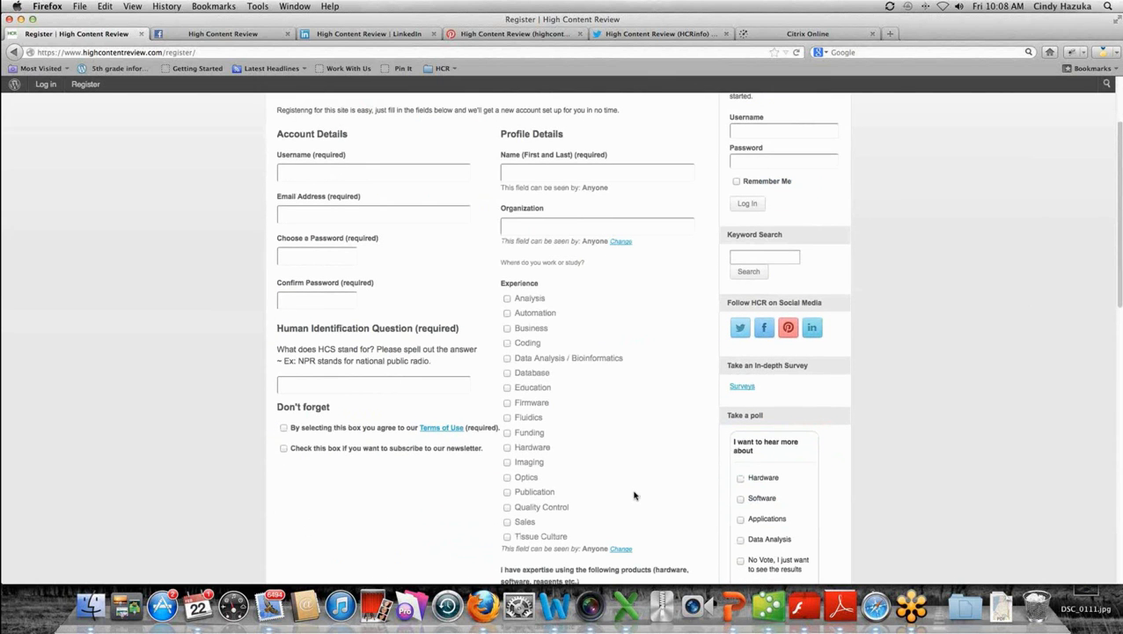
pyautogui.scroll(-1, 634, 495)
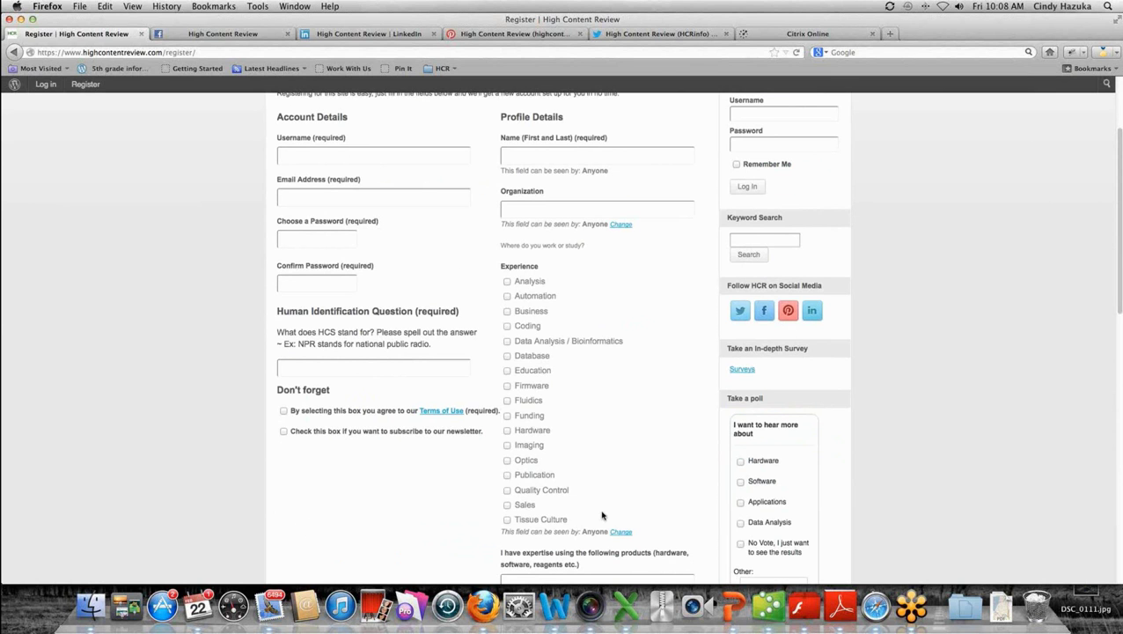
pyautogui.scroll(-1, 602, 515)
pyautogui.scroll(-3, 603, 515)
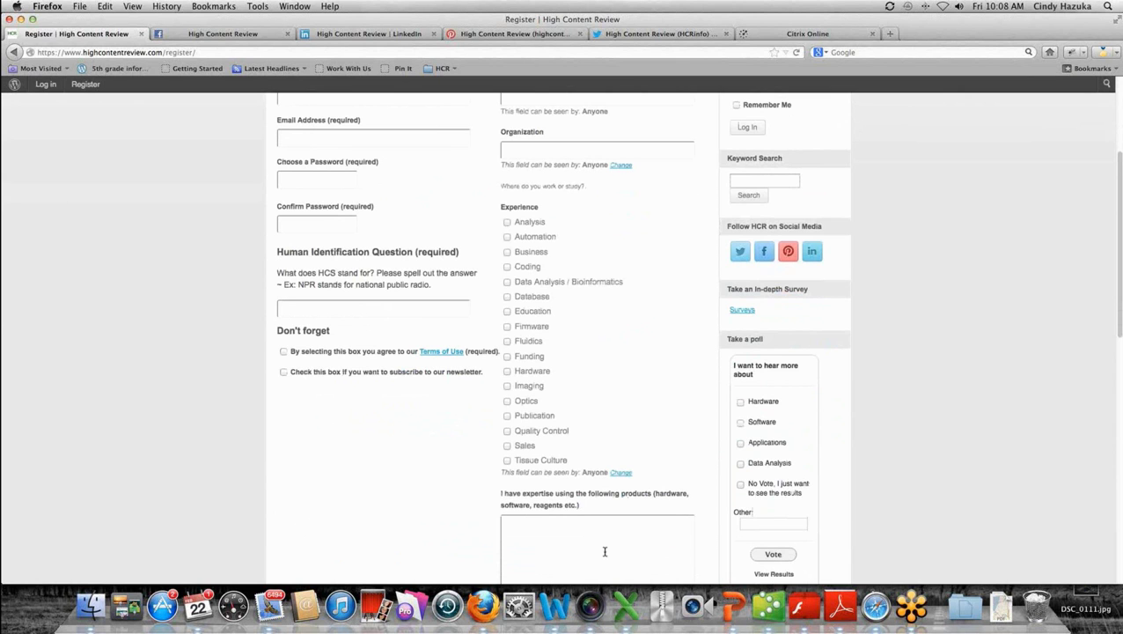
pyautogui.scroll(1, 606, 552)
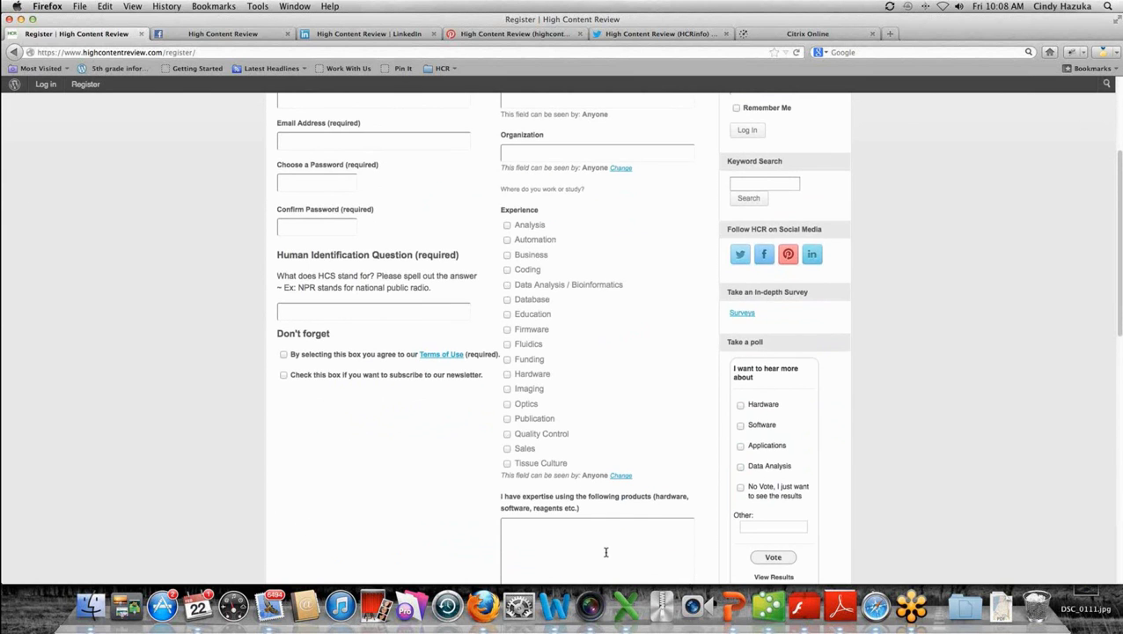
pyautogui.scroll(6, 606, 552)
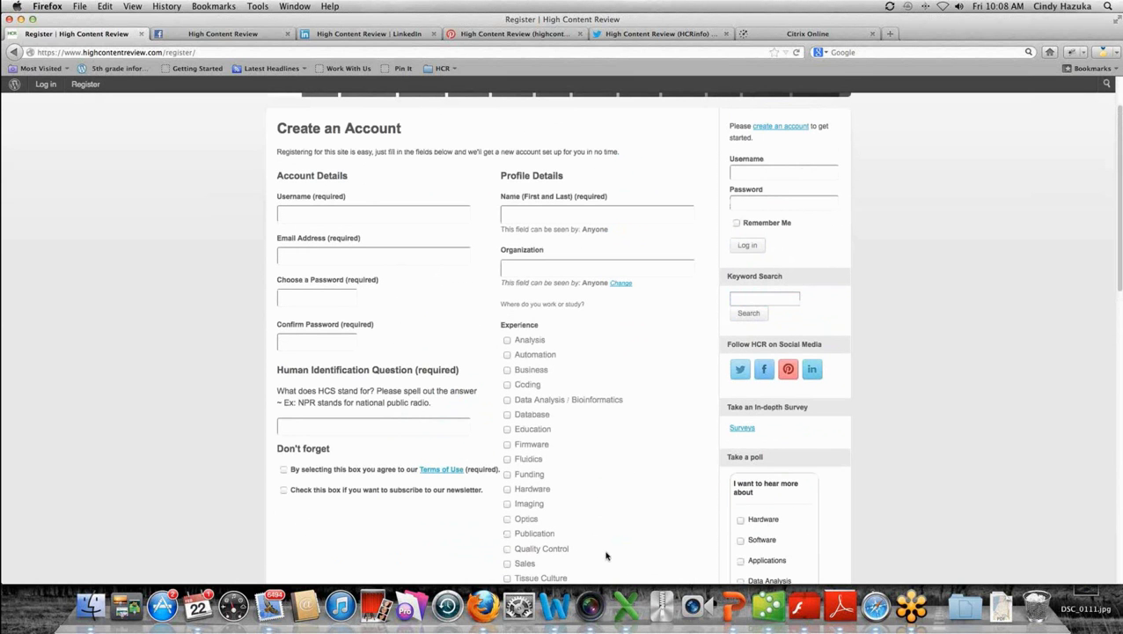
pyautogui.scroll(2, 605, 556)
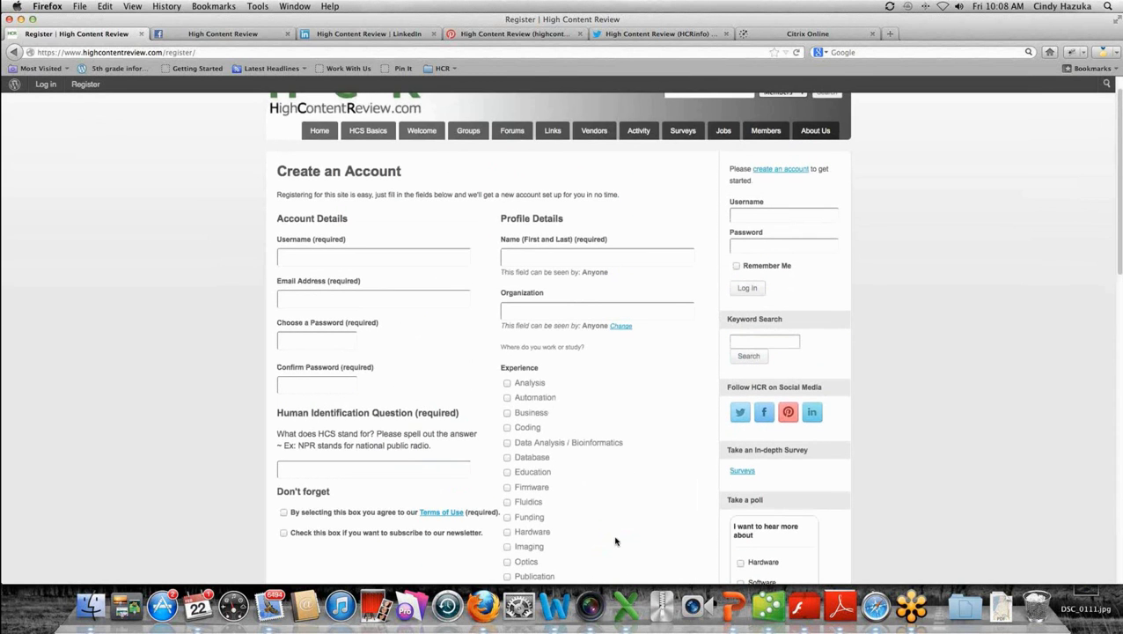
pyautogui.scroll(1, 615, 542)
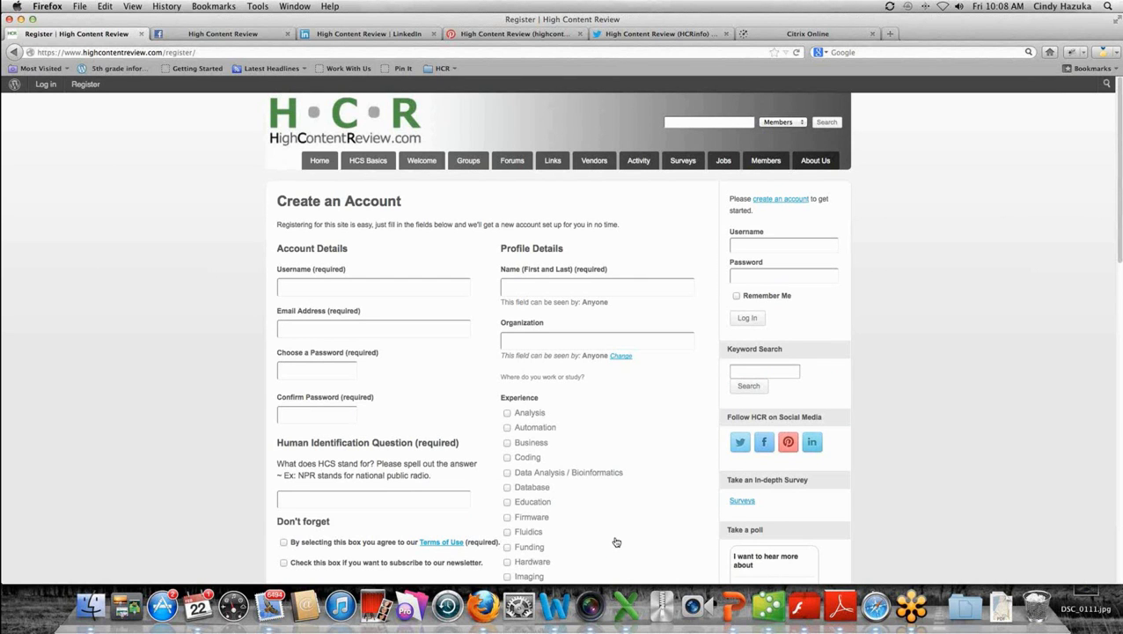
# Switch from the browser to the High Content Review slide presentation and advance it.
pyautogui.press('super+Tab')
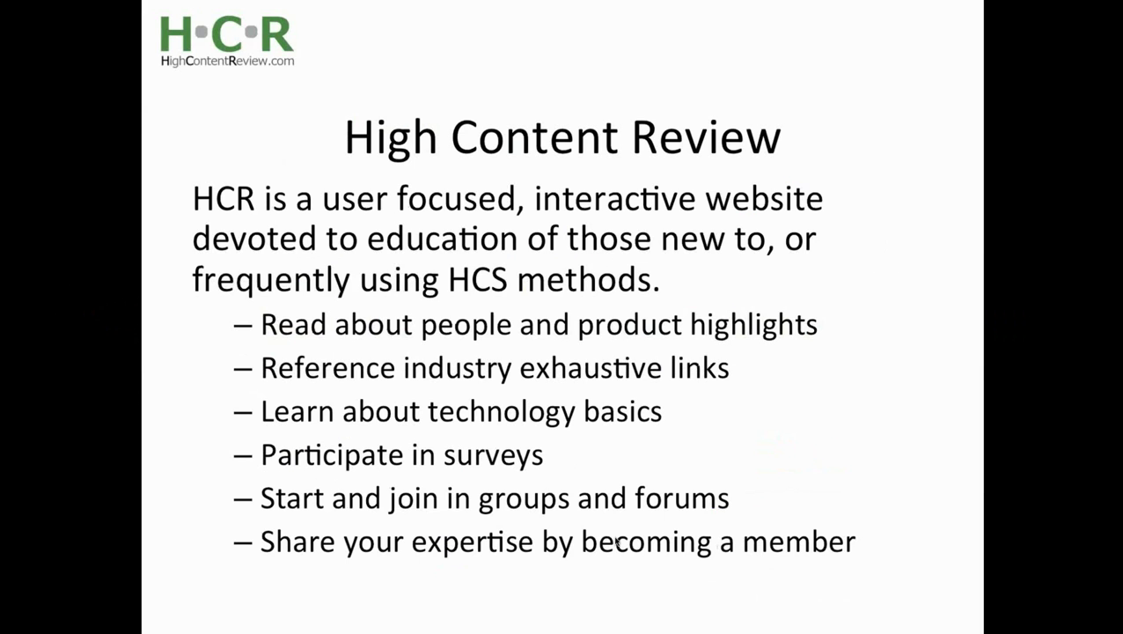
pyautogui.click(616, 541)
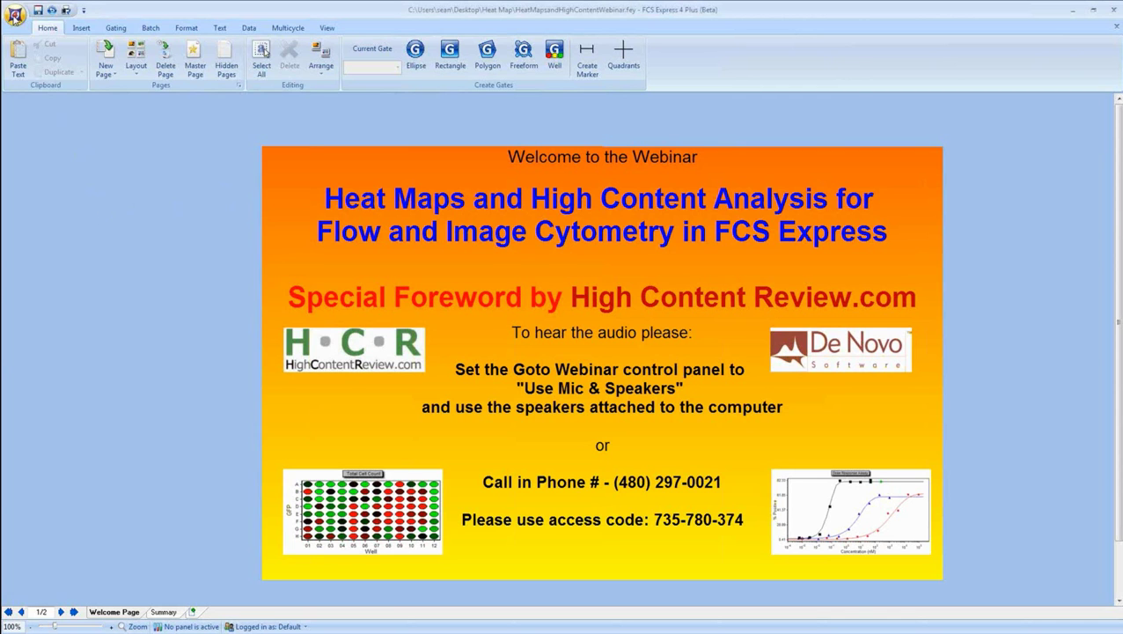
# Create a new blank layout in FCS Express.
pyautogui.click(14, 16)
pyautogui.moveTo(49, 51)
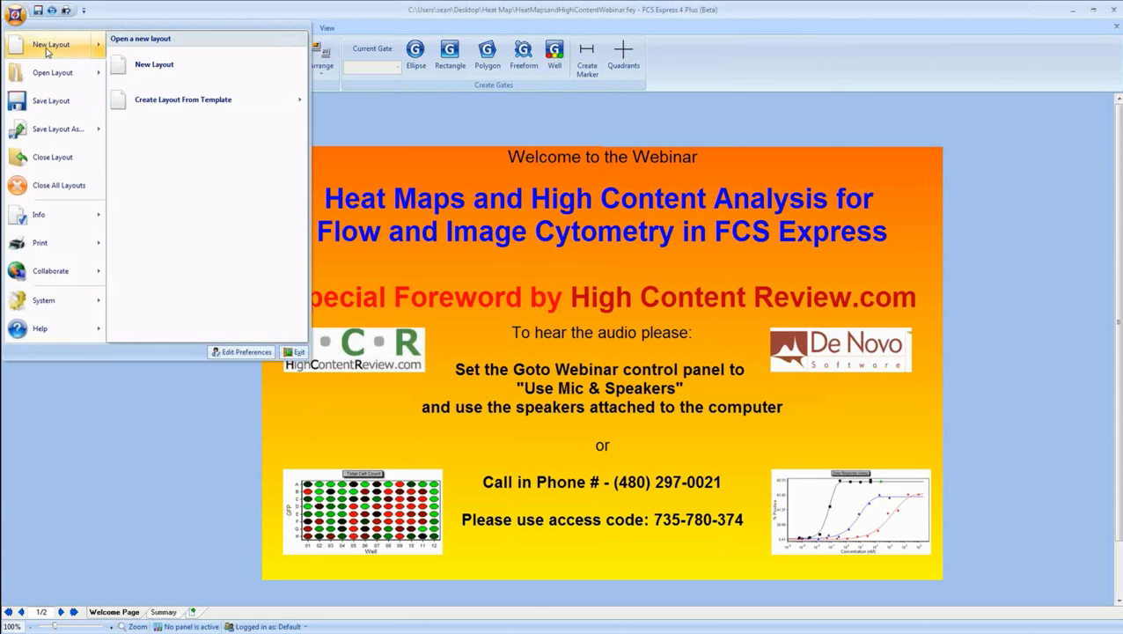
pyautogui.click(150, 64)
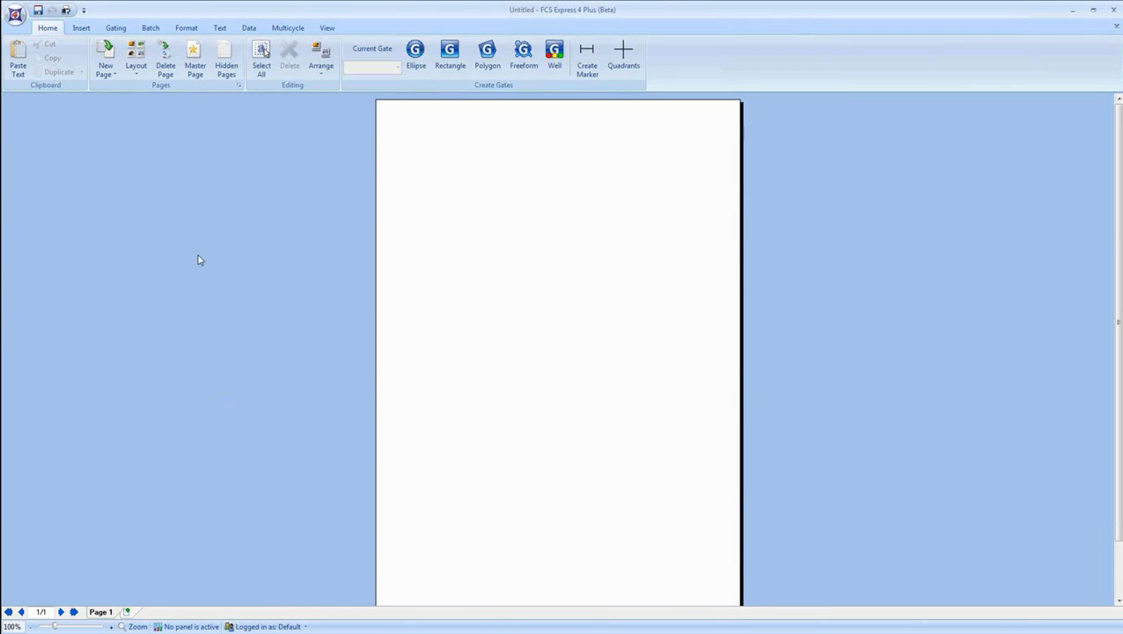
# Insert a heat map plot across the upper part of the page from the BD Accuri C6 plate file UVA-Bac titre 1.c6.
pyautogui.click(81, 29)
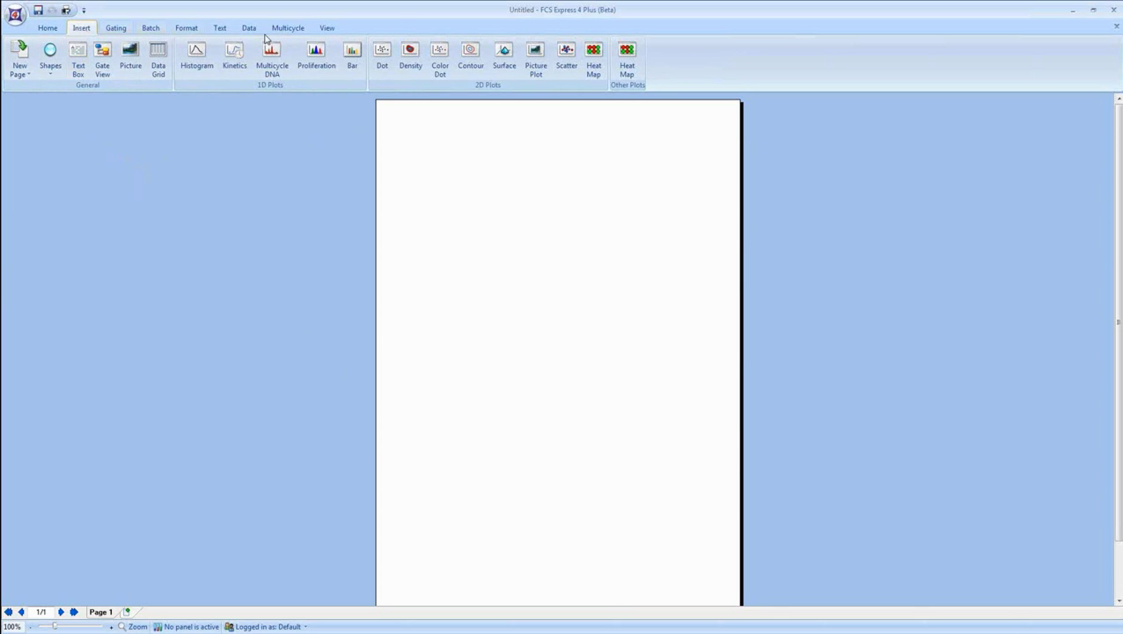
pyautogui.click(627, 55)
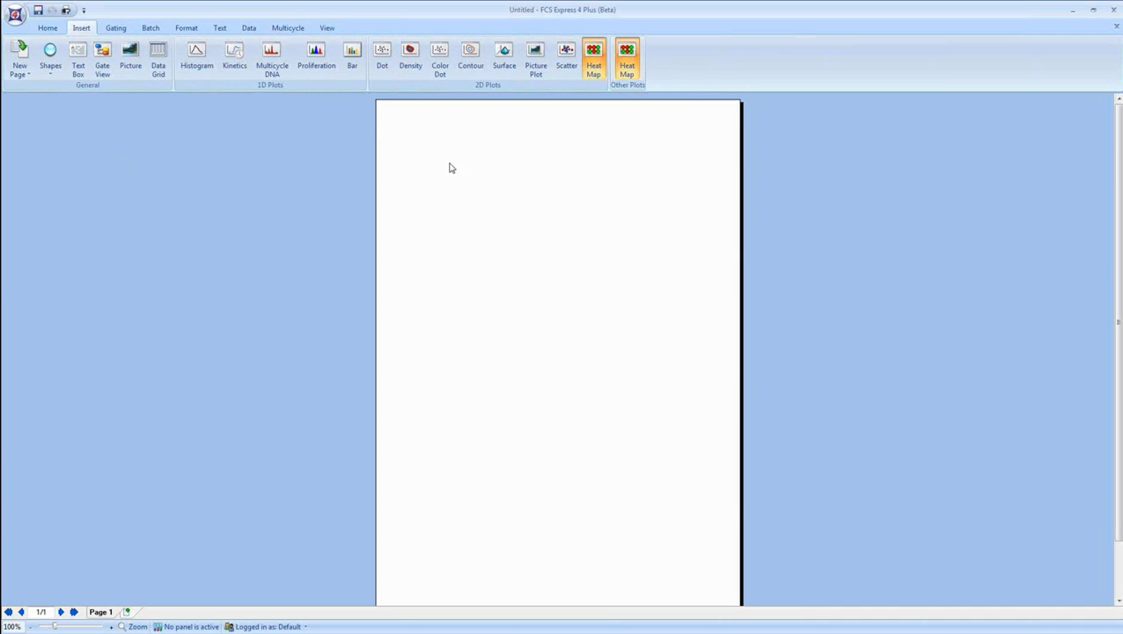
pyautogui.moveTo(397, 148); pyautogui.dragTo(715, 328)
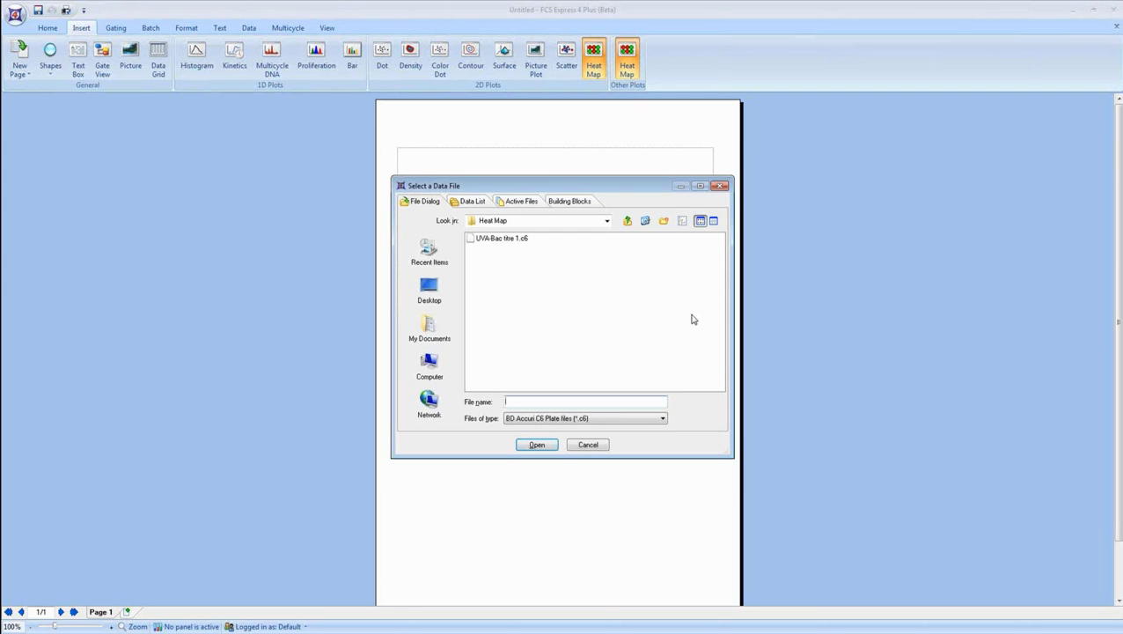
pyautogui.click(662, 419)
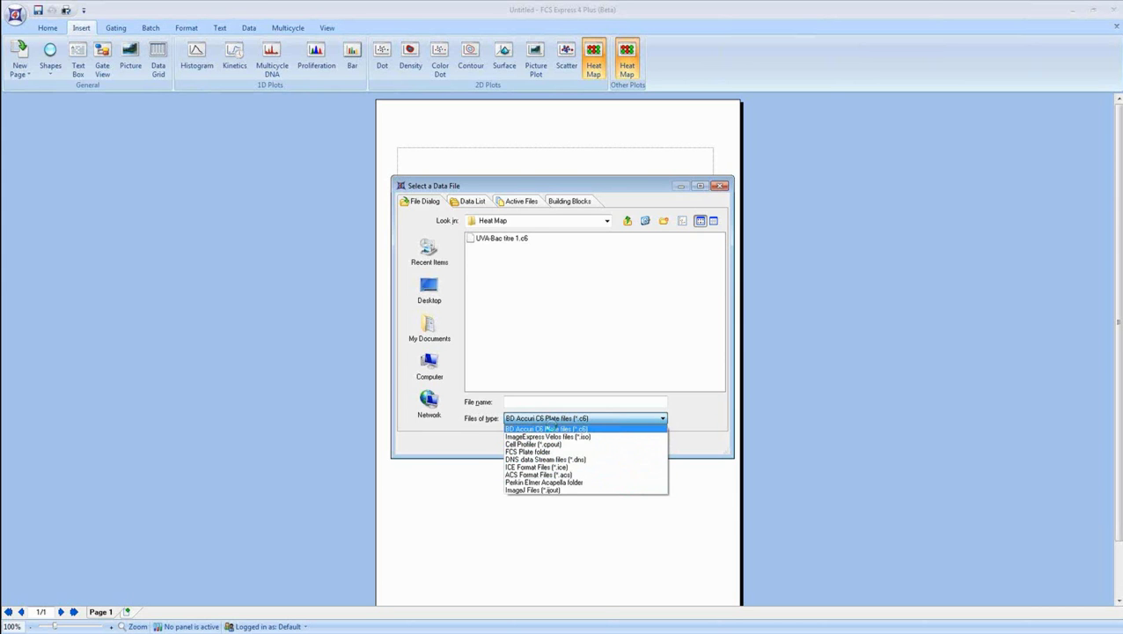
pyautogui.click(551, 430)
pyautogui.click(496, 239)
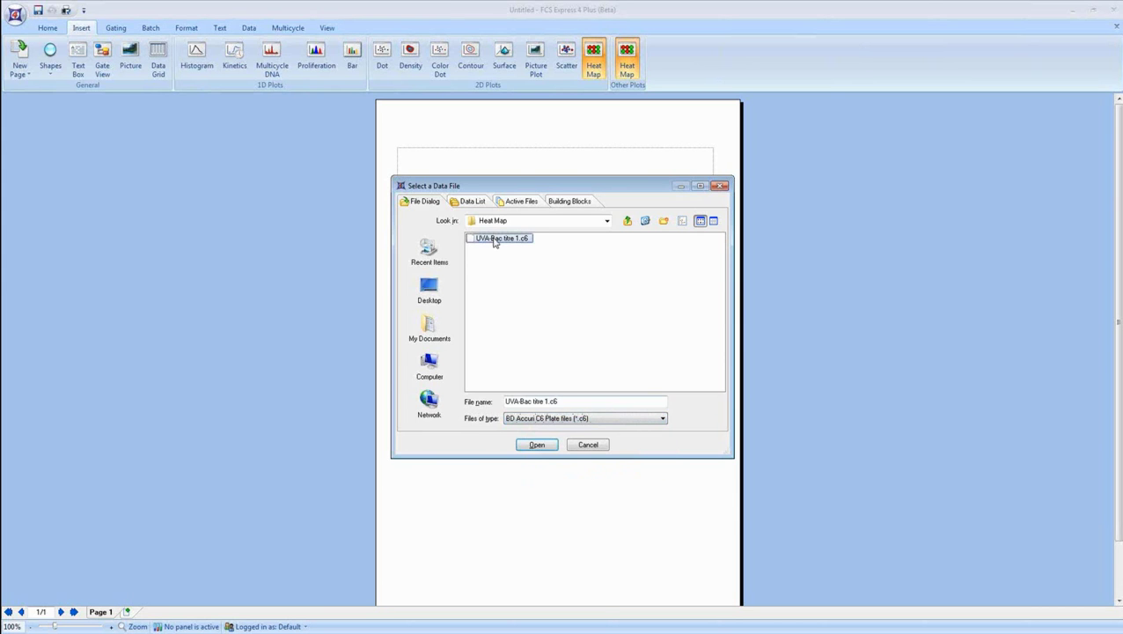
pyautogui.click(537, 446)
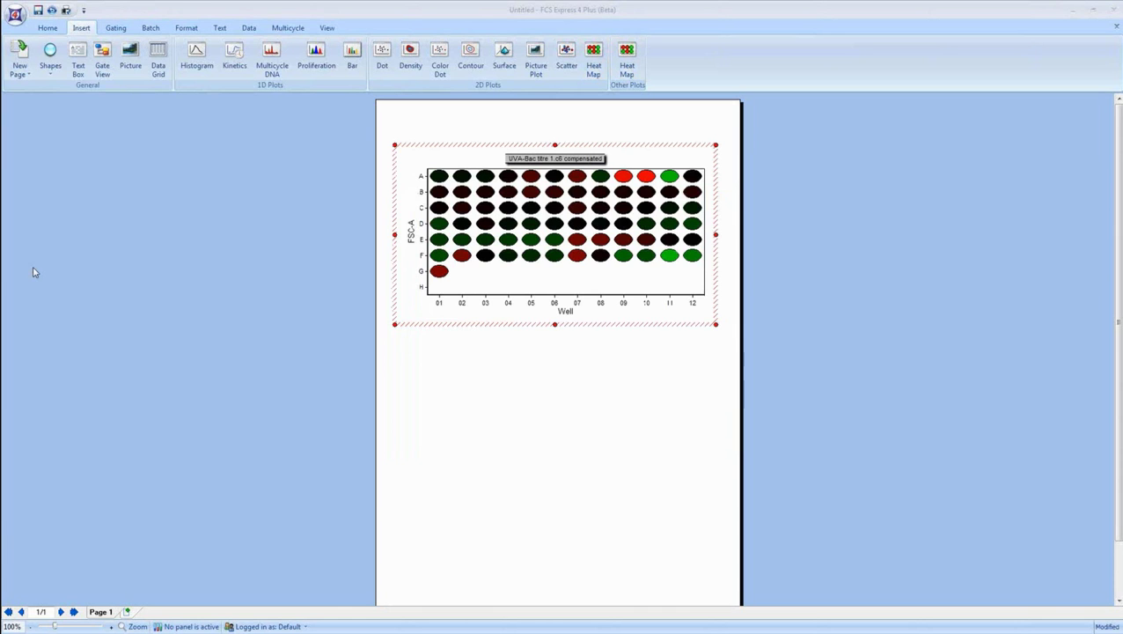
# Move the heat map up near the top of the page and enlarge it slightly in height and width.
pyautogui.click(649, 145)
pyautogui.moveTo(656, 142); pyautogui.dragTo(612, 116)
pyautogui.moveTo(389, 307)
pyautogui.mouseDown()
pyautogui.moveTo(531, 275)
pyautogui.moveTo(542, 325)
pyautogui.moveTo(393, 321)
pyautogui.mouseUp()
pyautogui.moveTo(709, 321); pyautogui.dragTo(718, 321)
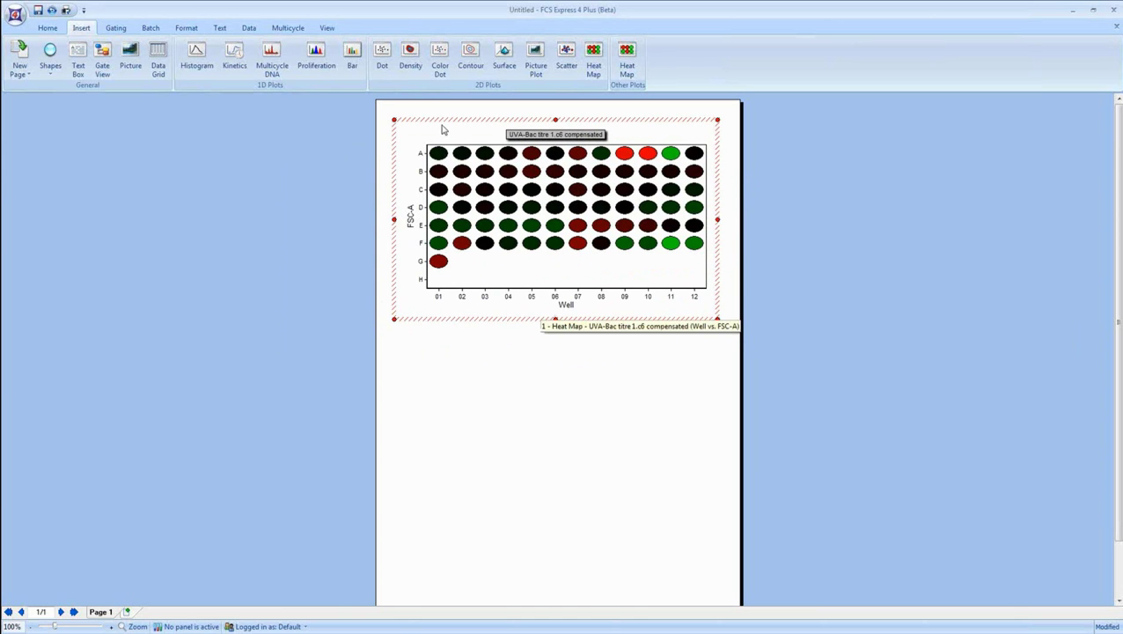
# Duplicate the heat map and place the copy below the original on the page.
pyautogui.rightClick(439, 122)
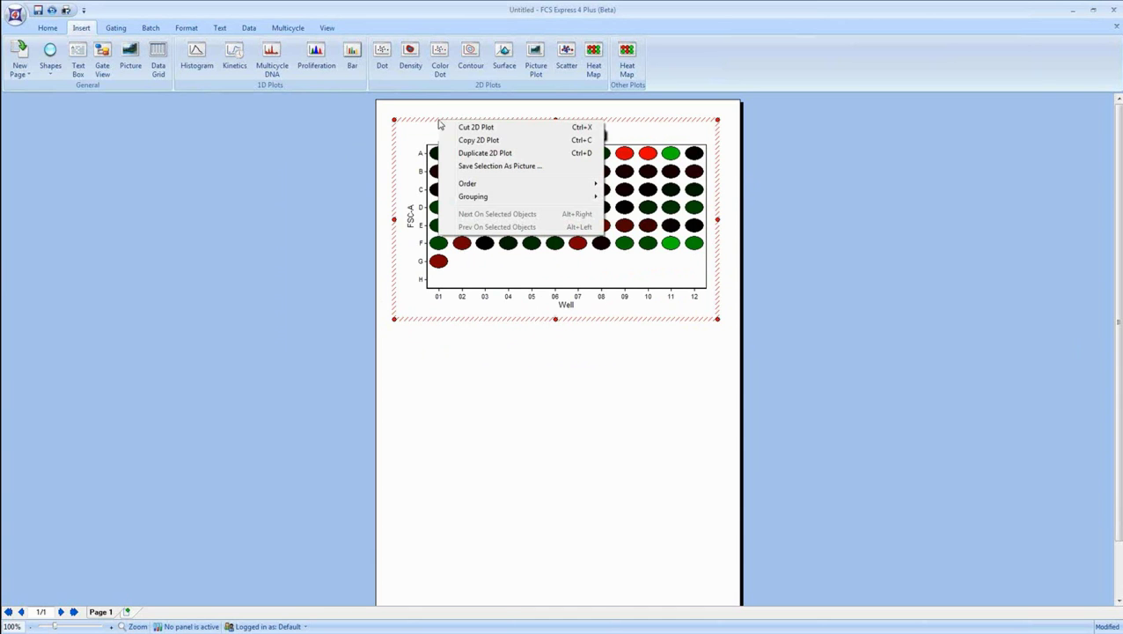
pyautogui.click(476, 154)
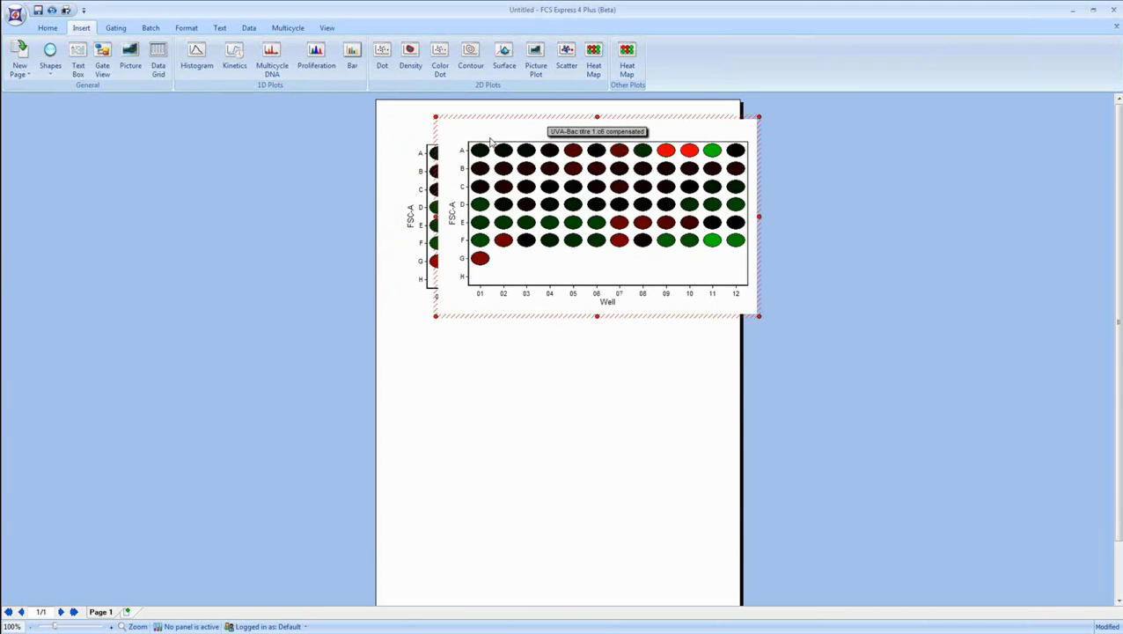
pyautogui.moveTo(499, 125); pyautogui.dragTo(458, 350)
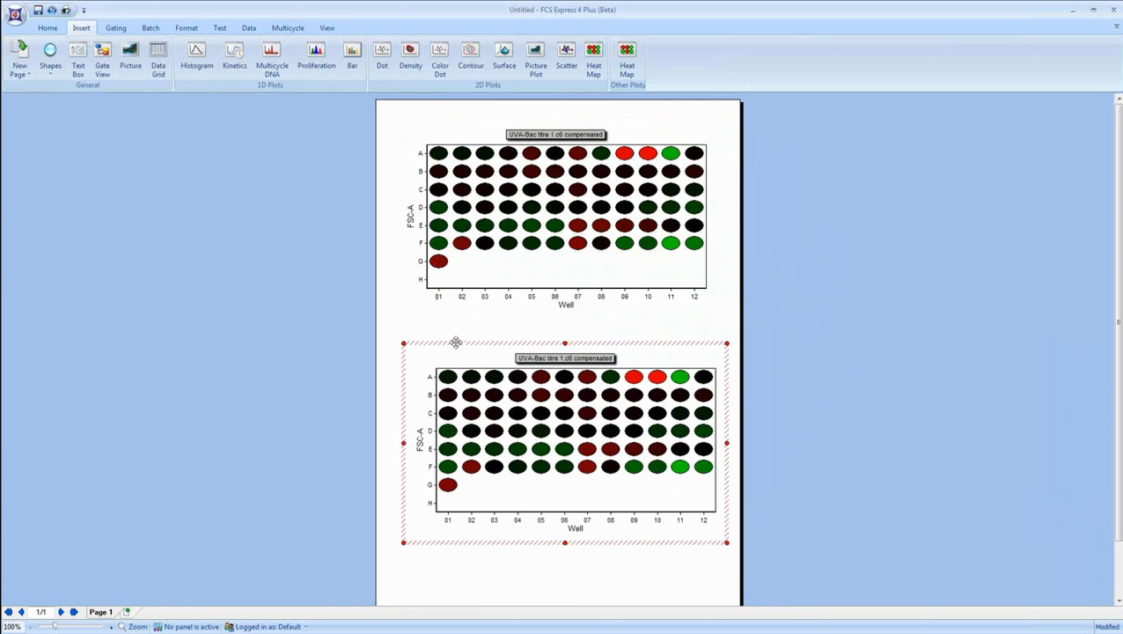
pyautogui.click(276, 377)
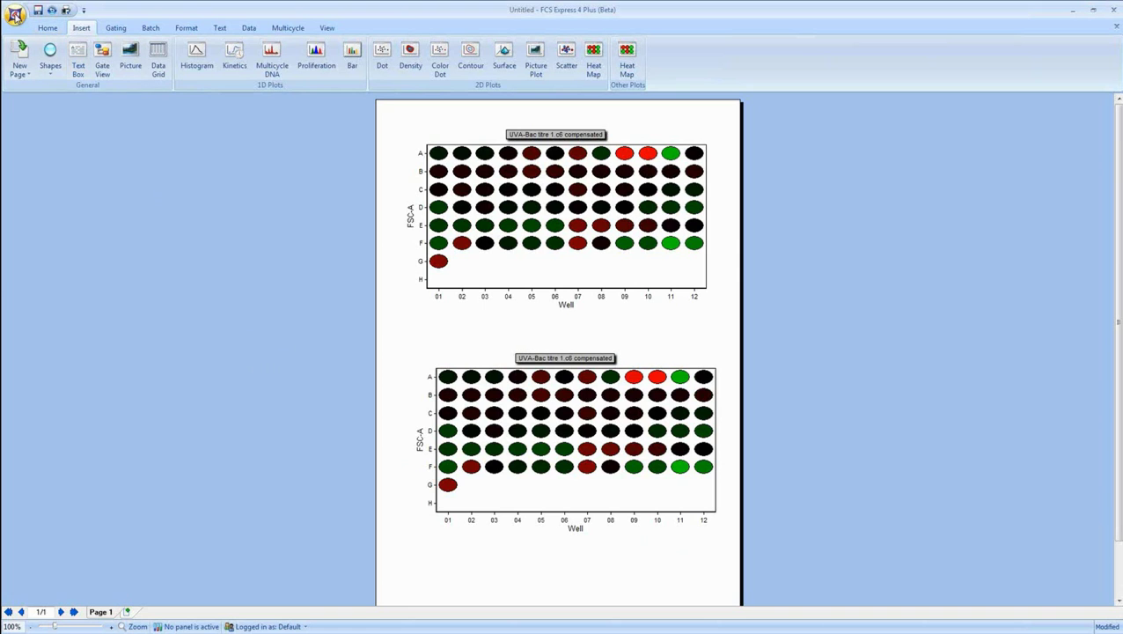
# Export the whole layout as a PowerPoint presentation named test on the Desktop, set to open after saving.
pyautogui.click(15, 17)
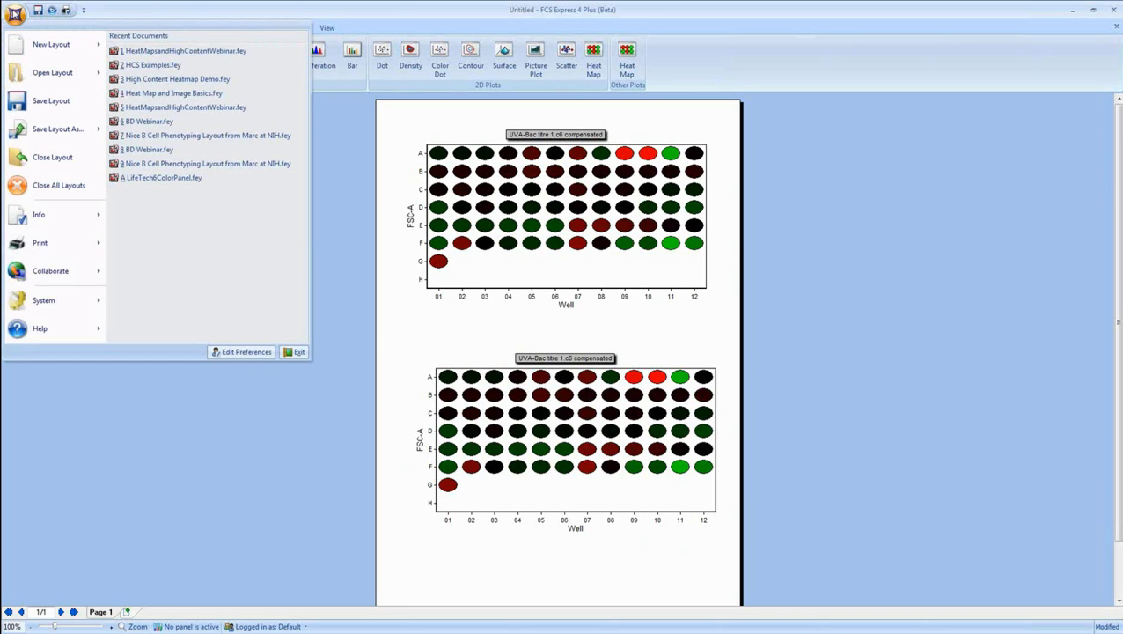
pyautogui.moveTo(40, 135)
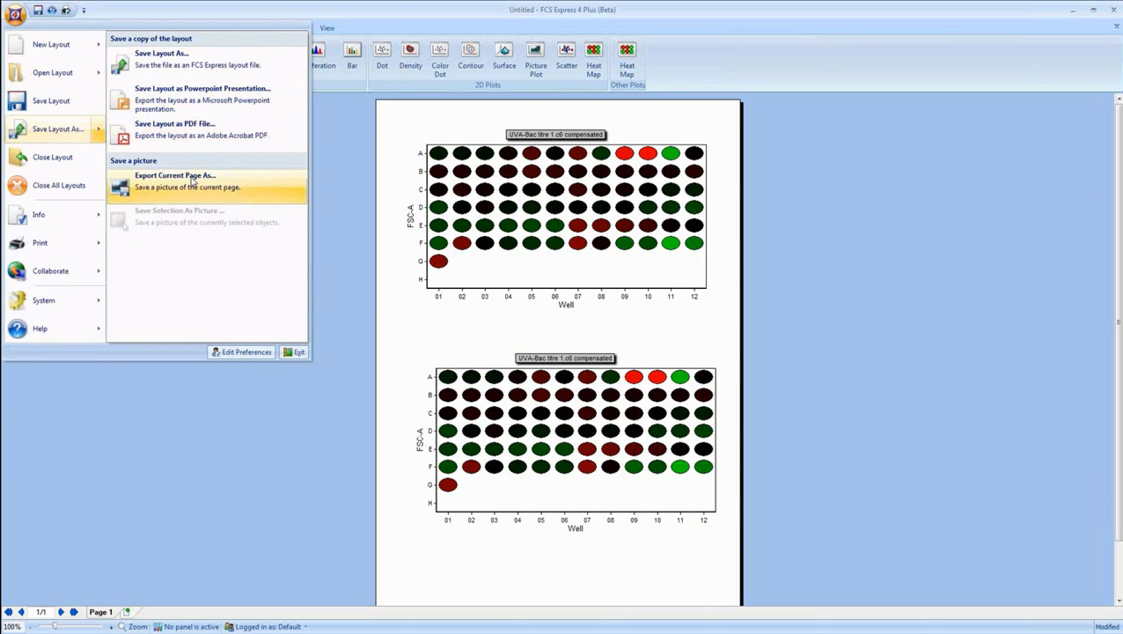
pyautogui.click(173, 107)
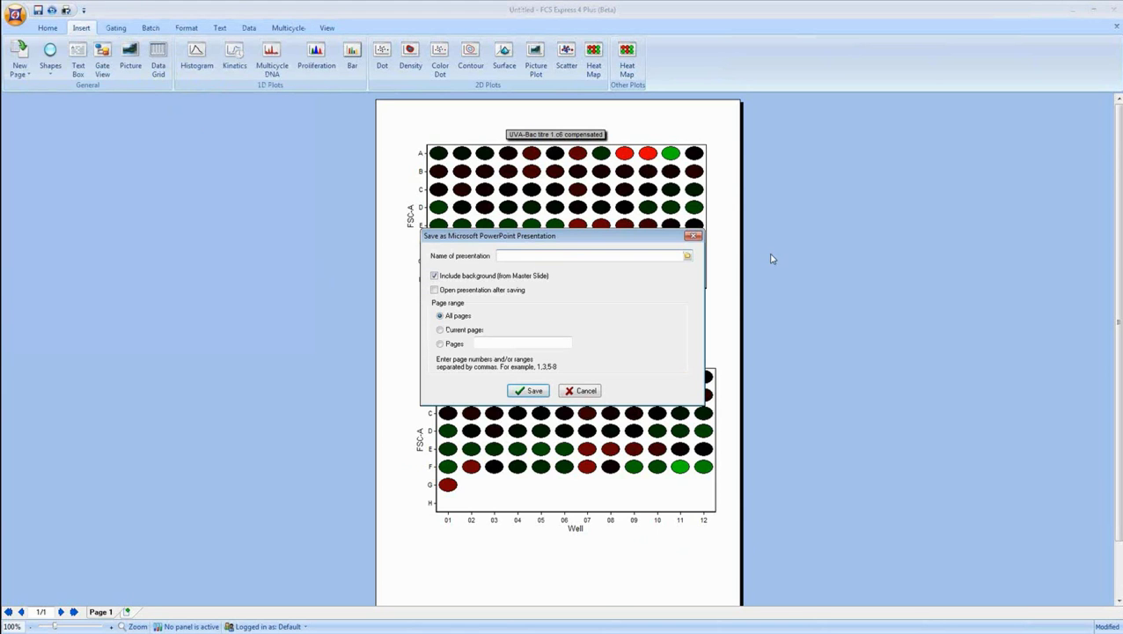
pyautogui.click(687, 256)
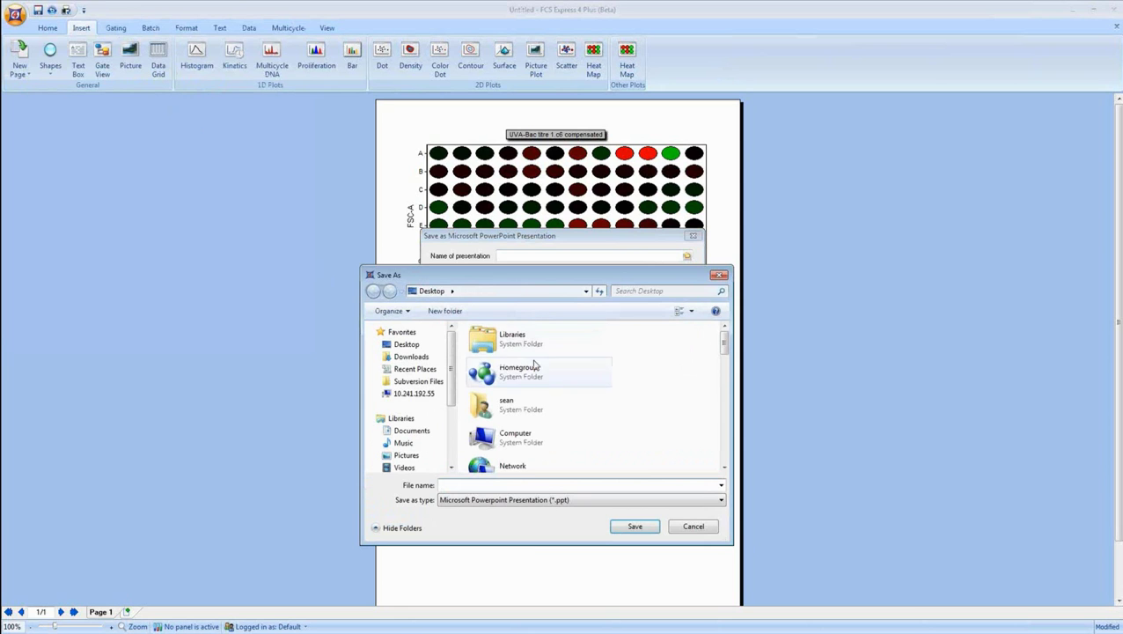
pyautogui.click(482, 485)
pyautogui.write('test')
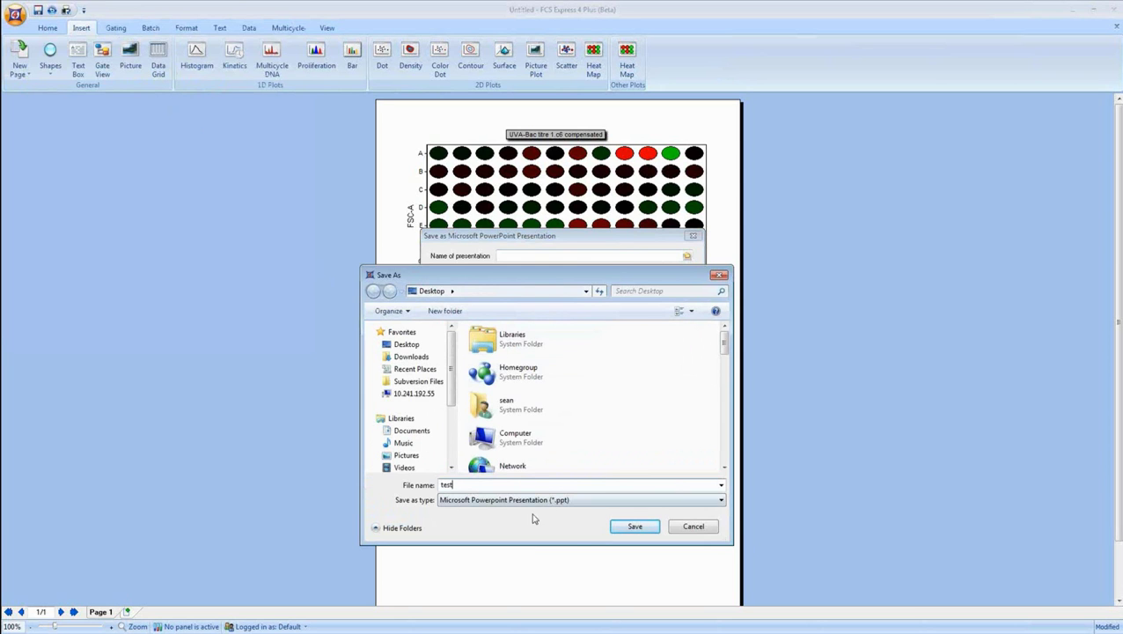
pyautogui.click(629, 528)
pyautogui.click(434, 290)
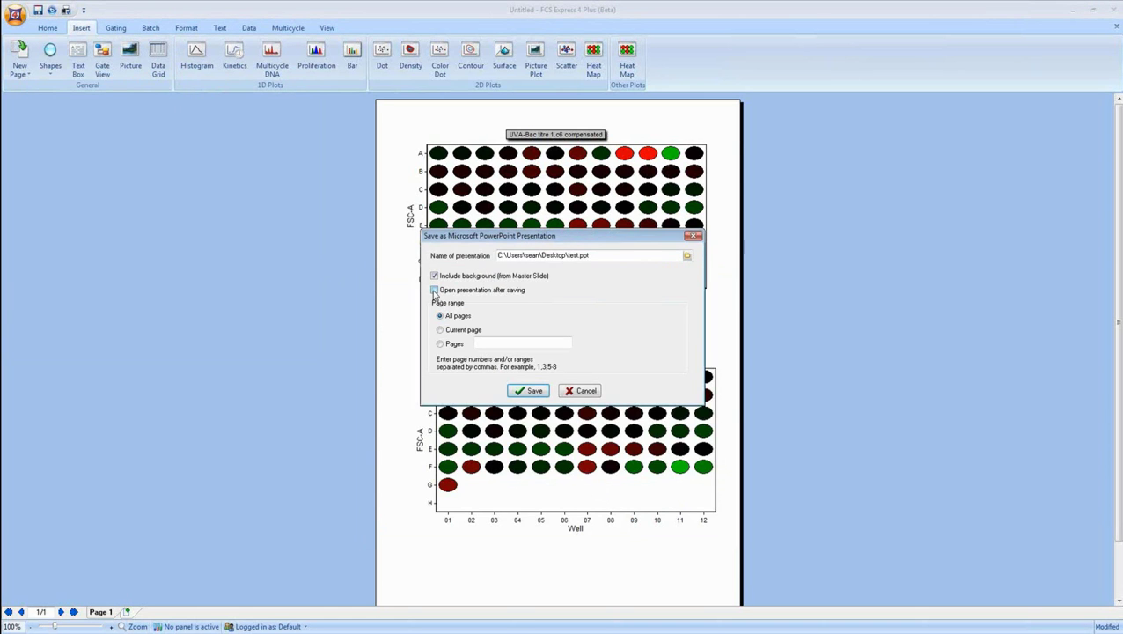
pyautogui.click(527, 393)
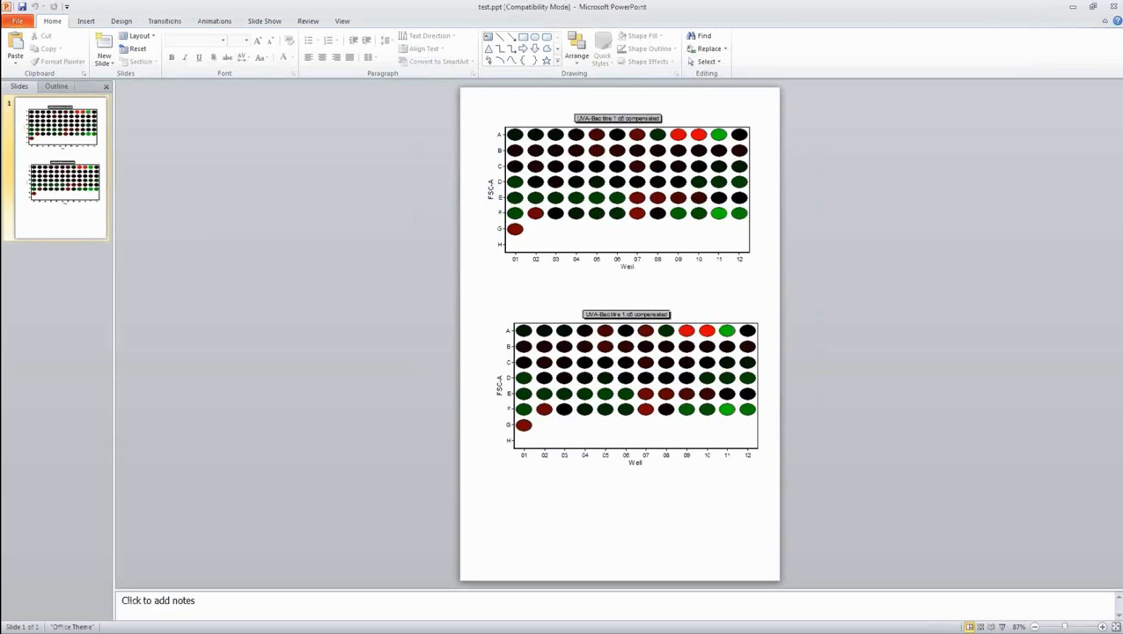
# Shift the lower heat map picture slightly on the PowerPoint slide and enlarge the upper heat map picture well beyond the slide's edge.
pyautogui.click(565, 210)
pyautogui.click(583, 322)
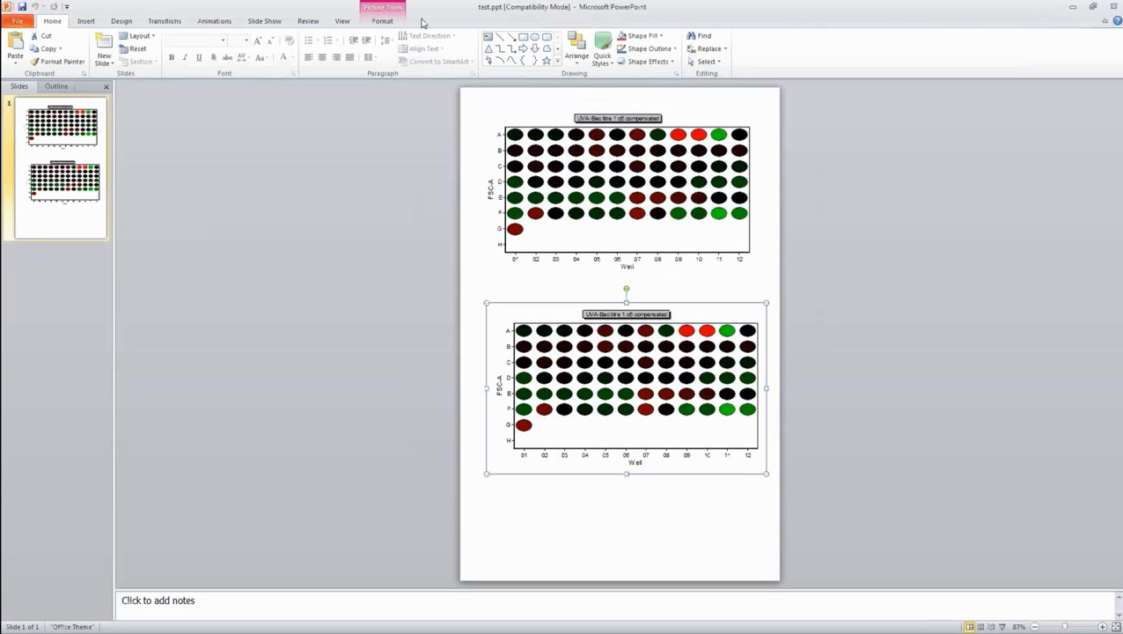
pyautogui.moveTo(564, 365)
pyautogui.mouseDown()
pyautogui.moveTo(508, 368)
pyautogui.moveTo(575, 367)
pyautogui.mouseUp()
pyautogui.moveTo(740, 345); pyautogui.dragTo(730, 346)
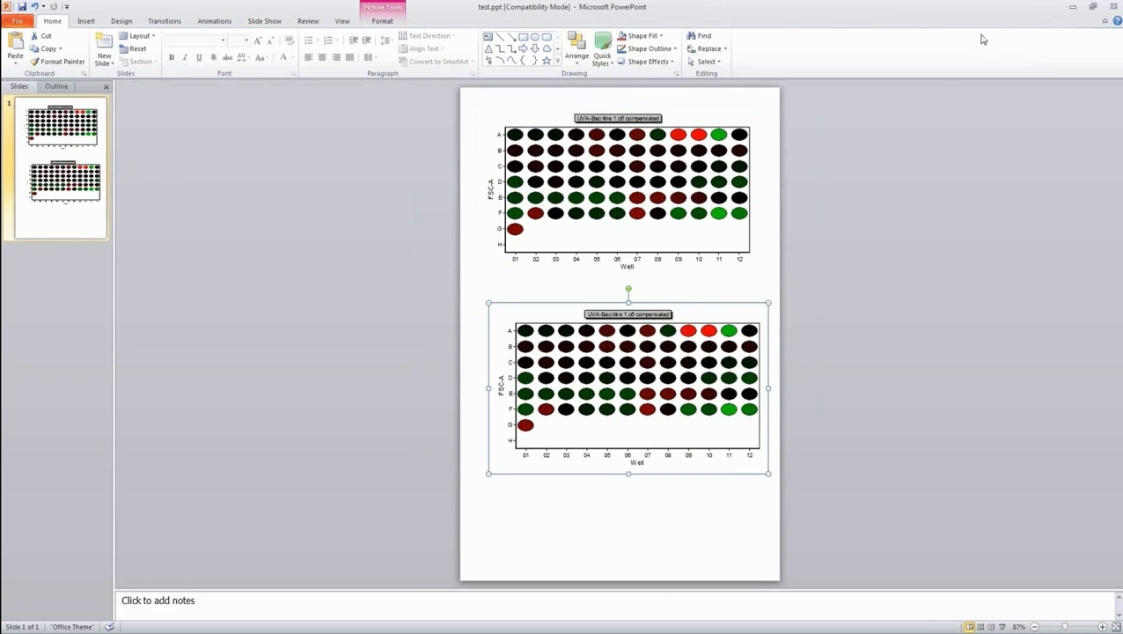
pyautogui.click(543, 206)
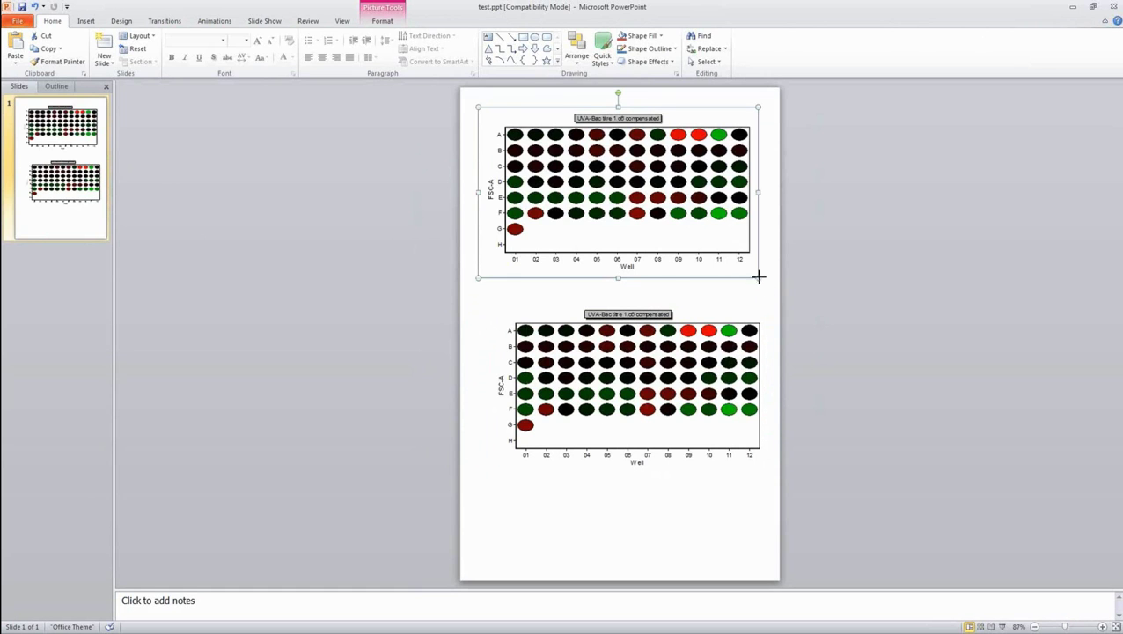
pyautogui.moveTo(999, 470); pyautogui.dragTo(1001, 473)
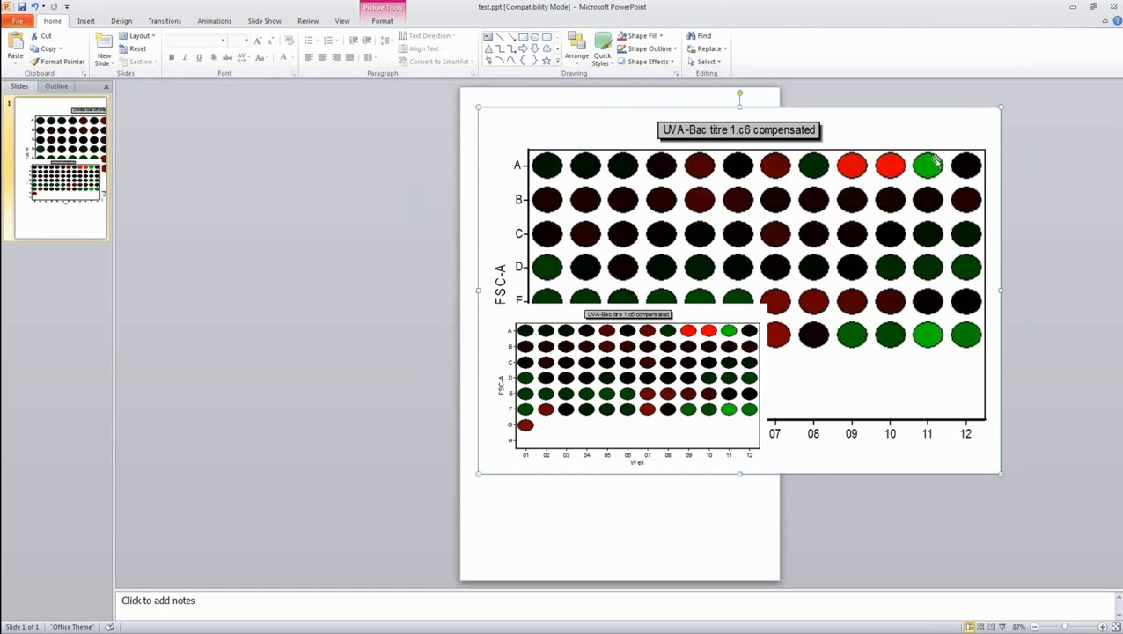
# Close test.ppt without saving the changes and return to the FCS Express layout.
pyautogui.click(1113, 6)
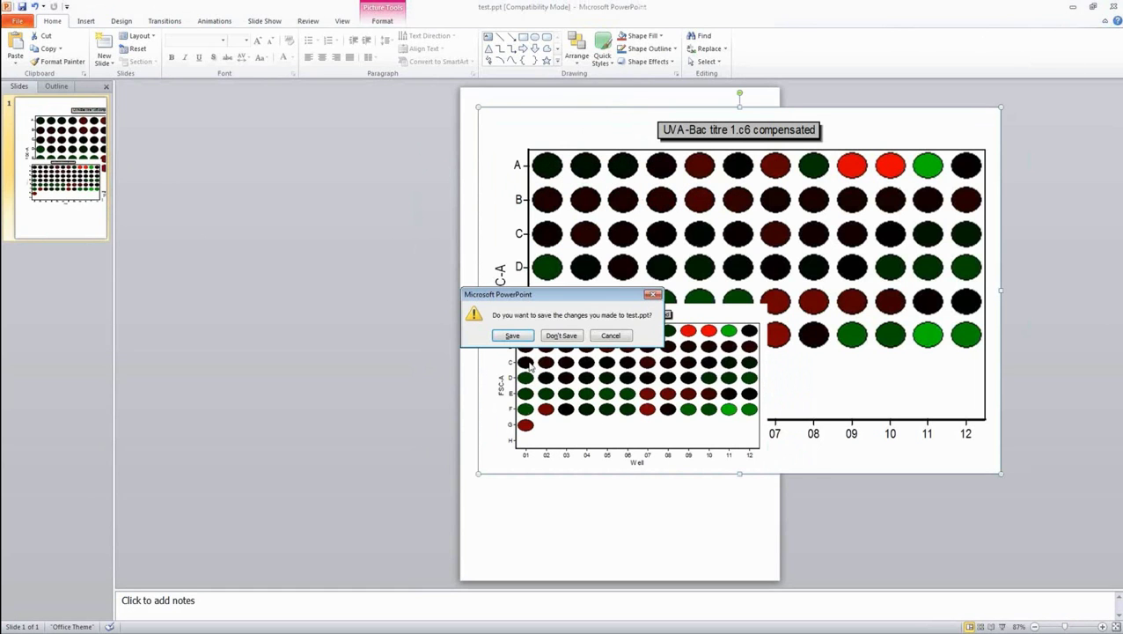
pyautogui.click(553, 338)
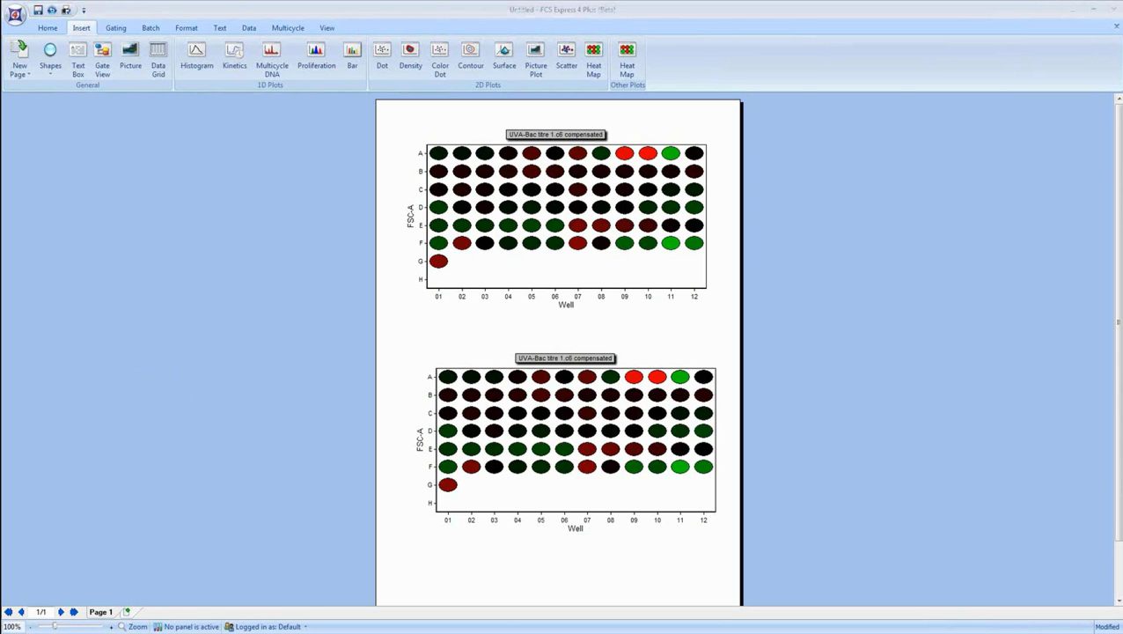
# Align the lower heat map directly beneath the upper one and deselect it.
pyautogui.click(487, 356)
pyautogui.moveTo(480, 351); pyautogui.dragTo(471, 353)
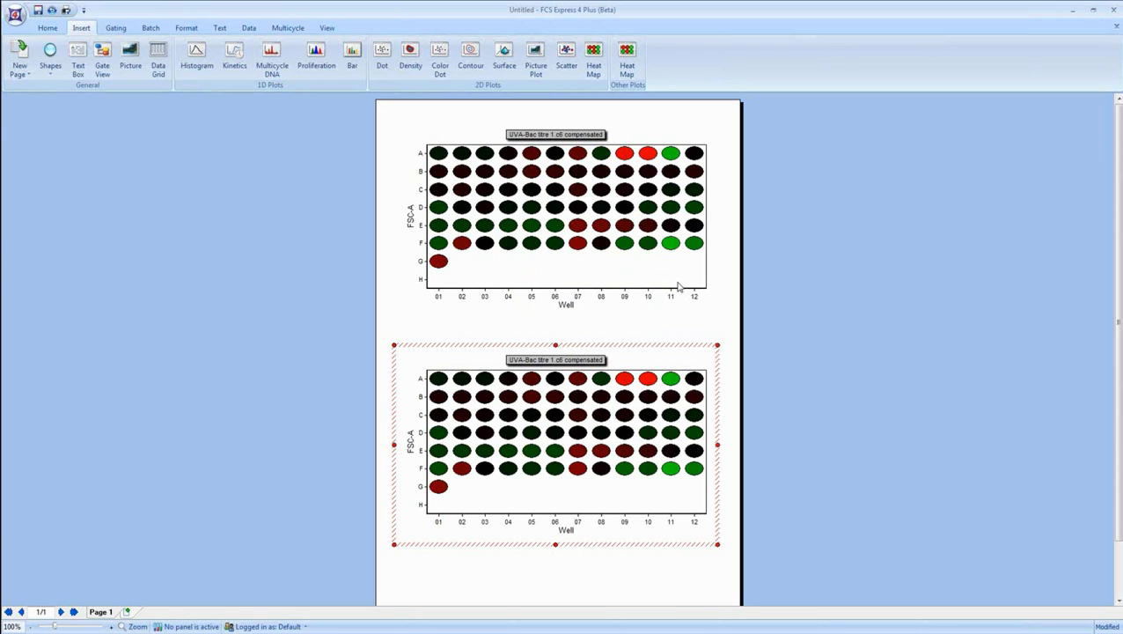
pyautogui.click(248, 312)
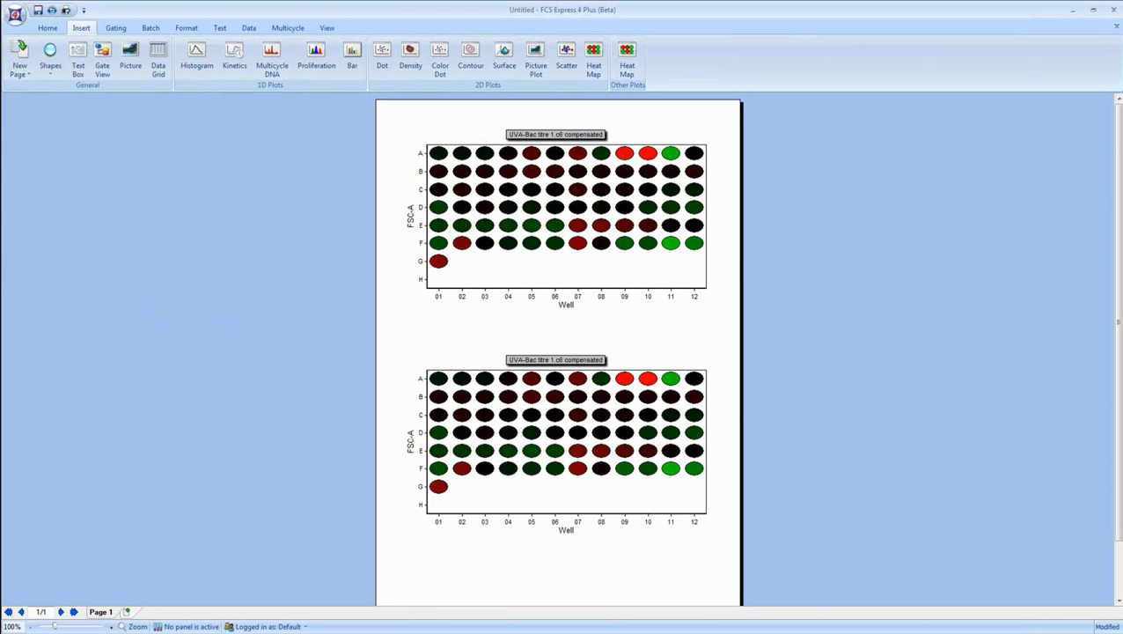
# Switch the upper heat map's displayed parameter through FL2-A, FL3-A and SSC-A, and set it back to FSC-A.
pyautogui.click(414, 223)
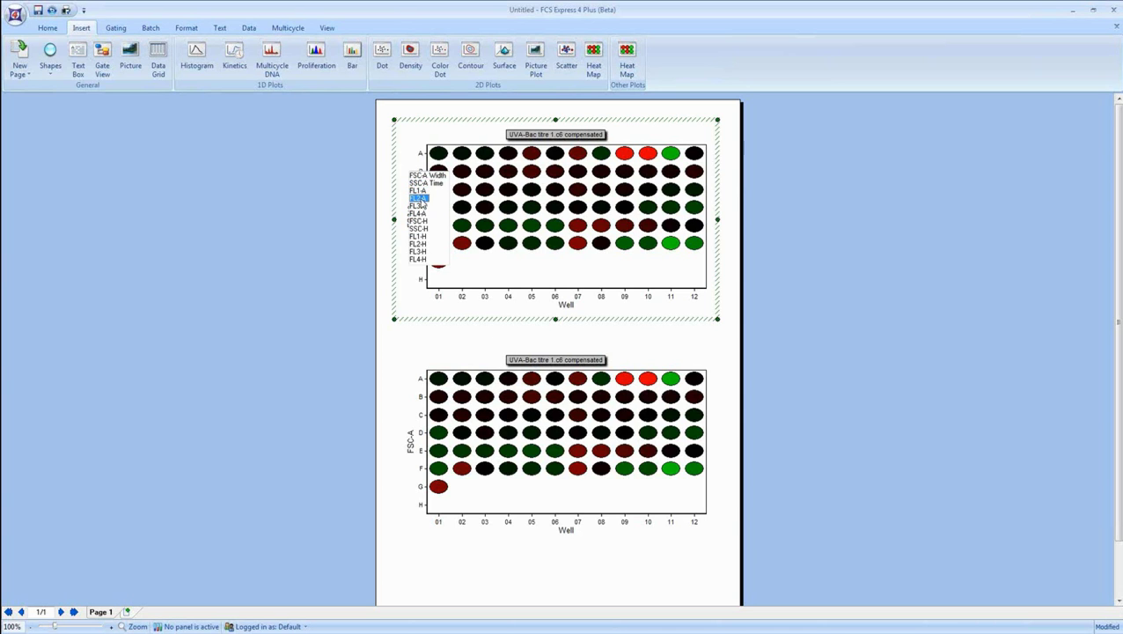
pyautogui.click(419, 199)
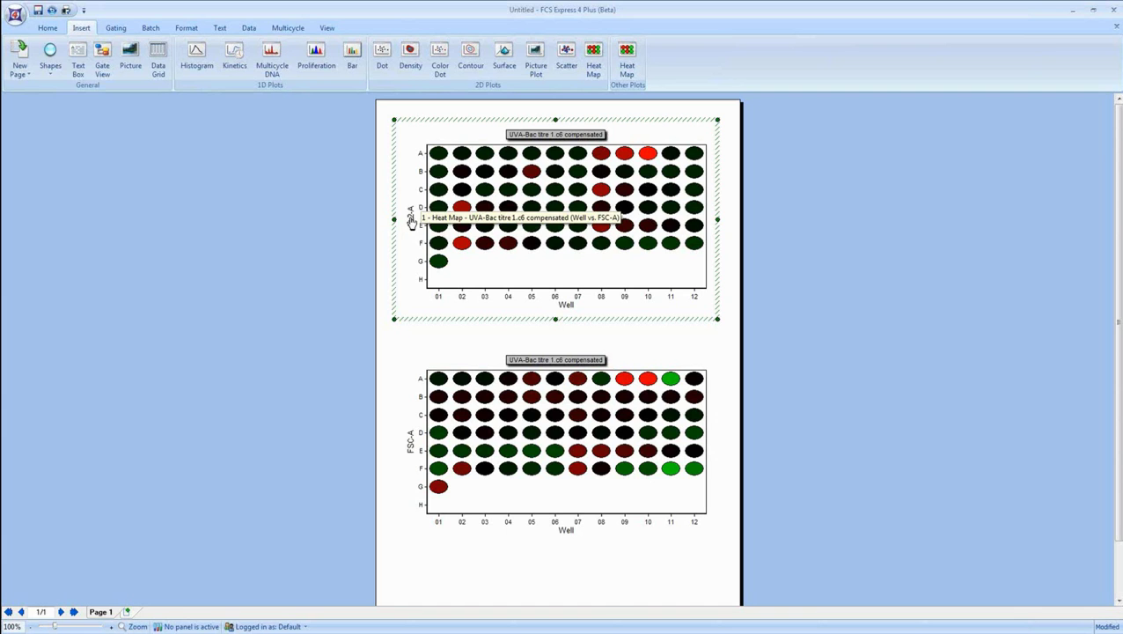
pyautogui.click(410, 221)
pyautogui.click(416, 208)
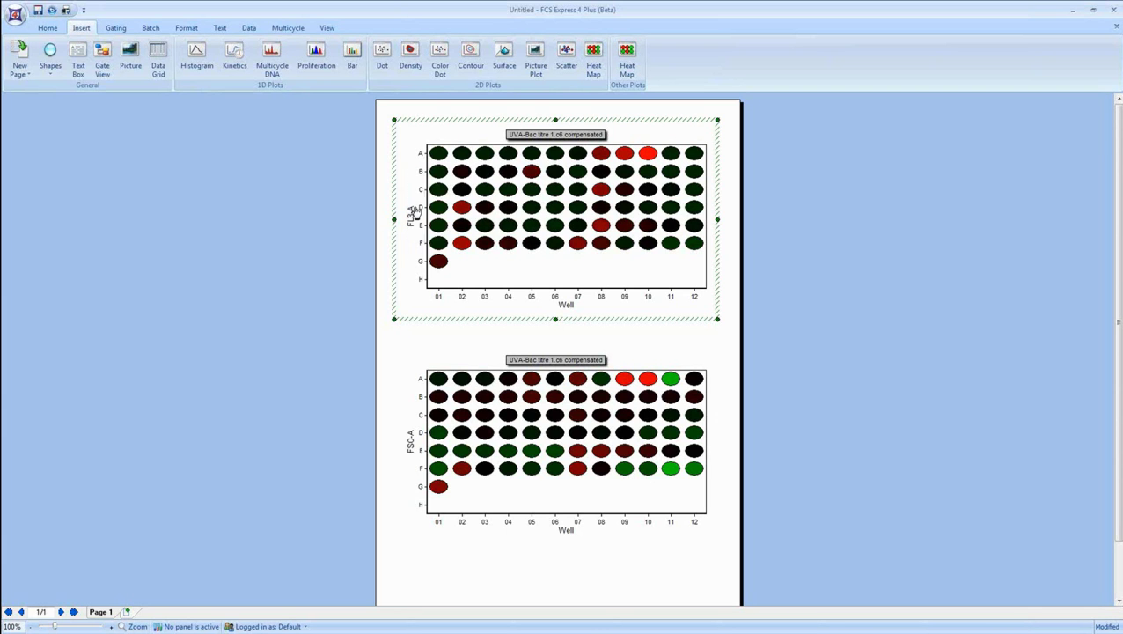
pyautogui.click(414, 217)
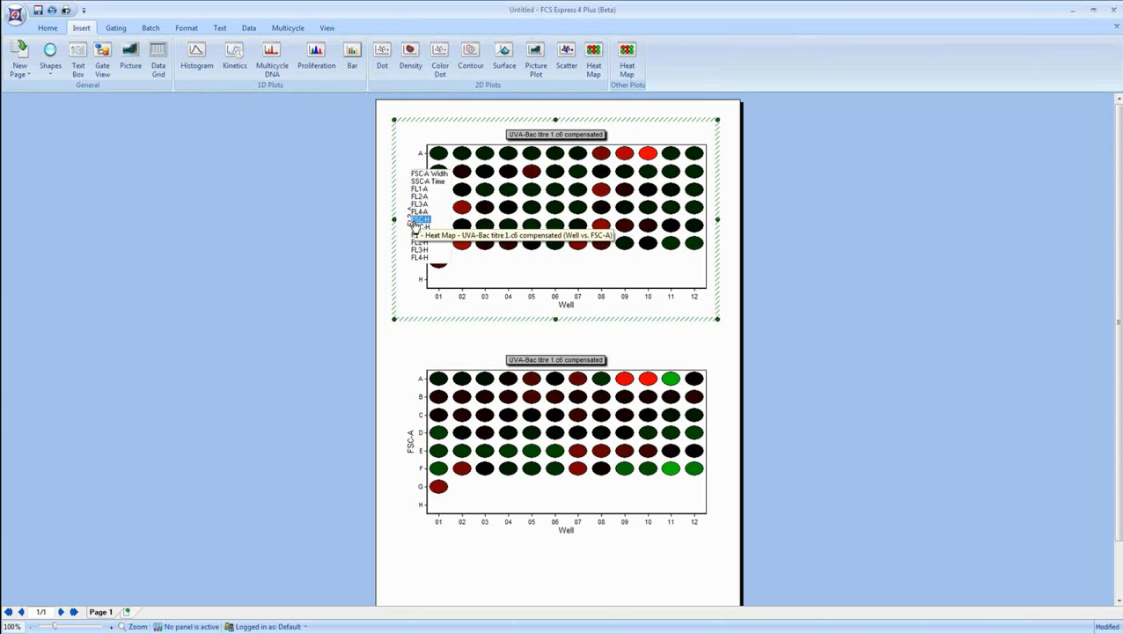
pyautogui.click(421, 182)
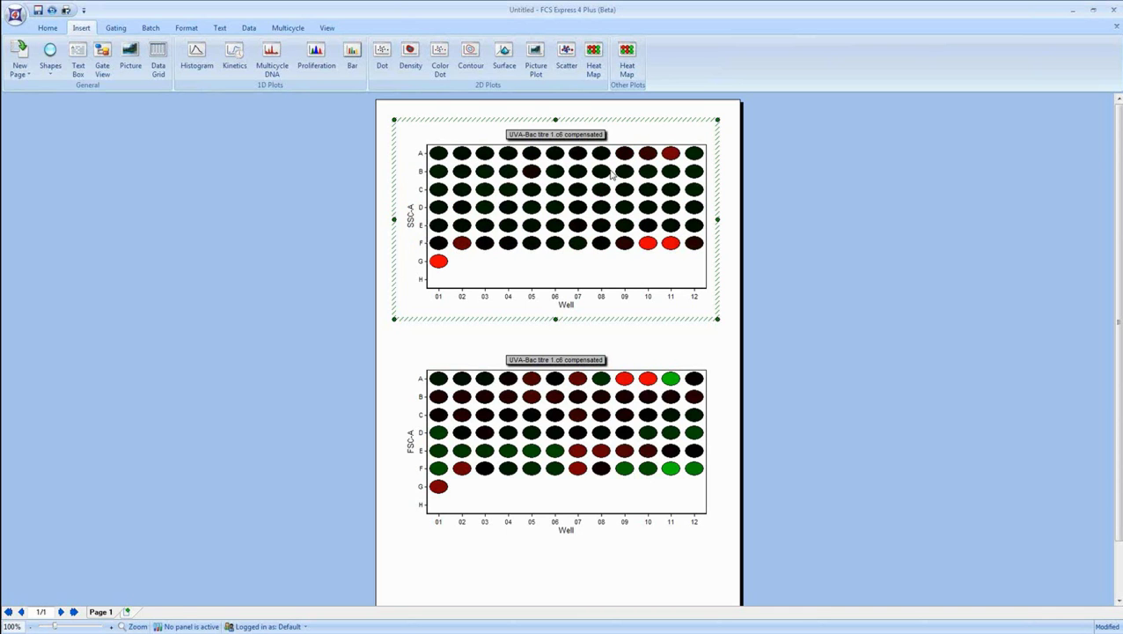
pyautogui.click(412, 217)
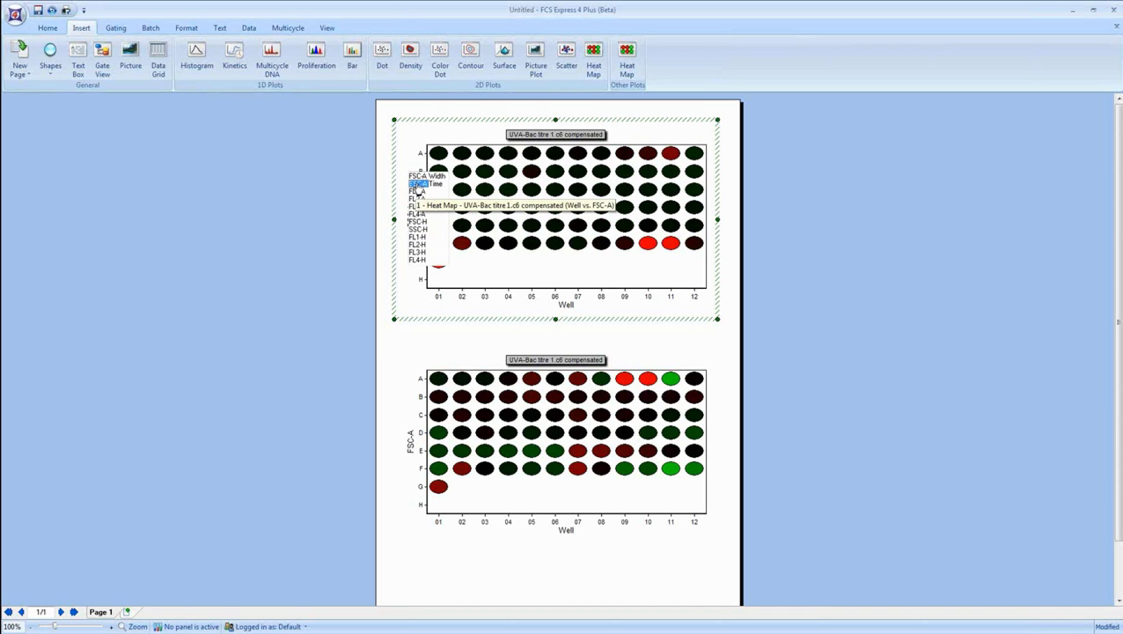
pyautogui.click(416, 176)
# Set the lower heat map's displayed parameter to FL2-A and deselect the plot.
pyautogui.click(411, 440)
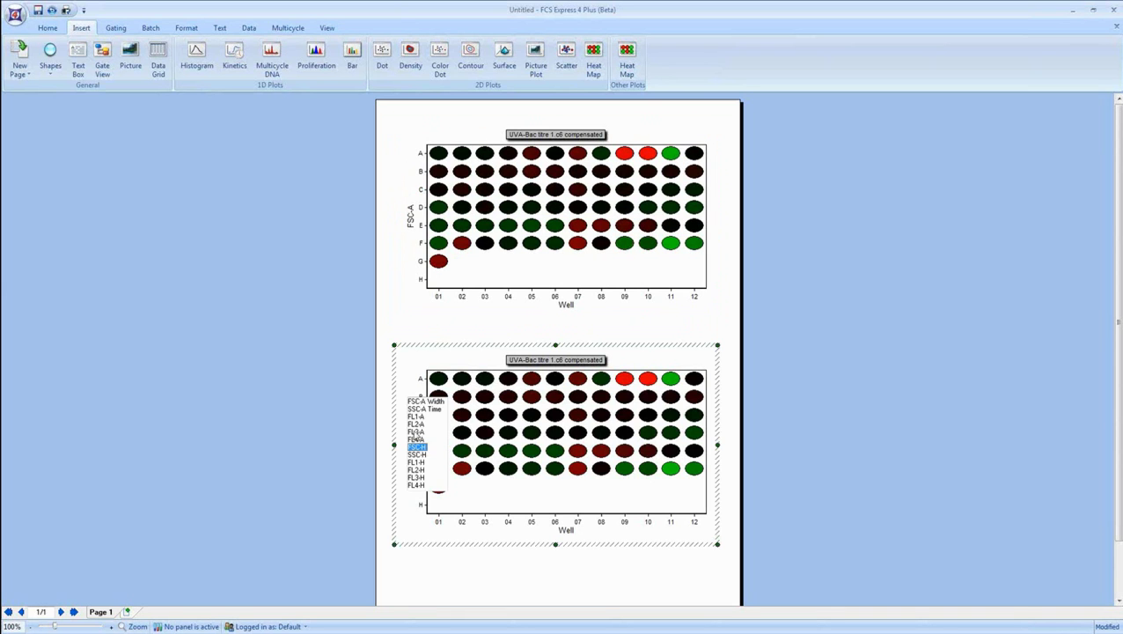
pyautogui.click(417, 423)
pyautogui.click(175, 279)
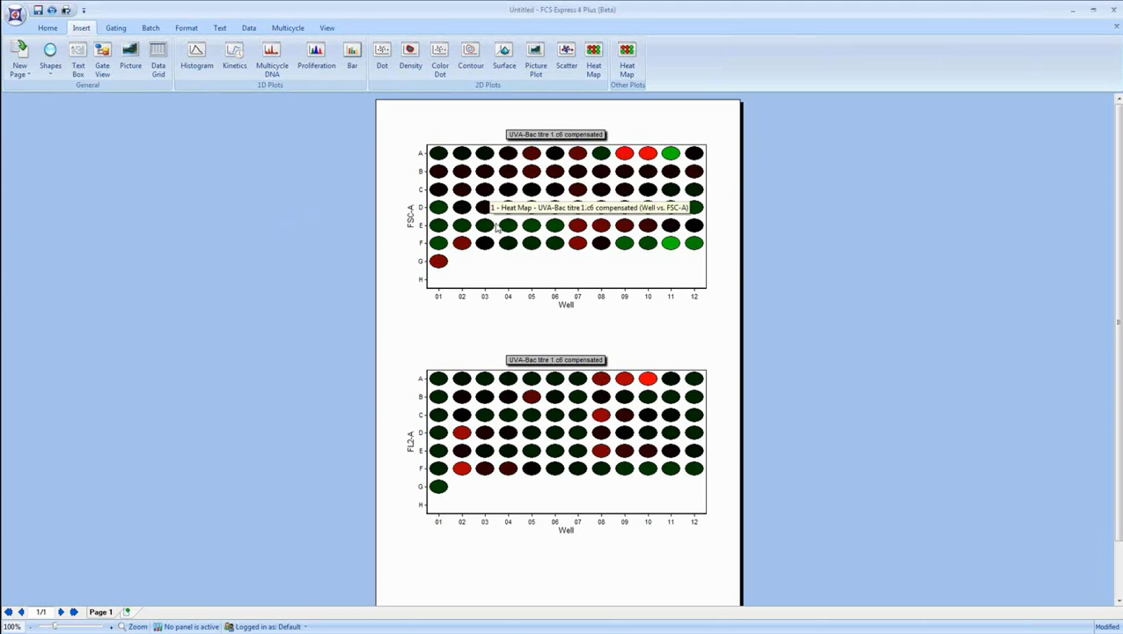
# Open the upper heat map's formatting options at the Overlays settings and move the dialog clear of the plot.
pyautogui.rightClick(491, 252)
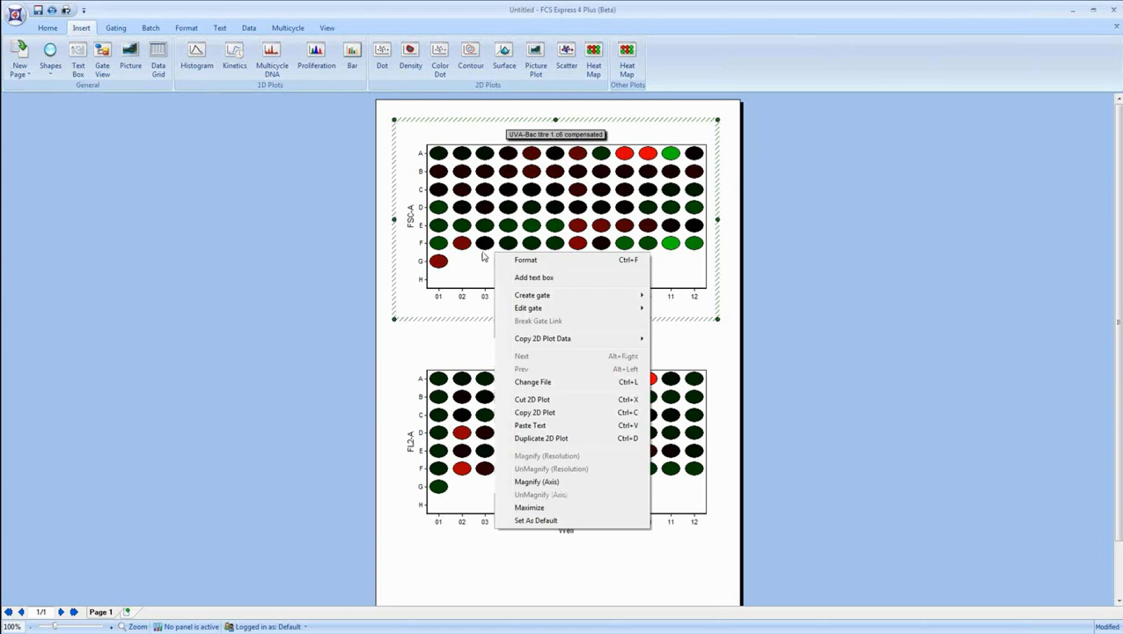
pyautogui.click(547, 260)
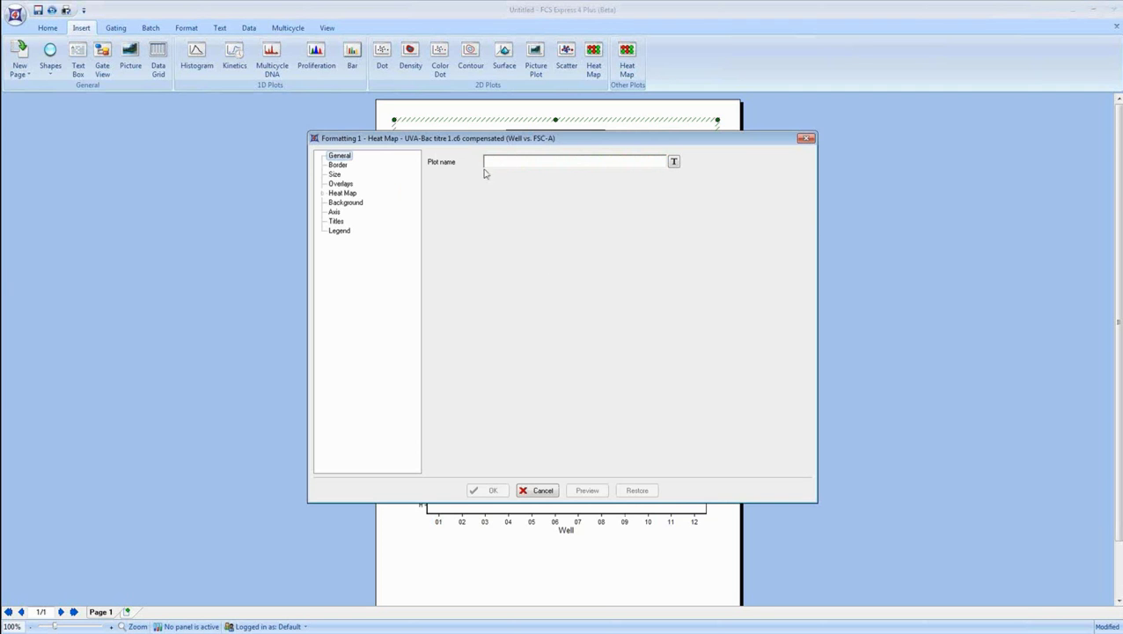
pyautogui.moveTo(436, 138); pyautogui.dragTo(482, 259)
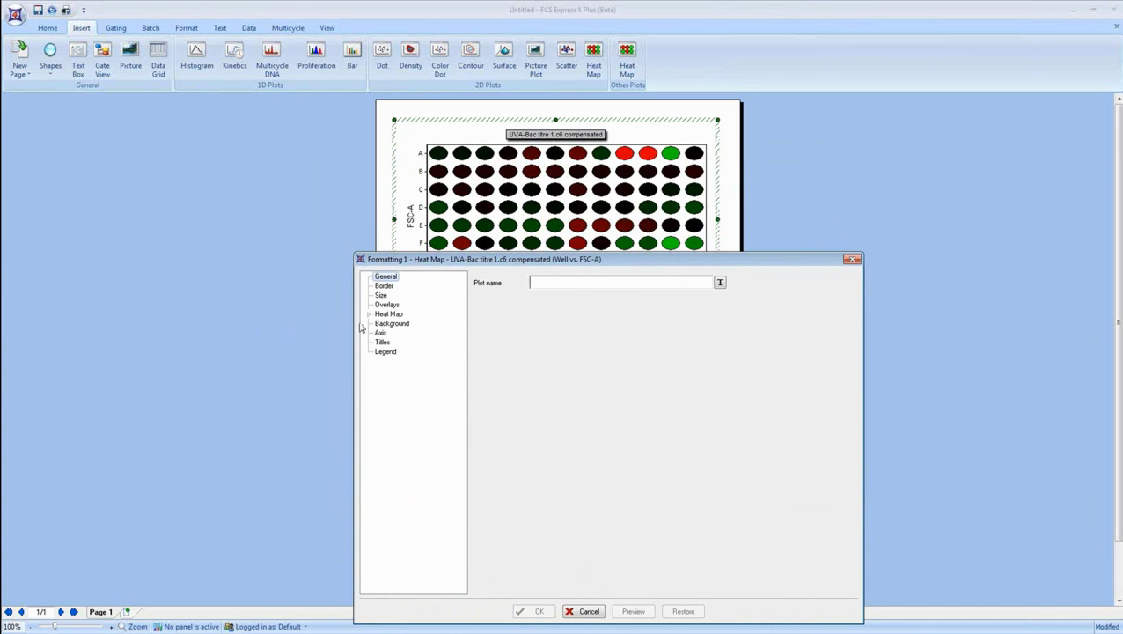
pyautogui.click(386, 304)
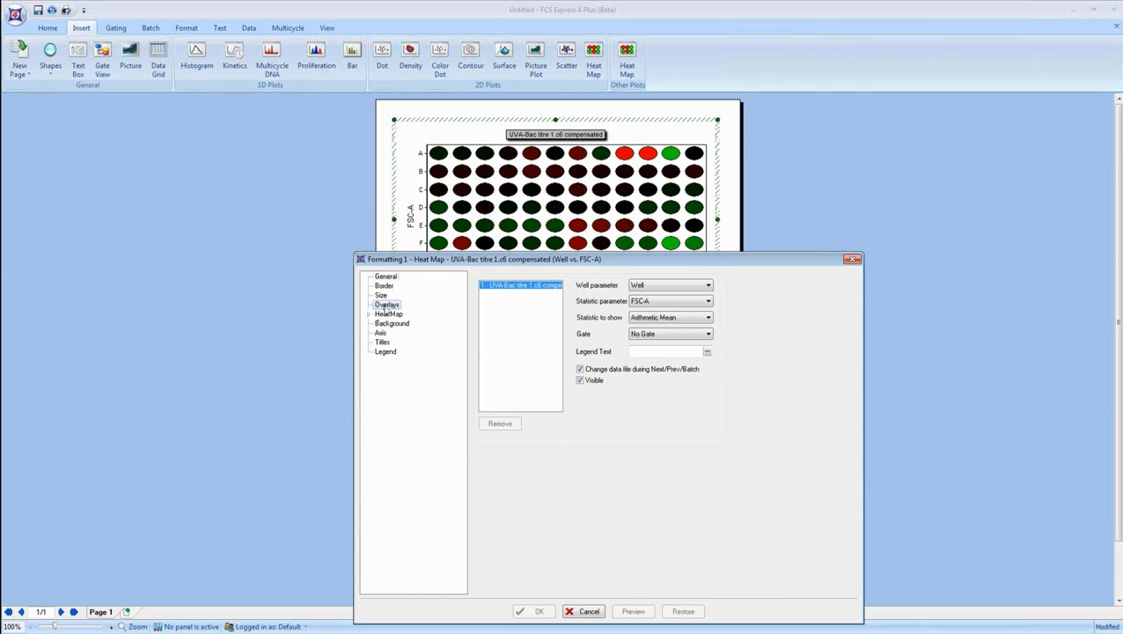
pyautogui.moveTo(451, 262); pyautogui.dragTo(431, 279)
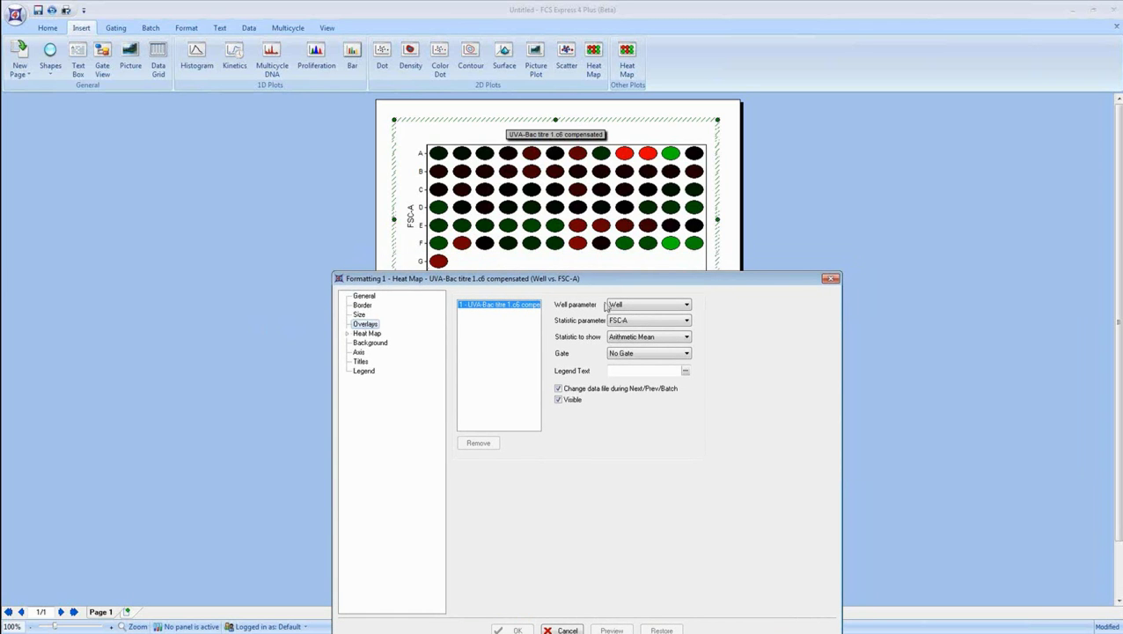
# Preview the upper heat map with SSC-A and FL2-A as the statistic parameter, and set it back to FSC-A.
pyautogui.click(686, 323)
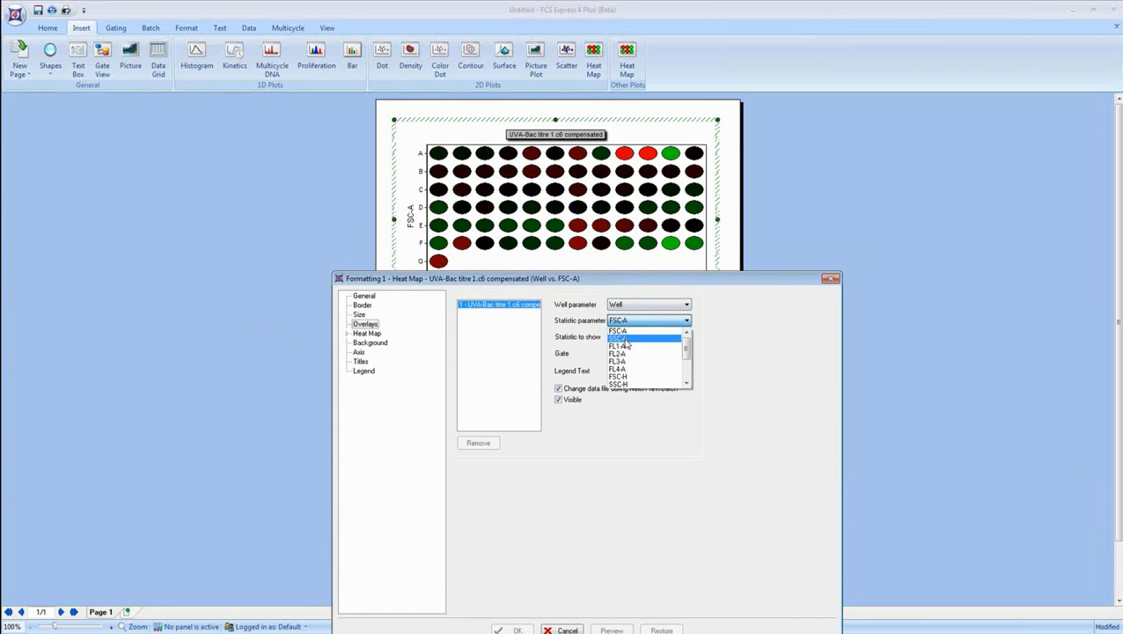
pyautogui.click(622, 340)
pyautogui.moveTo(620, 280); pyautogui.dragTo(787, 153)
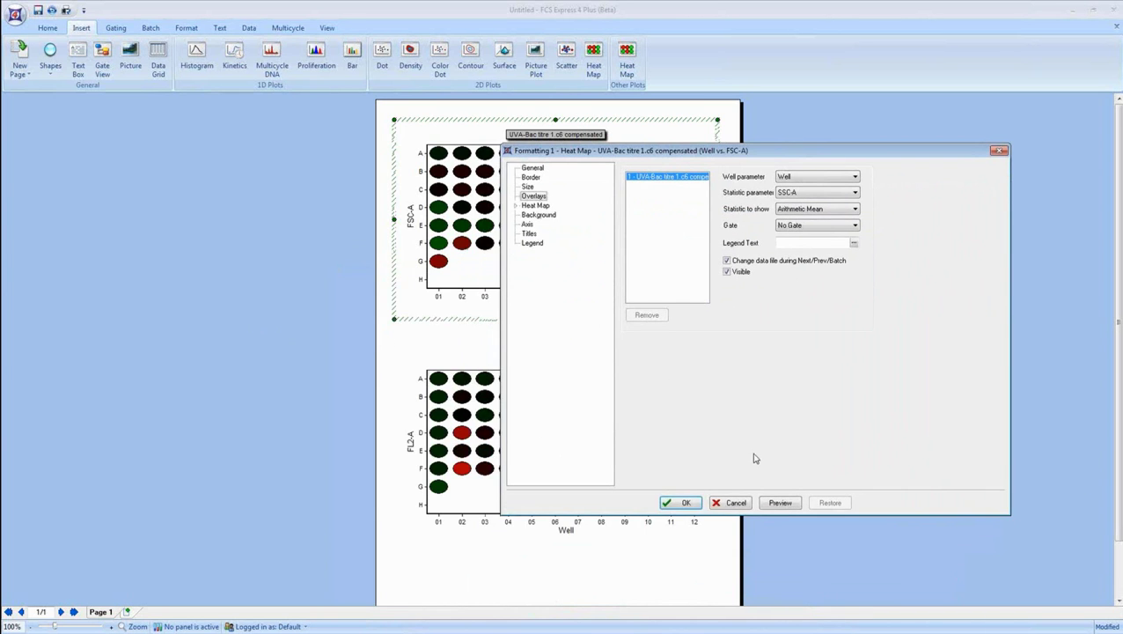
pyautogui.click(782, 503)
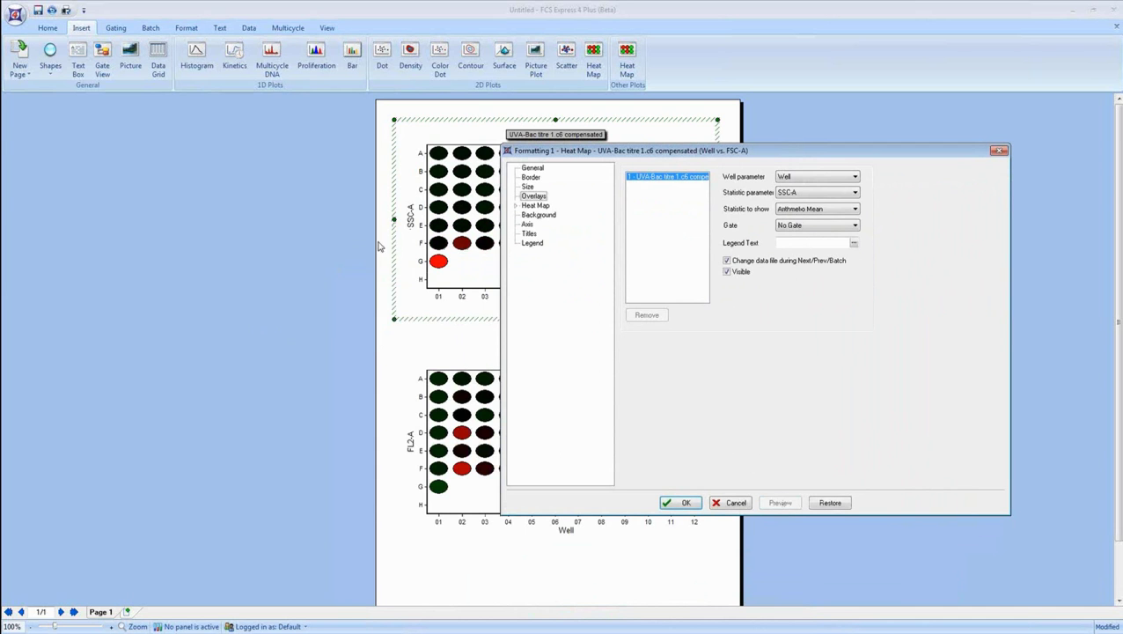
pyautogui.click(824, 193)
pyautogui.click(794, 255)
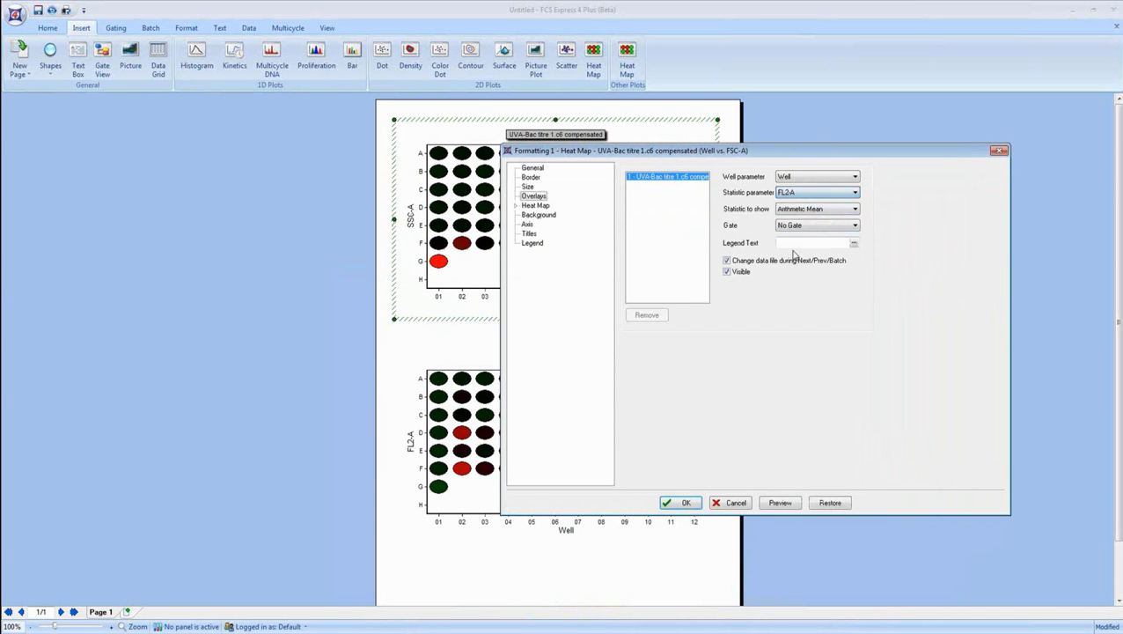
pyautogui.click(790, 504)
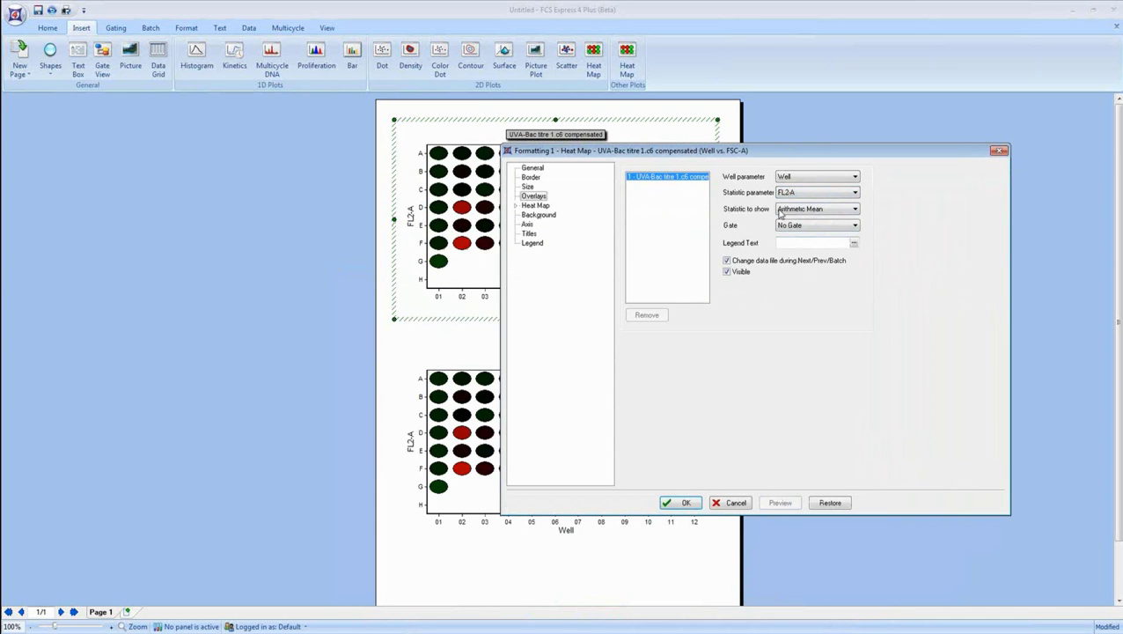
pyautogui.click(824, 194)
pyautogui.scroll(3, 859, 229)
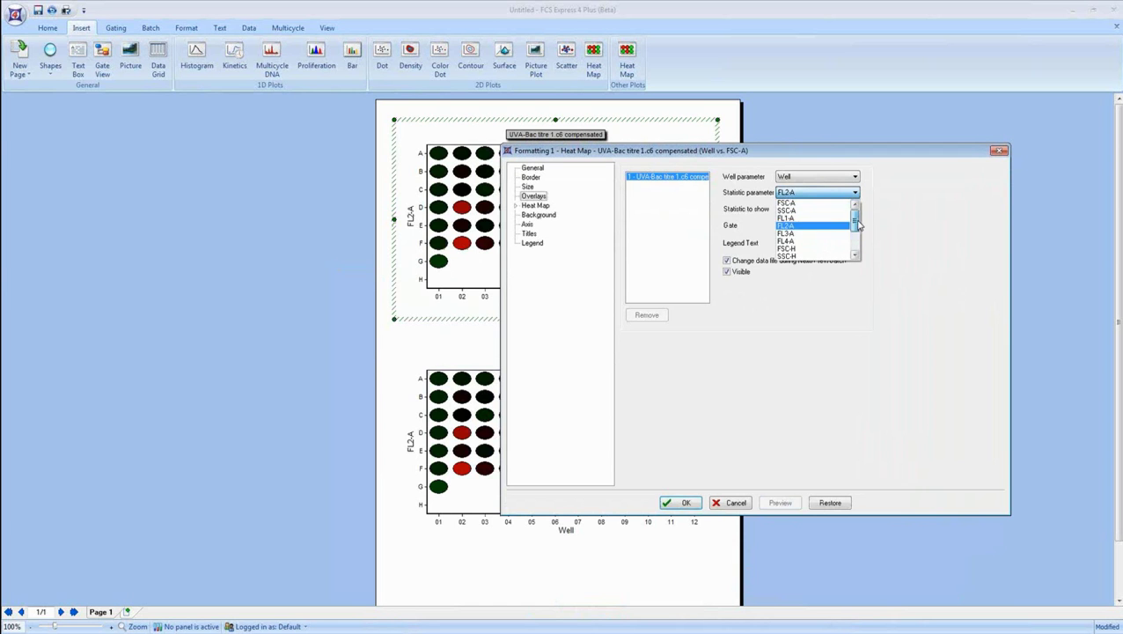
pyautogui.click(814, 203)
pyautogui.click(780, 503)
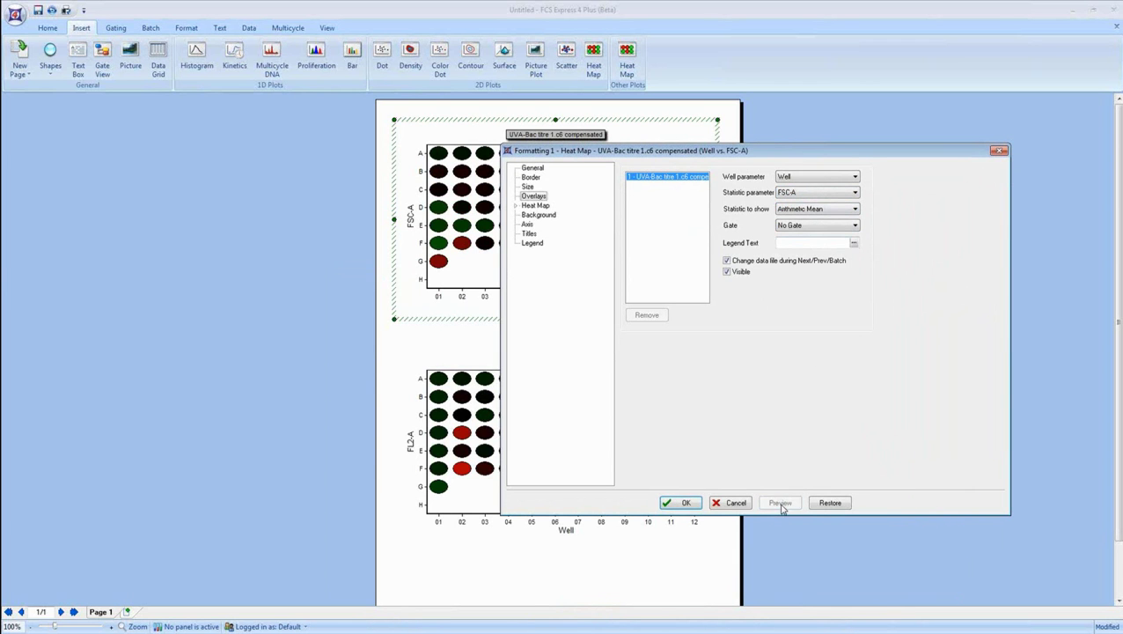
# Set the upper heat map's statistic to show to # of Events and preview it with the plot uncovered.
pyautogui.moveTo(709, 151); pyautogui.dragTo(833, 127)
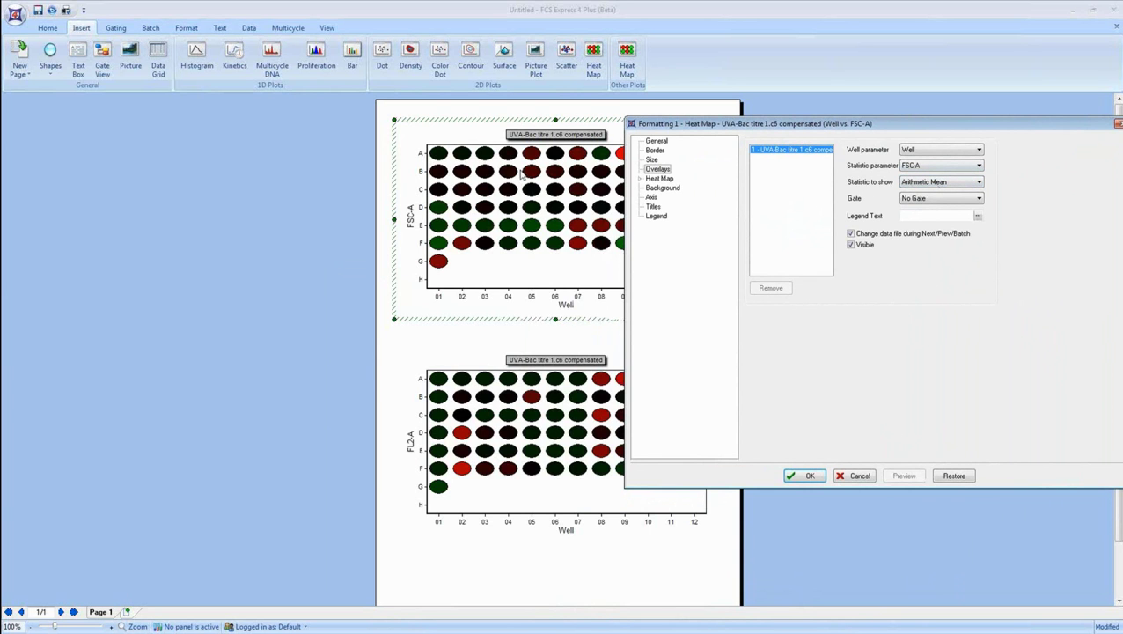
pyautogui.click(979, 184)
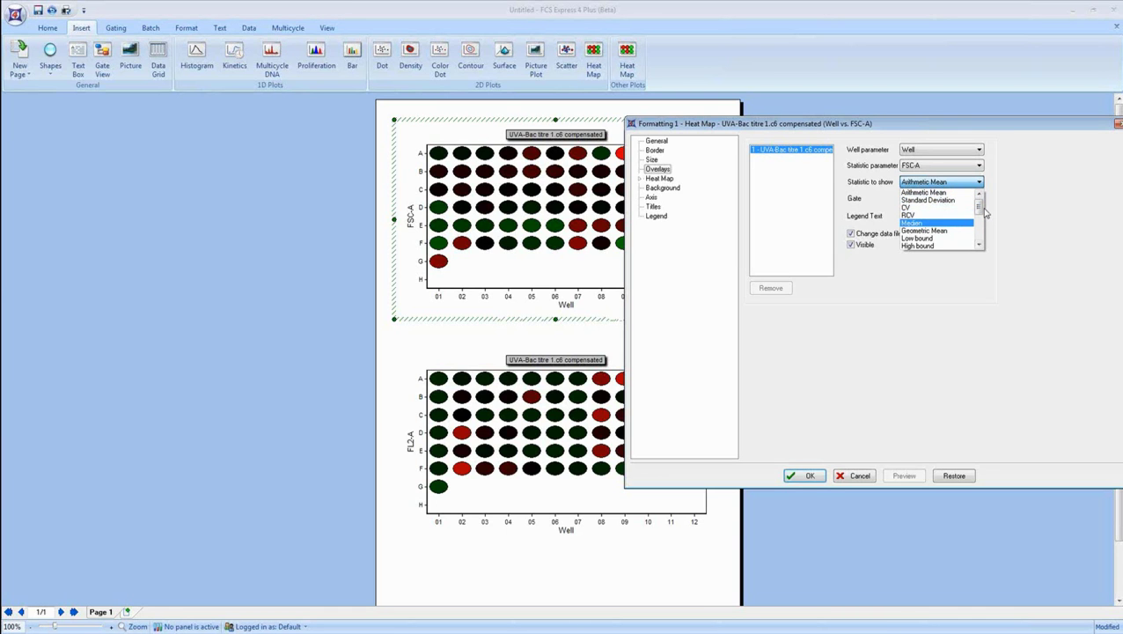
pyautogui.moveTo(986, 214); pyautogui.dragTo(987, 220)
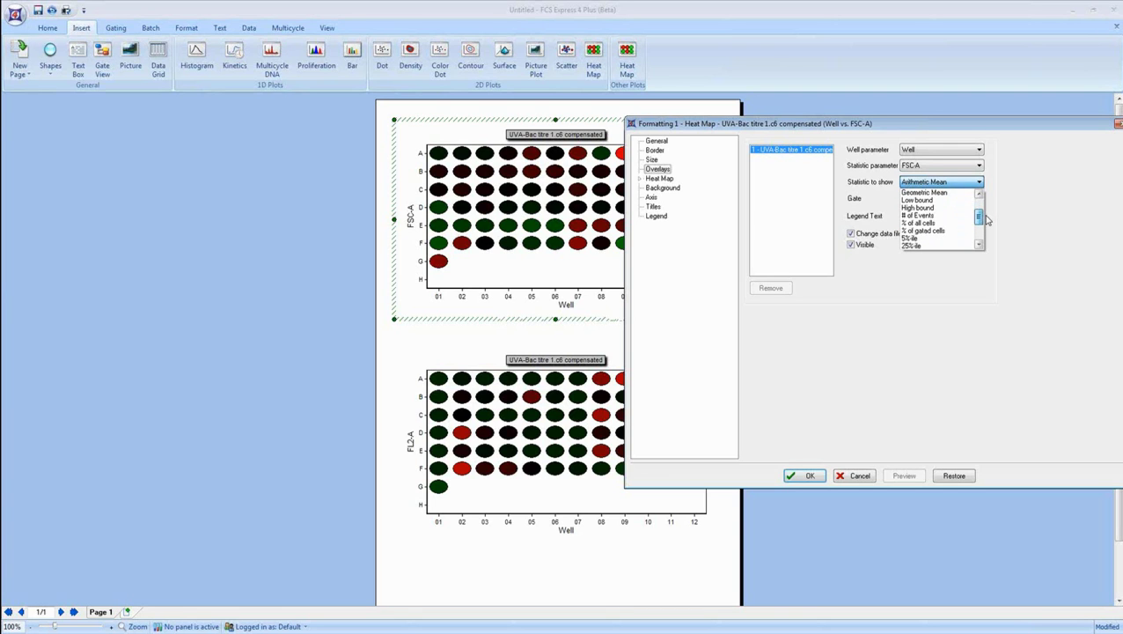
pyautogui.click(920, 216)
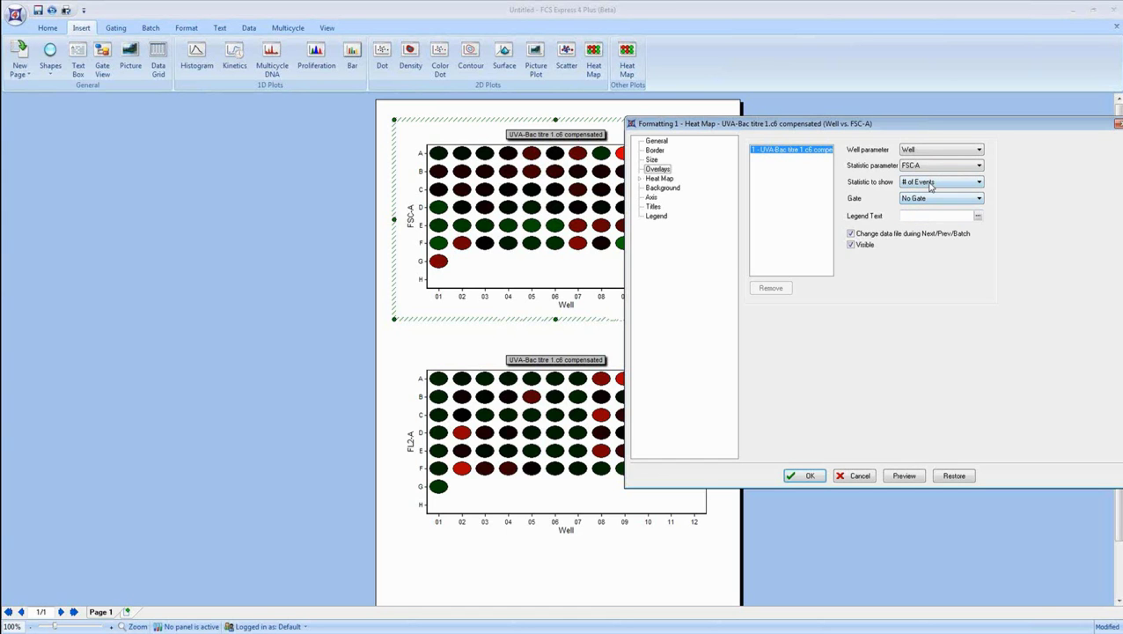
pyautogui.moveTo(750, 128); pyautogui.dragTo(770, 125)
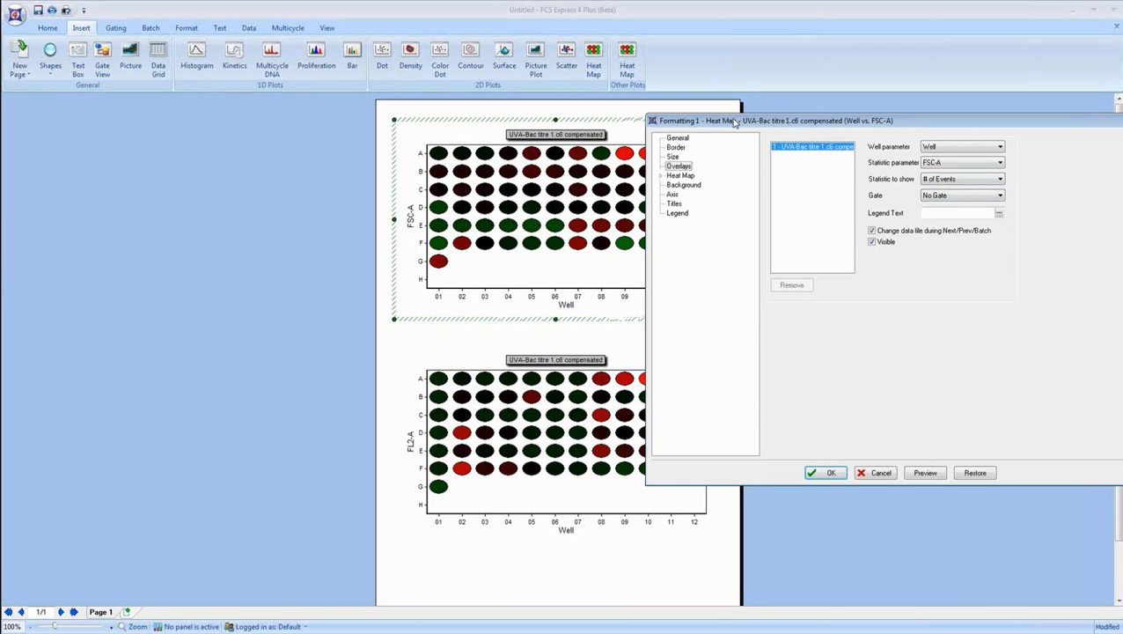
pyautogui.click(928, 475)
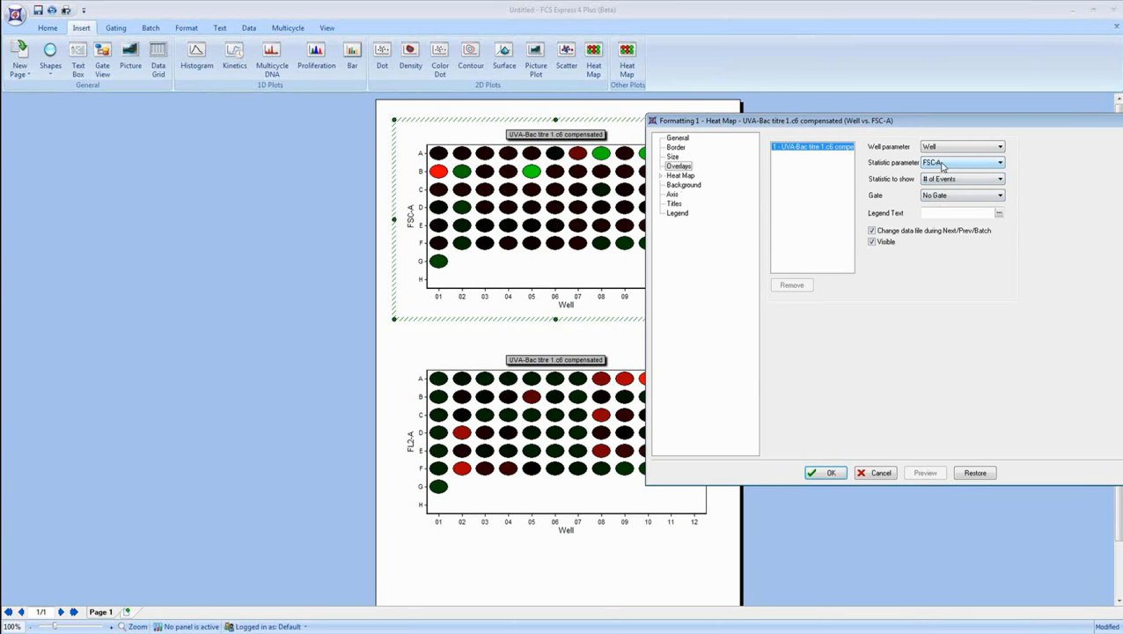
# Apply the Portrait orientation to the upper heat map and resize the plot to a shorter, wide shape.
pyautogui.click(679, 176)
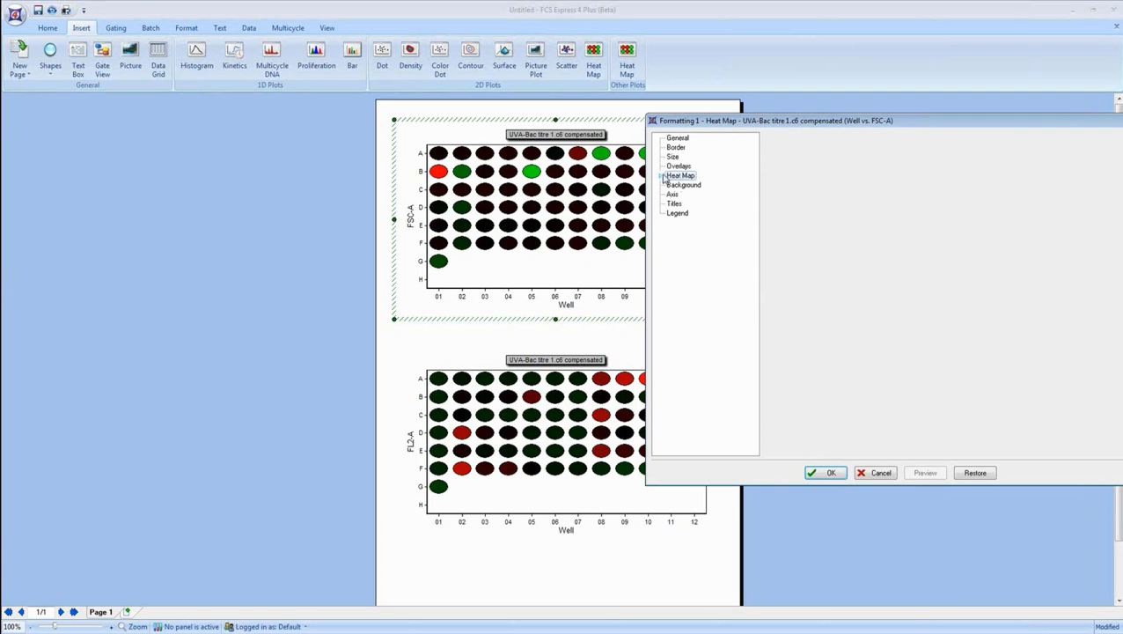
pyautogui.click(662, 177)
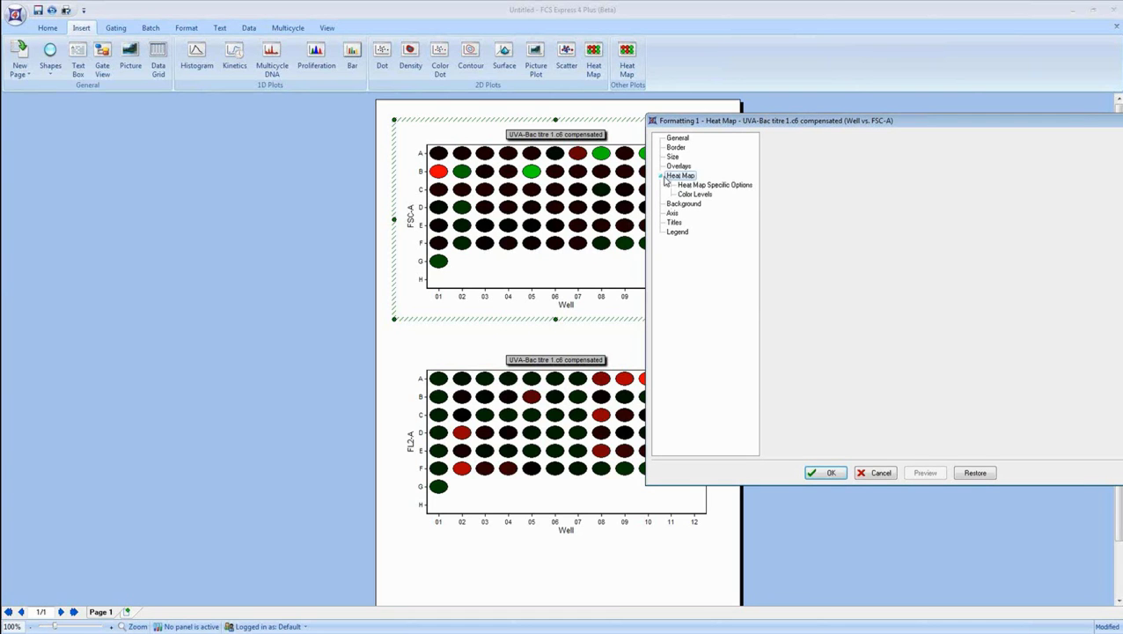
pyautogui.click(706, 186)
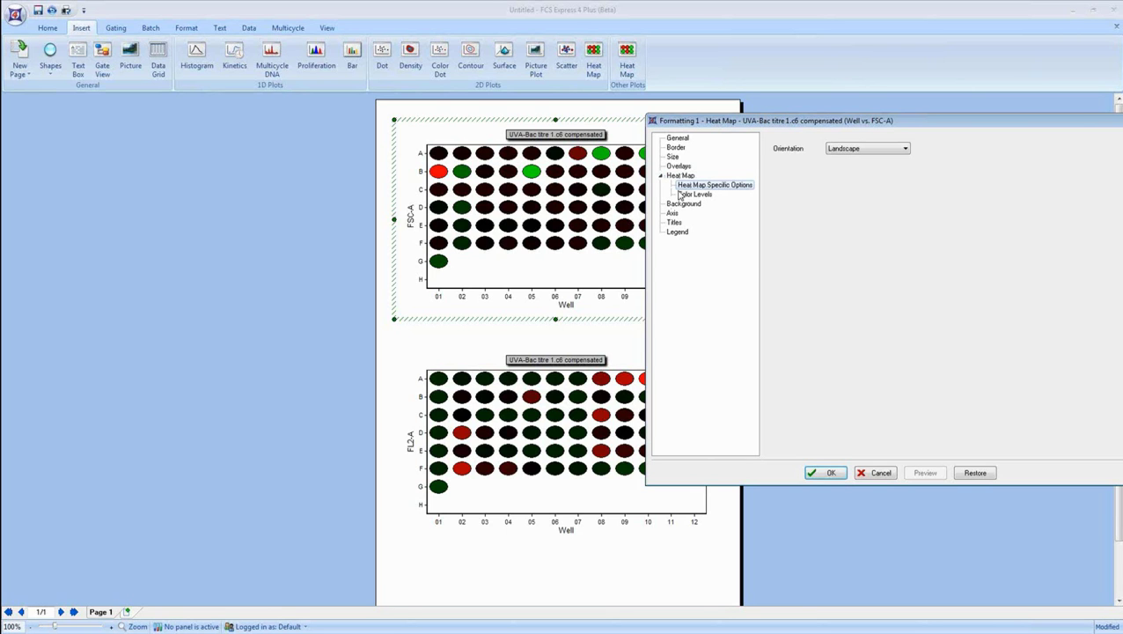
pyautogui.click(876, 149)
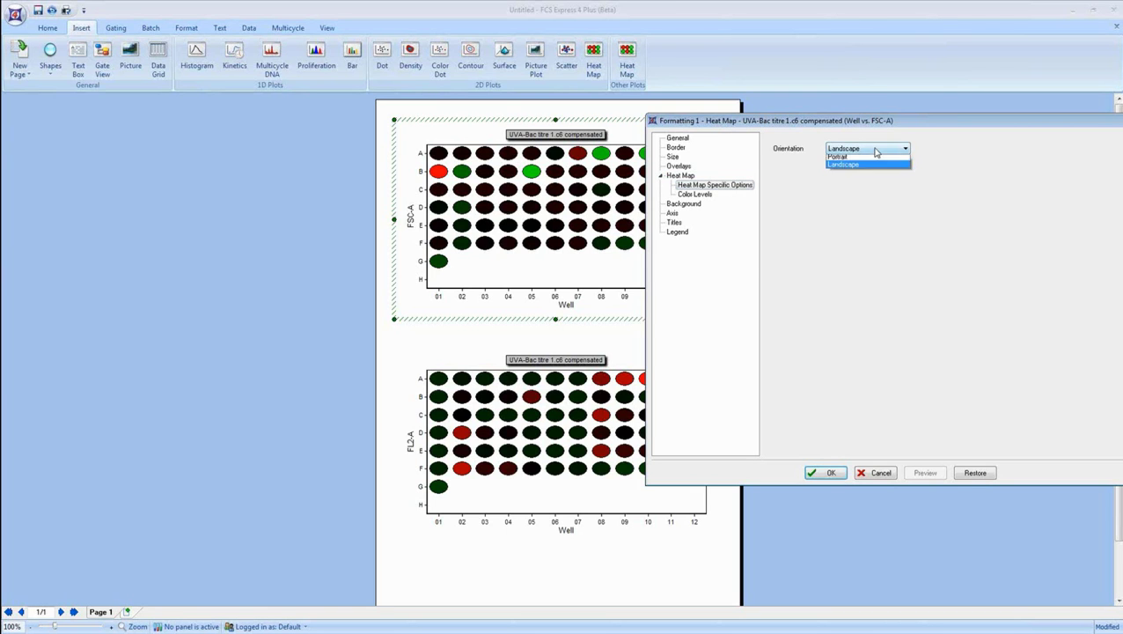
pyautogui.click(855, 160)
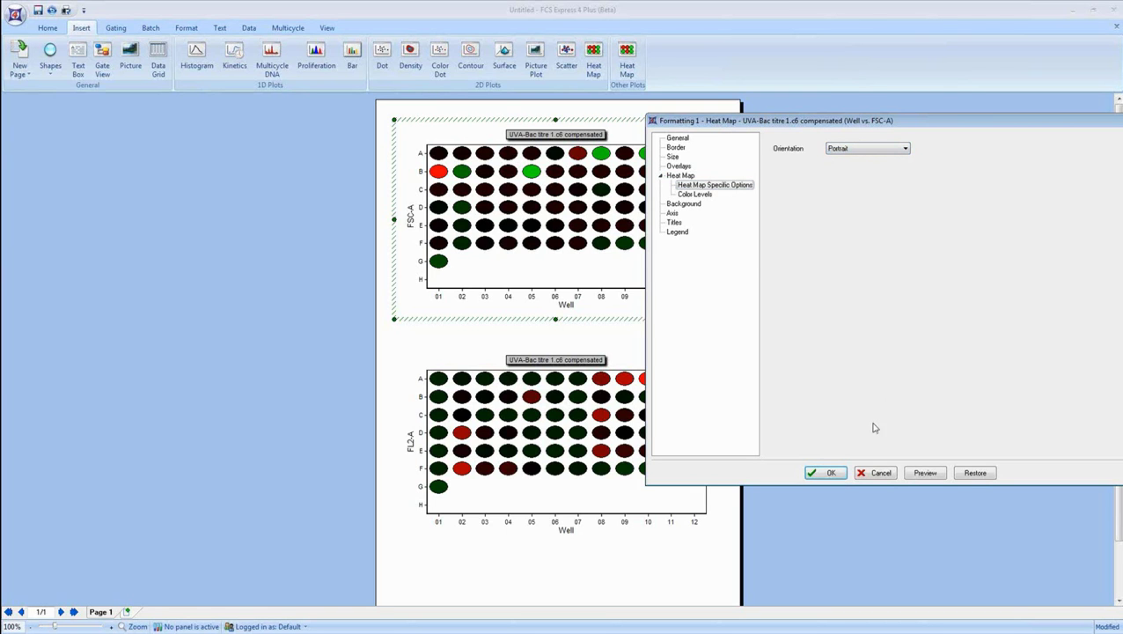
pyautogui.click(838, 475)
pyautogui.moveTo(718, 320); pyautogui.dragTo(560, 377)
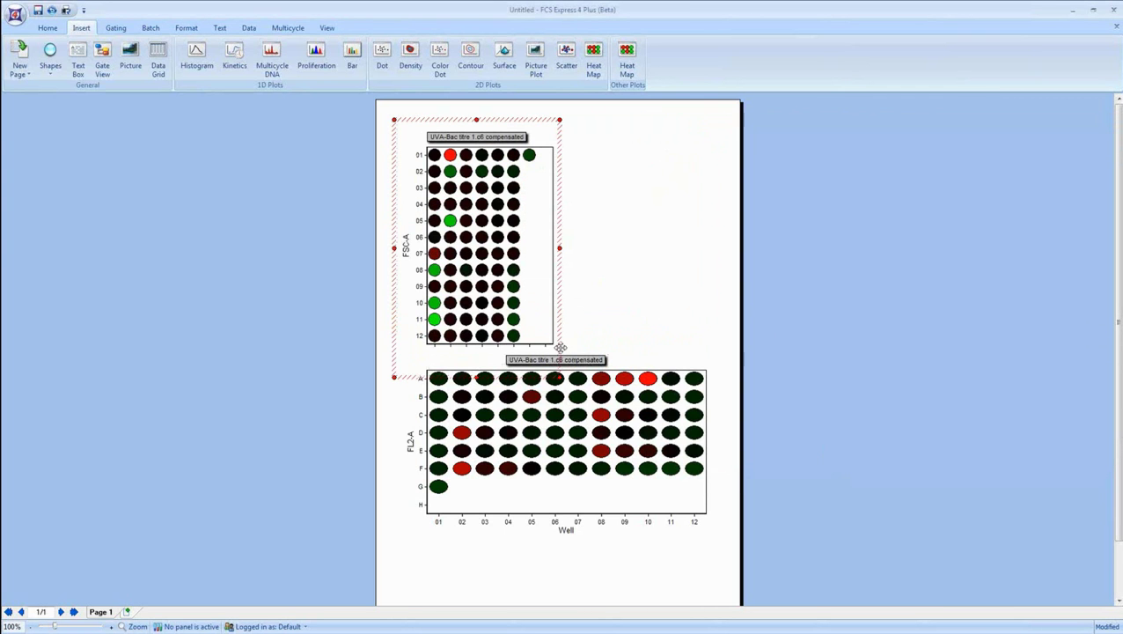
pyautogui.moveTo(558, 376); pyautogui.dragTo(694, 264)
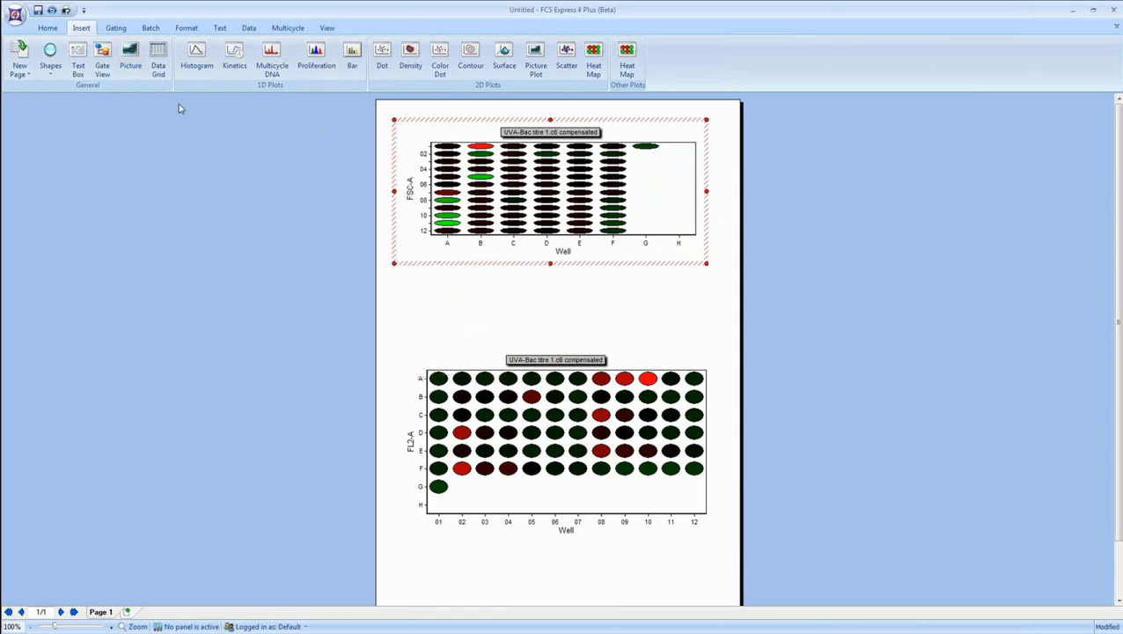
# Set the upper heat map's orientation back to Landscape and preview it.
pyautogui.rightClick(544, 194)
pyautogui.click(574, 202)
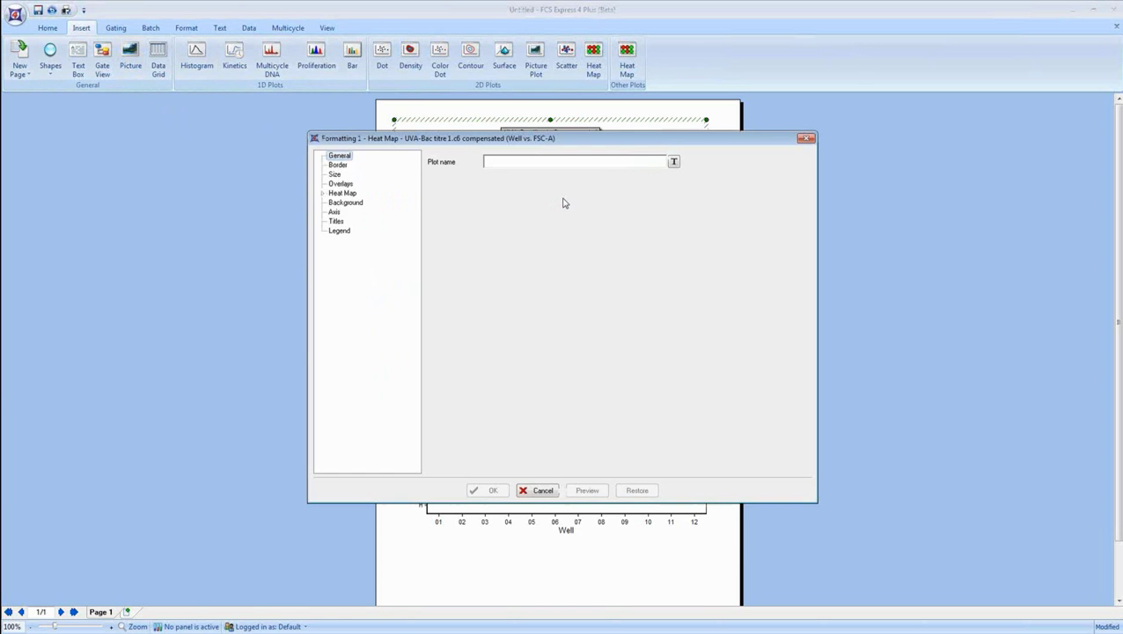
pyautogui.click(643, 187)
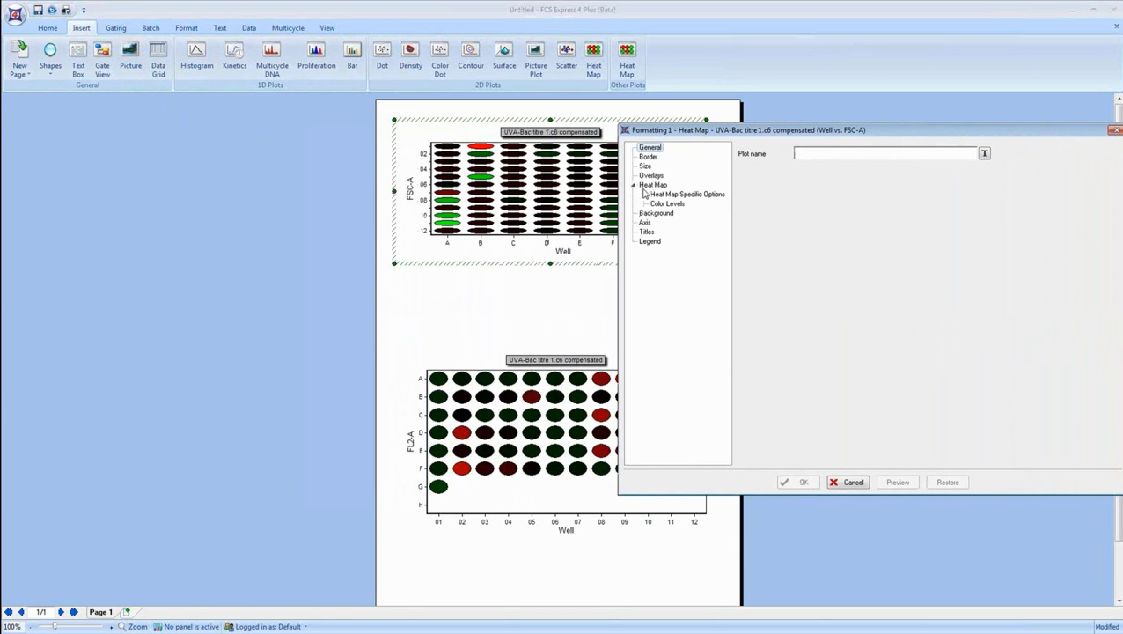
pyautogui.click(718, 195)
pyautogui.click(809, 162)
pyautogui.click(815, 176)
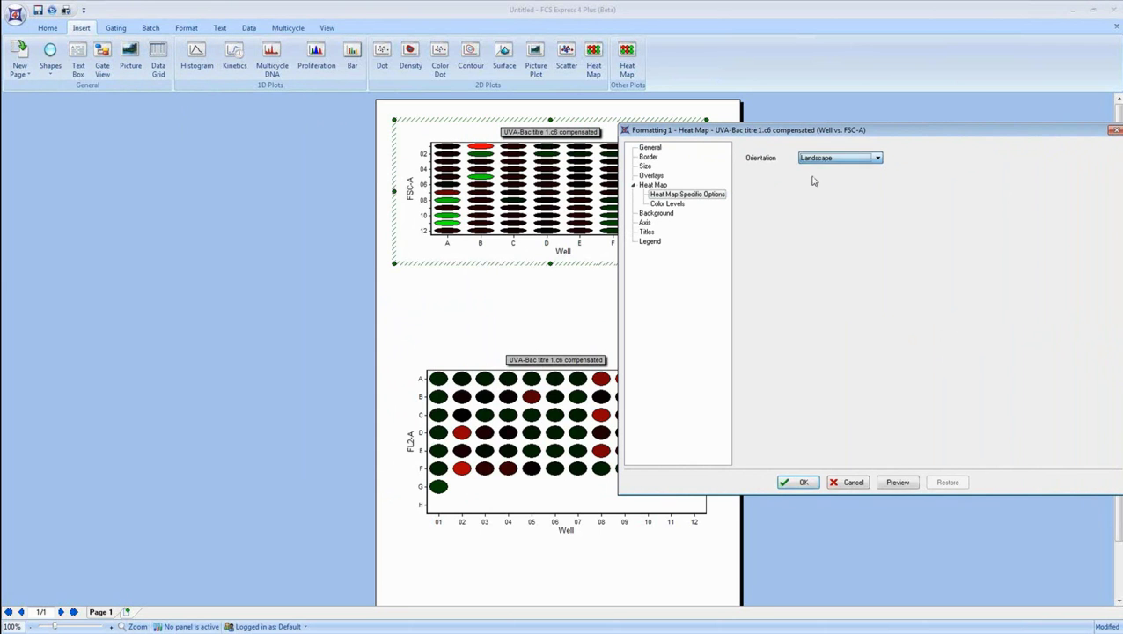
pyautogui.click(898, 482)
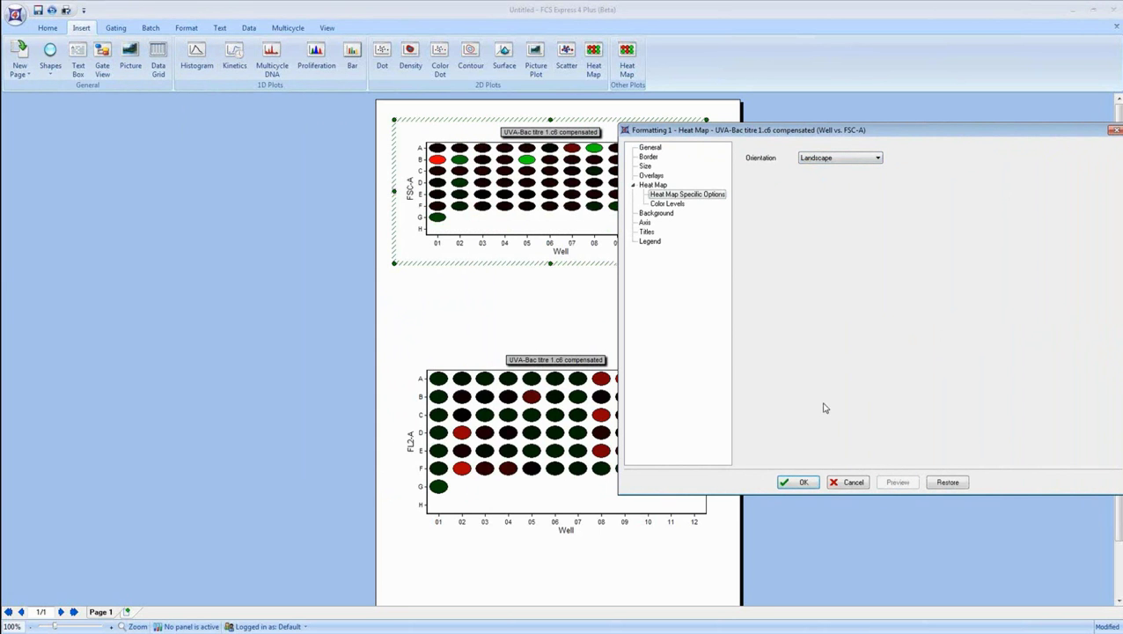
# Lower the standard deviations of the upper heat map's Green-Red color level and preview the coloring.
pyautogui.click(666, 205)
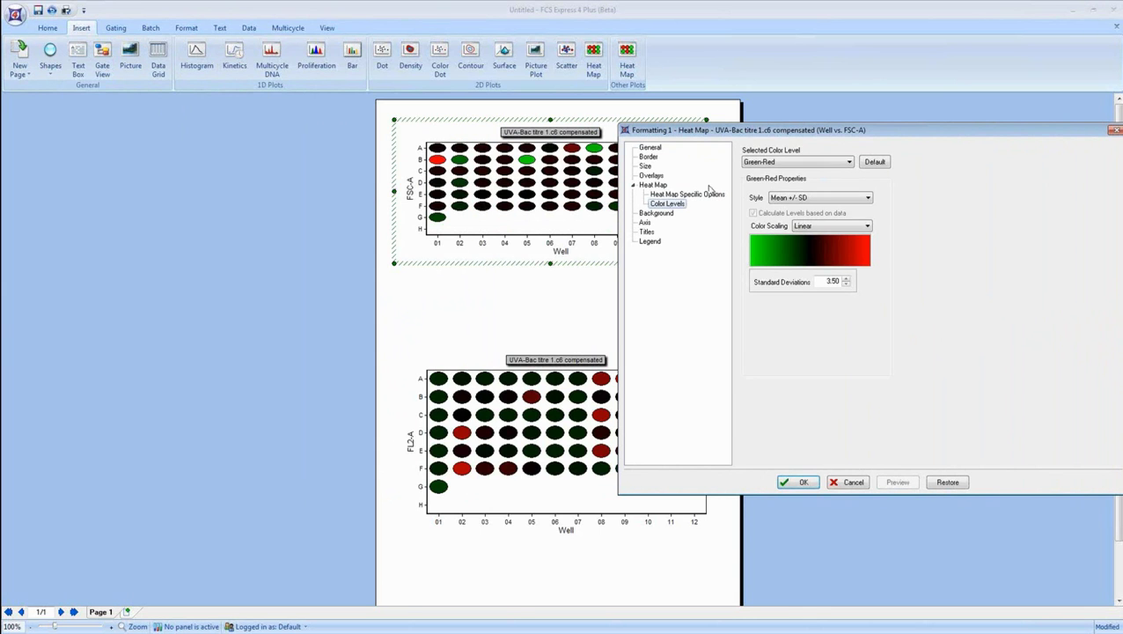
pyautogui.moveTo(772, 136); pyautogui.dragTo(820, 121)
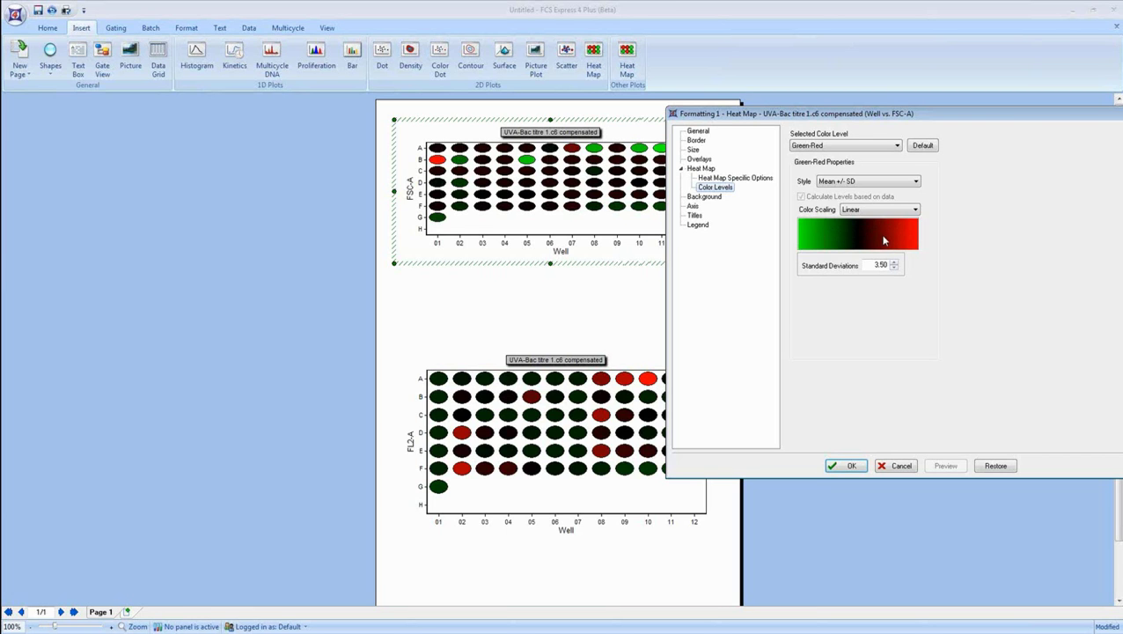
pyautogui.moveTo(870, 265); pyautogui.dragTo(891, 265)
pyautogui.click(870, 265)
pyautogui.moveTo(870, 265); pyautogui.dragTo(891, 265)
pyautogui.click(894, 269)
pyautogui.click(894, 269)
pyautogui.click(947, 467)
# Preview the Green-Red color level at 1.00 standard deviations, and set it to 3.00 with another preview.
pyautogui.click(895, 270)
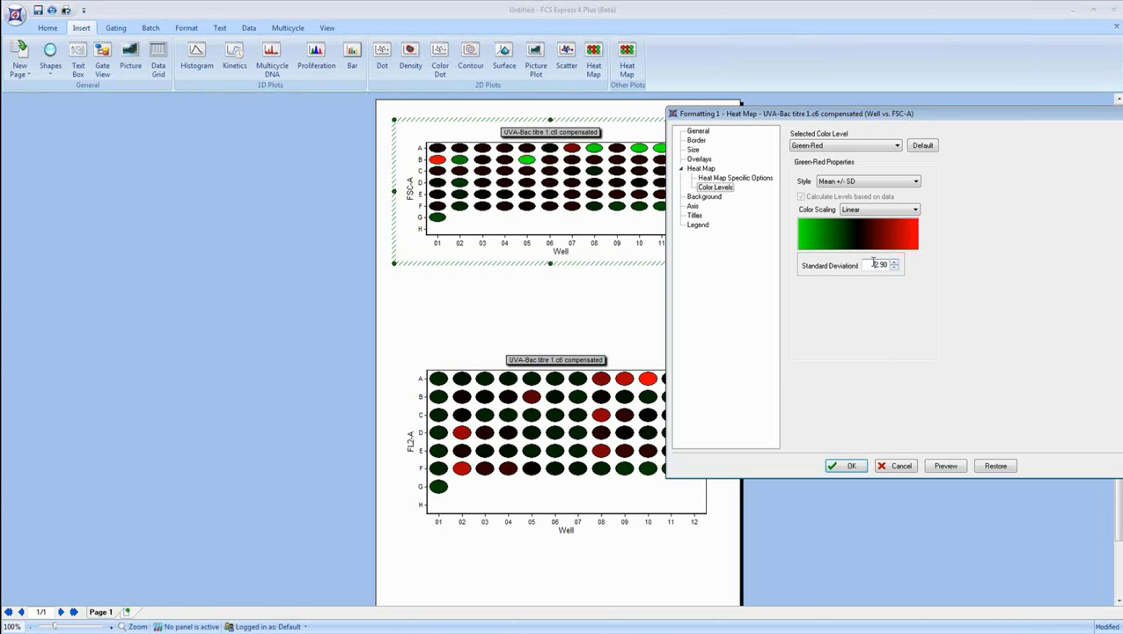
pyautogui.write('1')
pyautogui.click(947, 466)
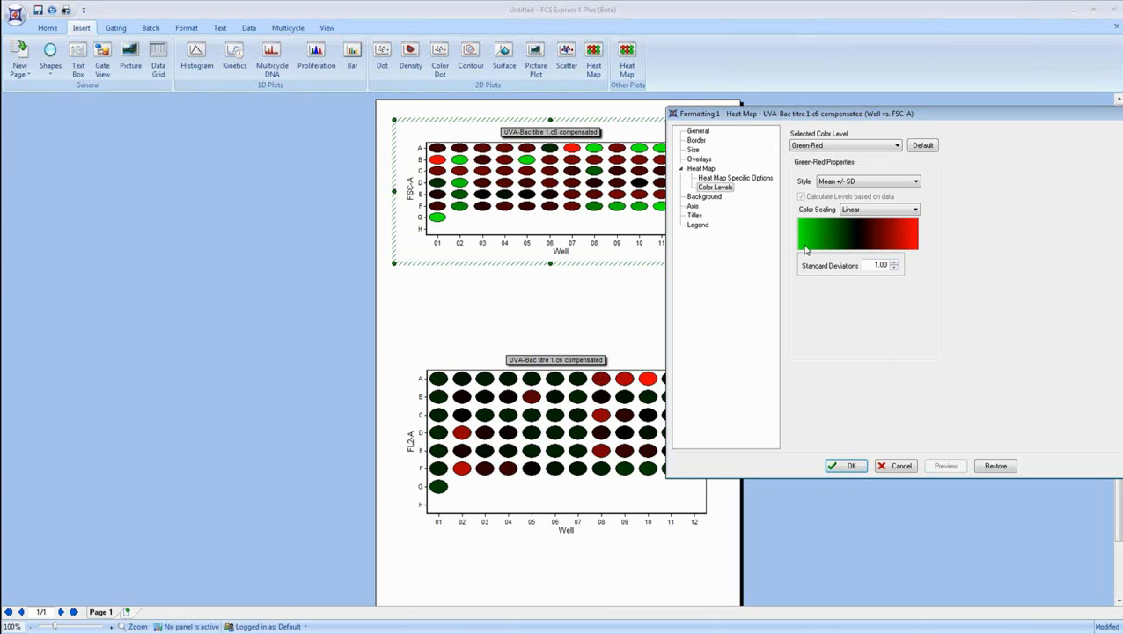
pyautogui.click(894, 261)
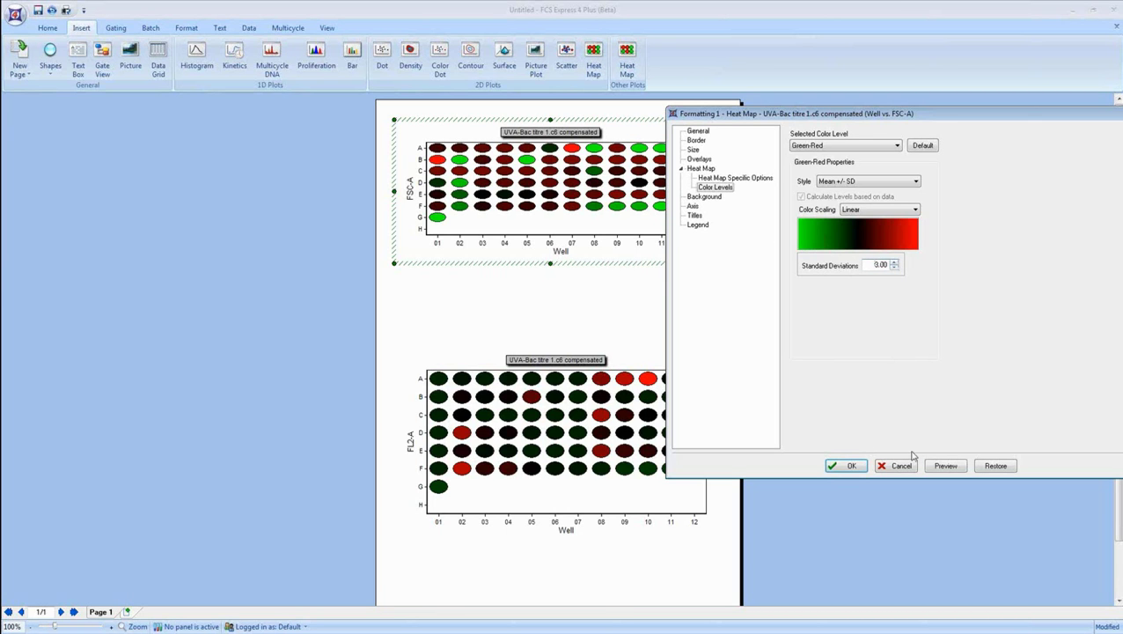
pyautogui.click(947, 466)
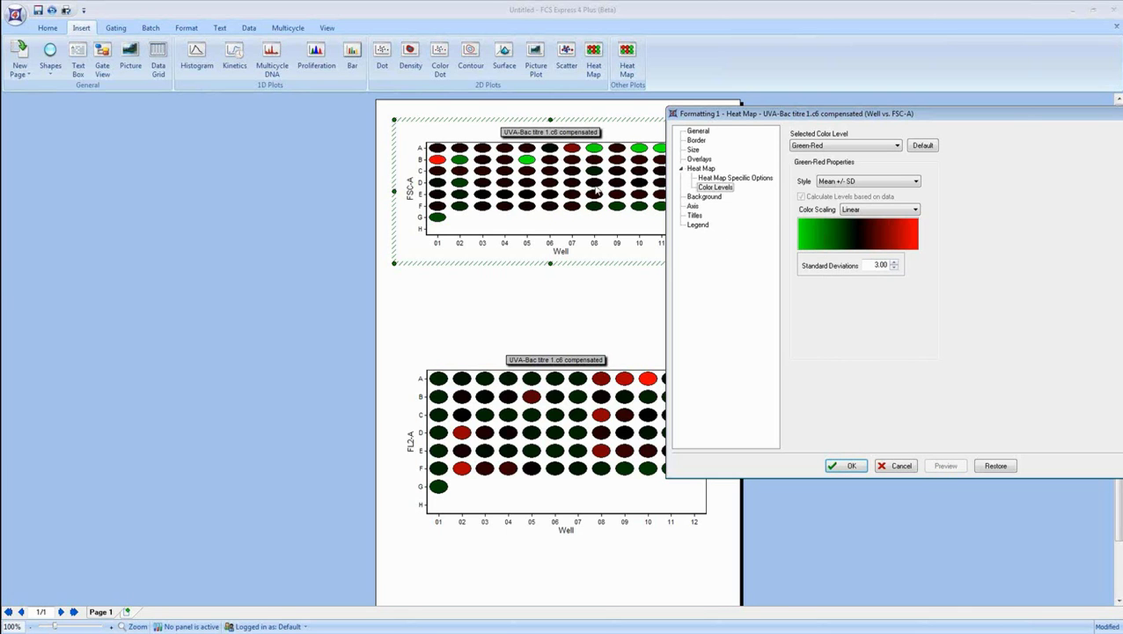
# Preview the upper heat map's Green-Red color level with Logarithmic color scaling, and set the scaling back to Linear with another preview.
pyautogui.click(881, 211)
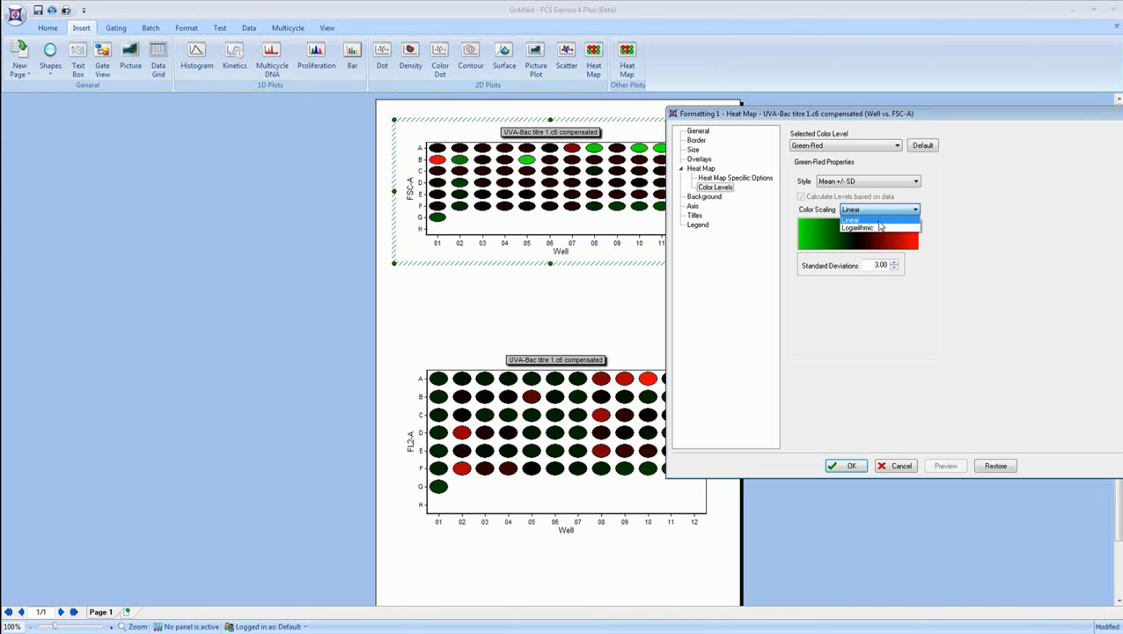
pyautogui.click(858, 228)
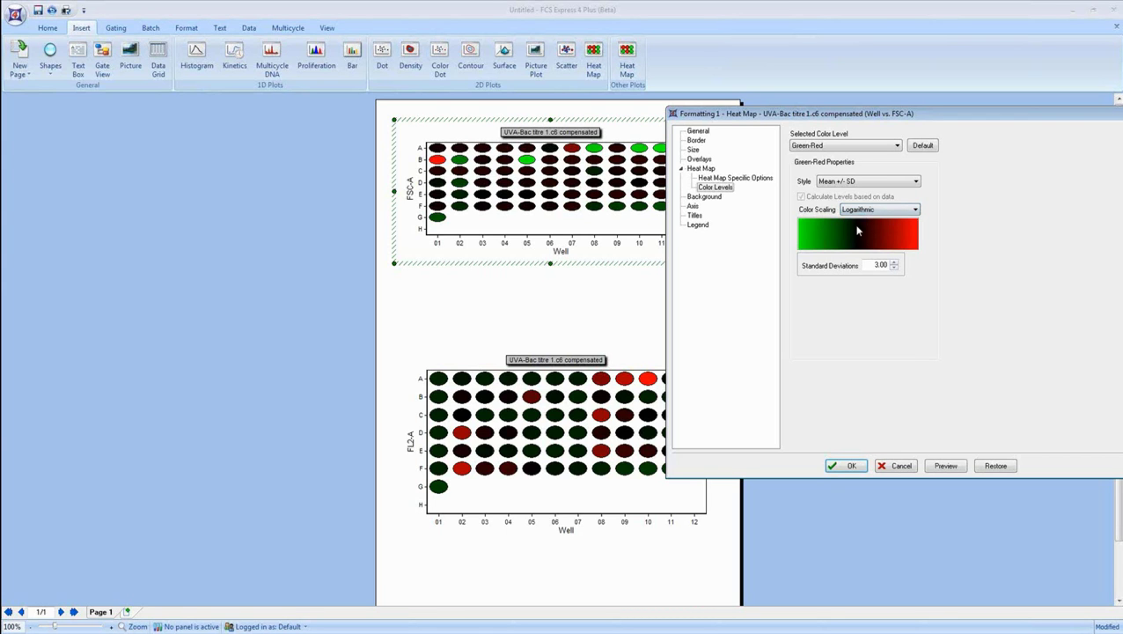
pyautogui.click(947, 465)
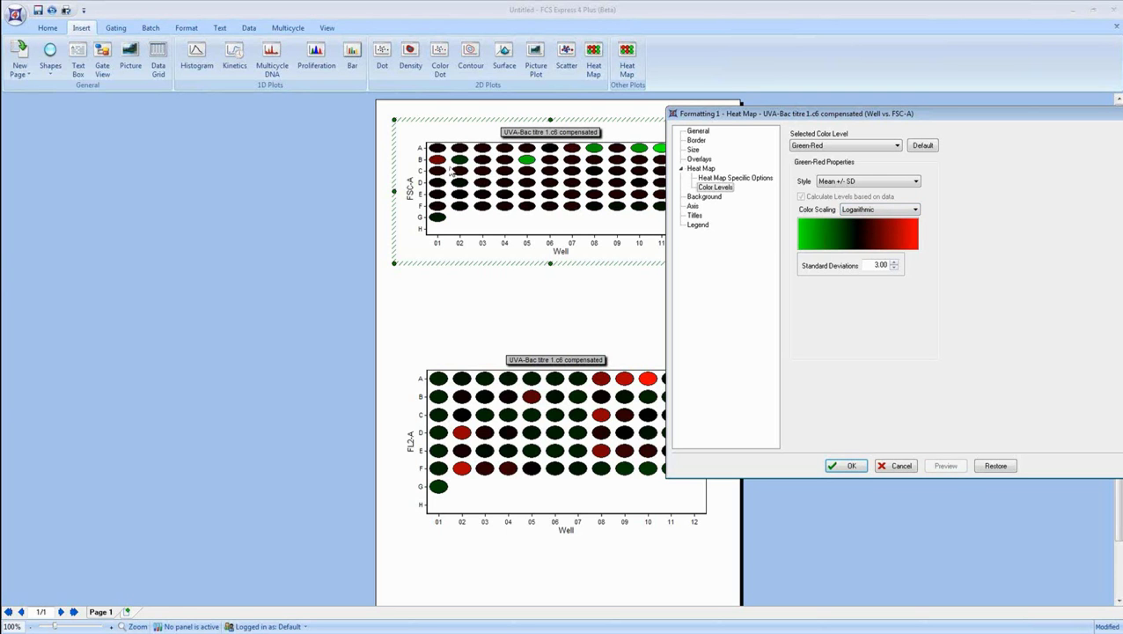
pyautogui.click(873, 211)
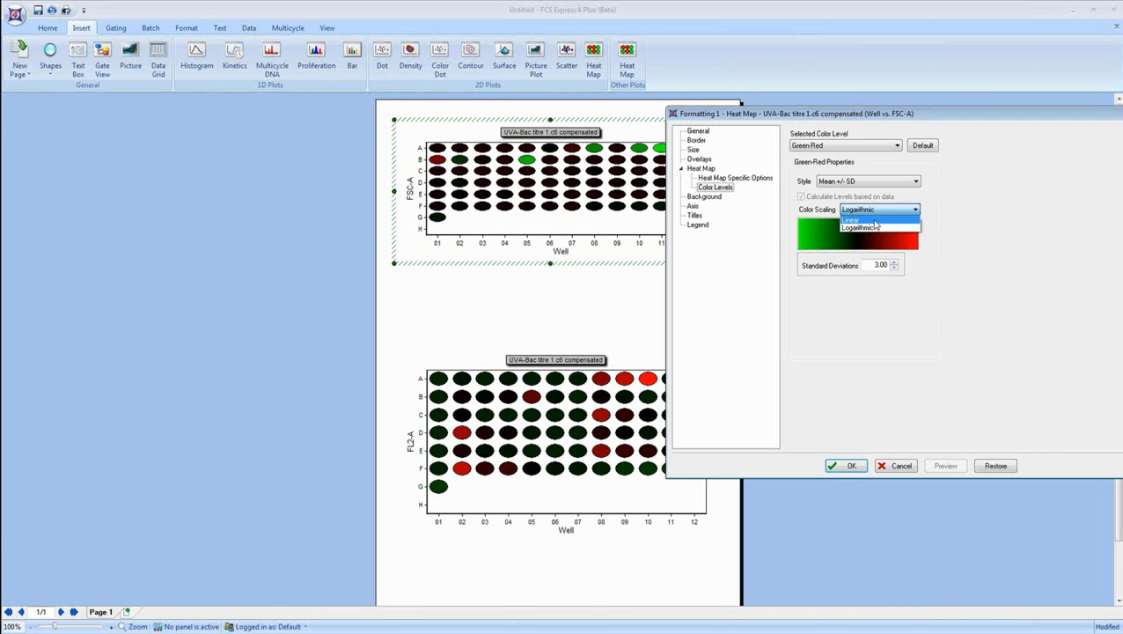
pyautogui.click(874, 224)
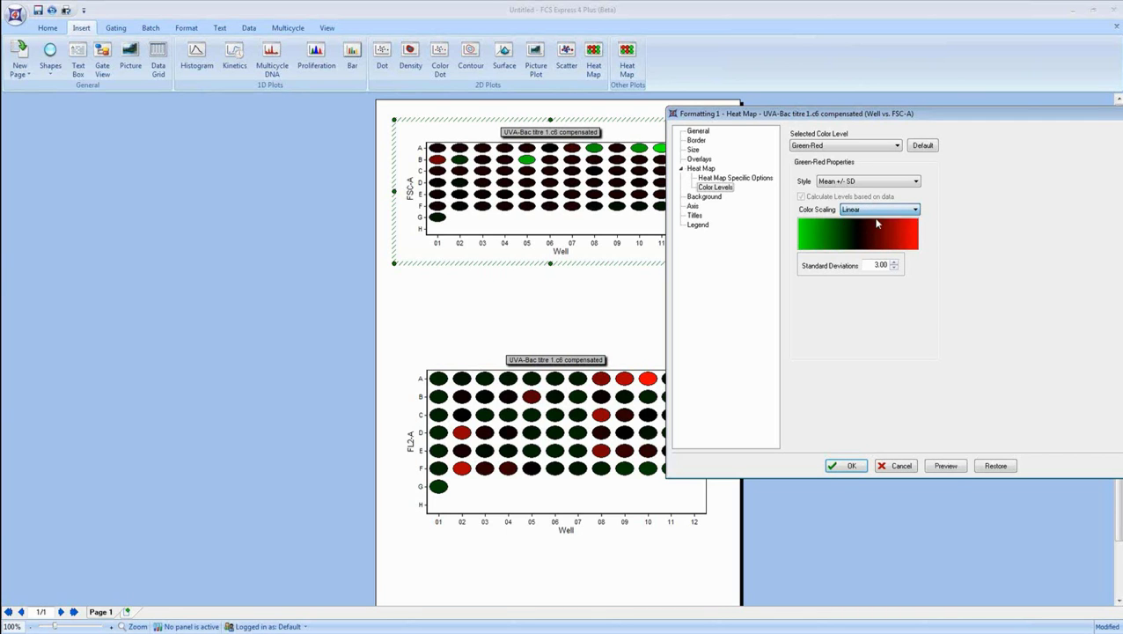
pyautogui.click(946, 466)
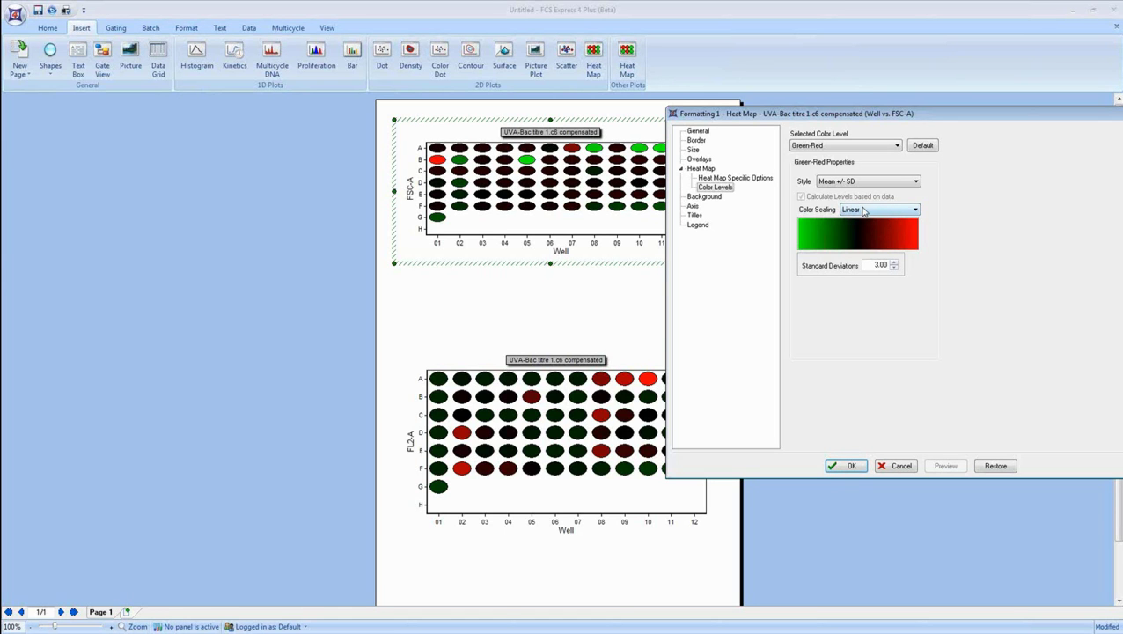
# Set the Green-Red color level's style to Fixed Range and preview the upper heat map.
pyautogui.click(917, 181)
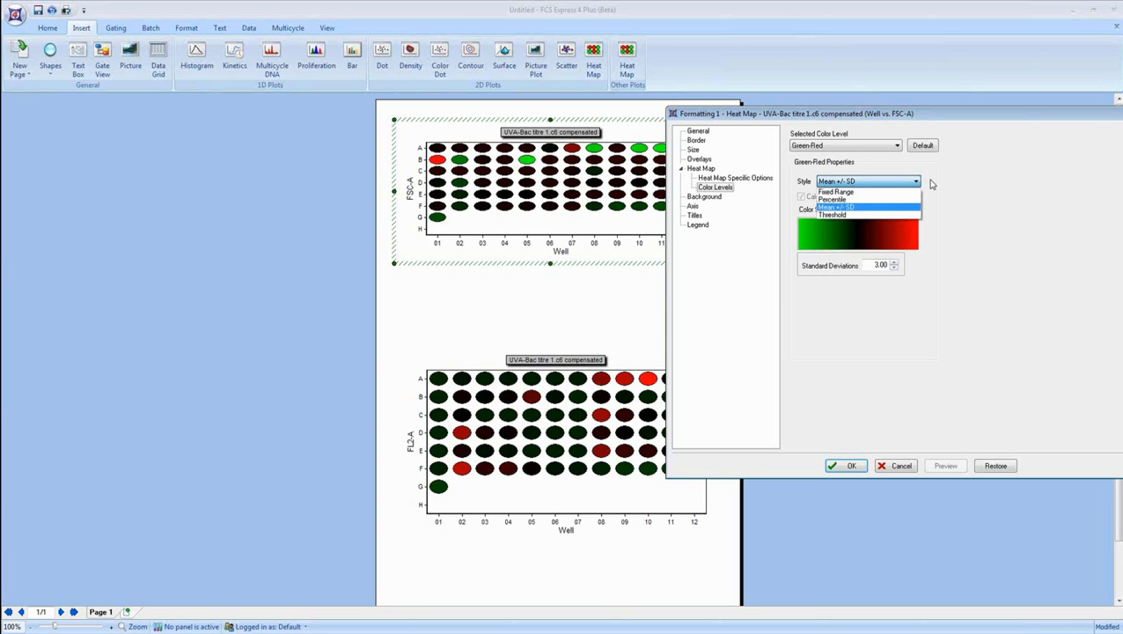
pyautogui.click(838, 192)
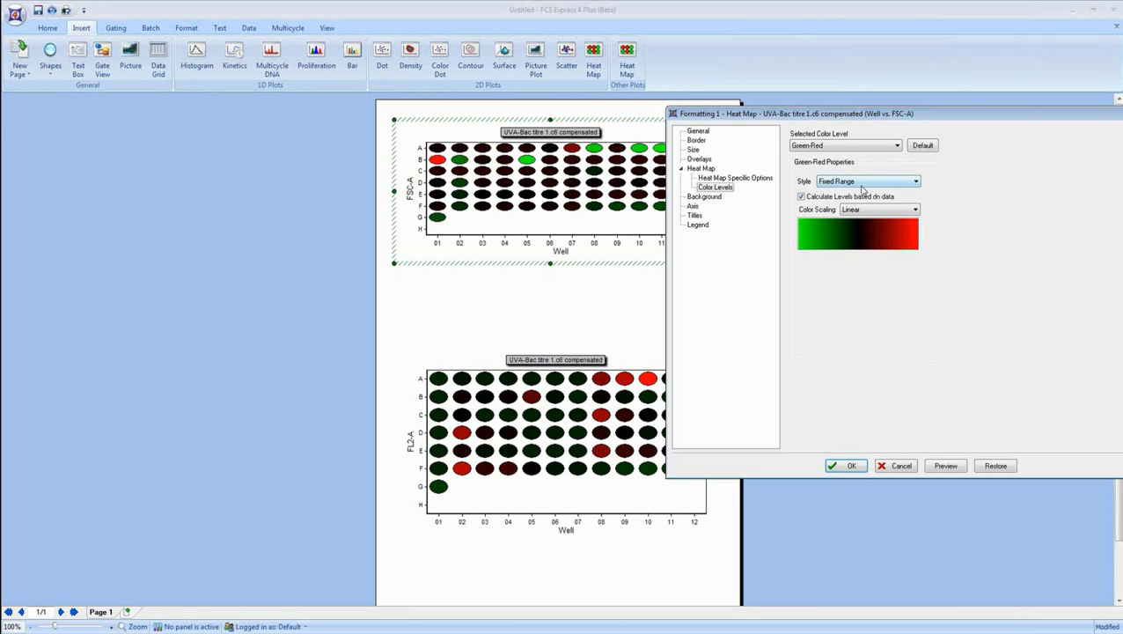
pyautogui.click(948, 466)
# Turn off calculating the Fixed Range levels from data, inspect the increment value settings, and cancel them.
pyautogui.click(801, 196)
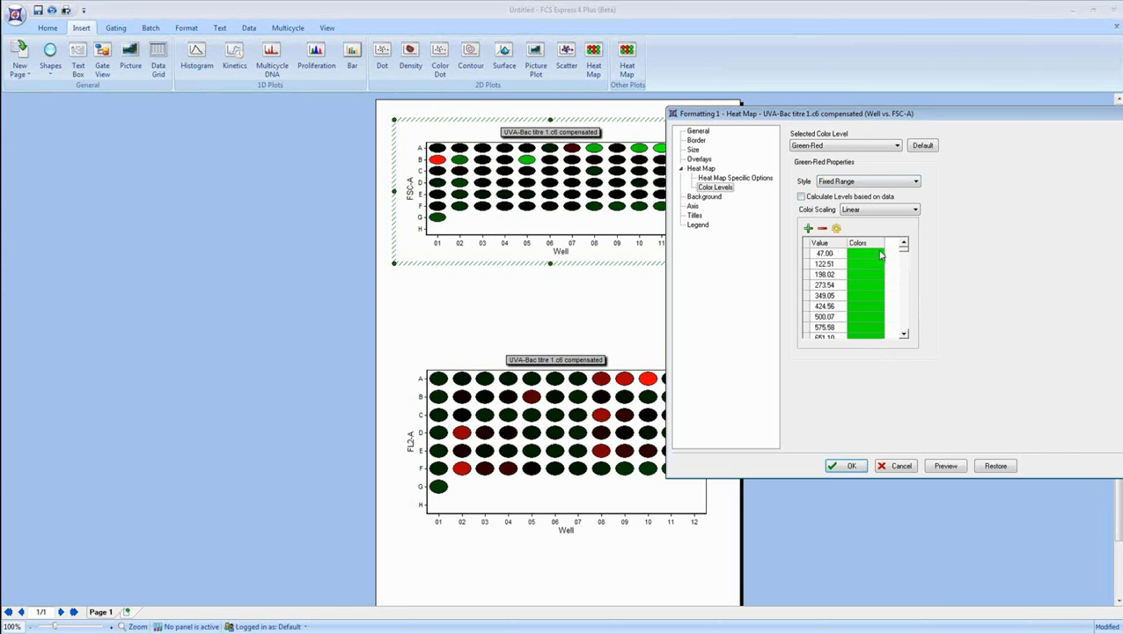
pyautogui.moveTo(905, 251)
pyautogui.mouseDown()
pyautogui.moveTo(905, 332)
pyautogui.moveTo(904, 247)
pyautogui.mouseUp()
pyautogui.click(835, 229)
pyautogui.moveTo(275, 210); pyautogui.dragTo(714, 253)
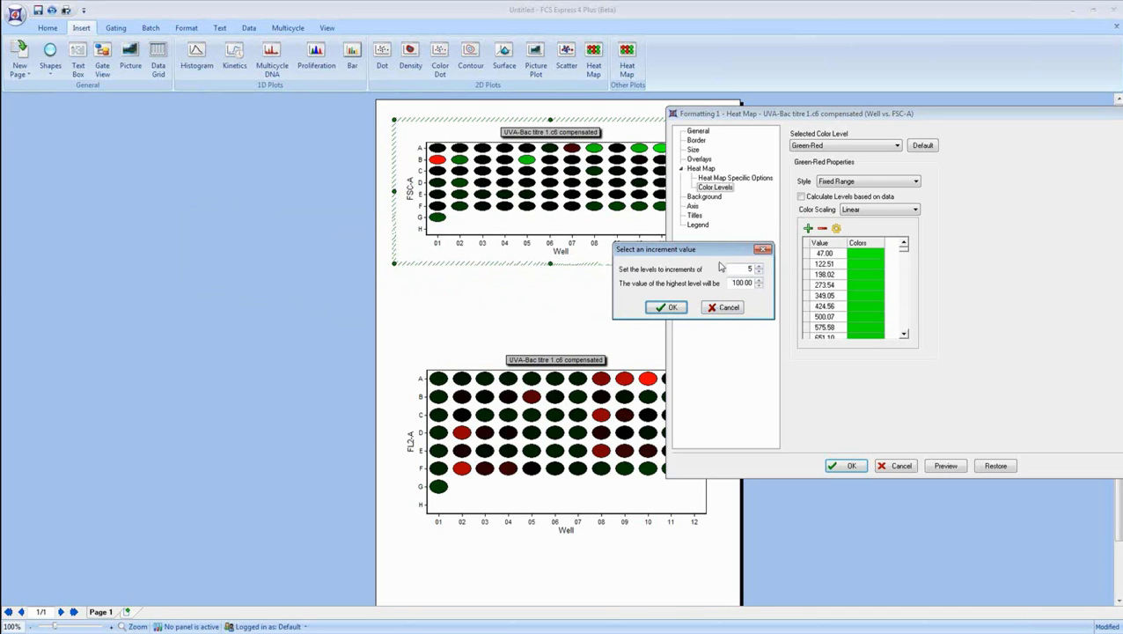
pyautogui.moveTo(709, 252); pyautogui.dragTo(716, 251)
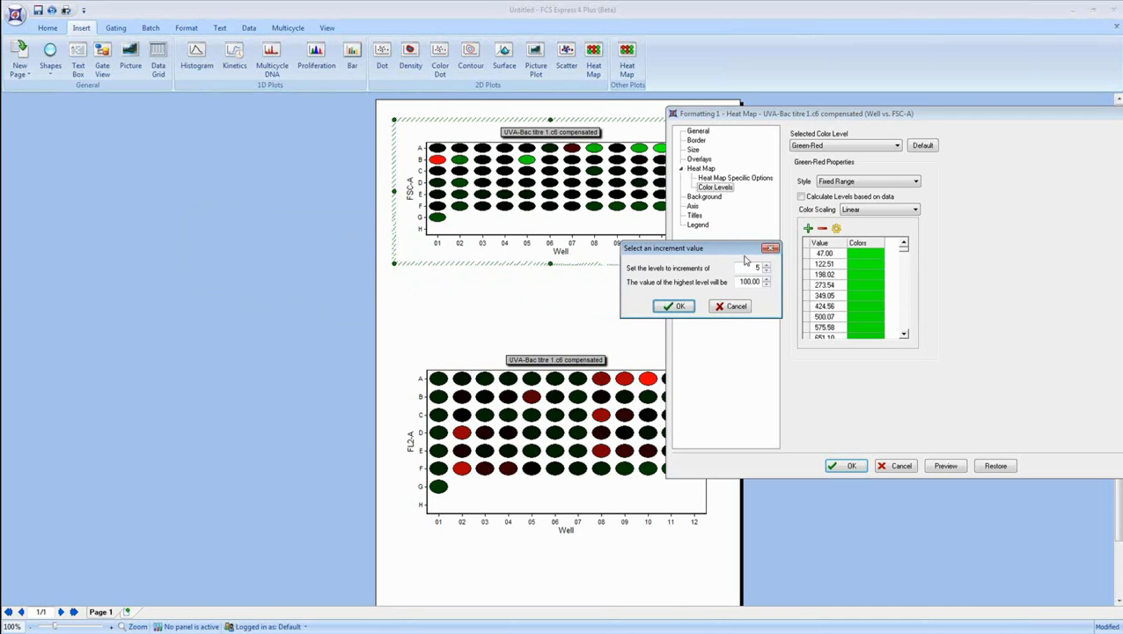
pyautogui.click(732, 307)
# Inspect the color choices for the 273.54 level without changing it, and turn calculating levels based on data back on.
pyautogui.click(878, 285)
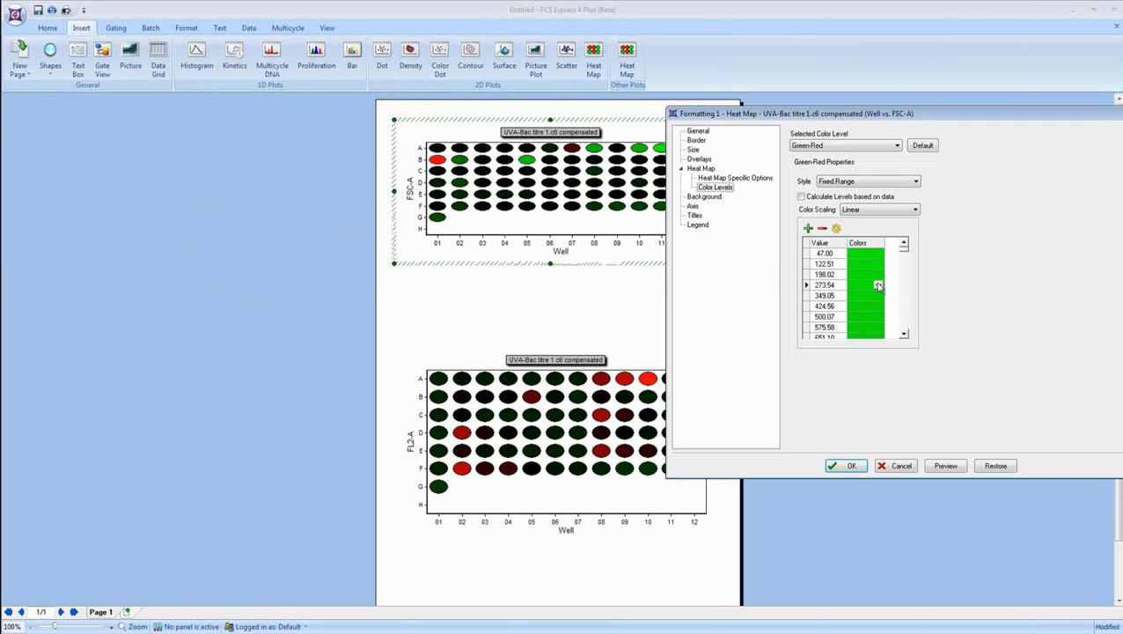
pyautogui.click(878, 285)
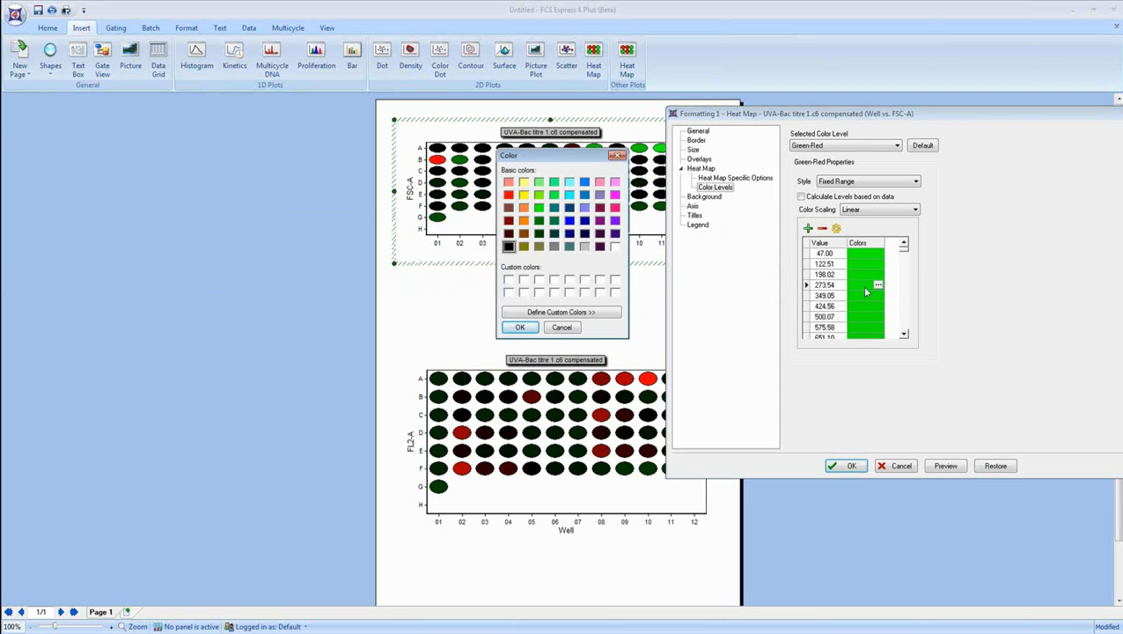
pyautogui.click(563, 328)
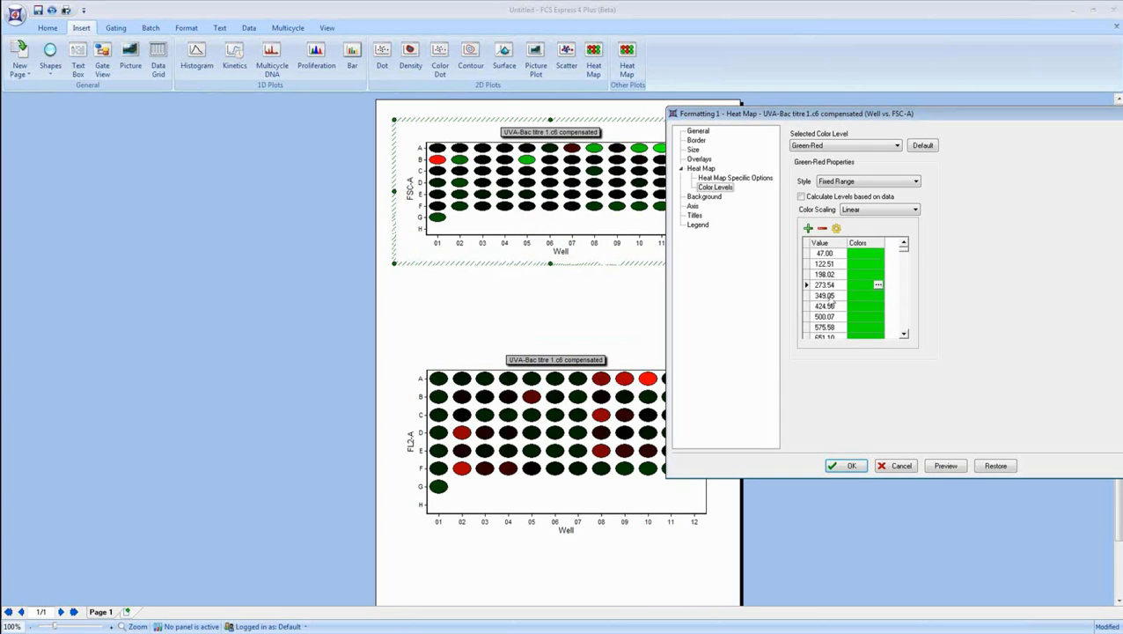
pyautogui.moveTo(904, 251)
pyautogui.mouseDown()
pyautogui.moveTo(913, 294)
pyautogui.moveTo(901, 331)
pyautogui.moveTo(905, 246)
pyautogui.mouseUp()
pyautogui.click(801, 196)
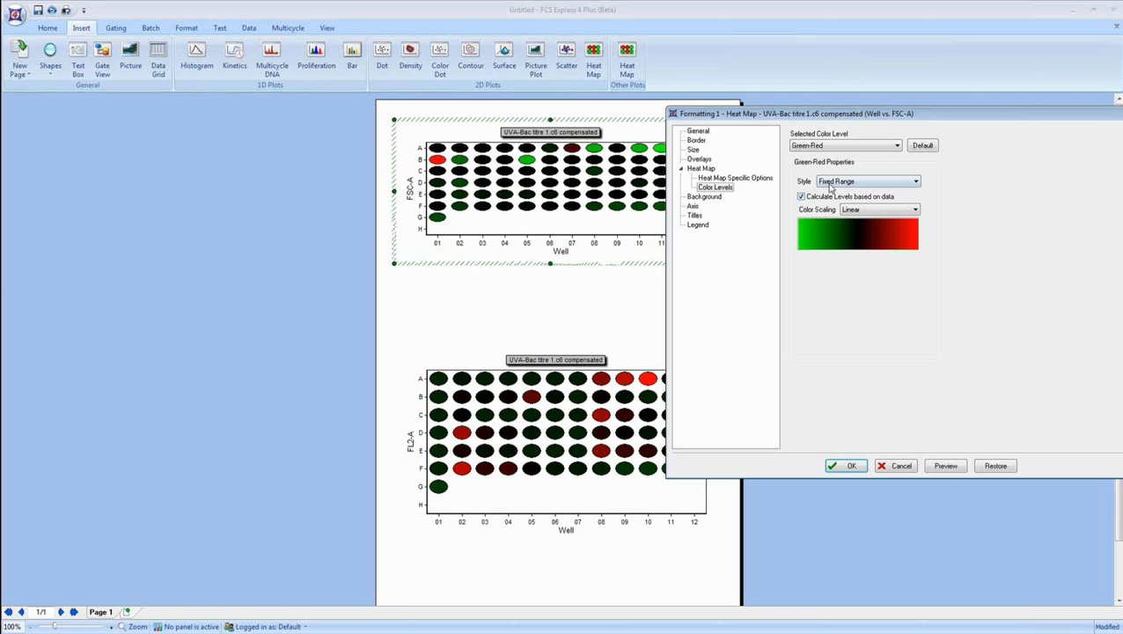
# Set the Green-Red color level's style to Percentile with levels calculated from data, and preview the upper heat map.
pyautogui.click(832, 183)
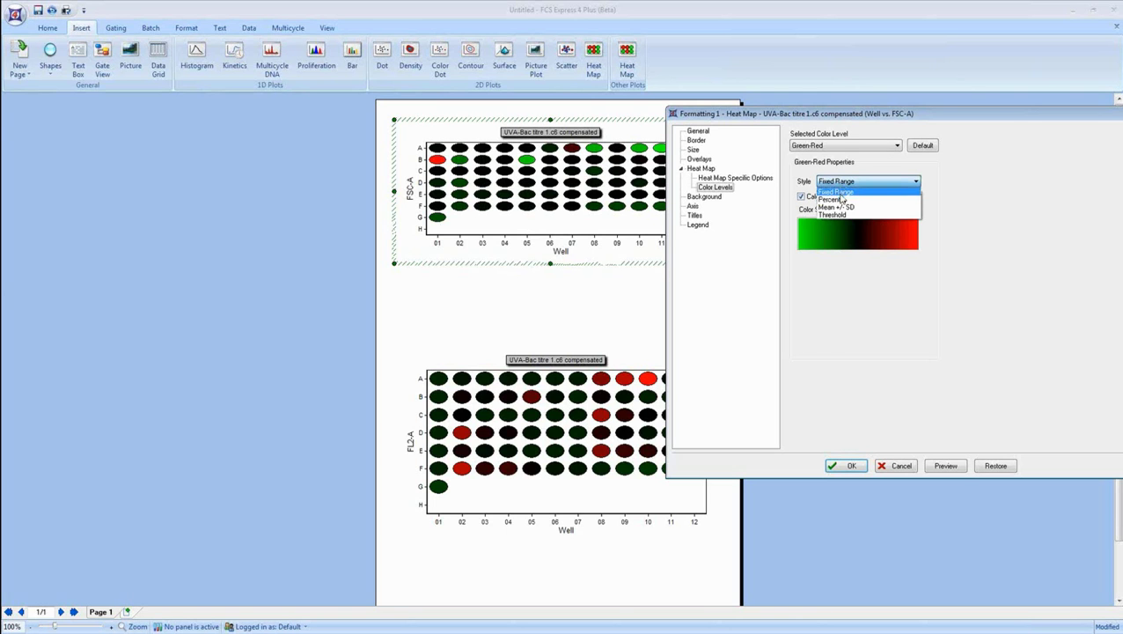
pyautogui.click(838, 200)
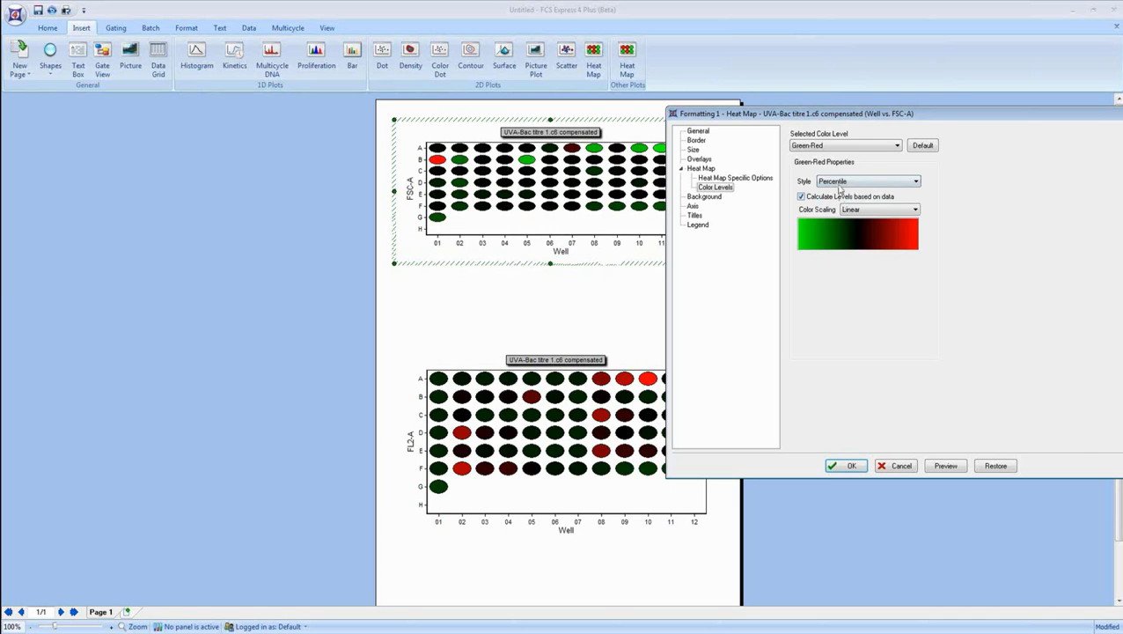
pyautogui.click(802, 197)
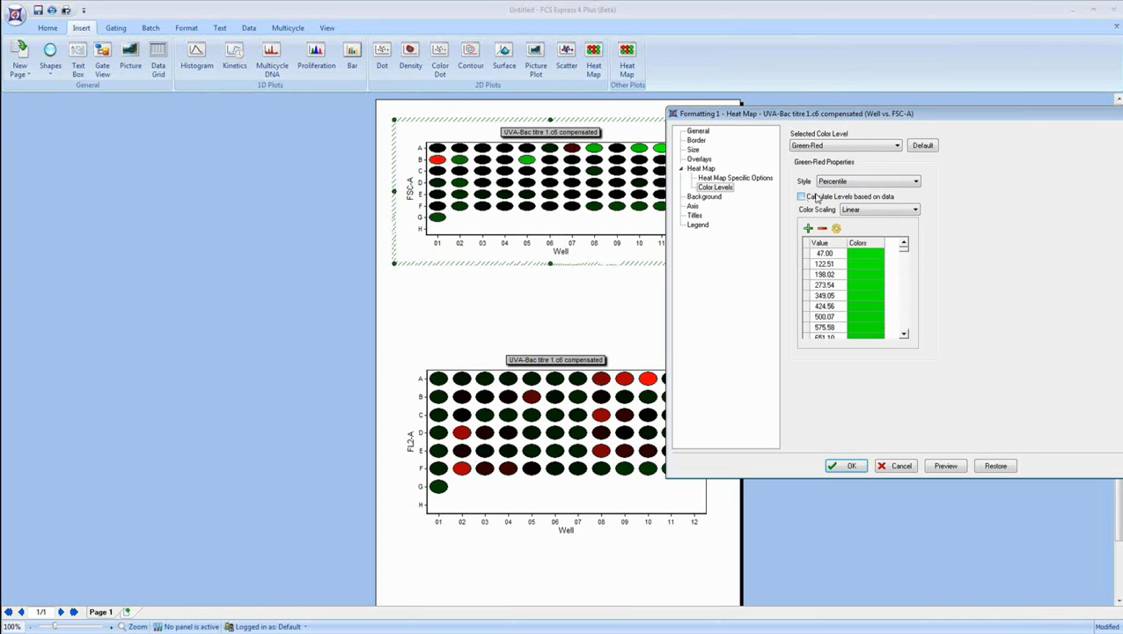
pyautogui.click(802, 197)
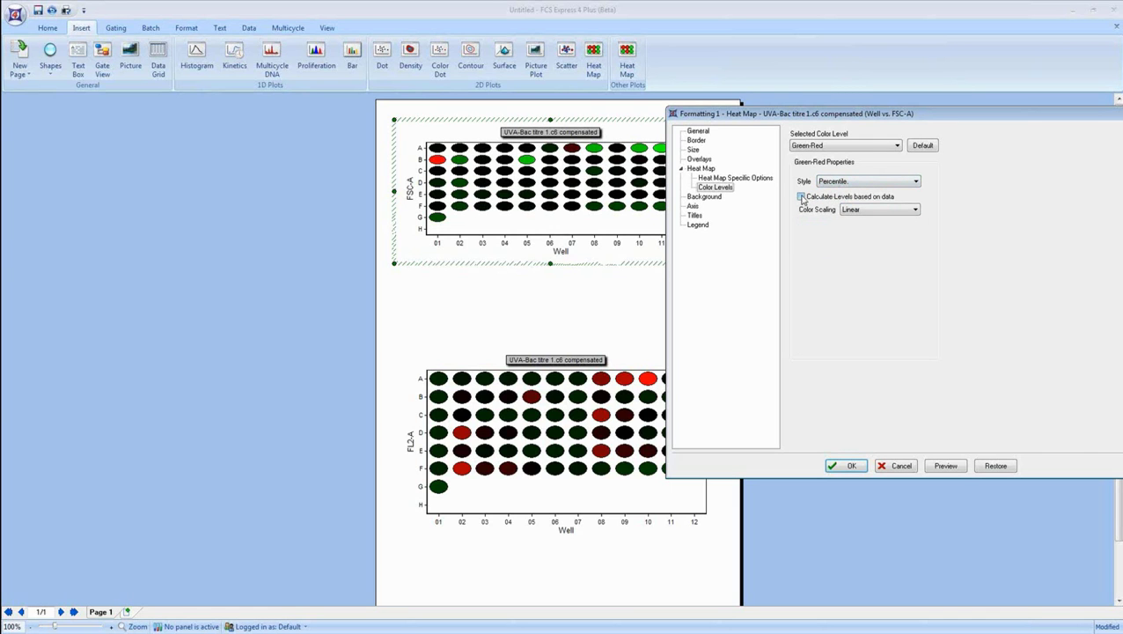
pyautogui.click(955, 470)
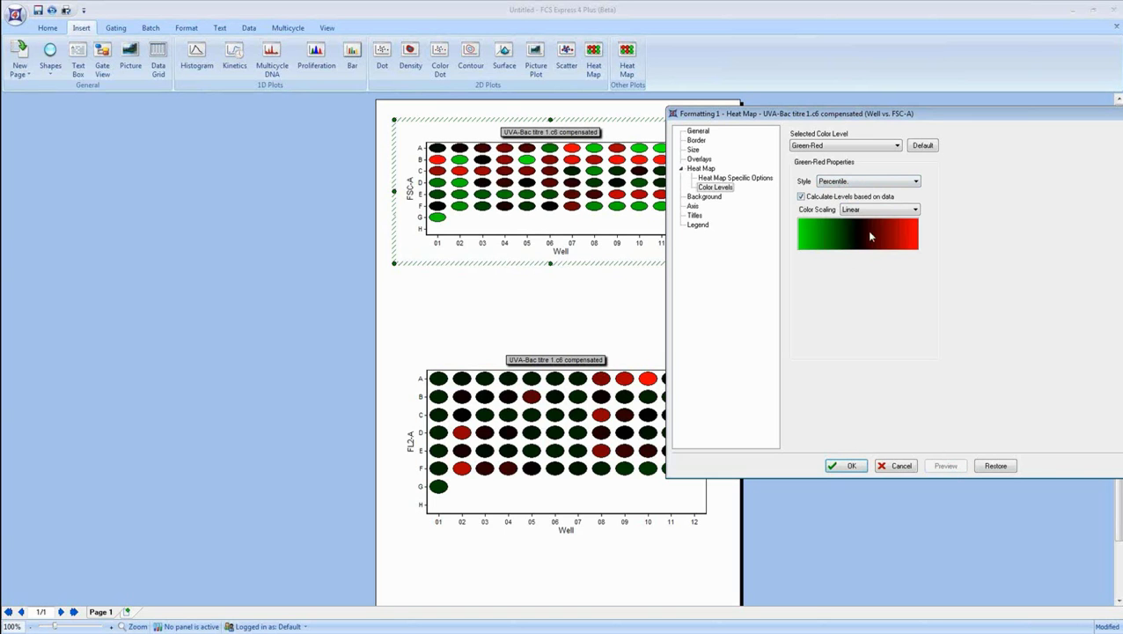
# Temporarily turn off calculating levels based on data to examine the Percentile level values and colors, and turn it back on.
pyautogui.click(801, 196)
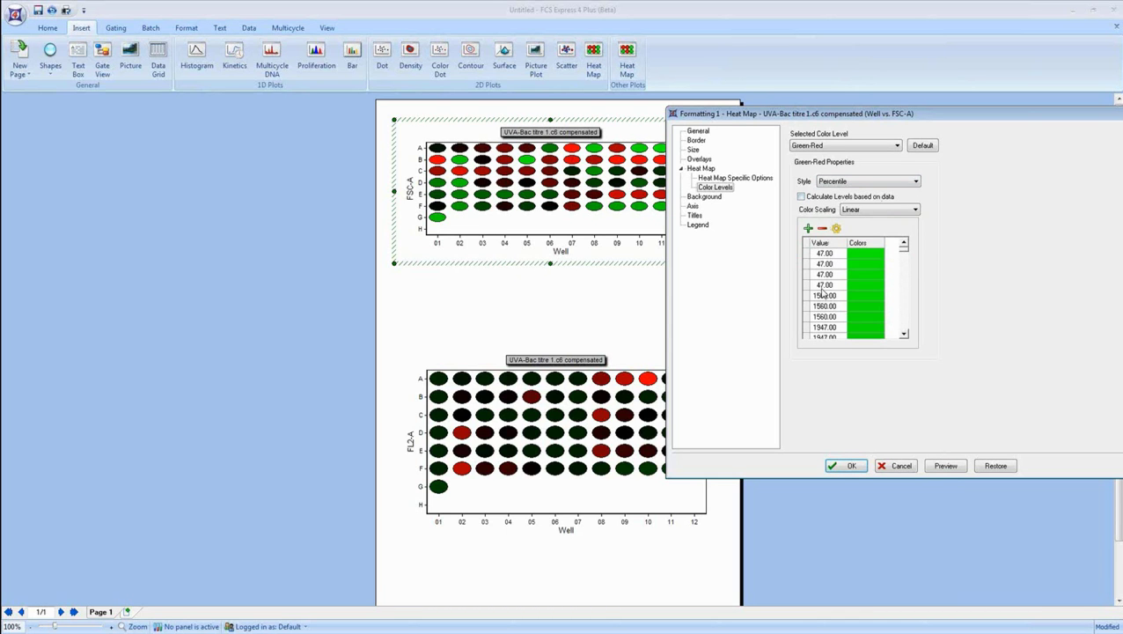
pyautogui.click(832, 254)
pyautogui.moveTo(904, 252); pyautogui.dragTo(907, 266)
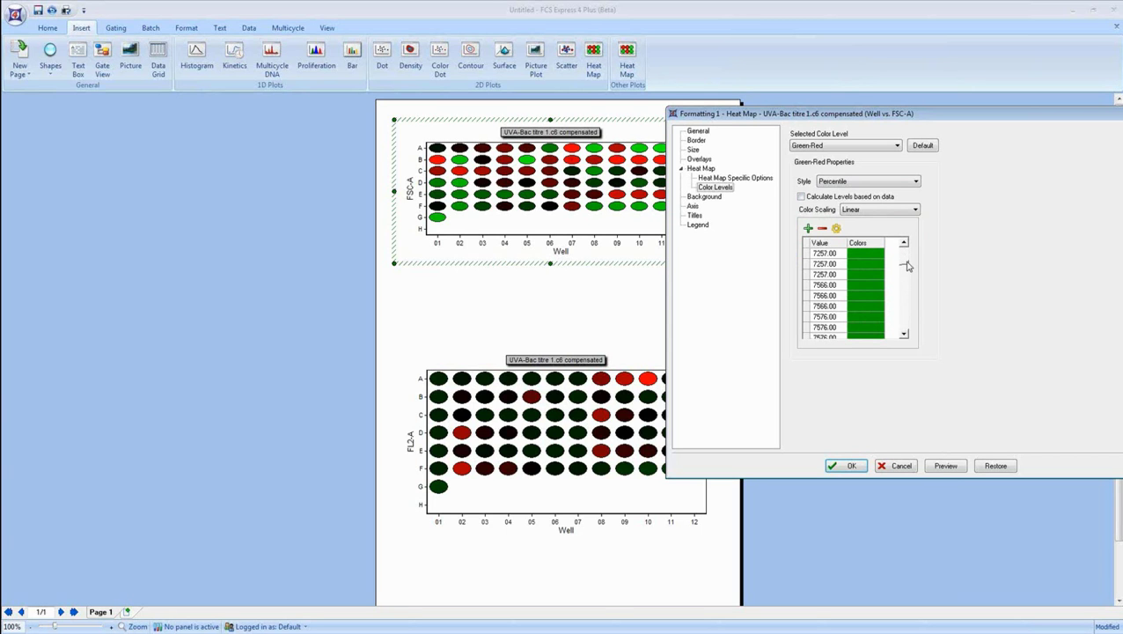
pyautogui.click(832, 297)
pyautogui.click(830, 307)
pyautogui.click(832, 317)
pyautogui.click(808, 198)
pyautogui.click(843, 182)
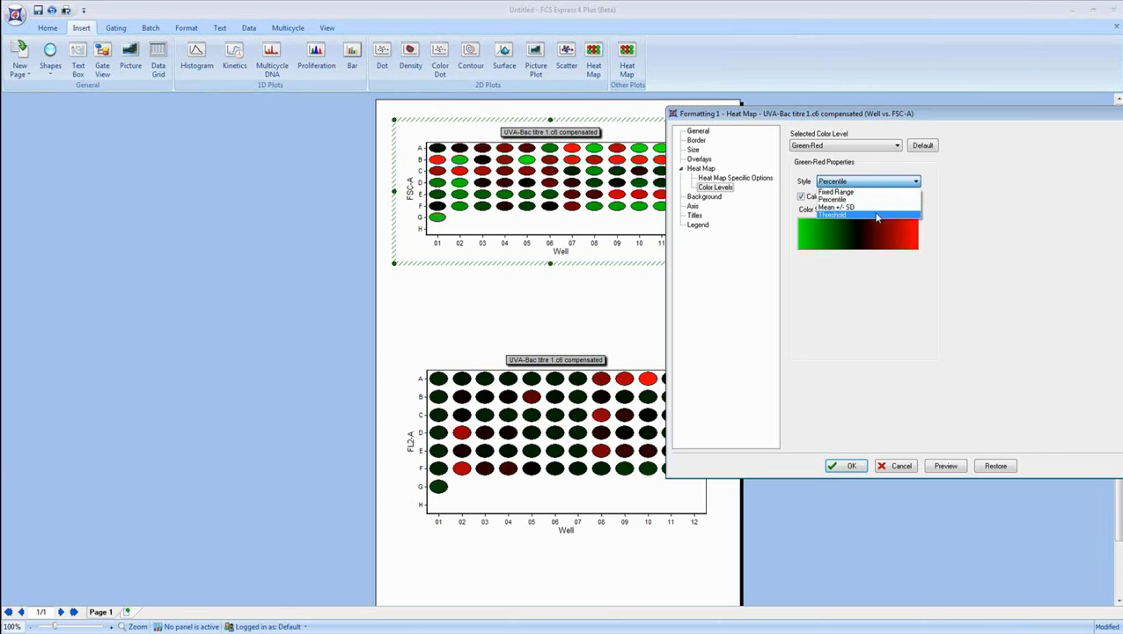
pyautogui.click(834, 355)
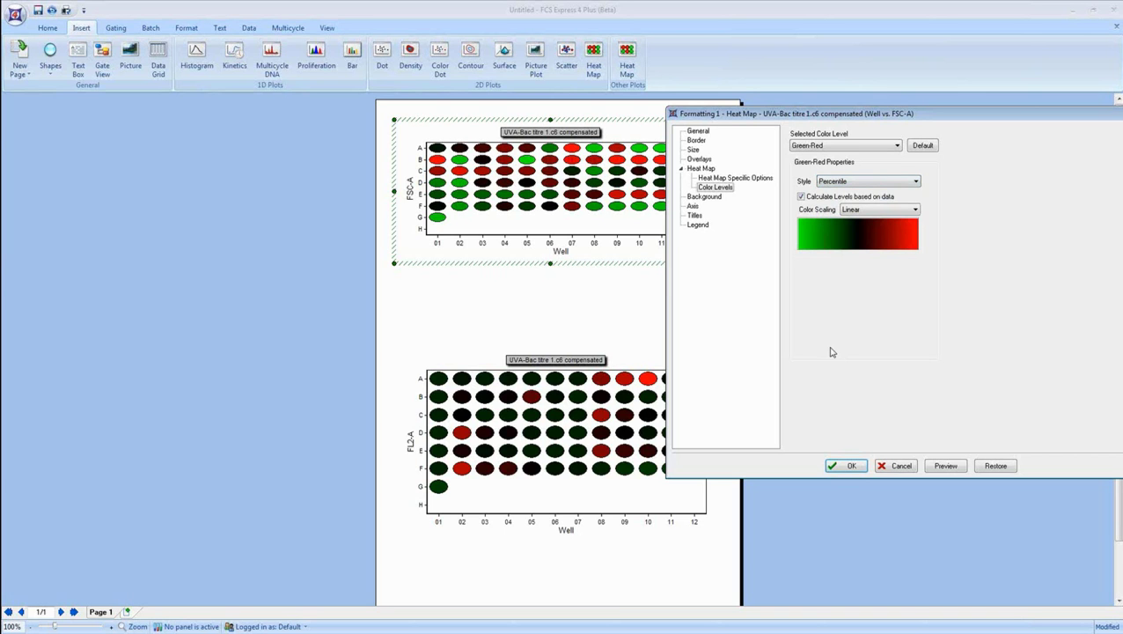
pyautogui.click(880, 149)
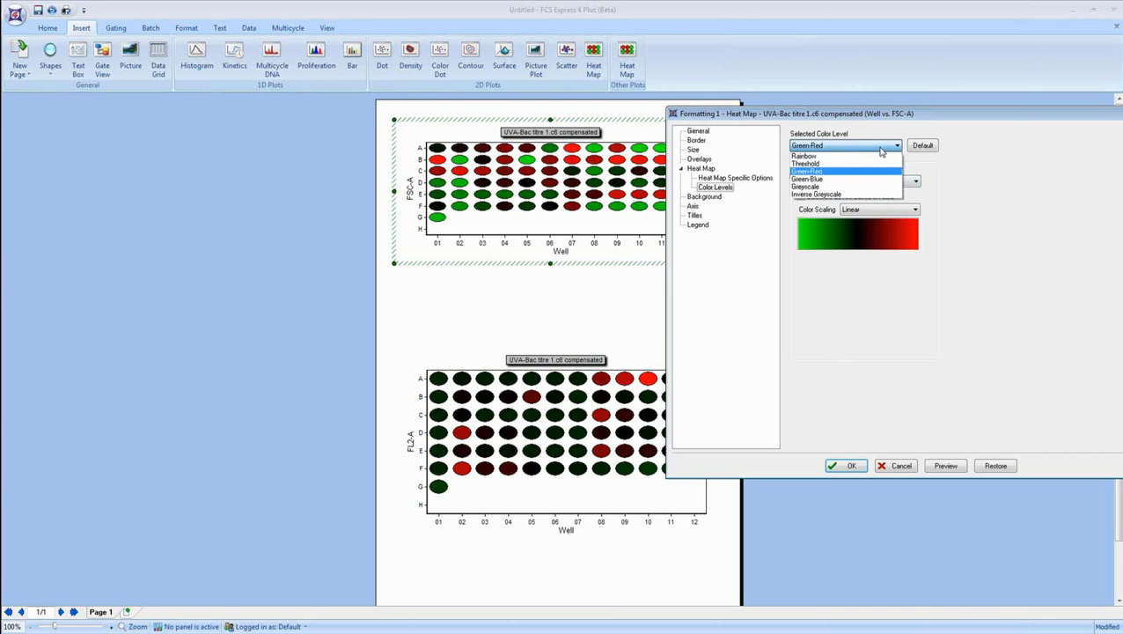
pyautogui.click(881, 150)
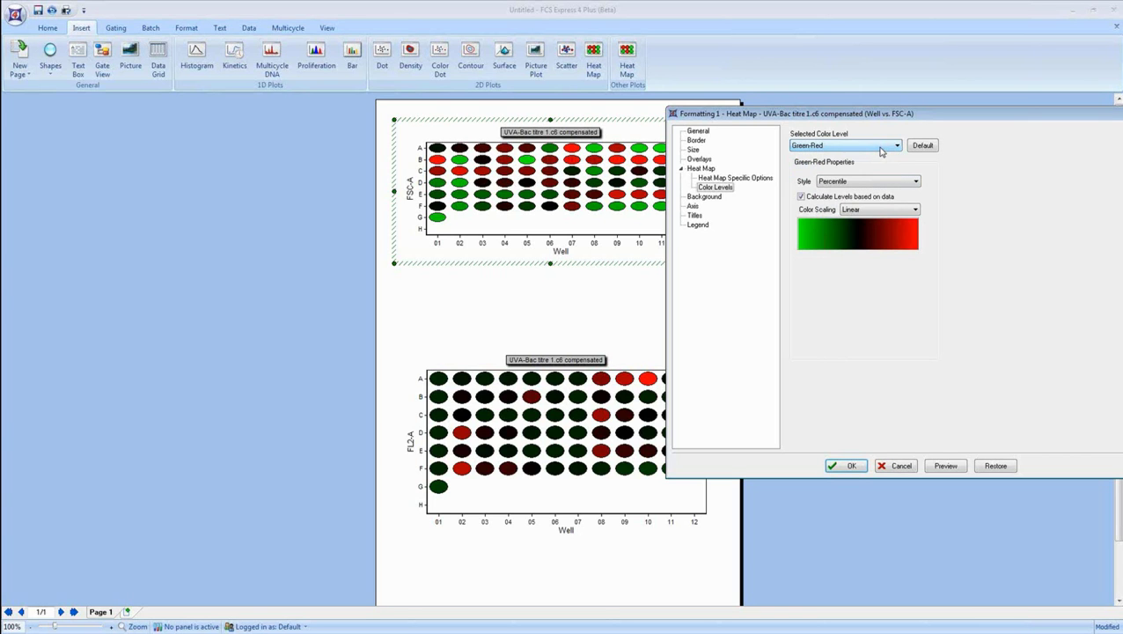
pyautogui.click(826, 184)
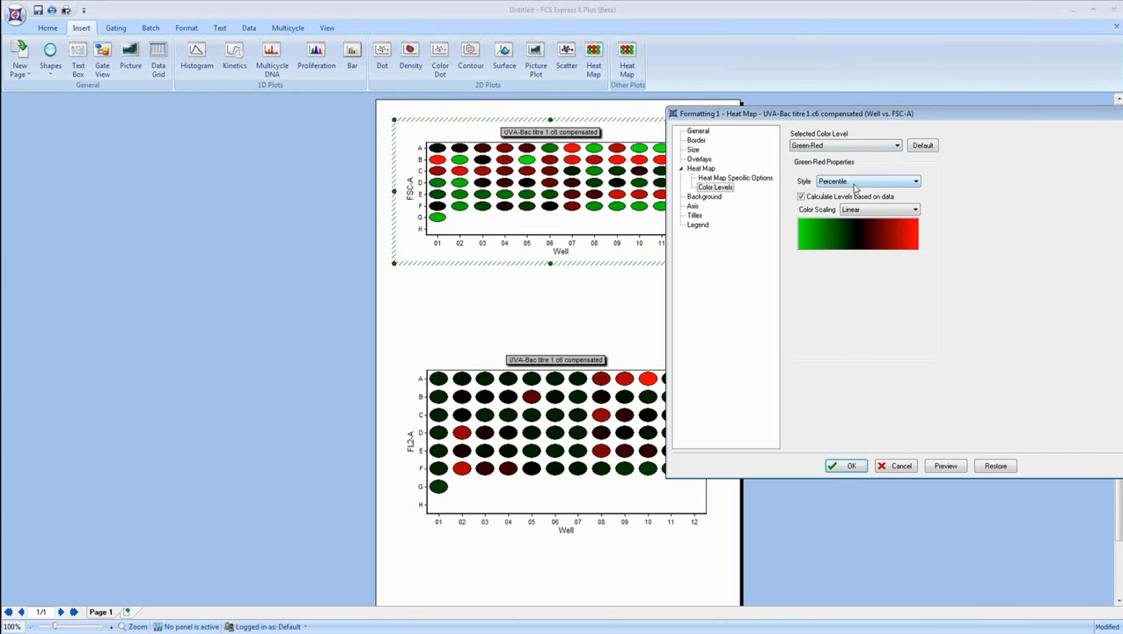
# Switch the upper heat map's color level to Rainbow, preview it, and move the formatting dialog aside to uncover more of the plot.
pyautogui.click(826, 146)
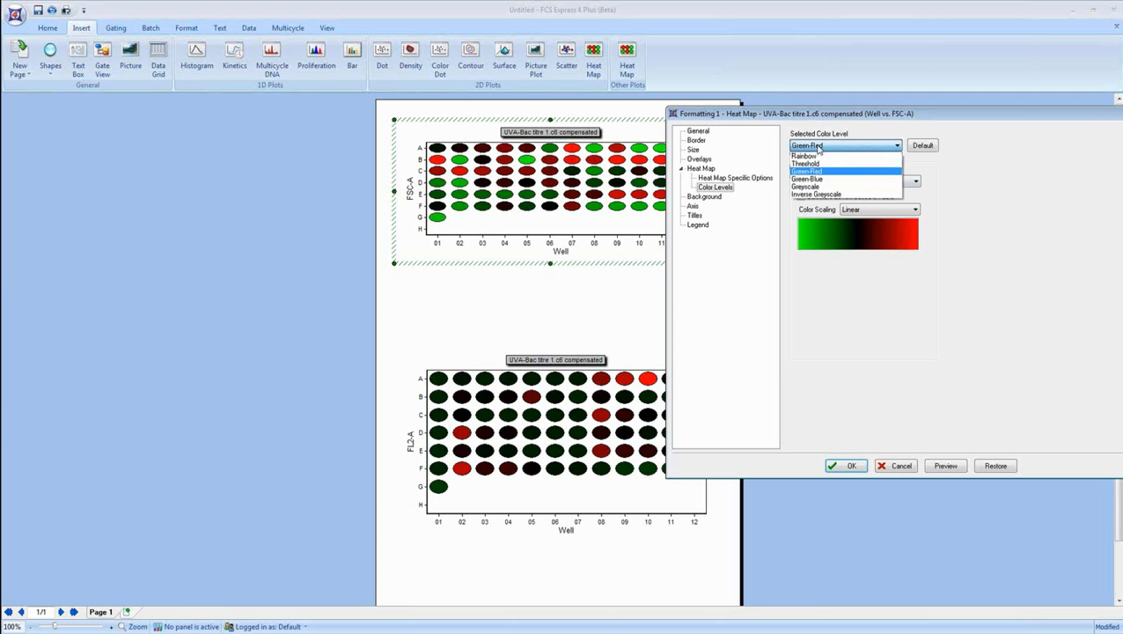
pyautogui.click(814, 156)
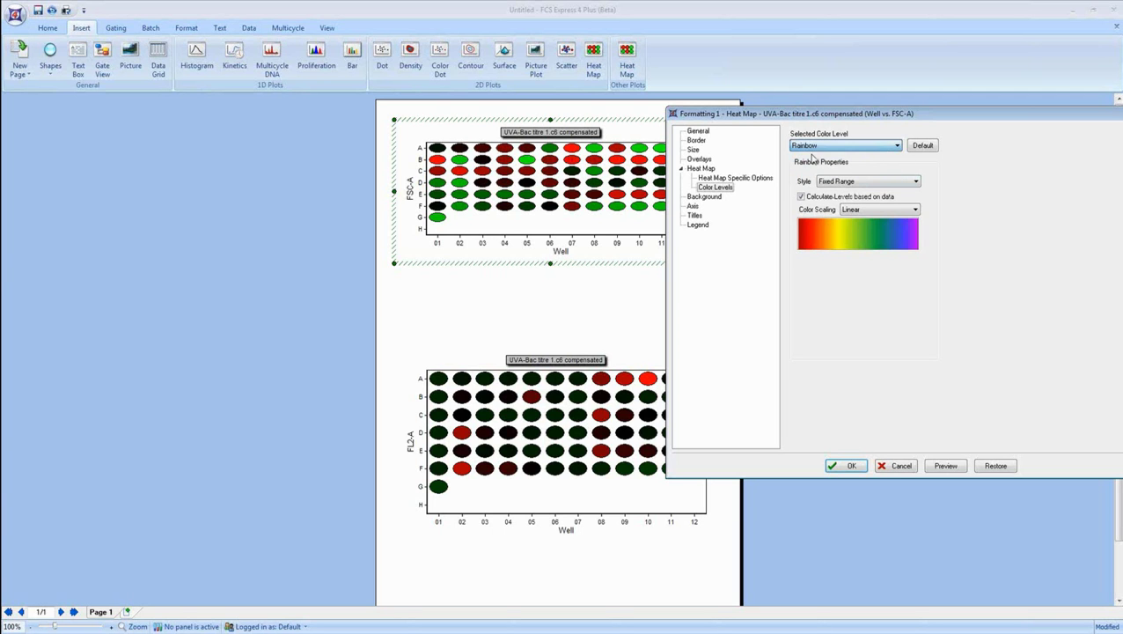
pyautogui.click(959, 466)
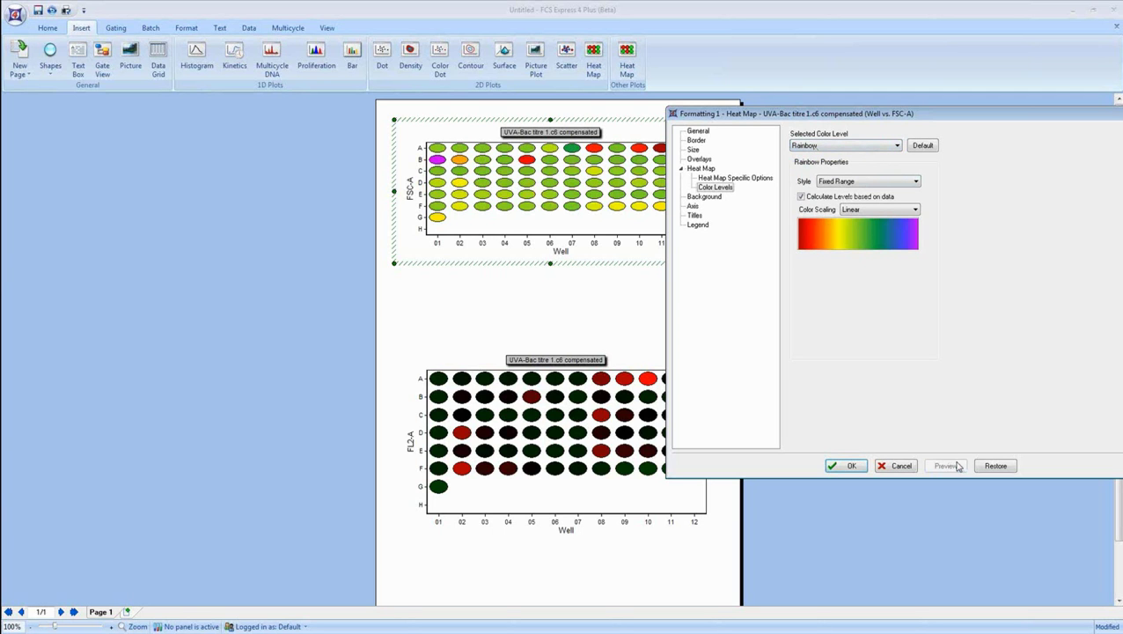
pyautogui.moveTo(766, 117)
pyautogui.mouseDown()
pyautogui.moveTo(828, 117)
pyautogui.moveTo(788, 116)
pyautogui.mouseUp()
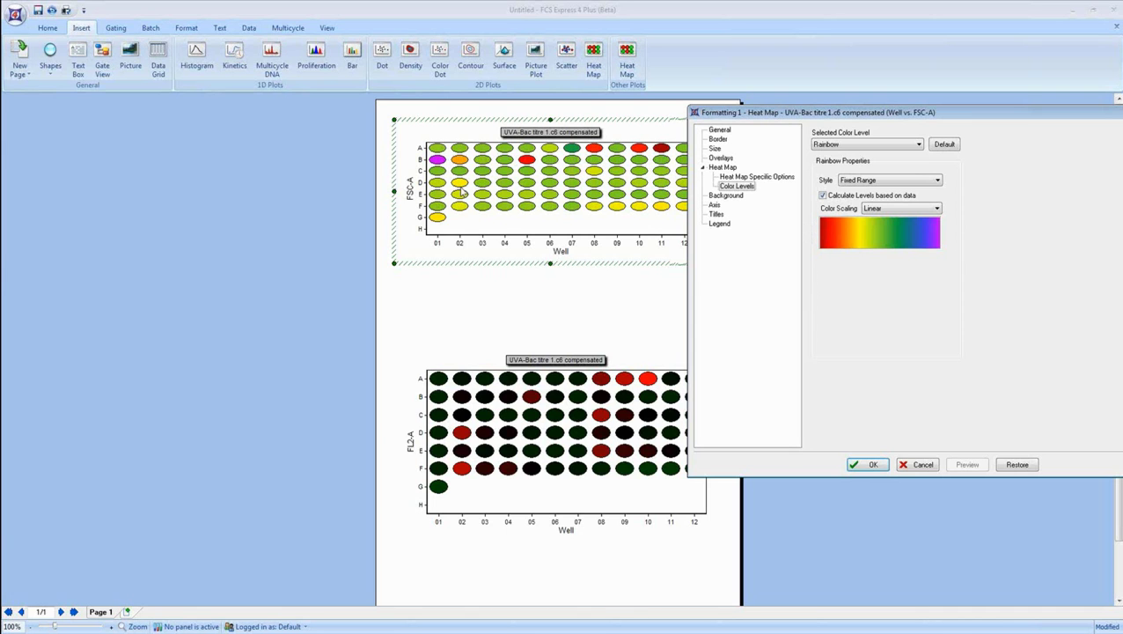
# Change the upper heat map's color level to Green-Blue and preview the coloring.
pyautogui.click(843, 145)
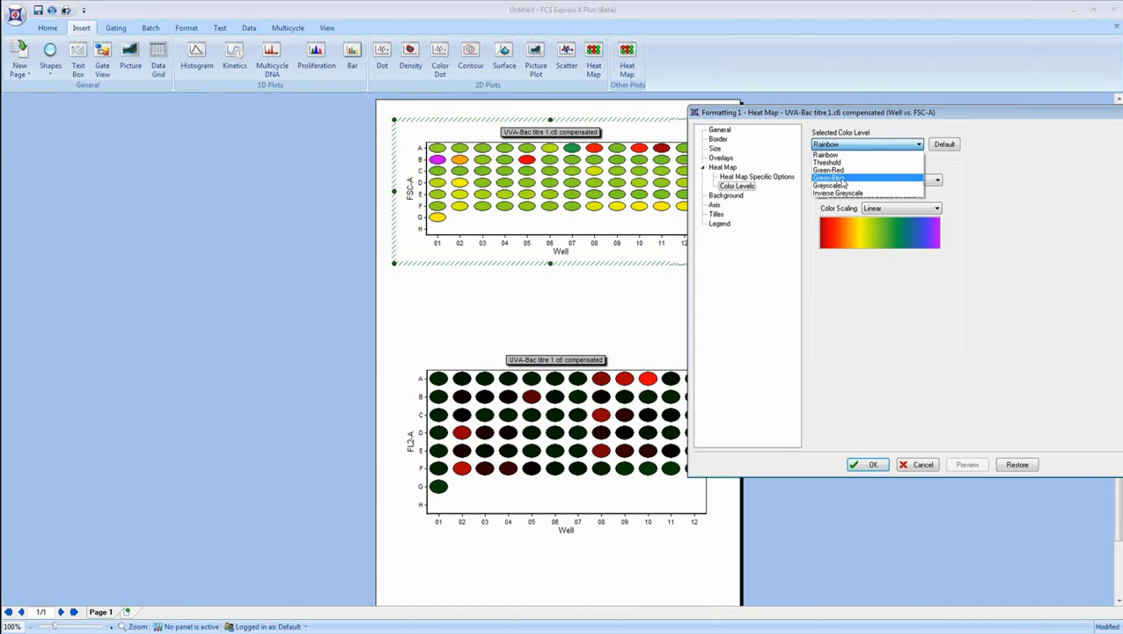
pyautogui.click(842, 182)
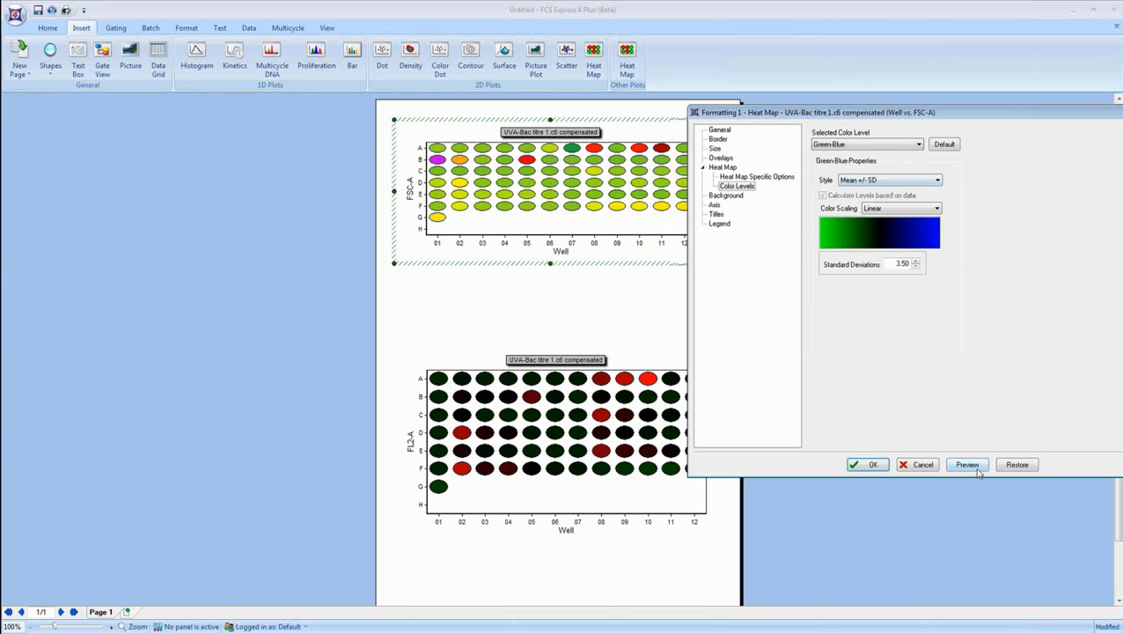
pyautogui.click(969, 465)
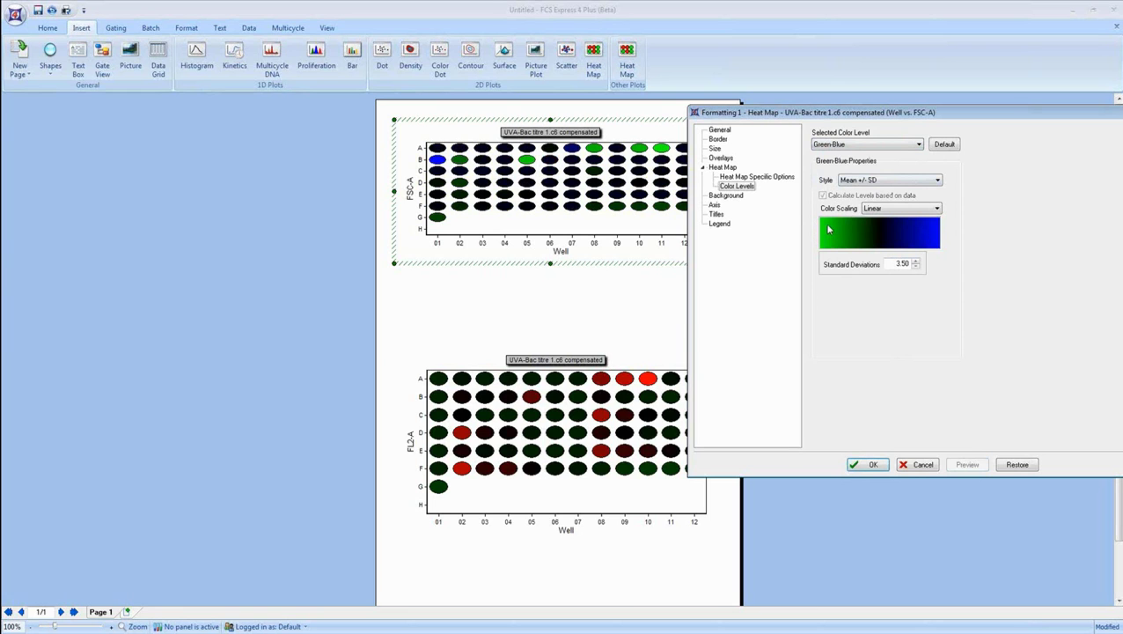
# Try the Greyscale and Inverse Greyscale color levels on the upper heat map, previewing each one.
pyautogui.click(839, 146)
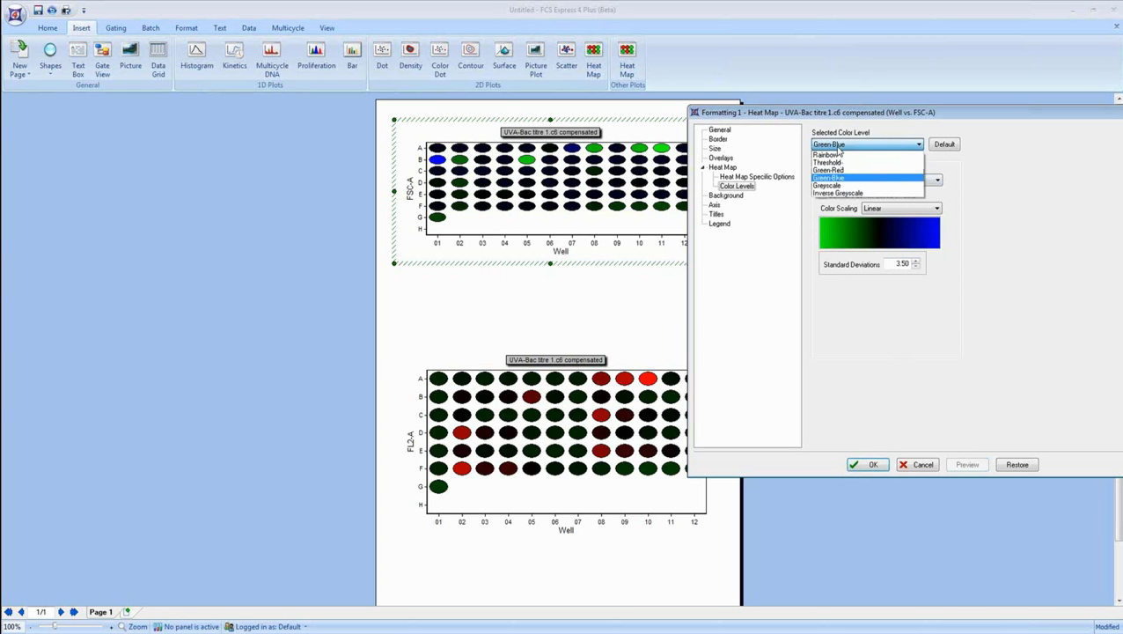
pyautogui.click(833, 188)
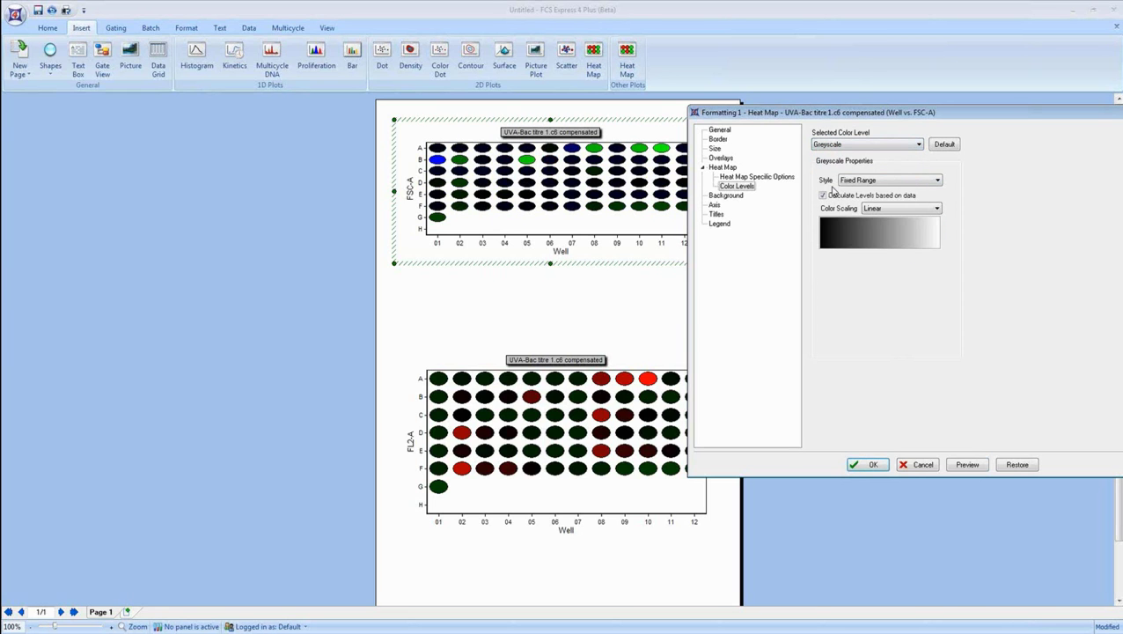
pyautogui.click(983, 467)
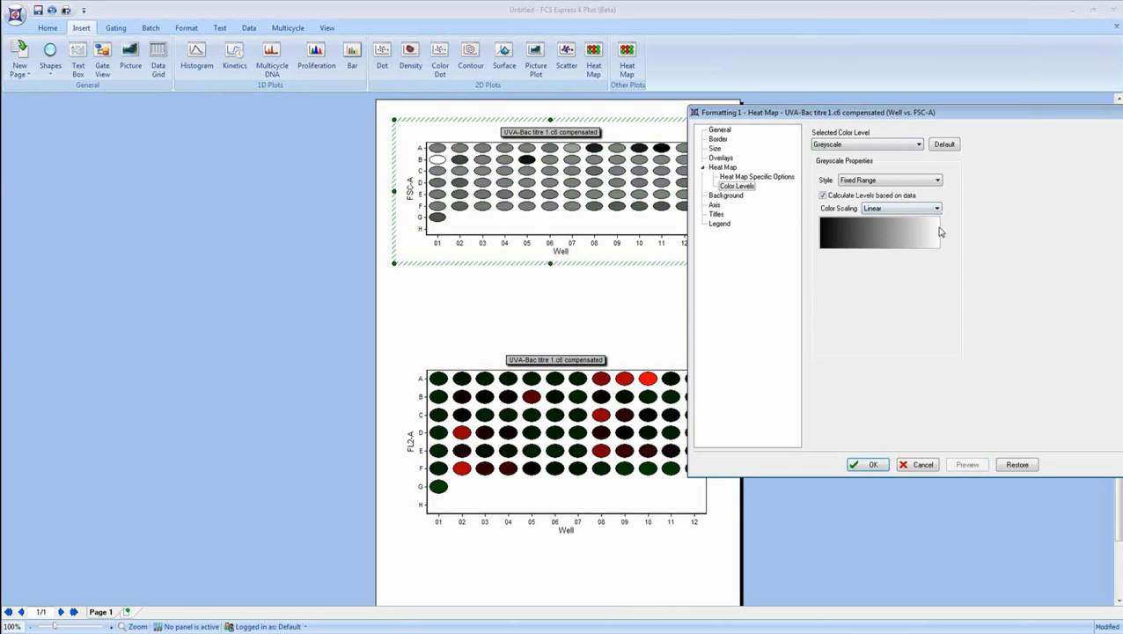
pyautogui.click(919, 146)
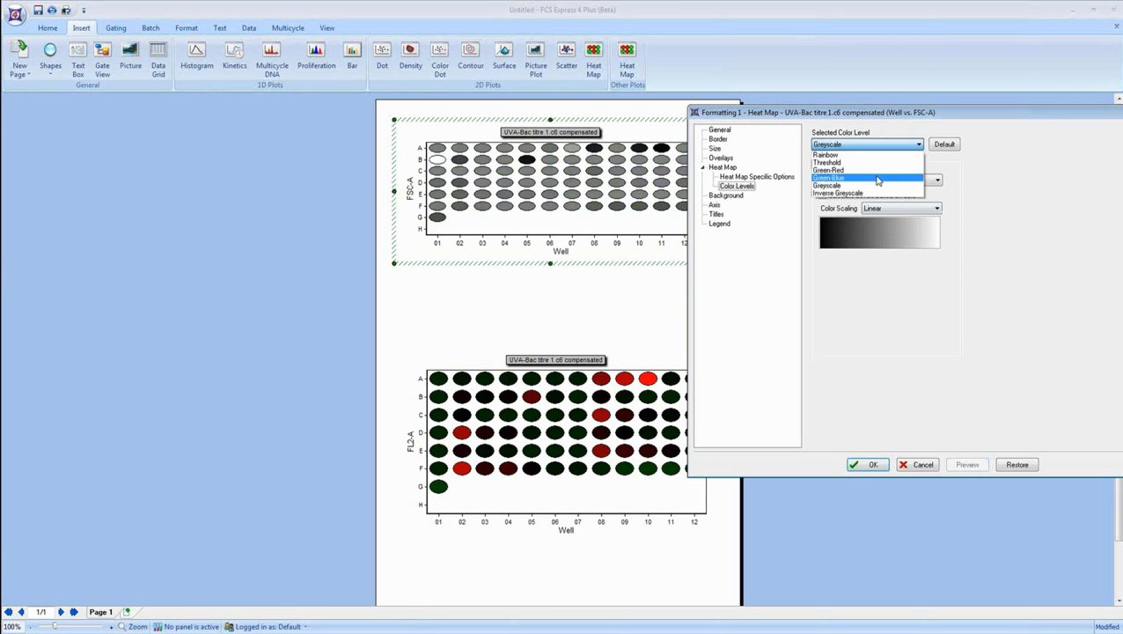
pyautogui.click(858, 194)
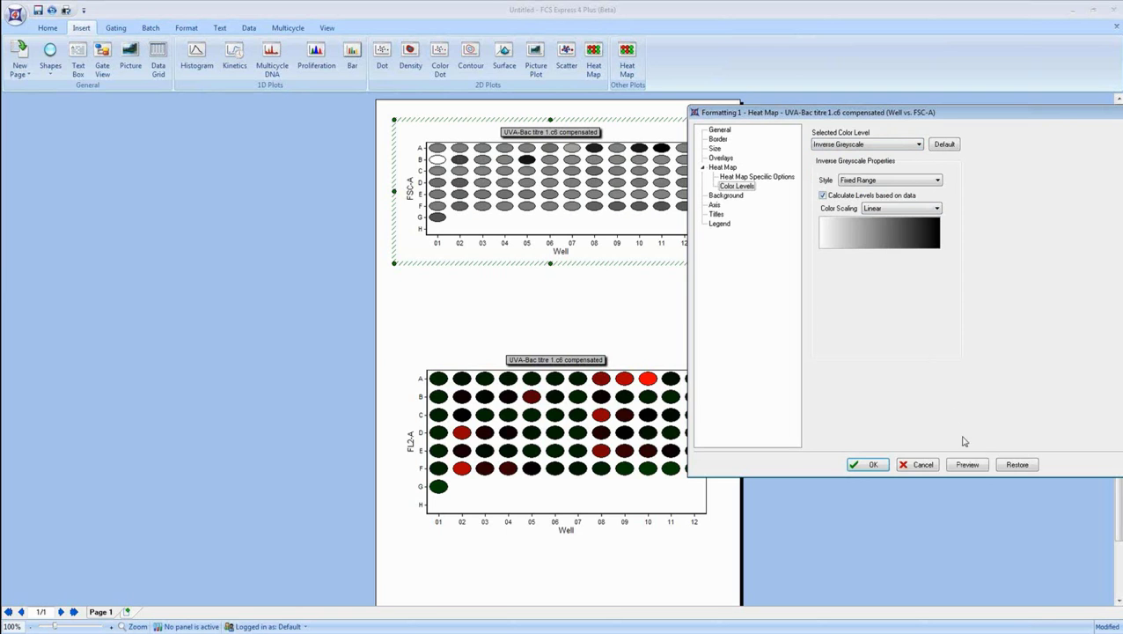
pyautogui.click(968, 464)
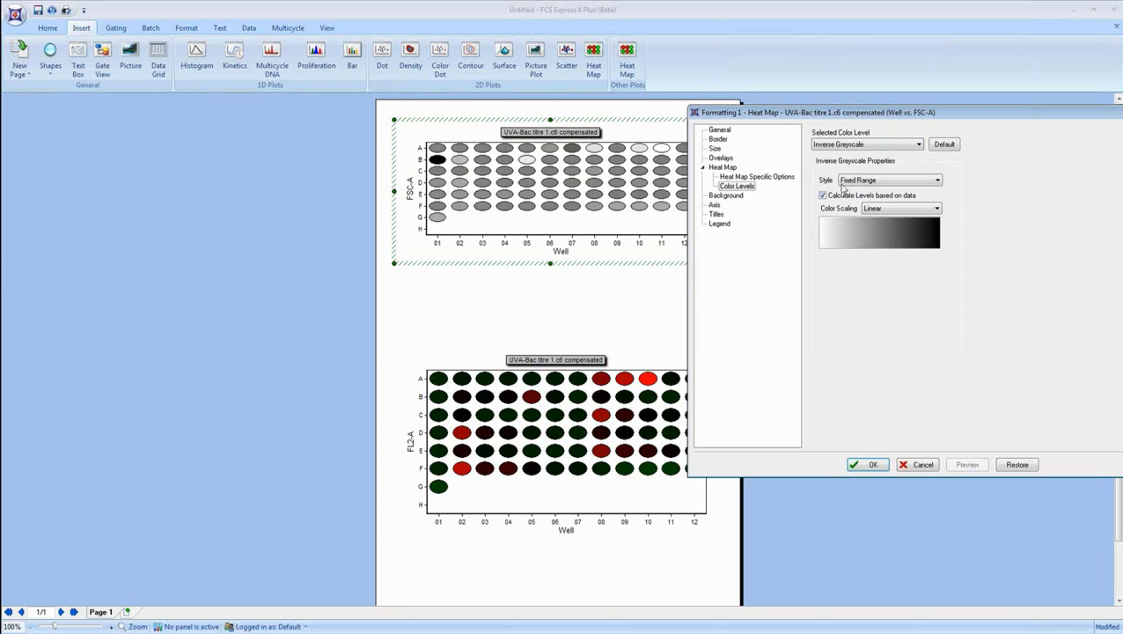
# Change the upper heat map's color level to Threshold with a threshold value of 0, preview it, and apply the formatting.
pyautogui.click(858, 146)
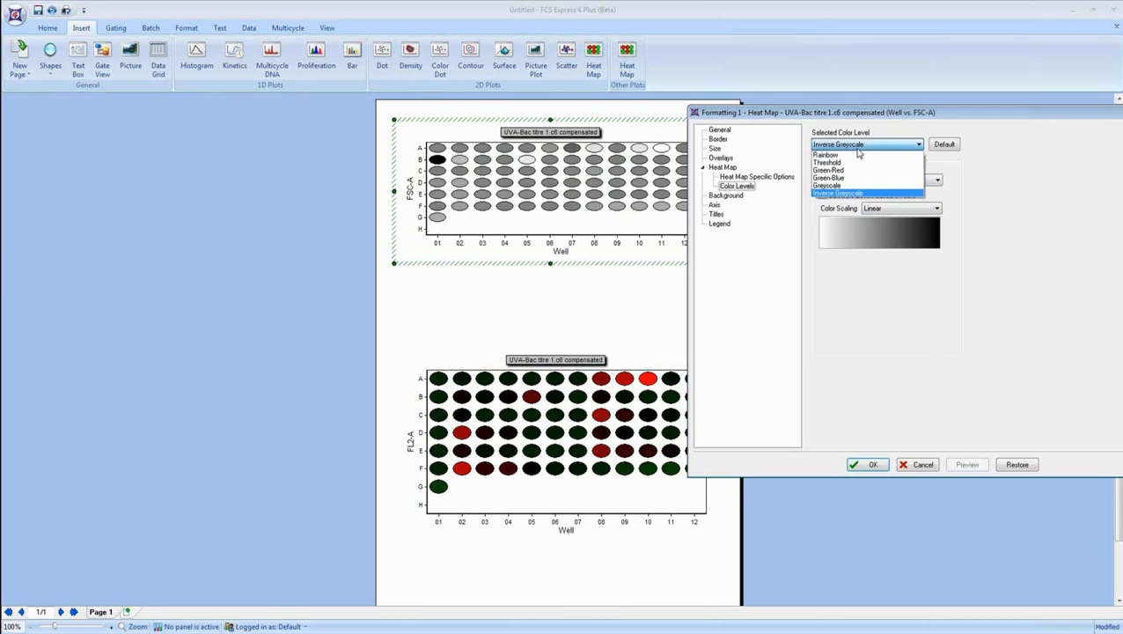
pyautogui.click(837, 164)
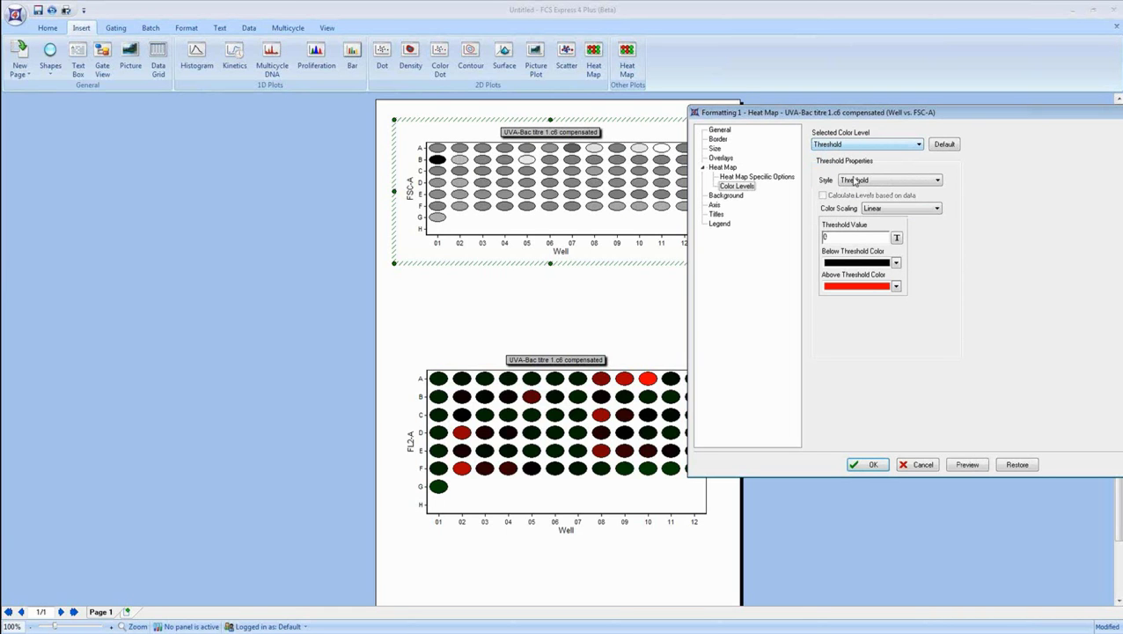
pyautogui.doubleClick(824, 237)
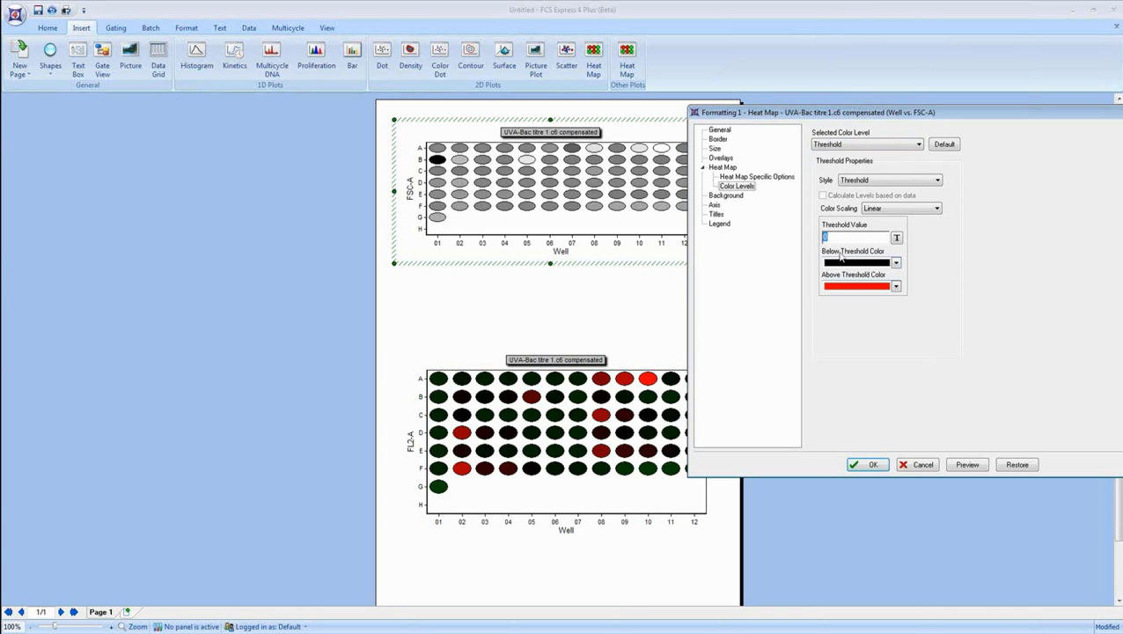
pyautogui.click(967, 464)
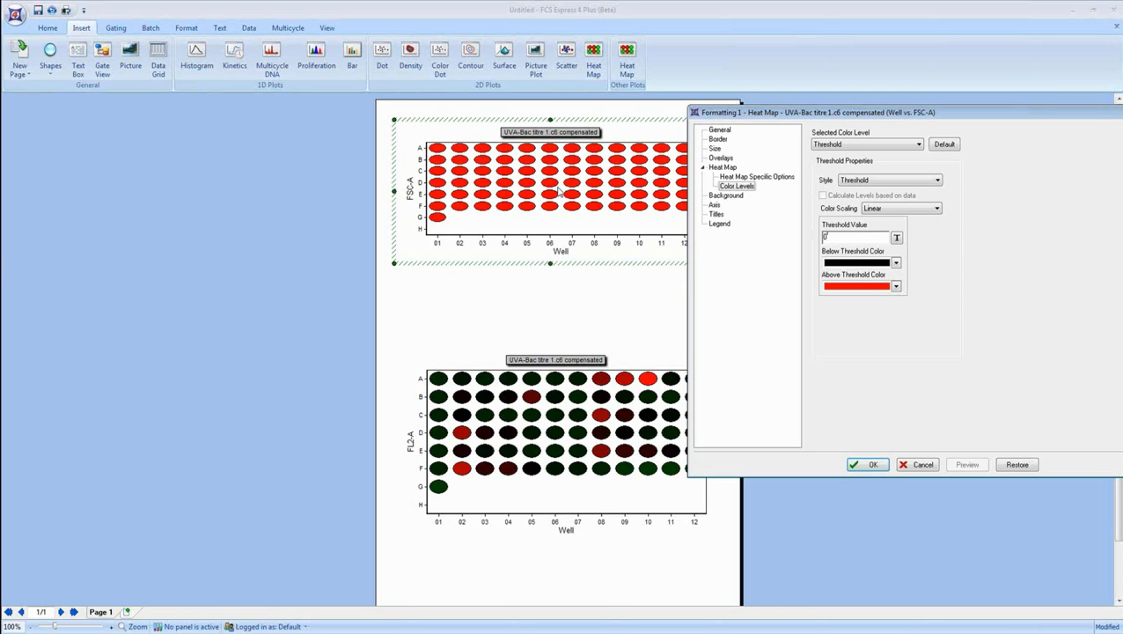
pyautogui.doubleClick(858, 238)
pyautogui.click(867, 469)
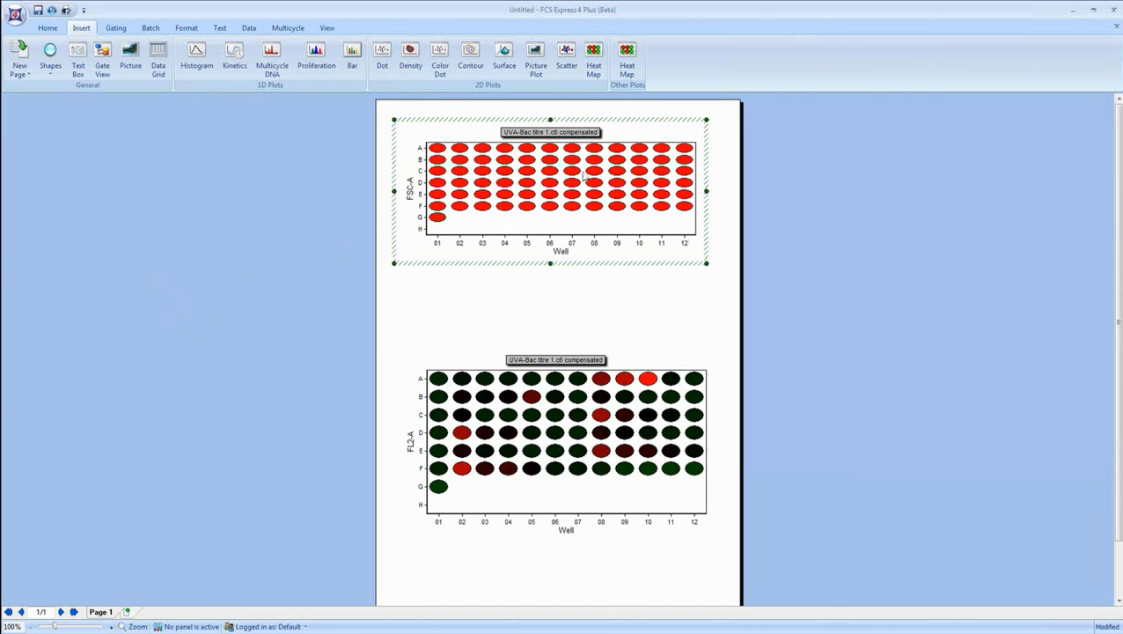
# Add a text box beside the page and insert the heat map stats grid for heat map 1 (Well vs. FSC-A) in it.
pyautogui.click(77, 60)
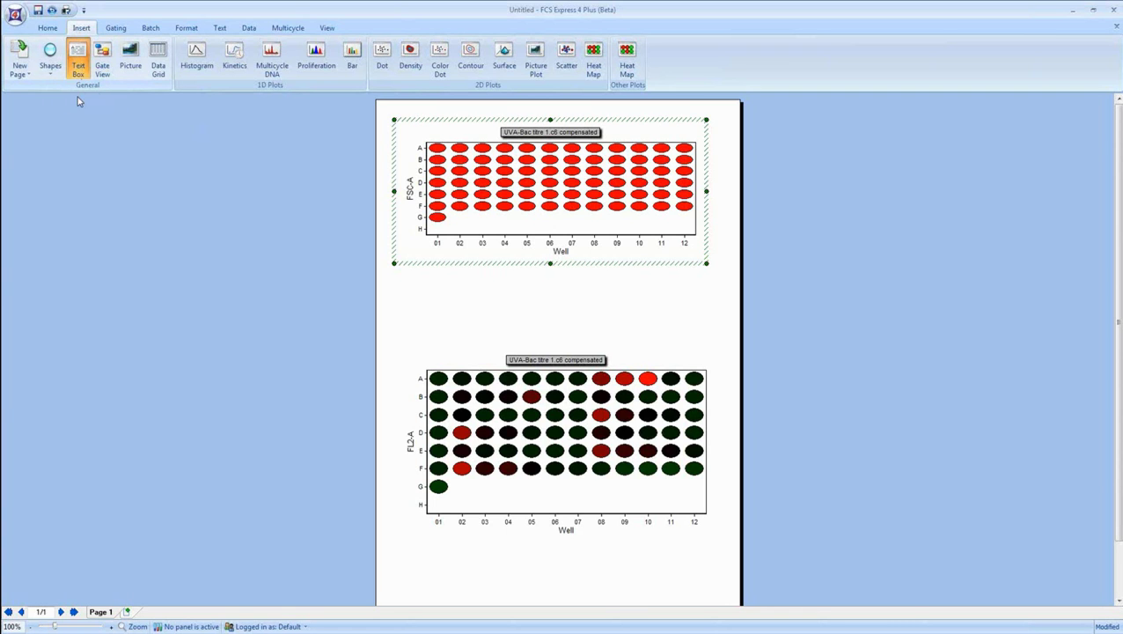
pyautogui.moveTo(42, 136); pyautogui.dragTo(351, 280)
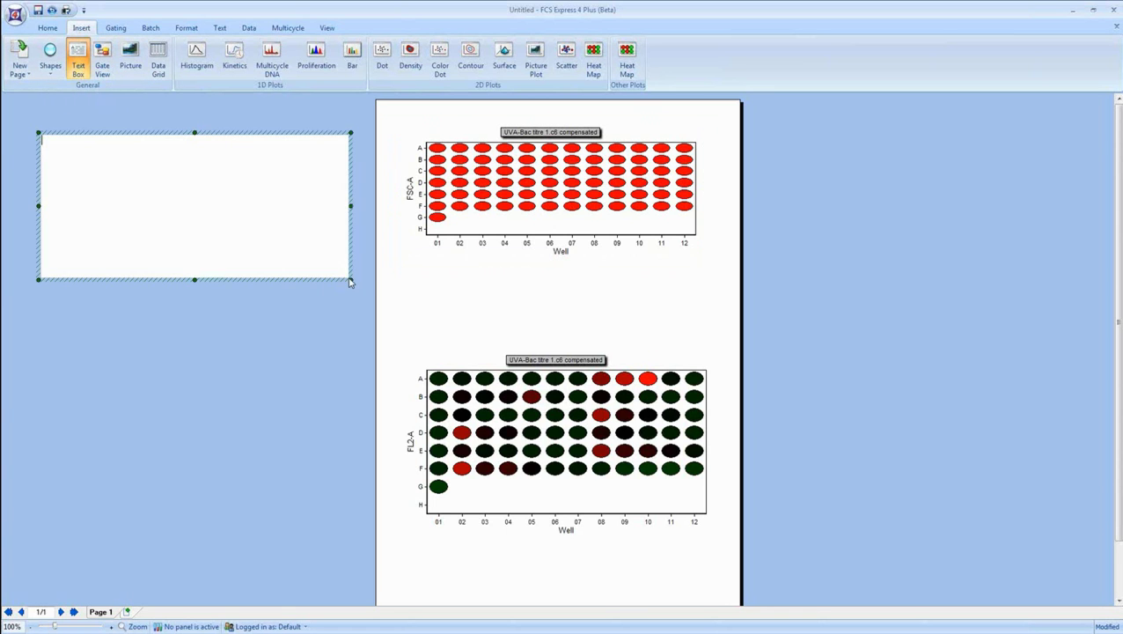
pyautogui.rightClick(85, 159)
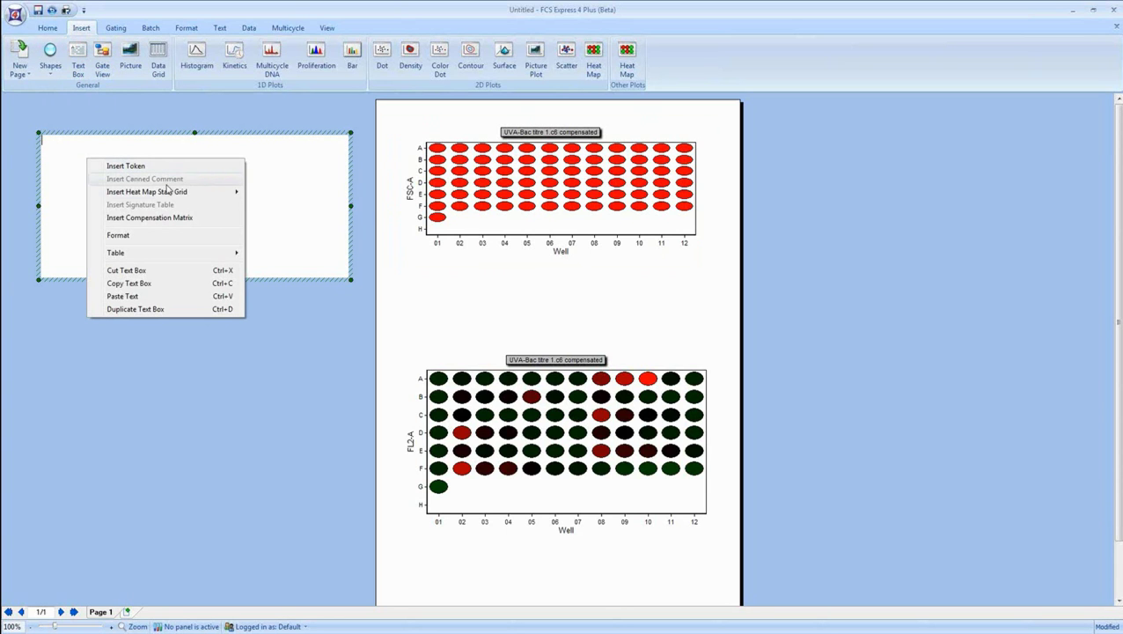
pyautogui.moveTo(166, 195)
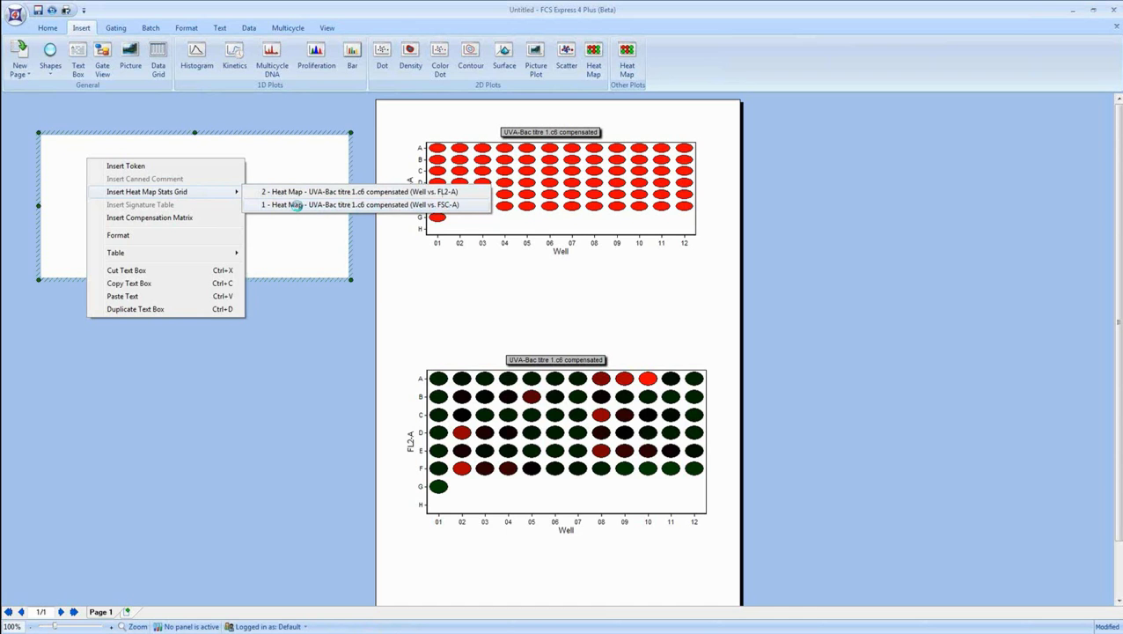
pyautogui.click(296, 205)
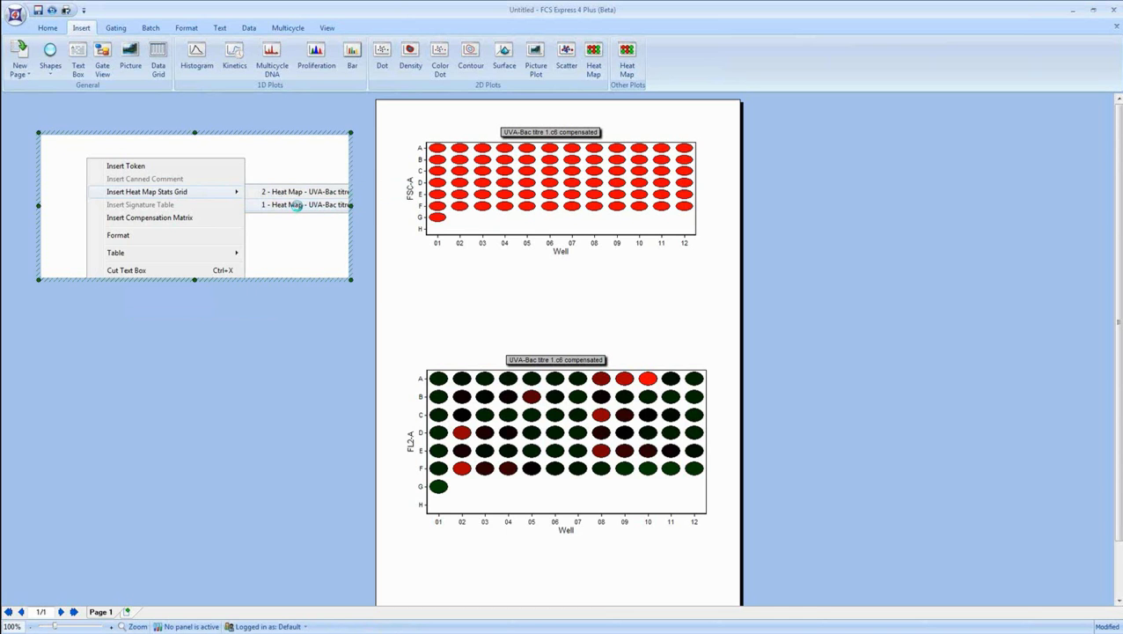
pyautogui.click(250, 352)
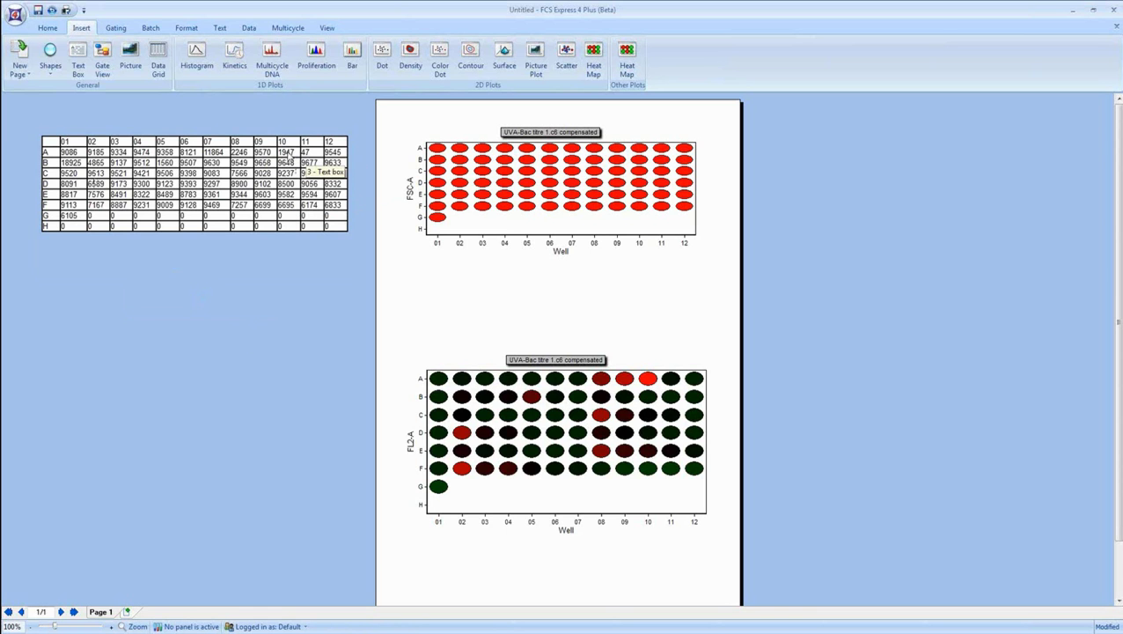
pyautogui.click(187, 152)
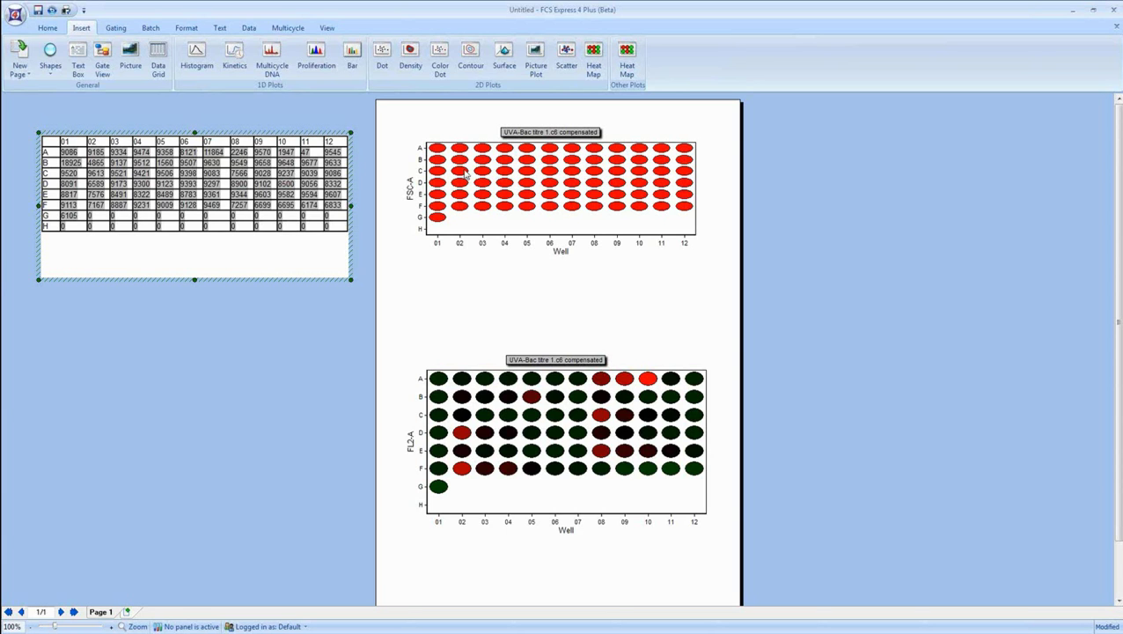
# Set the upper heat map's overlay statistic to Arithmetic Mean and preview how the stats grid updates.
pyautogui.rightClick(501, 169)
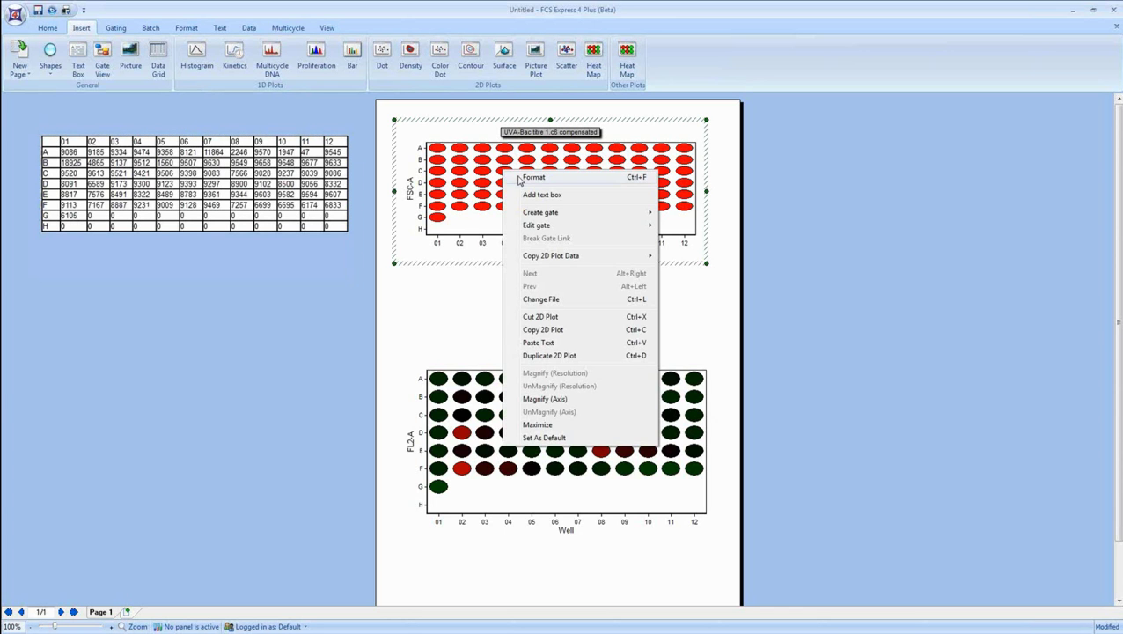
pyautogui.click(529, 178)
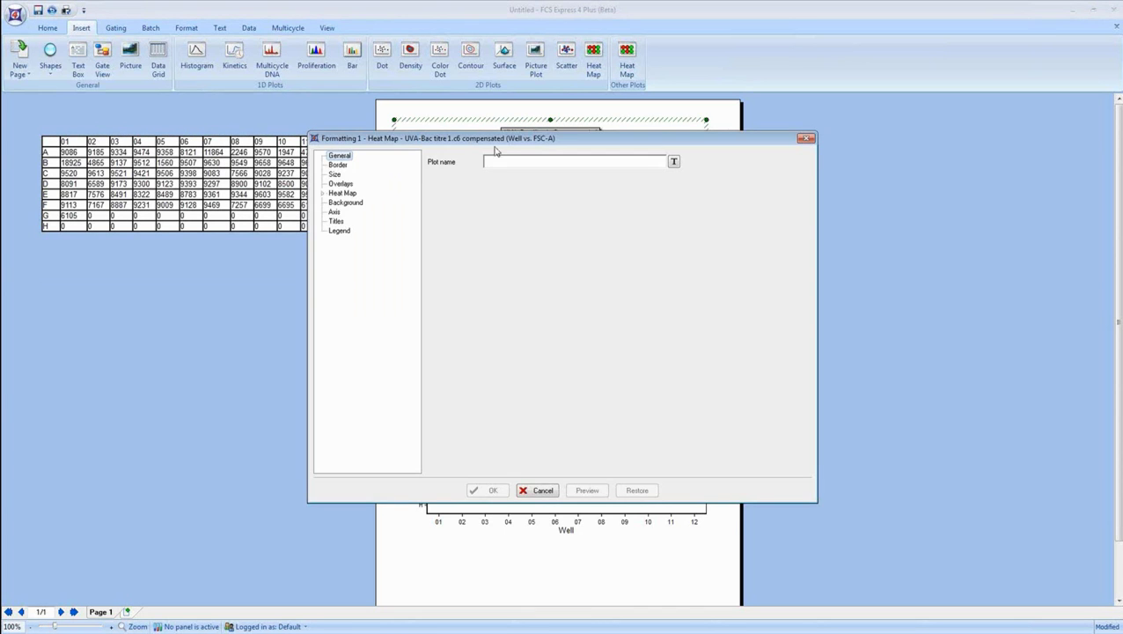
pyautogui.click(562, 244)
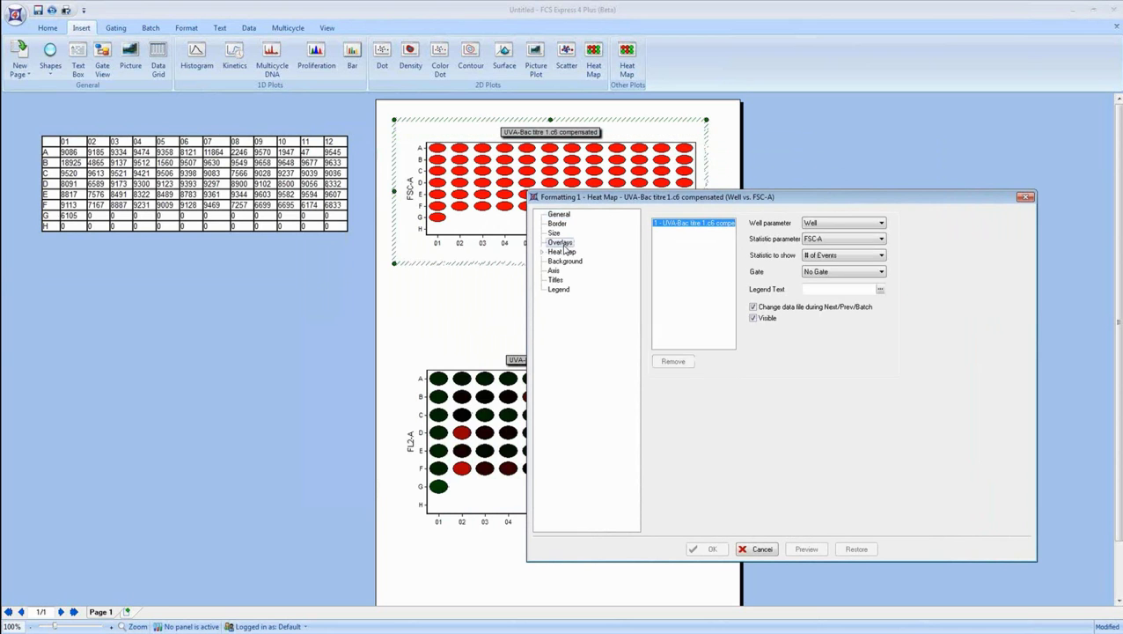
pyautogui.click(862, 258)
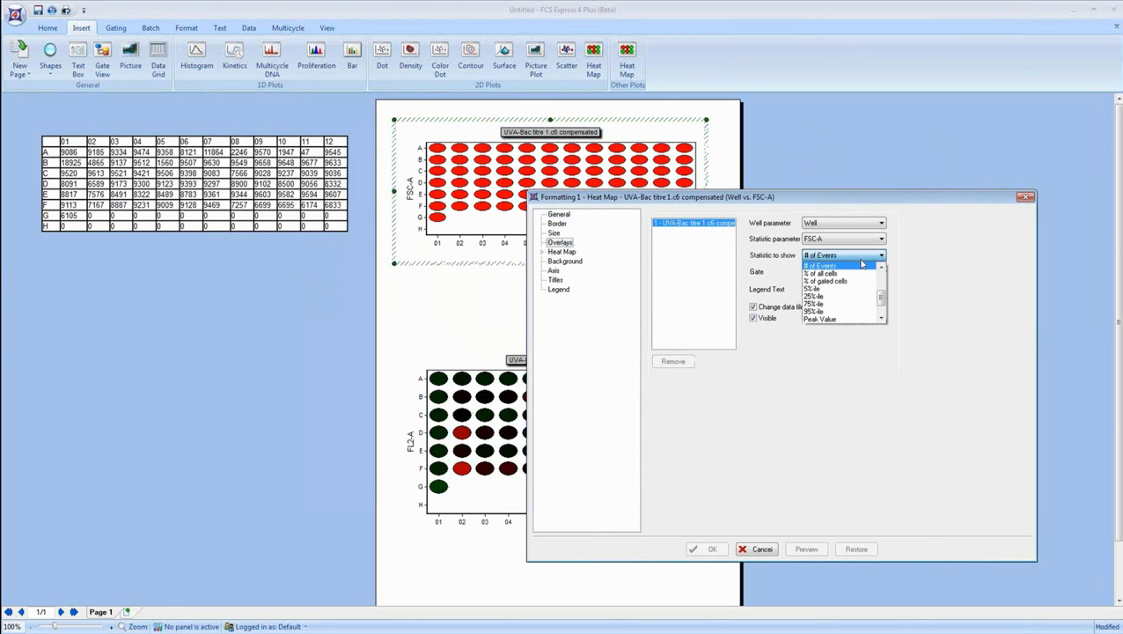
pyautogui.scroll(-3, 876, 291)
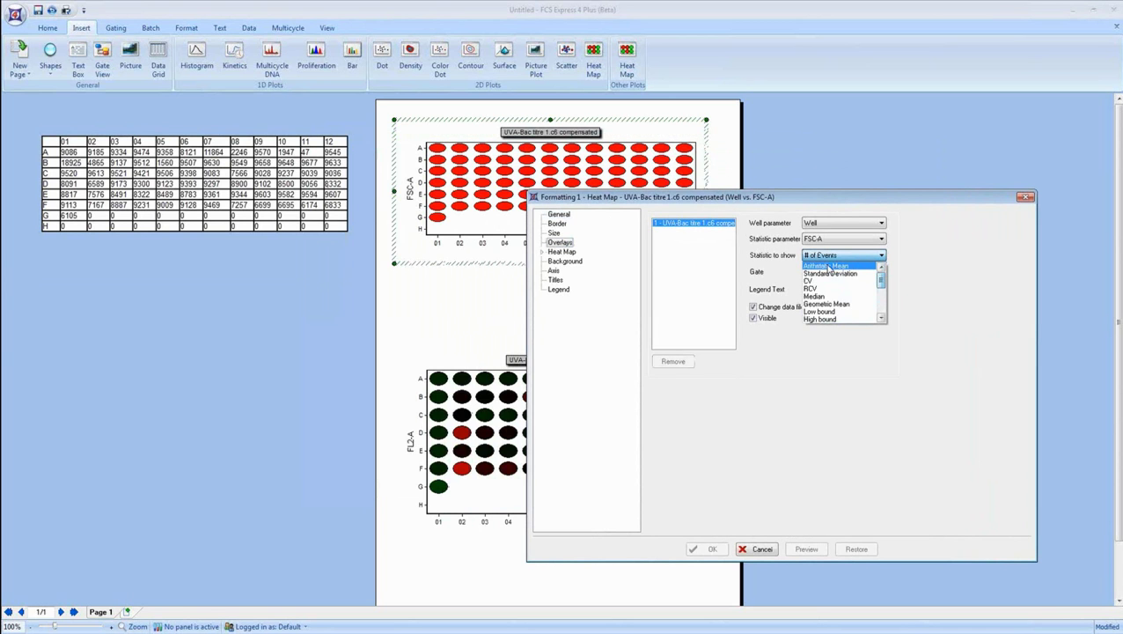
pyautogui.click(835, 272)
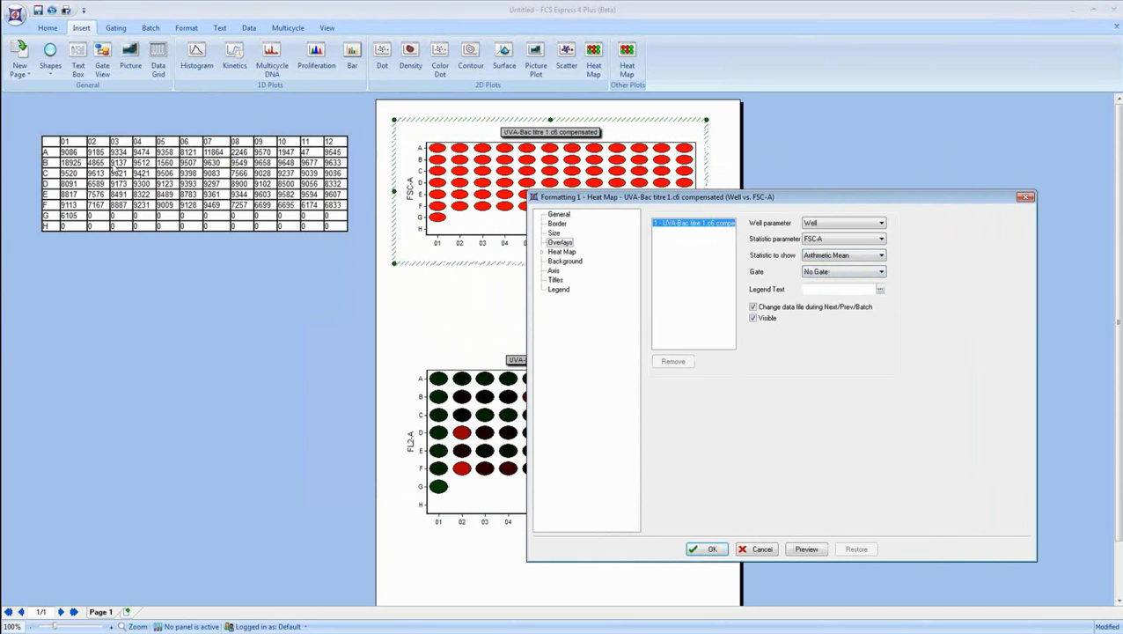
pyautogui.click(807, 549)
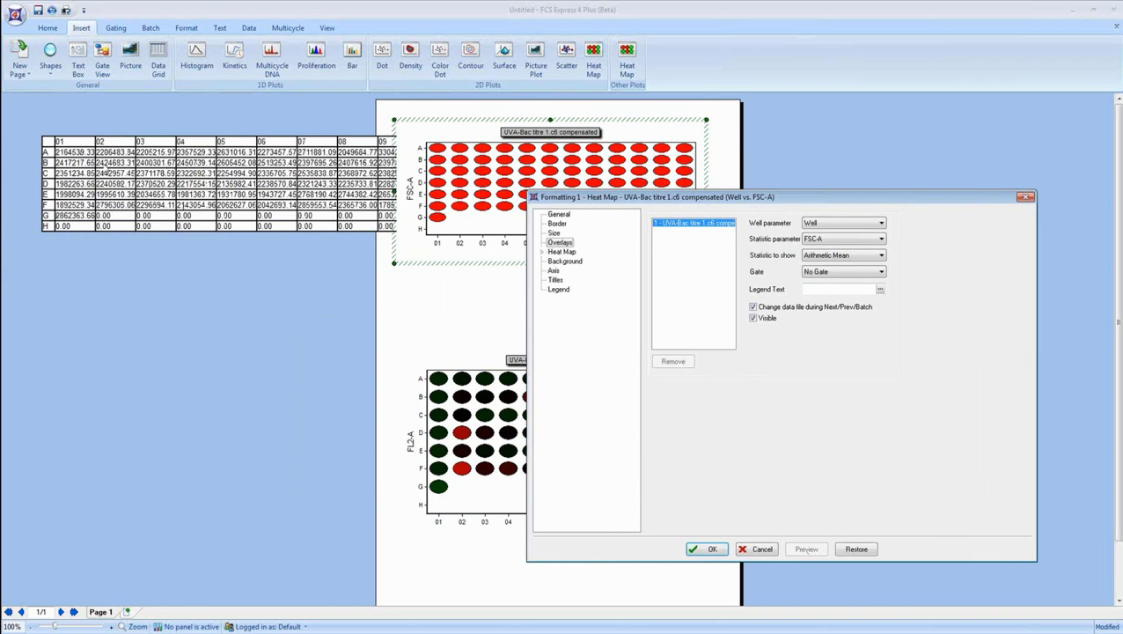
# Switch the upper heat map's statistic back to # of Events, preview the stats grid, and apply the formatting.
pyautogui.click(828, 258)
pyautogui.moveTo(882, 281); pyautogui.dragTo(883, 298)
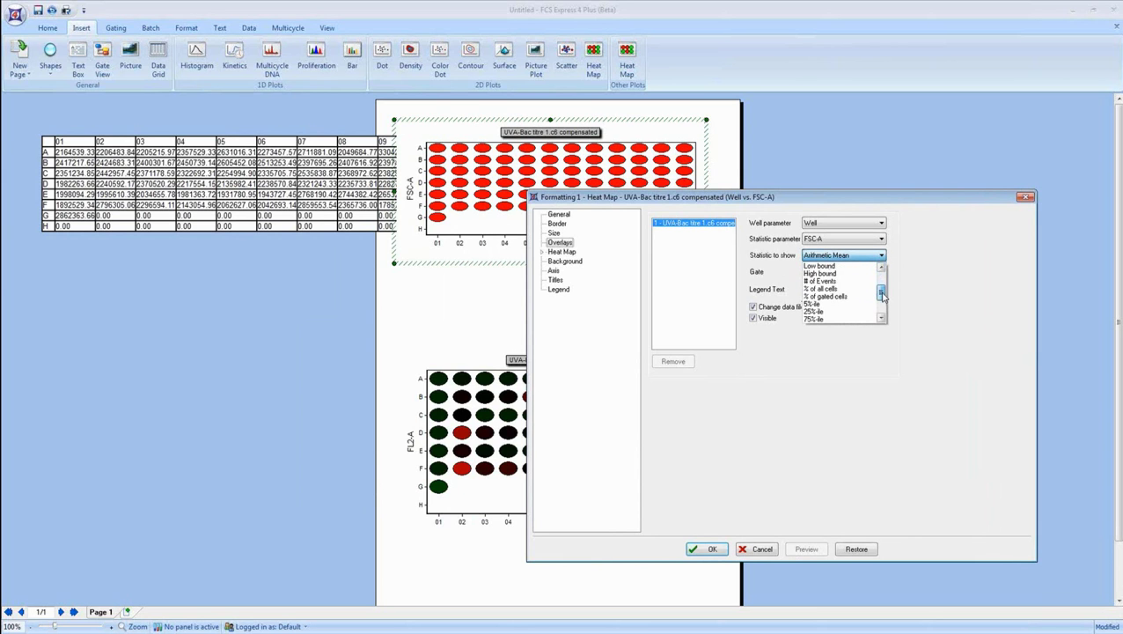
pyautogui.click(823, 282)
pyautogui.click(806, 549)
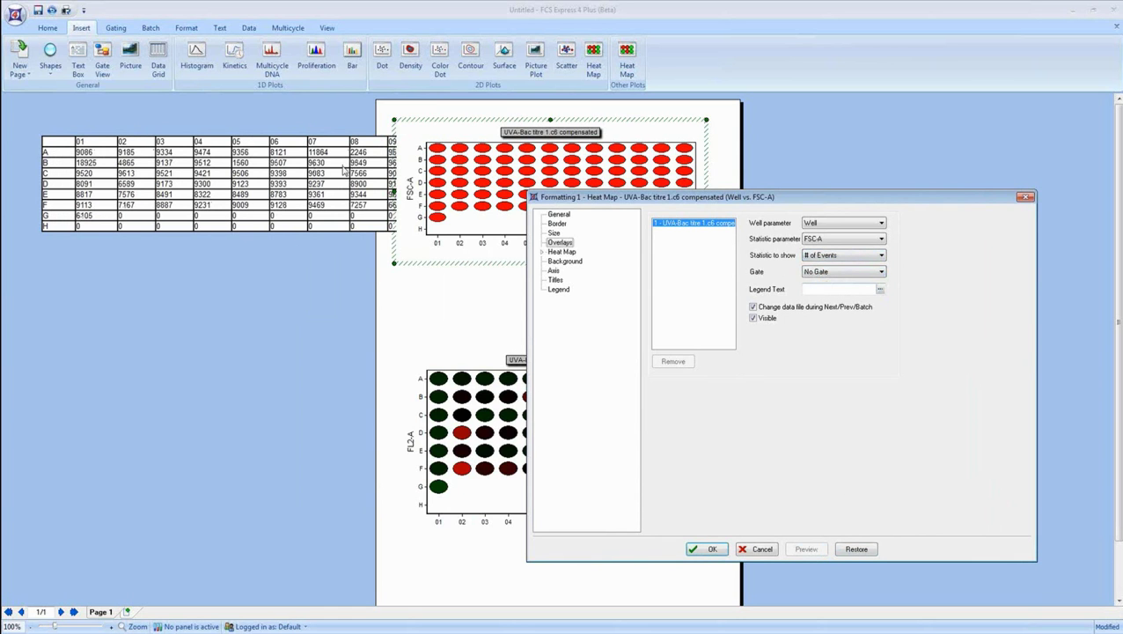
pyautogui.click(707, 549)
# Move the upper heat map clear of the stats grid, set its color threshold value to 5000, and preview the result.
pyautogui.moveTo(435, 120)
pyautogui.mouseDown()
pyautogui.moveTo(607, 124)
pyautogui.moveTo(582, 118)
pyautogui.mouseUp()
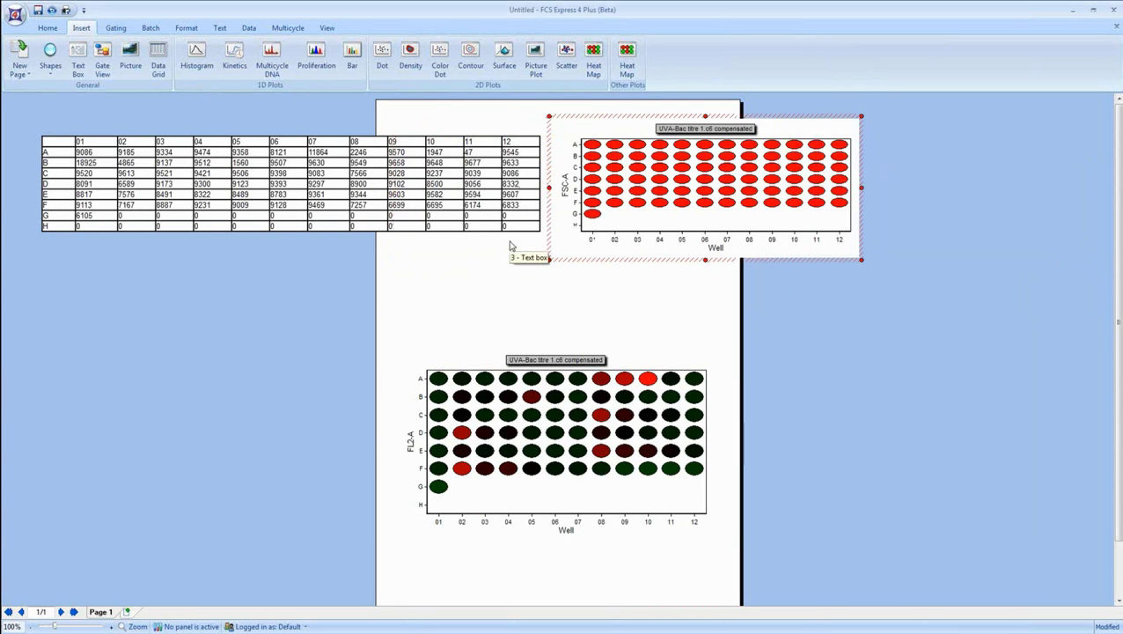
pyautogui.rightClick(598, 185)
pyautogui.click(618, 194)
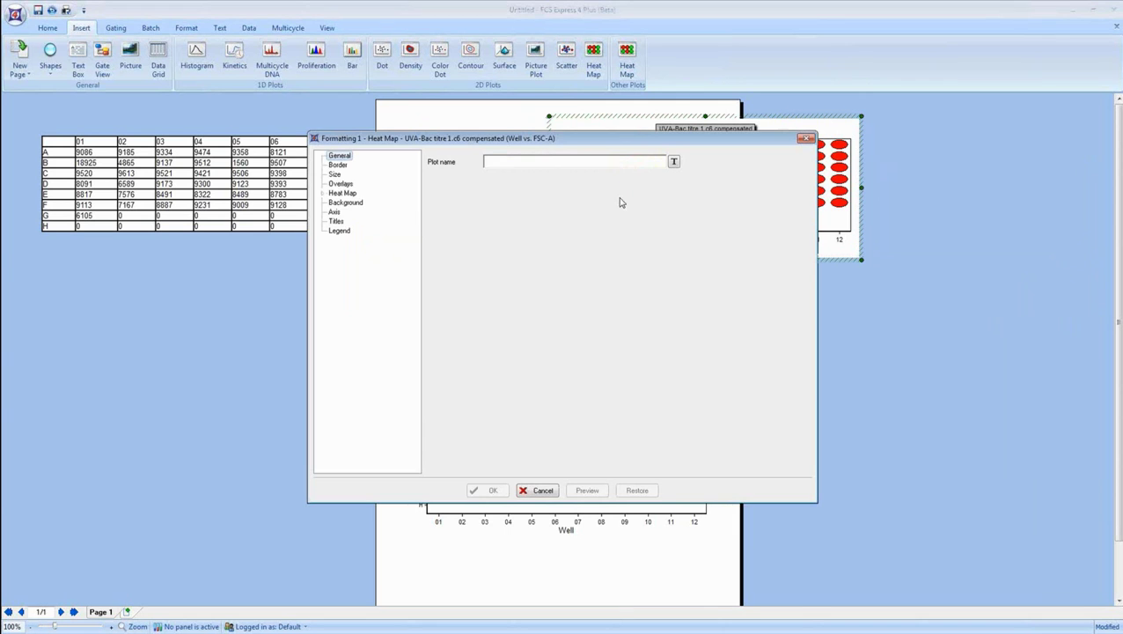
pyautogui.click(323, 193)
pyautogui.click(357, 213)
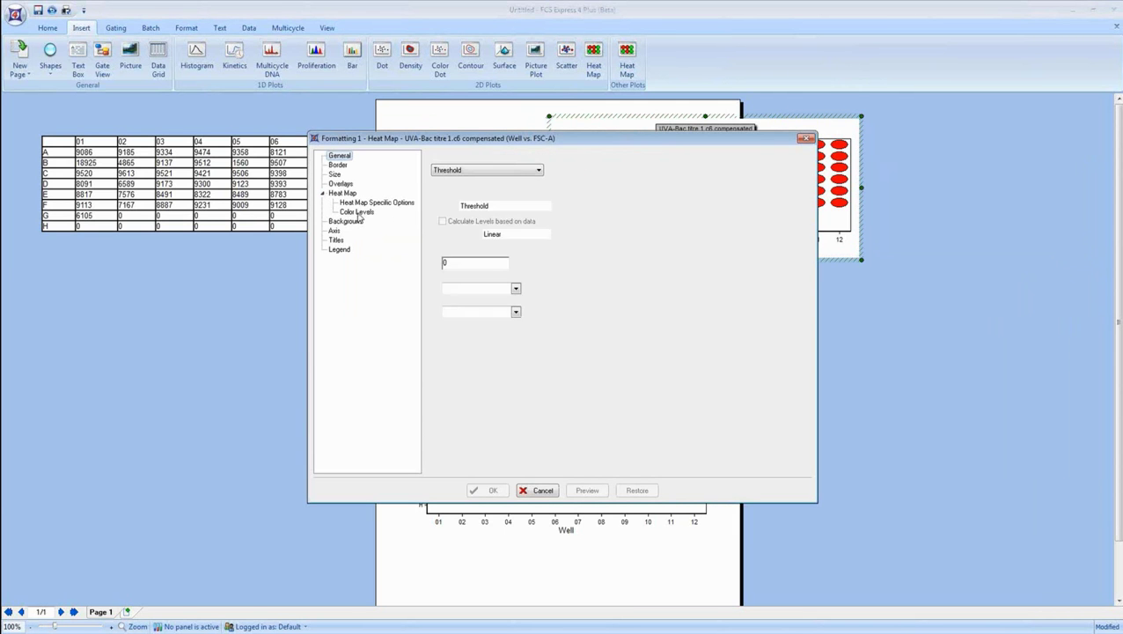
pyautogui.moveTo(441, 138)
pyautogui.mouseDown()
pyautogui.moveTo(554, 222)
pyautogui.moveTo(603, 276)
pyautogui.mouseUp()
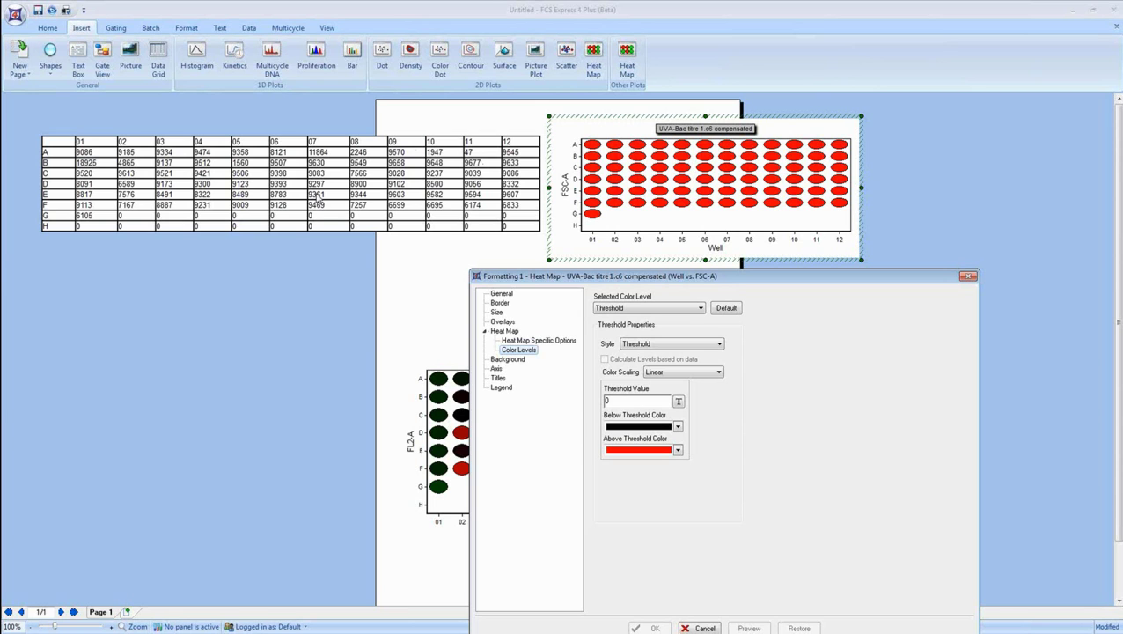
pyautogui.doubleClick(605, 402)
pyautogui.write('5000')
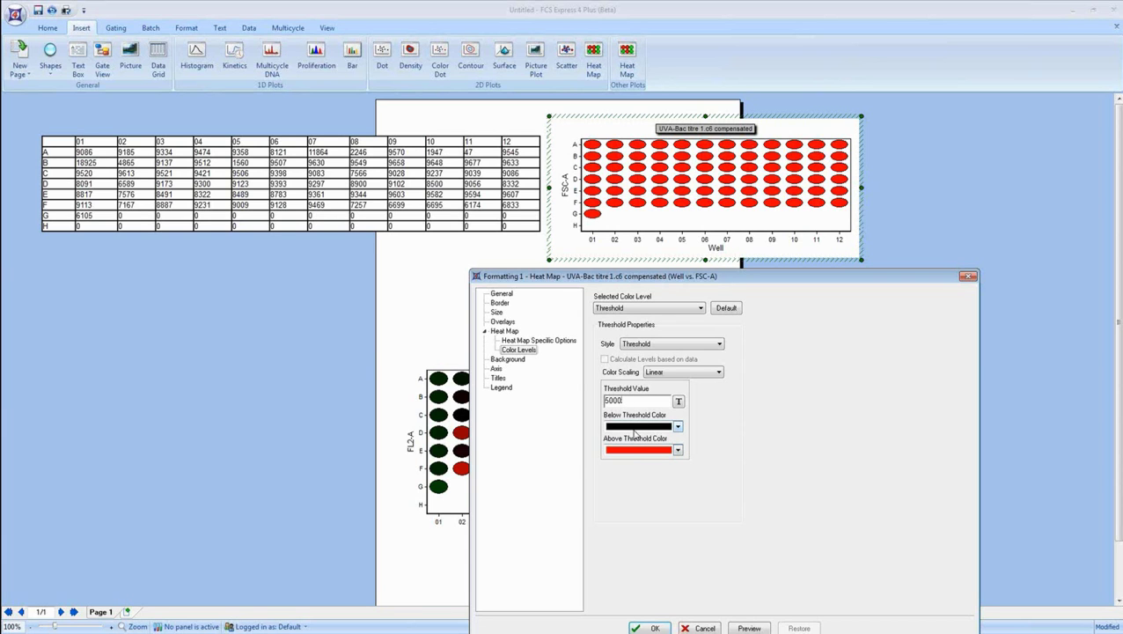
pyautogui.click(749, 628)
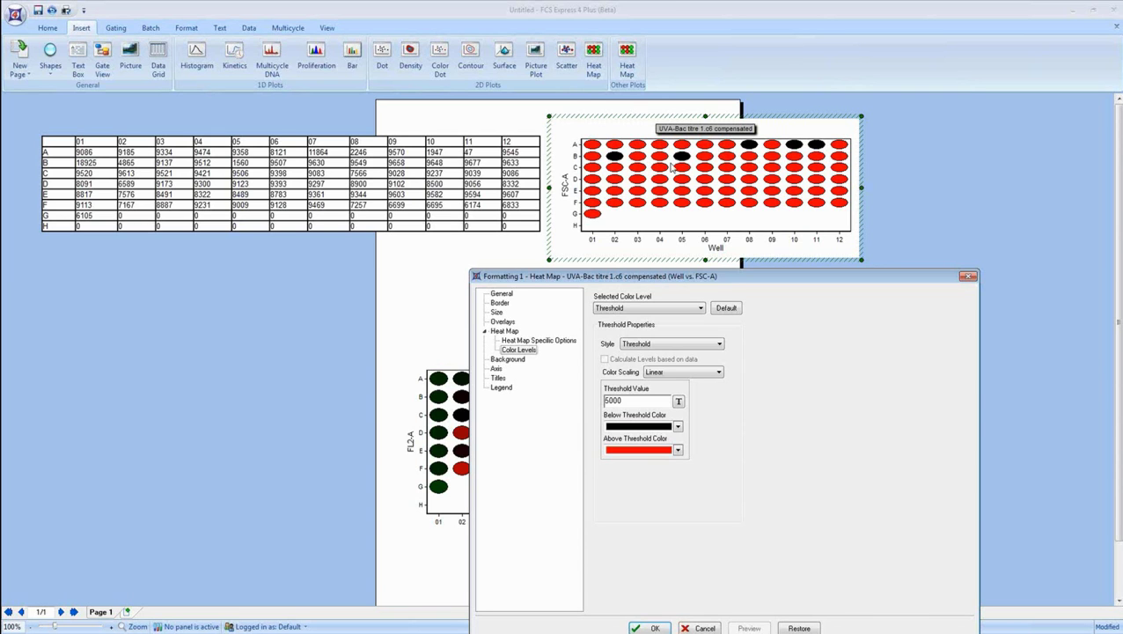
# Change the upper heat map's above-threshold color to bright green.
pyautogui.click(678, 451)
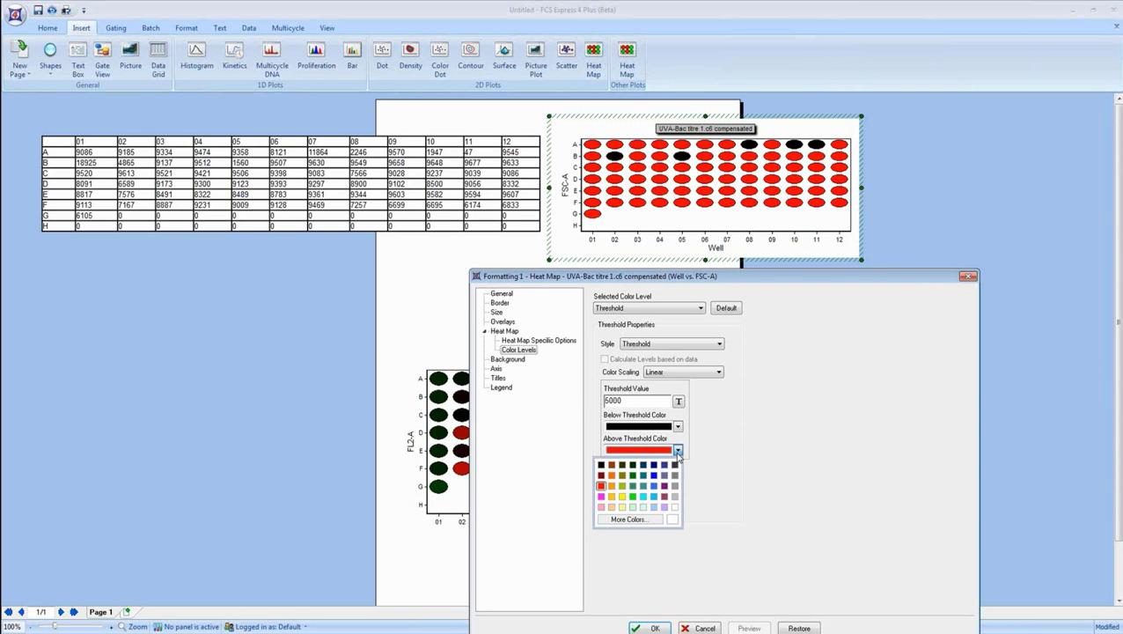
pyautogui.click(633, 498)
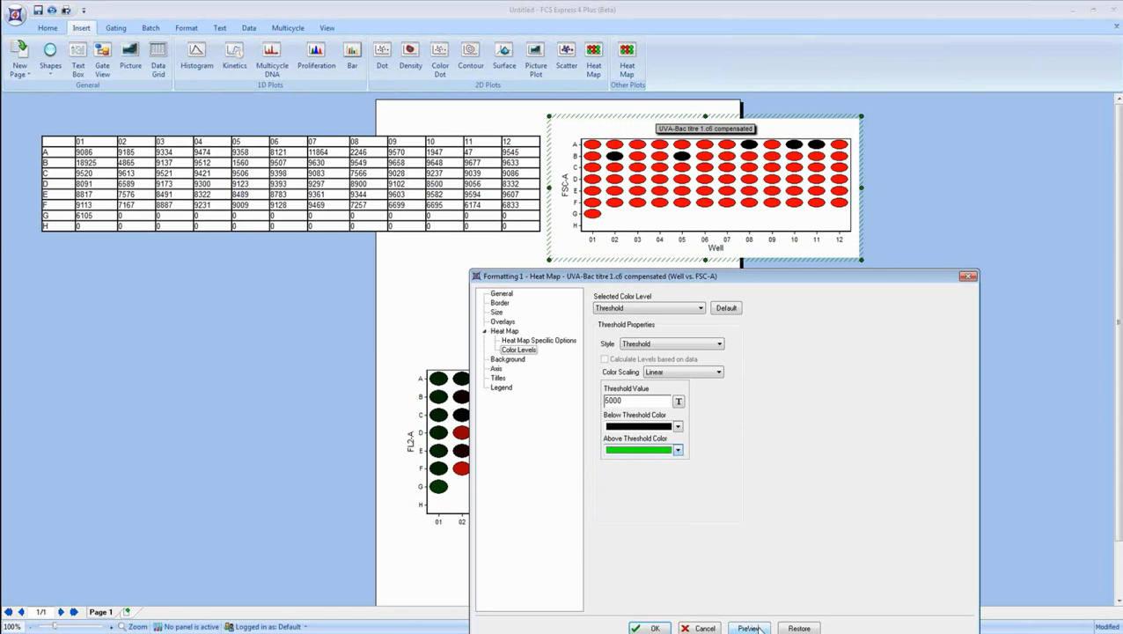
# Set the upper heat map's below-threshold color to red, preview both threshold colors, and apply the formatting.
pyautogui.click(749, 628)
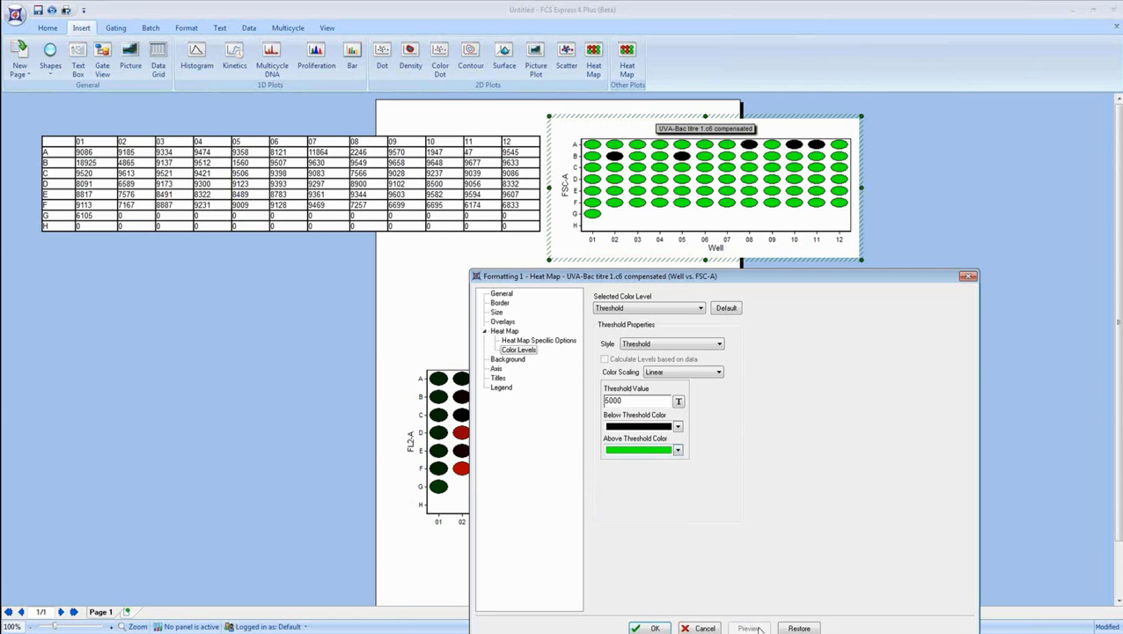
pyautogui.click(677, 427)
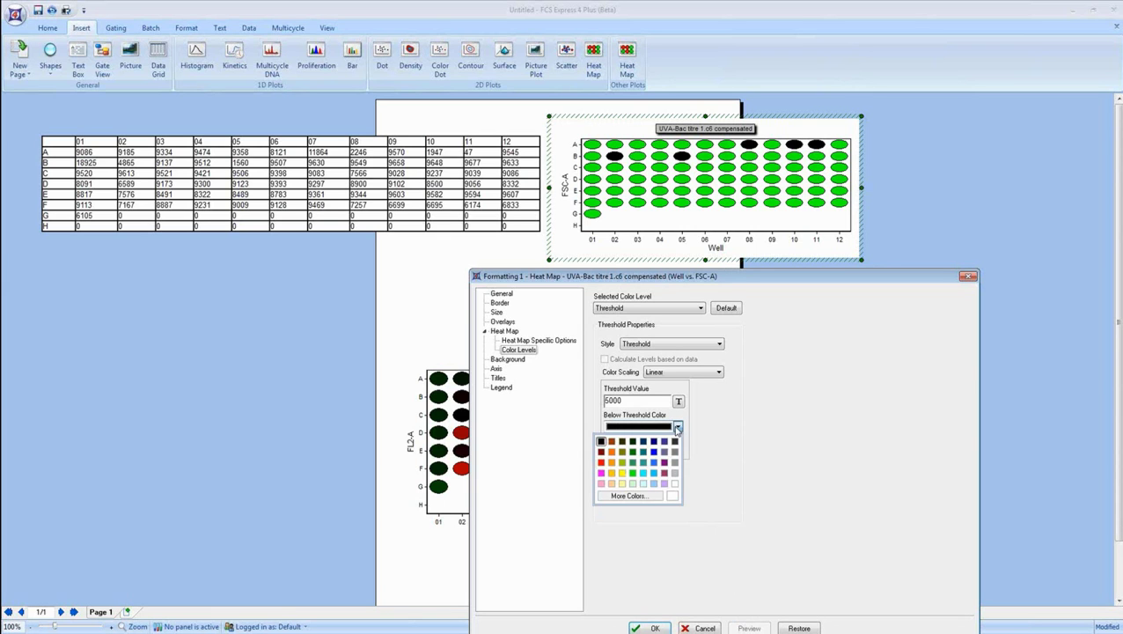
pyautogui.click(603, 467)
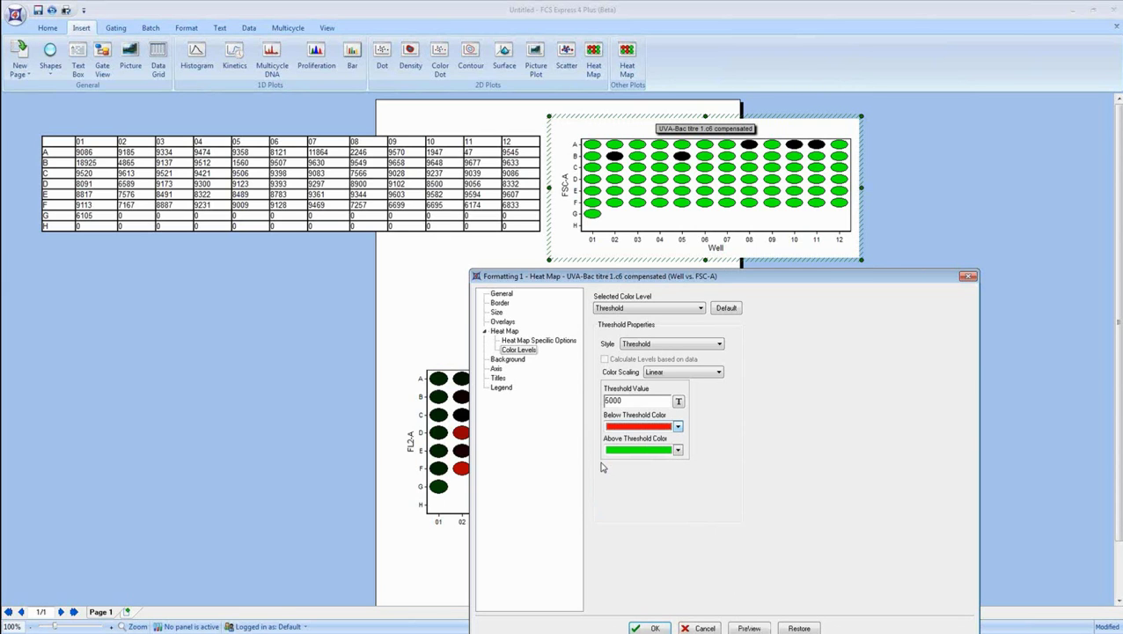
pyautogui.click(750, 627)
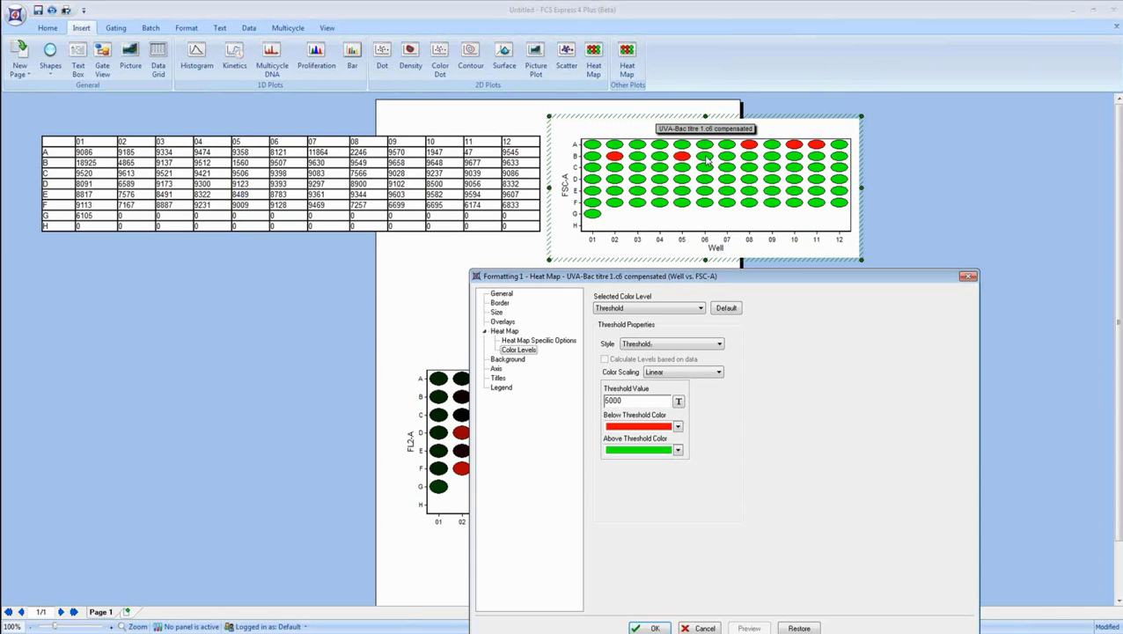
pyautogui.moveTo(745, 285); pyautogui.dragTo(828, 167)
pyautogui.click(733, 511)
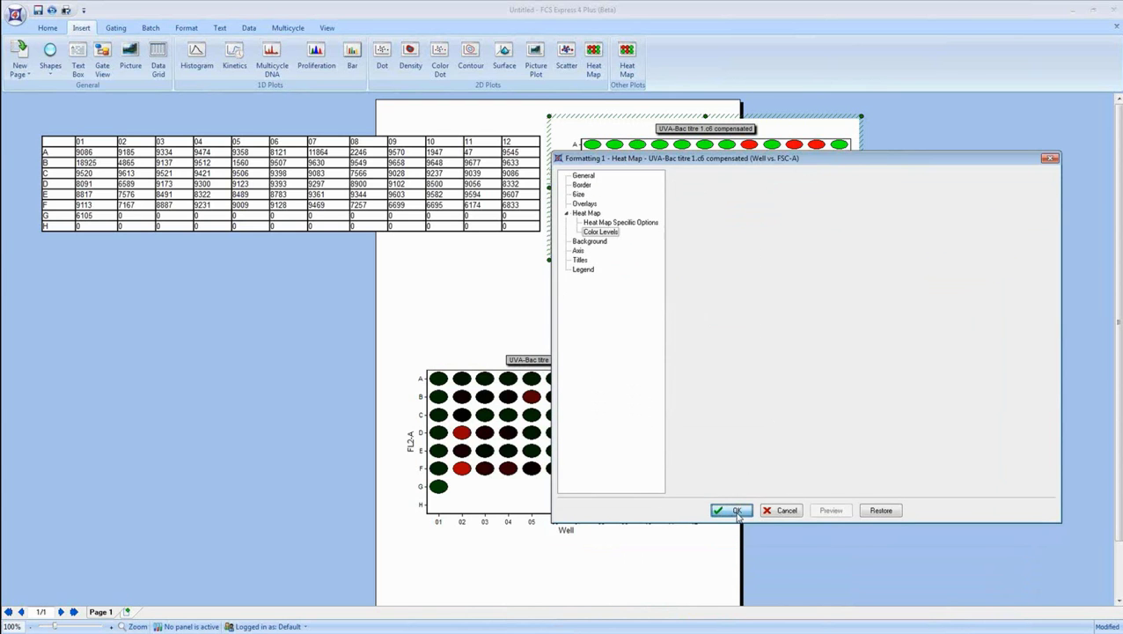
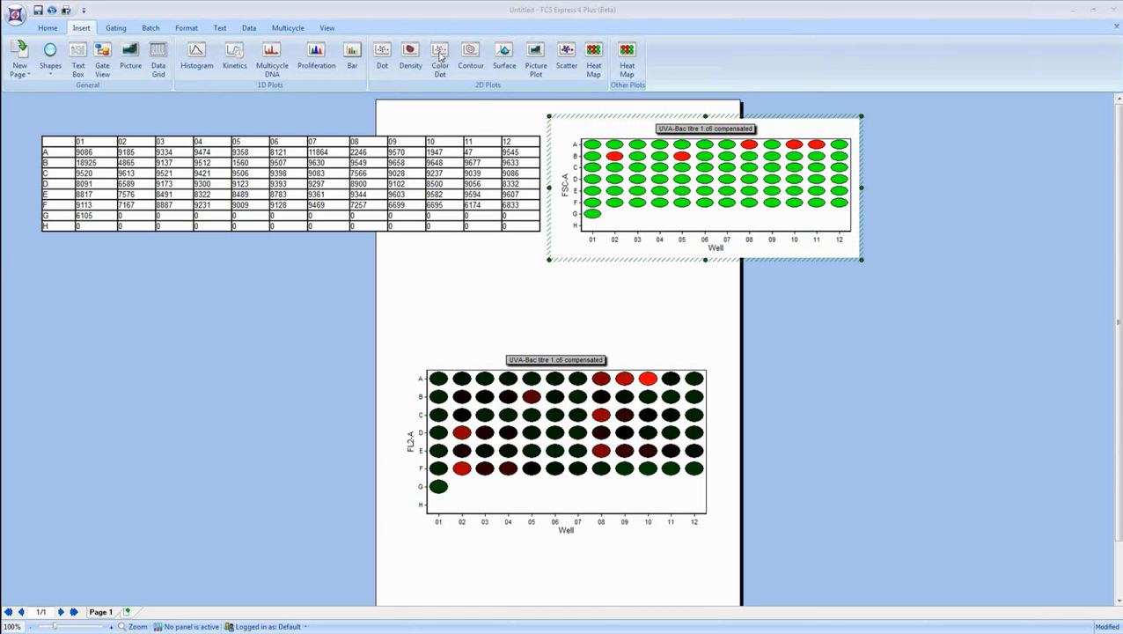
# Insert a color dot plot in the empty area beside the lower heat map, below the stats grid.
pyautogui.click(440, 57)
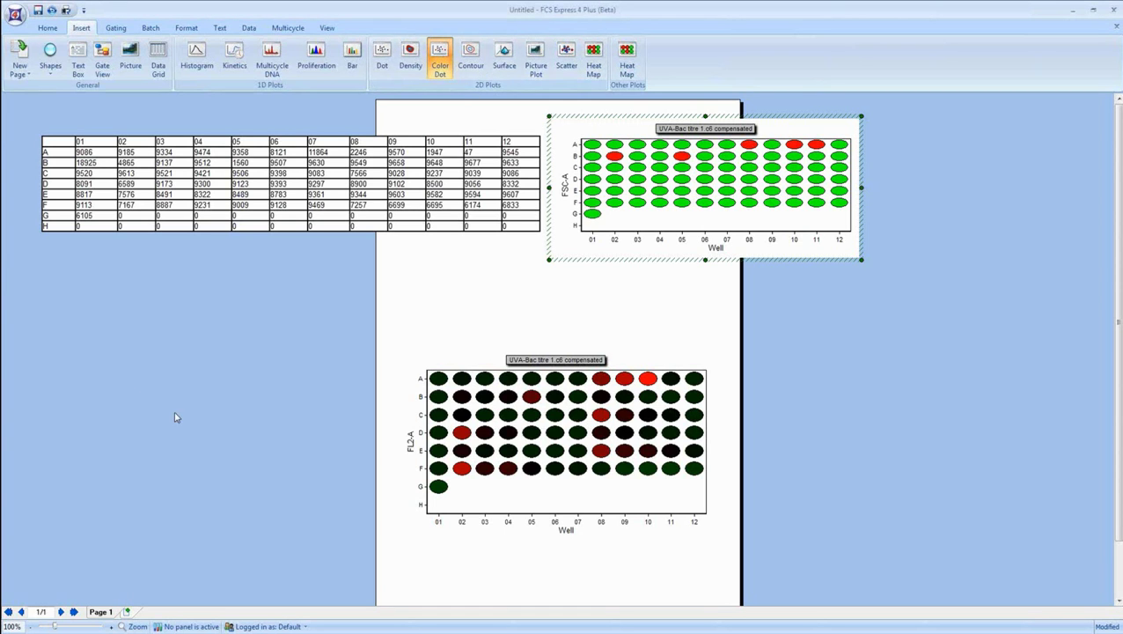
pyautogui.moveTo(76, 333); pyautogui.dragTo(317, 533)
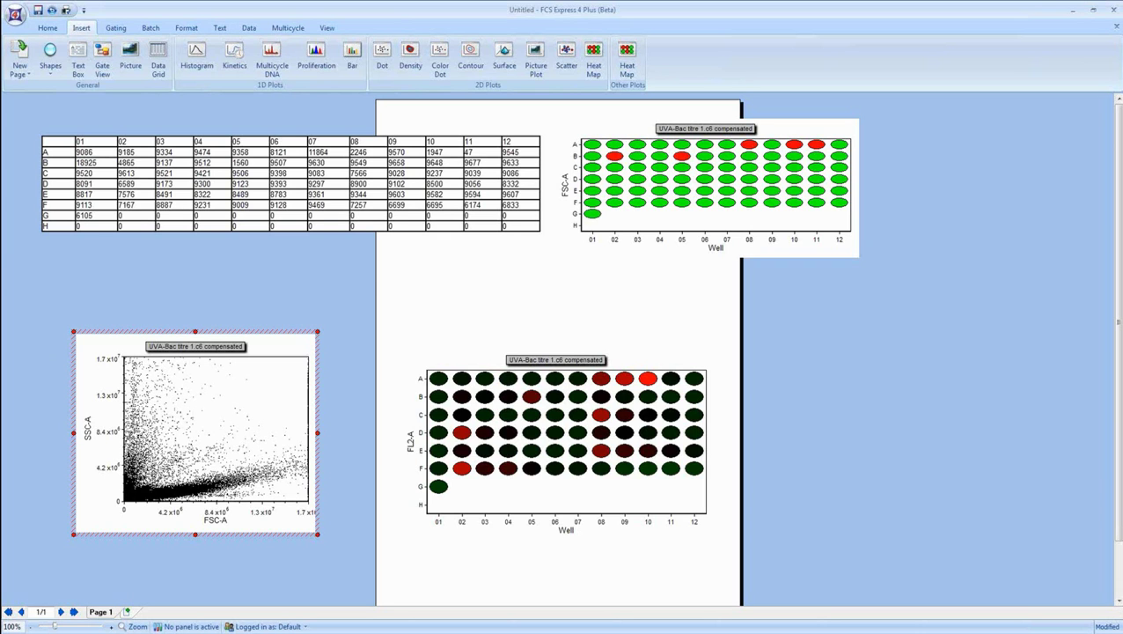
pyautogui.click(98, 156)
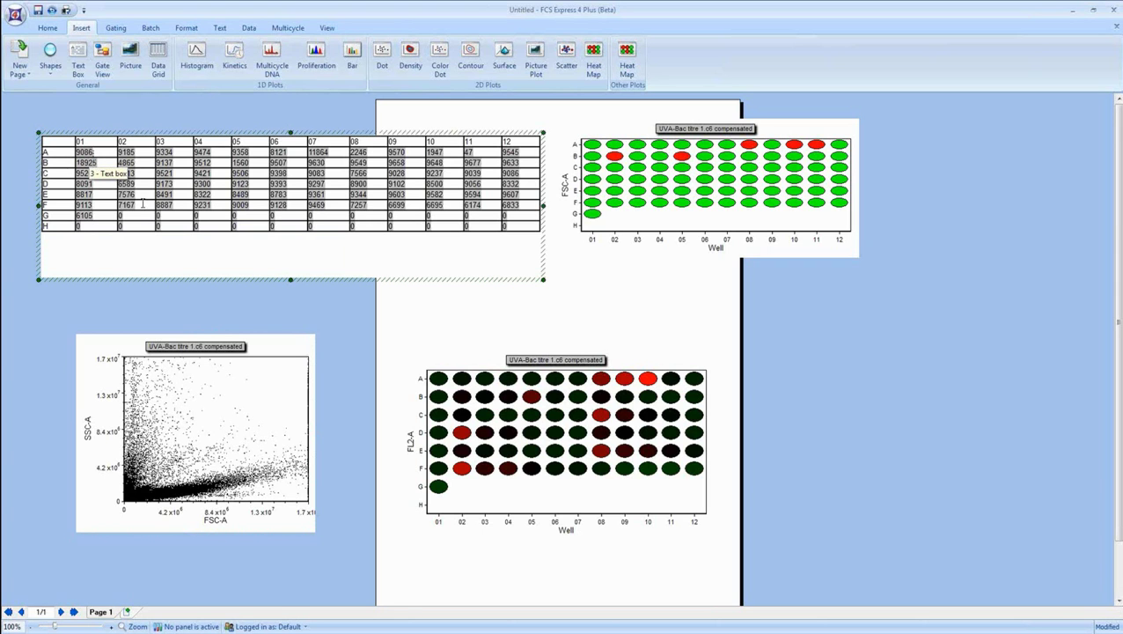
pyautogui.click(428, 338)
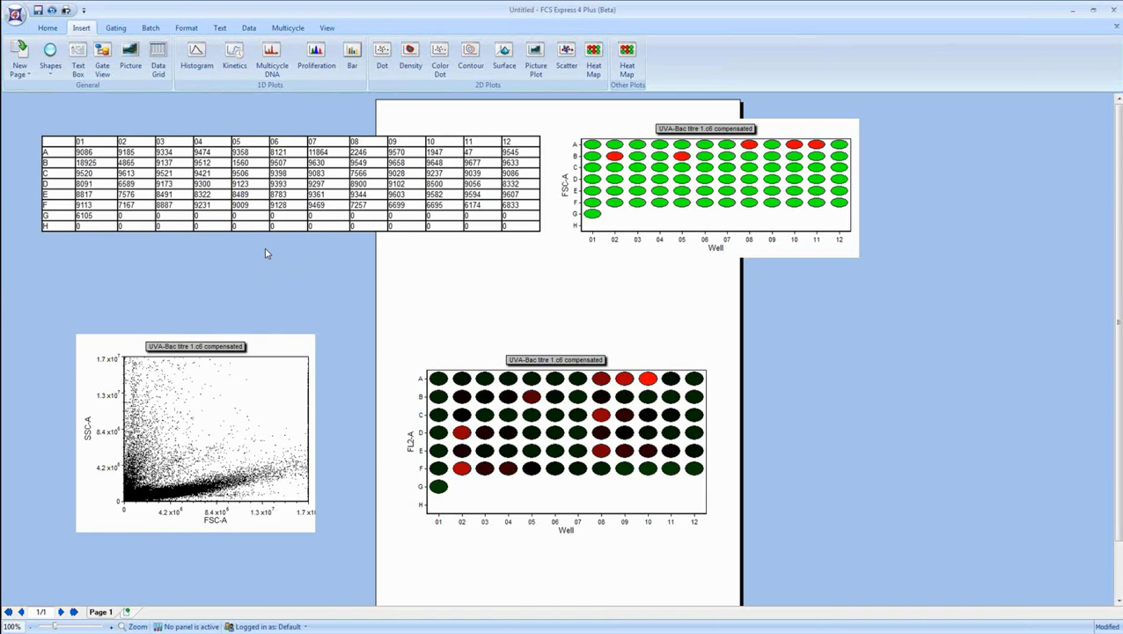
pyautogui.click(86, 157)
pyautogui.click(405, 337)
pyautogui.click(278, 350)
# Insert a gate view in the empty space on the far side of the lower heat map, opposite the dot plot.
pyautogui.click(130, 60)
pyautogui.click(103, 56)
pyautogui.moveTo(794, 315); pyautogui.dragTo(966, 502)
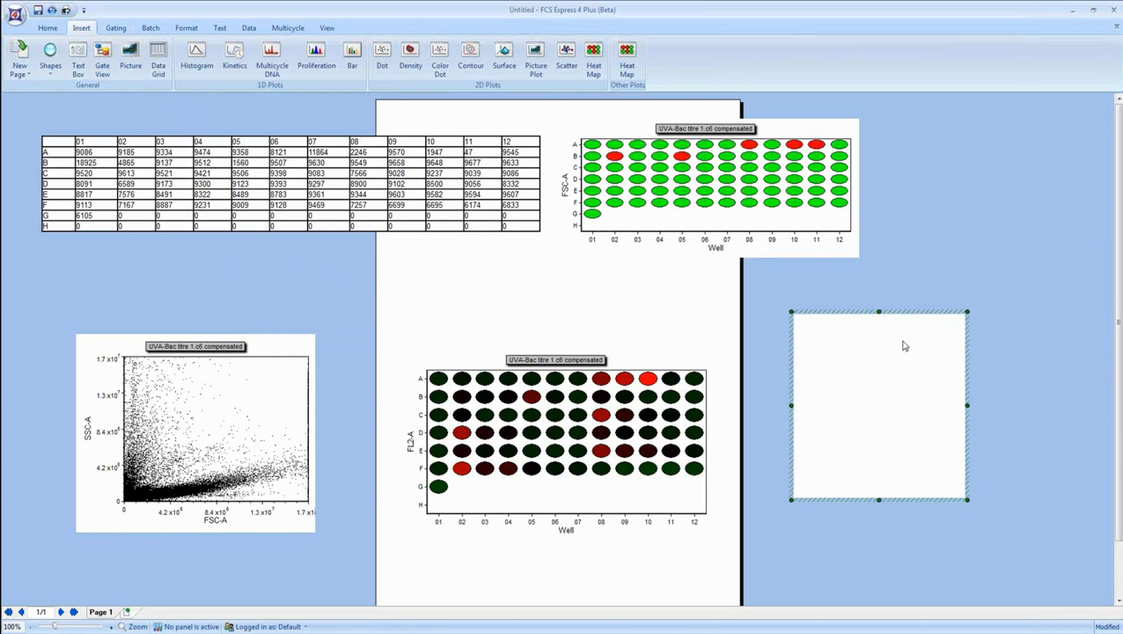
pyautogui.click(290, 278)
pyautogui.click(316, 297)
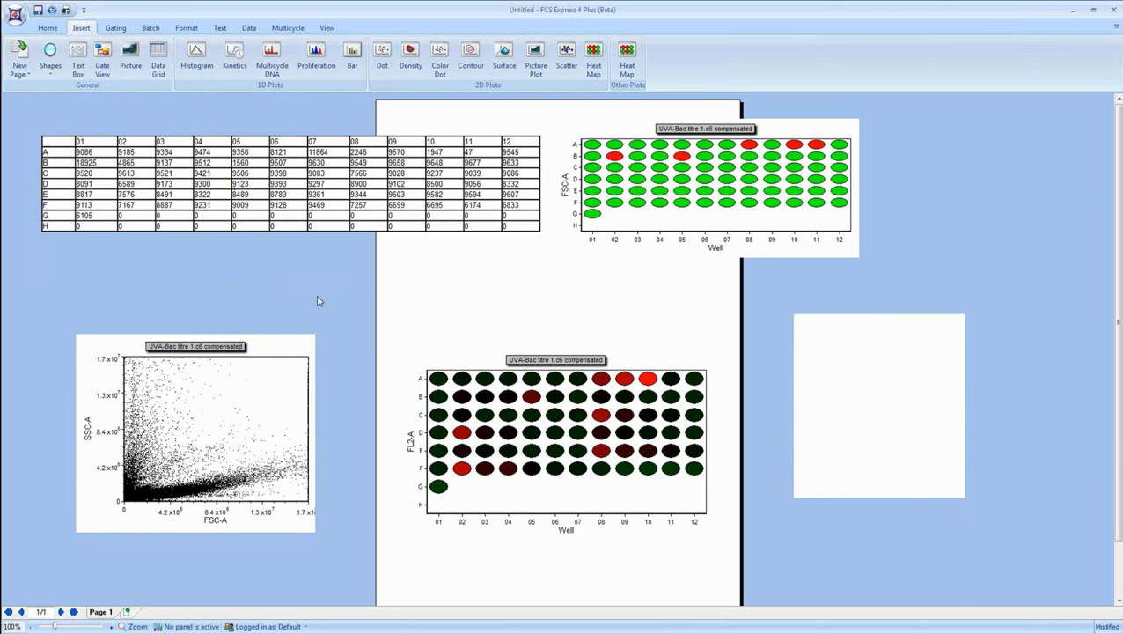
# Draw a polygon gate around the dense diagonal population on the color dot plot and create it as Gate 1, red, including inside events.
pyautogui.click(115, 28)
pyautogui.click(149, 56)
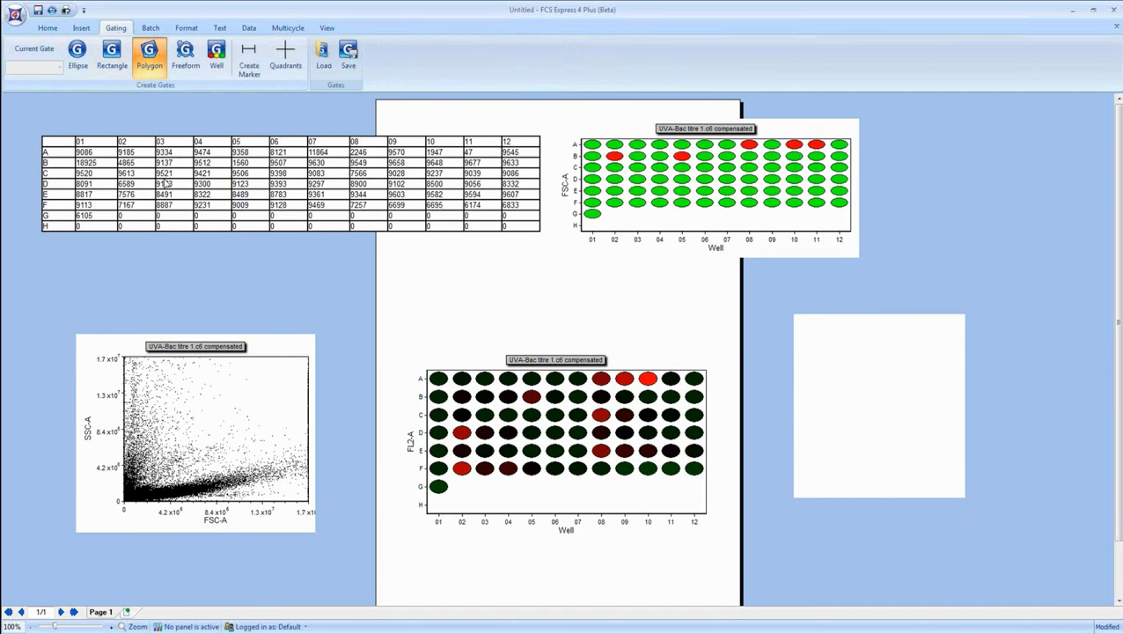
pyautogui.click(264, 453)
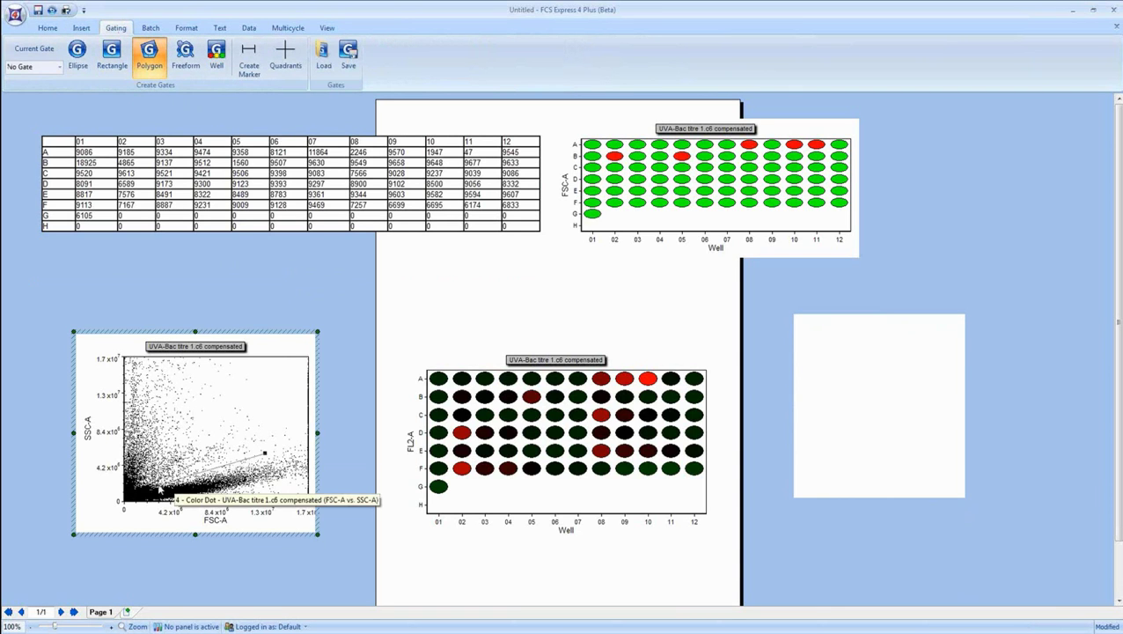
pyautogui.click(137, 496)
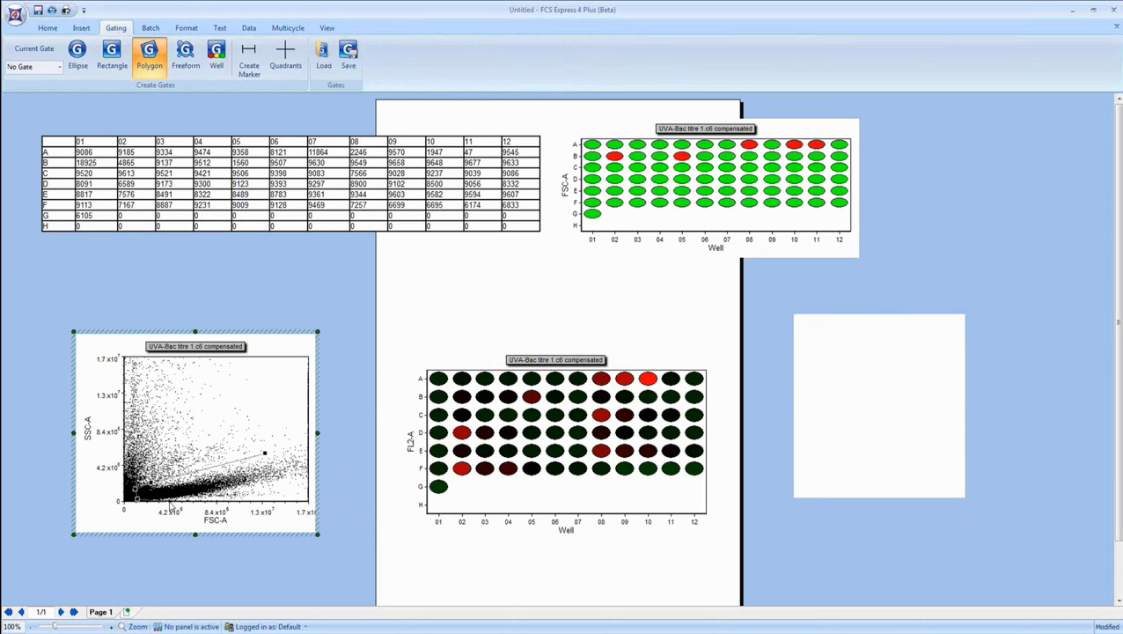
pyautogui.click(272, 487)
pyautogui.click(266, 455)
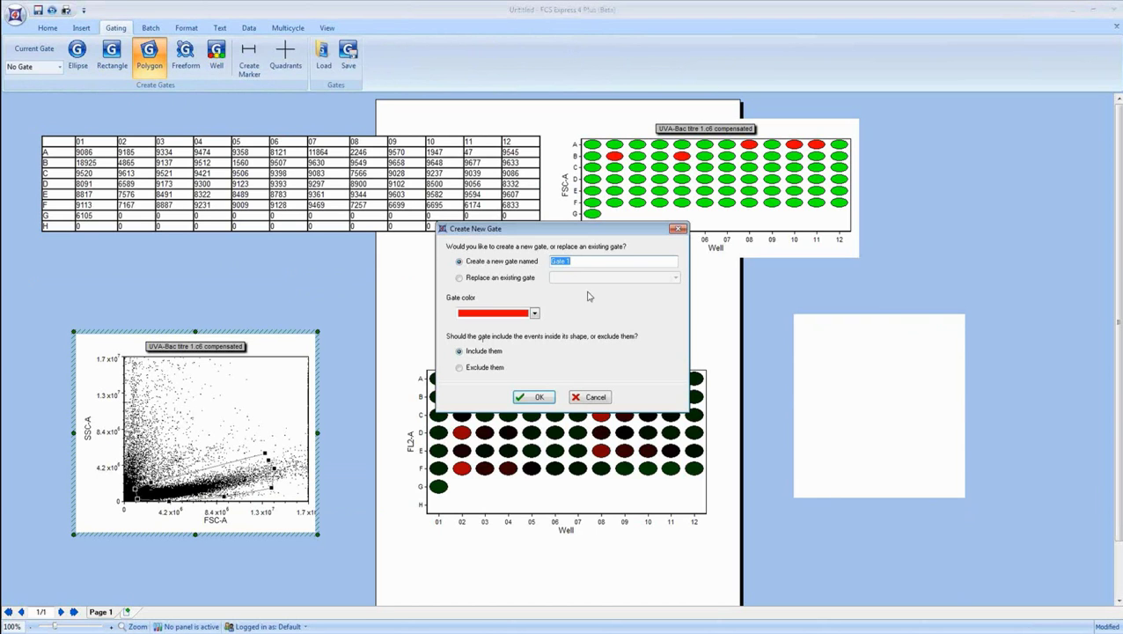
pyautogui.click(551, 398)
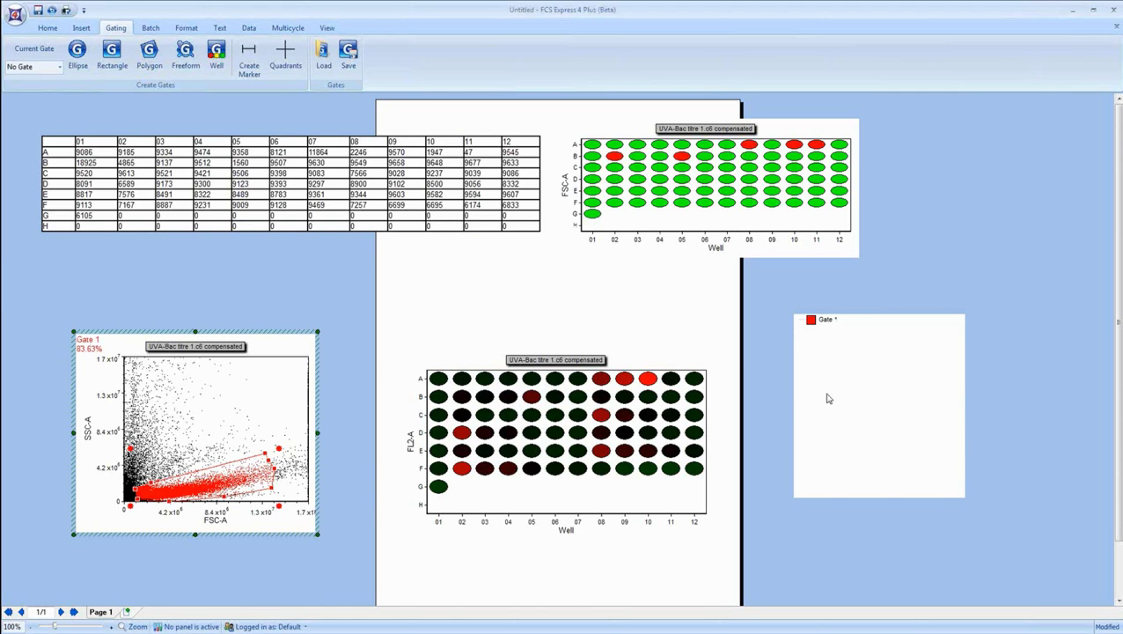
# Select Gate 1 in the gate view and slightly shrink its polygon on the color dot plot.
pyautogui.click(856, 325)
pyautogui.click(818, 322)
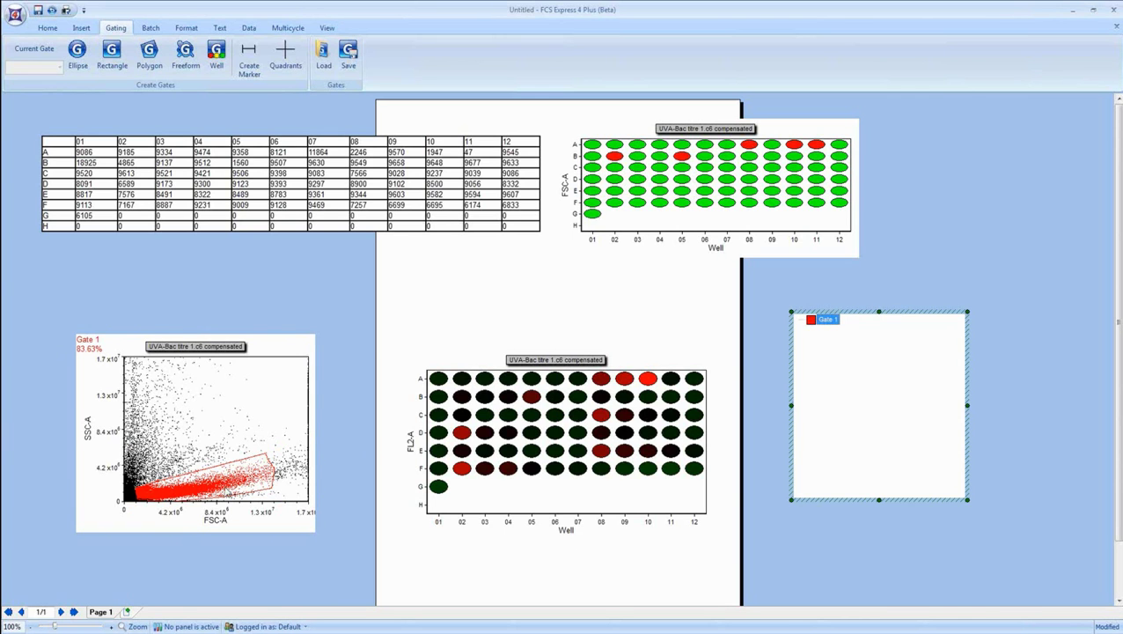
pyautogui.click(228, 487)
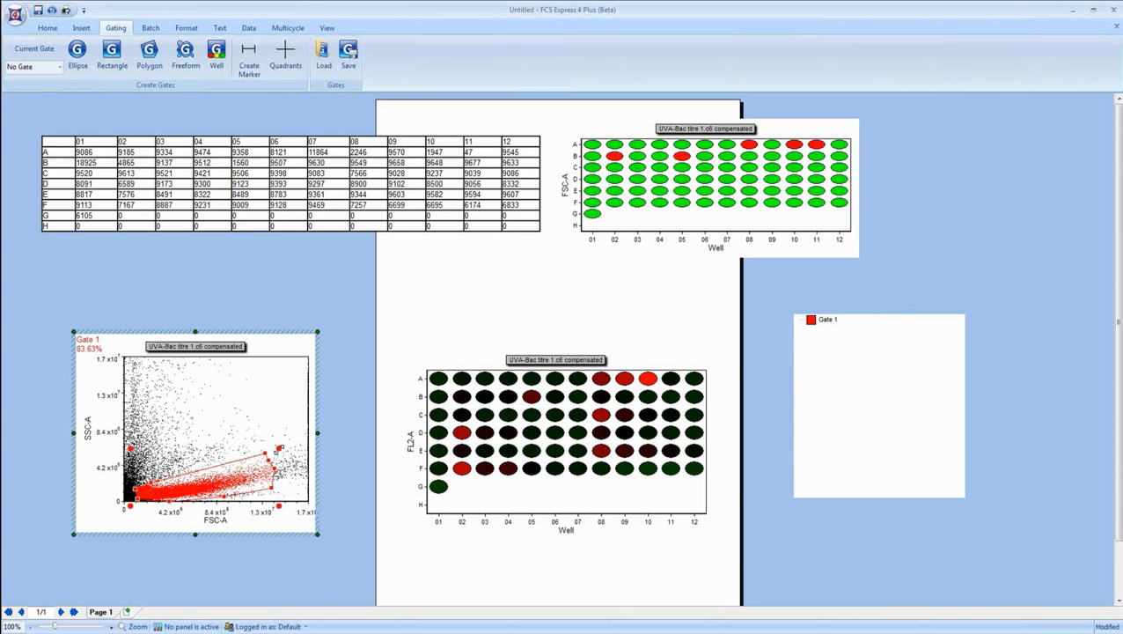
pyautogui.moveTo(279, 449)
pyautogui.mouseDown()
pyautogui.moveTo(255, 454)
pyautogui.moveTo(275, 454)
pyautogui.mouseUp()
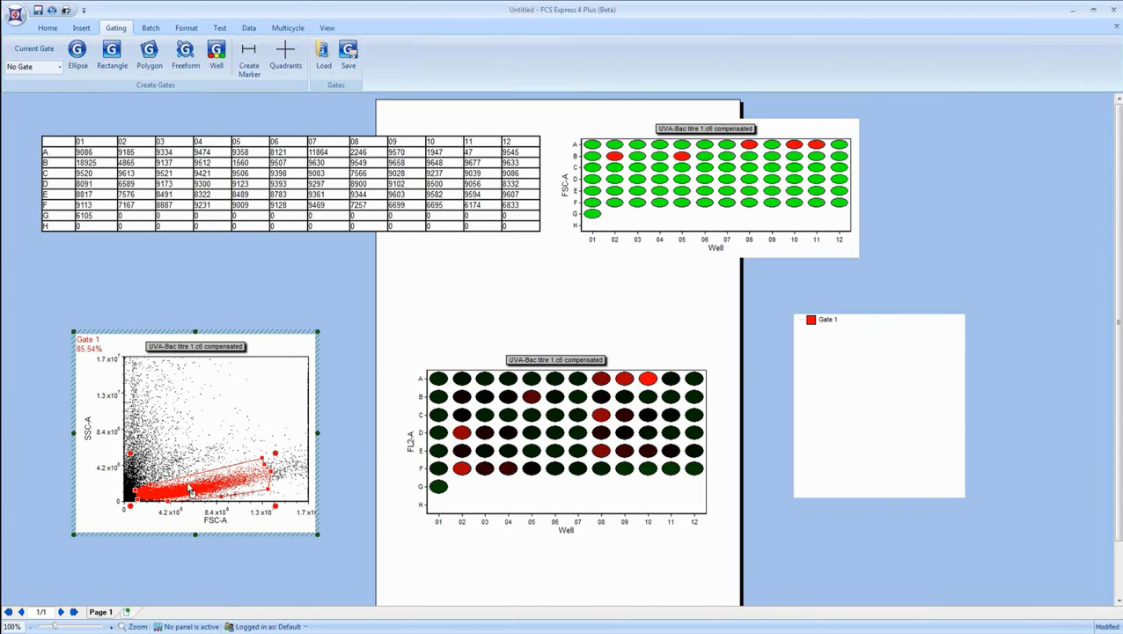
# Apply Gate 1 from the color dot plot to the lower heat map.
pyautogui.click(260, 407)
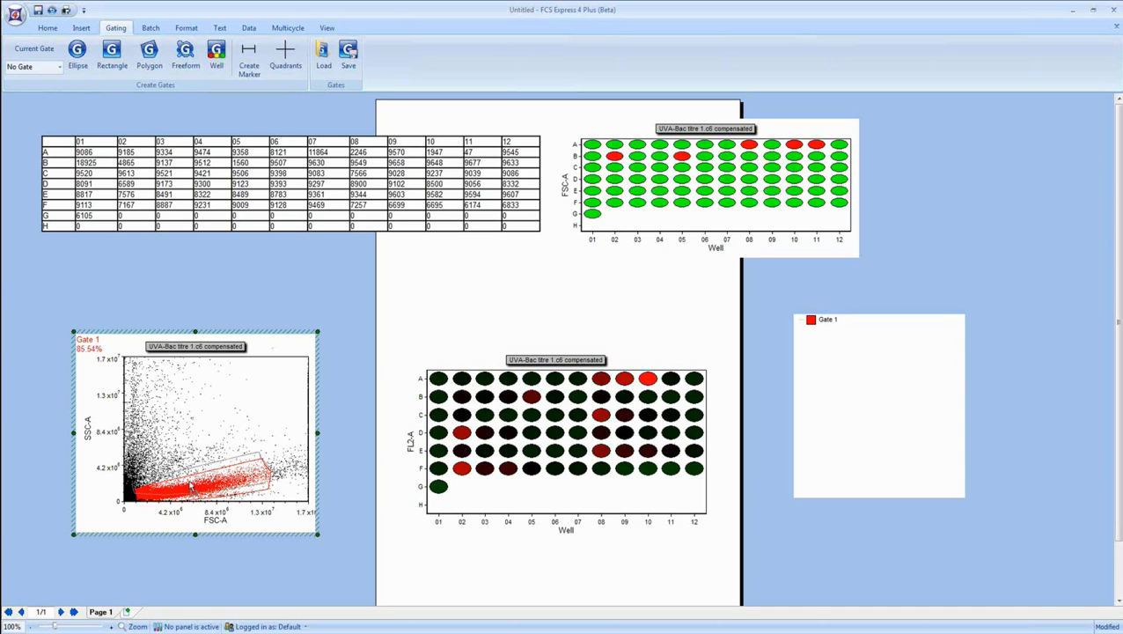
pyautogui.click(449, 400)
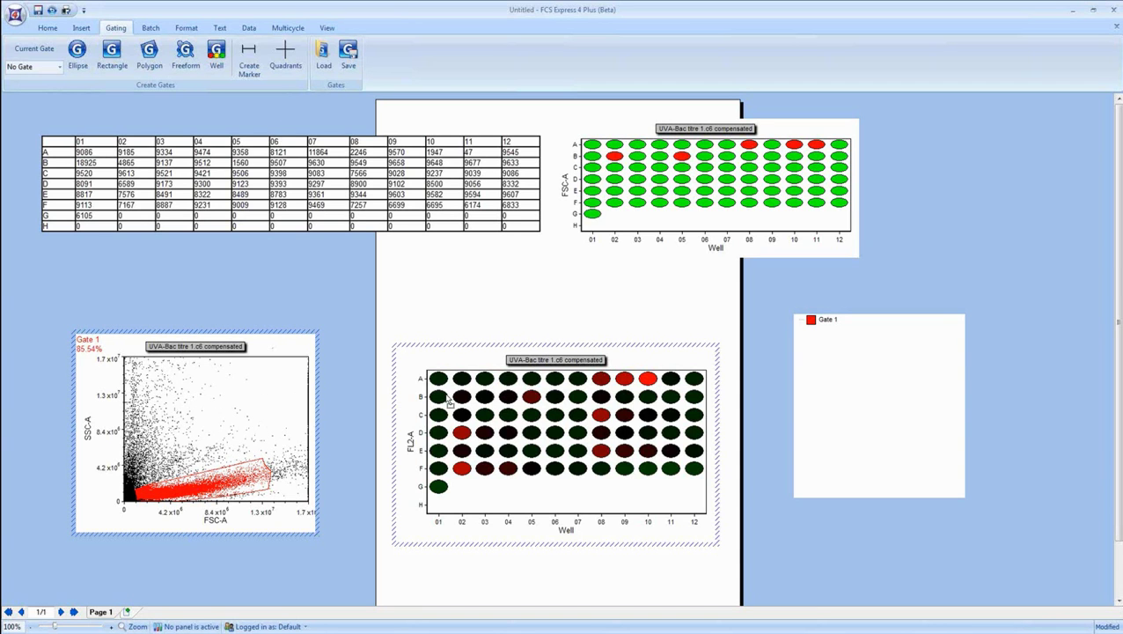
pyautogui.click(541, 446)
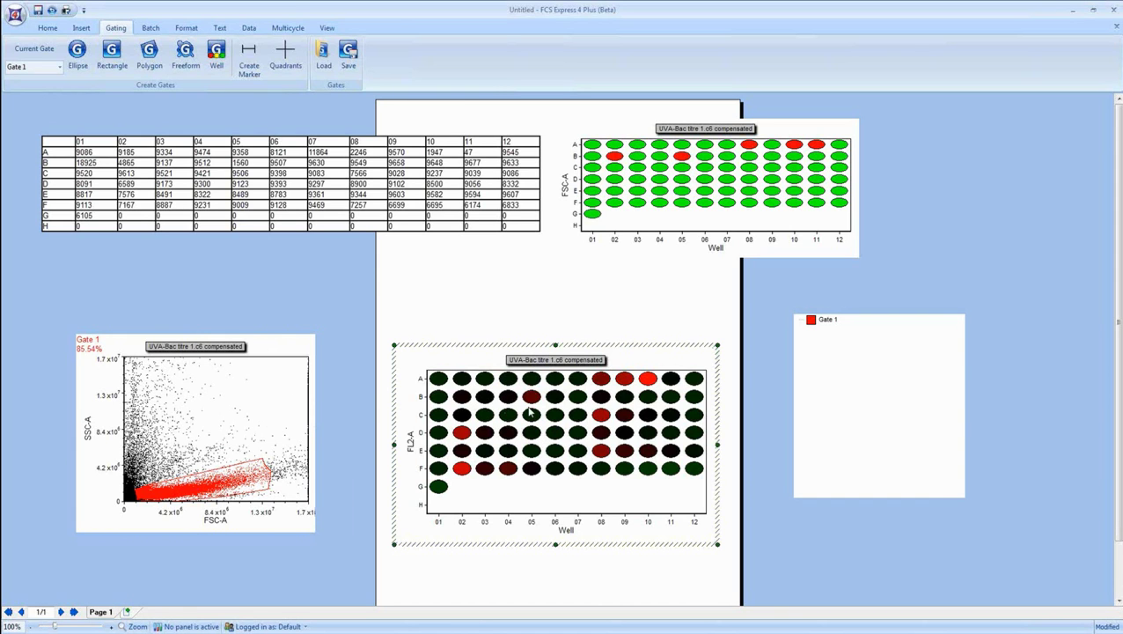
pyautogui.click(454, 345)
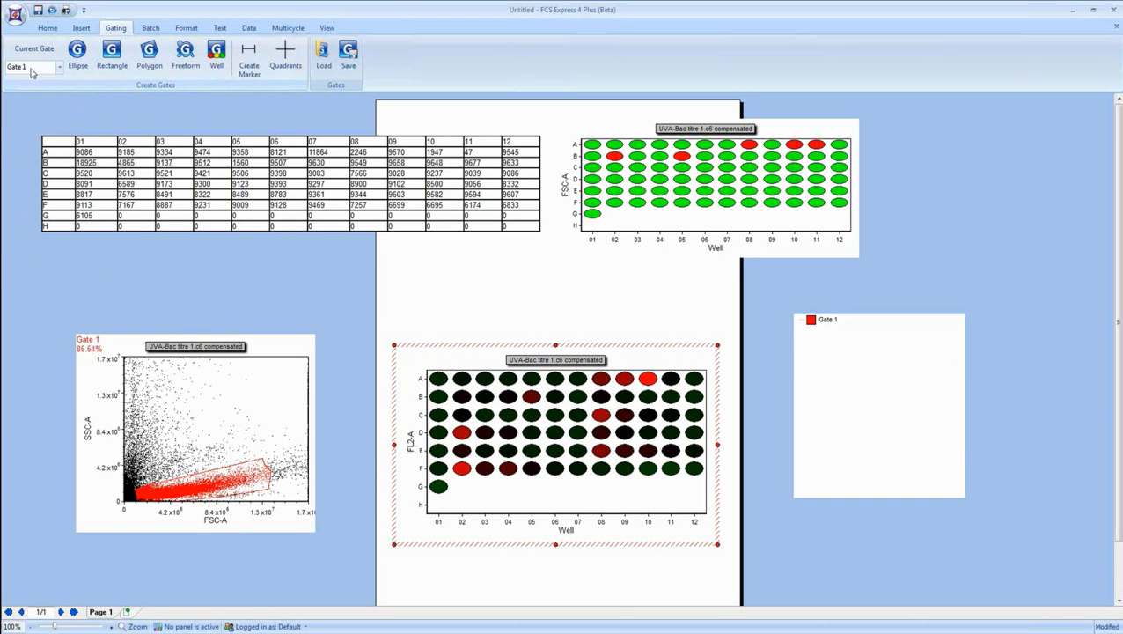
# Move Gate 1 above the dense population and back onto it, and enlarge the gate polygon.
pyautogui.click(247, 481)
pyautogui.moveTo(230, 482); pyautogui.dragTo(227, 476)
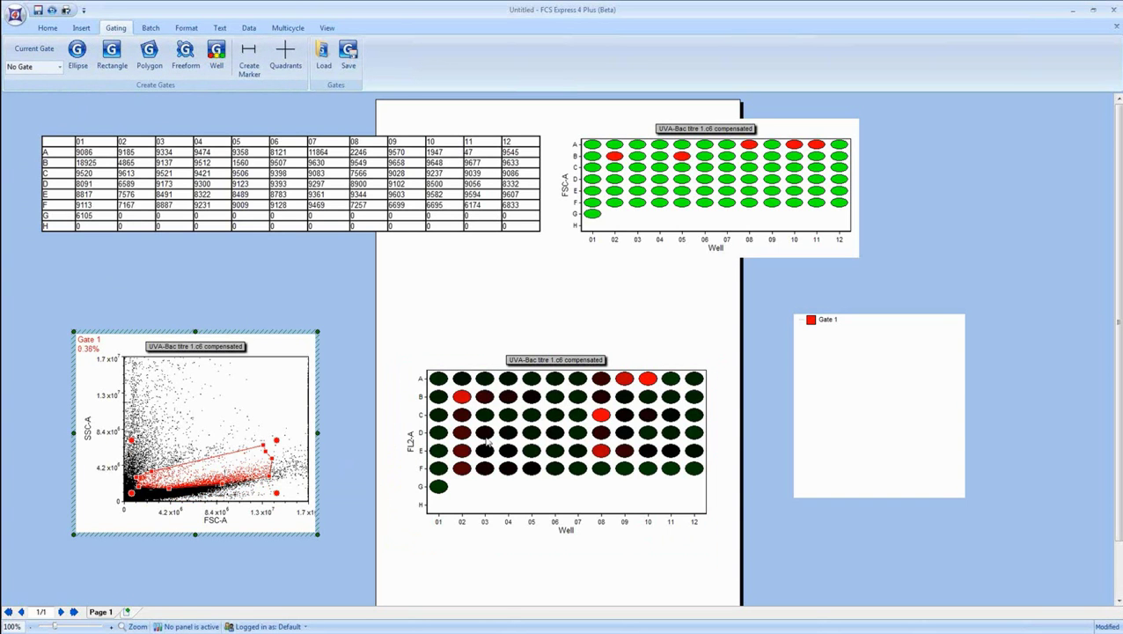
pyautogui.moveTo(238, 467); pyautogui.dragTo(212, 490)
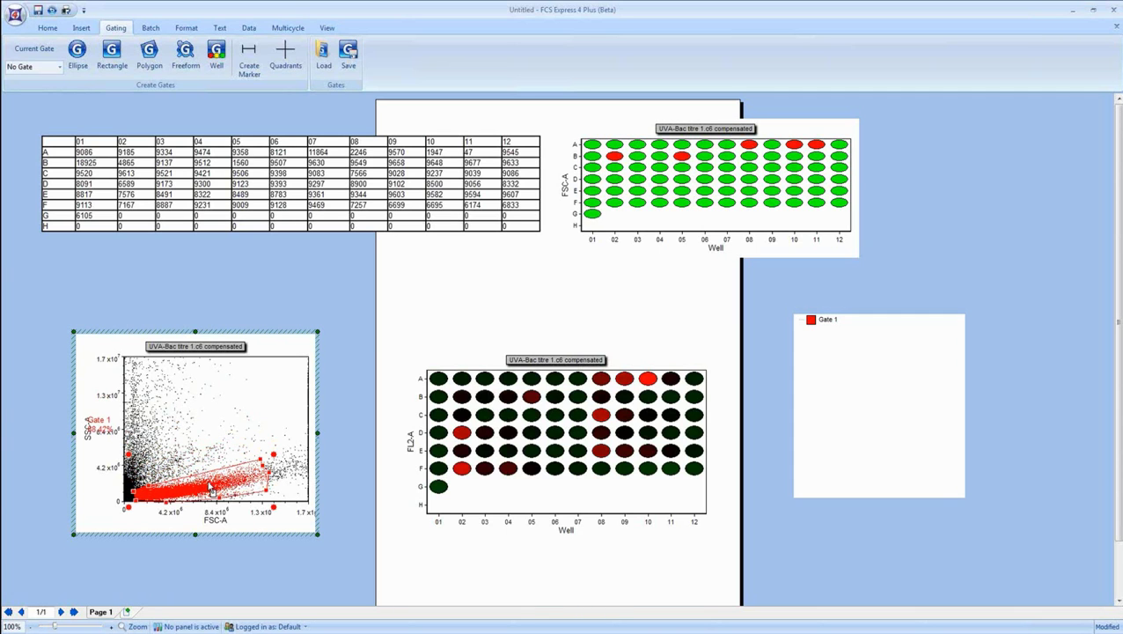
pyautogui.moveTo(273, 455); pyautogui.dragTo(290, 434)
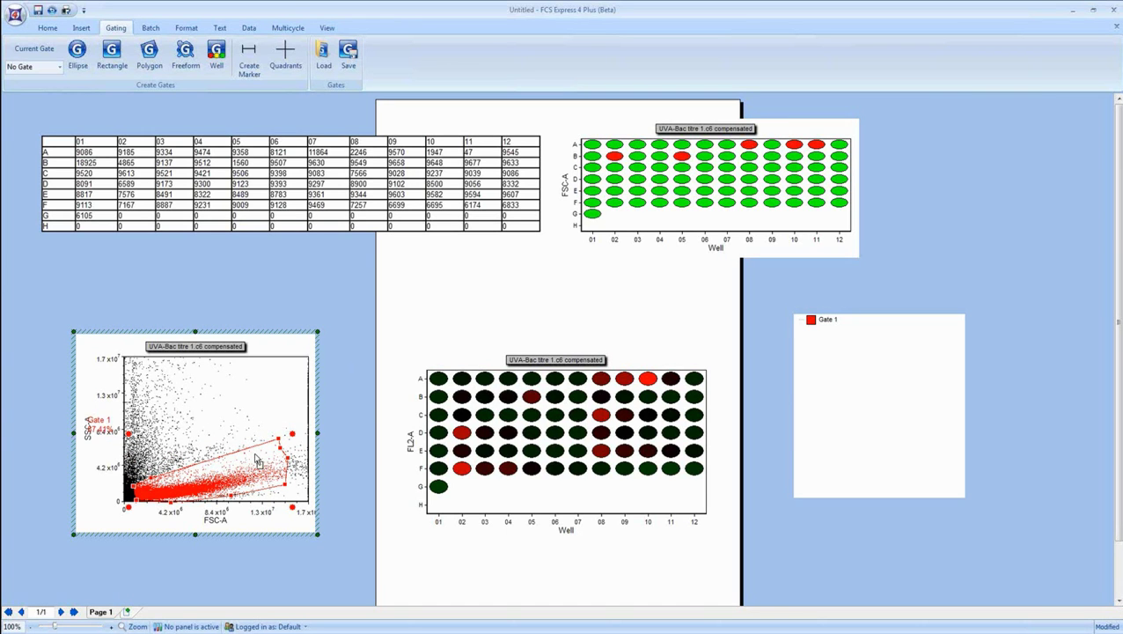
# Move the gate view away from the heat maps, make the upper heat map taller, and shift it slightly down.
pyautogui.click(877, 328)
pyautogui.moveTo(866, 310); pyautogui.dragTo(961, 325)
pyautogui.click(755, 255)
pyautogui.moveTo(704, 259); pyautogui.dragTo(705, 327)
pyautogui.moveTo(628, 129); pyautogui.dragTo(626, 141)
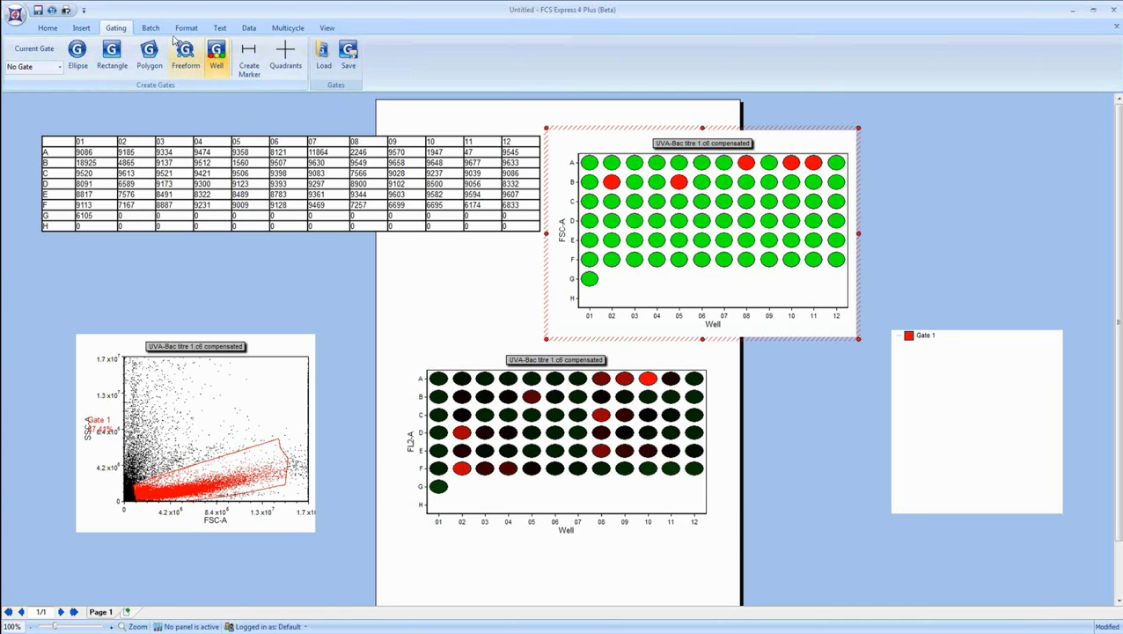
# Create a well gate on well G01 of the upper heat map, named Gate 2, blue, including its events.
pyautogui.click(219, 59)
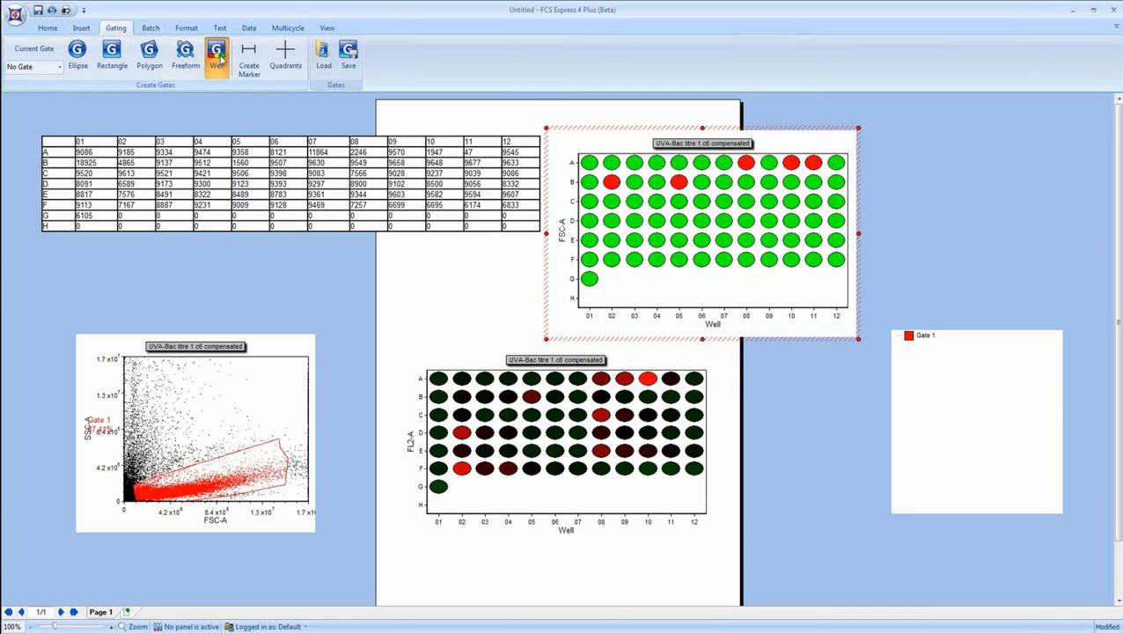
pyautogui.click(592, 282)
pyautogui.moveTo(591, 233); pyautogui.dragTo(519, 233)
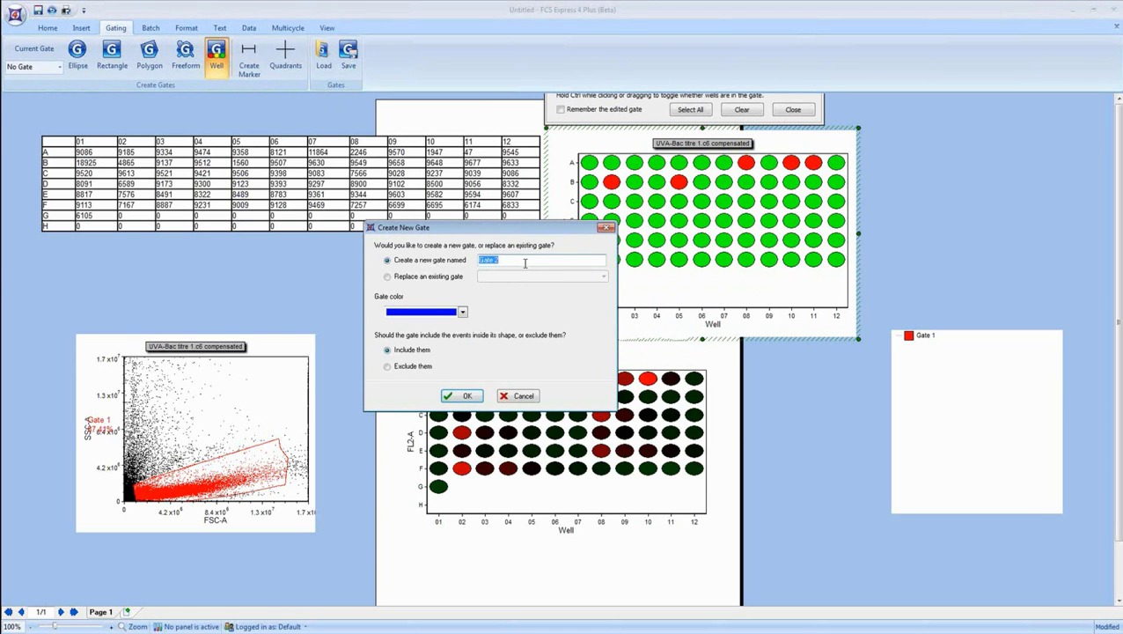
pyautogui.click(467, 395)
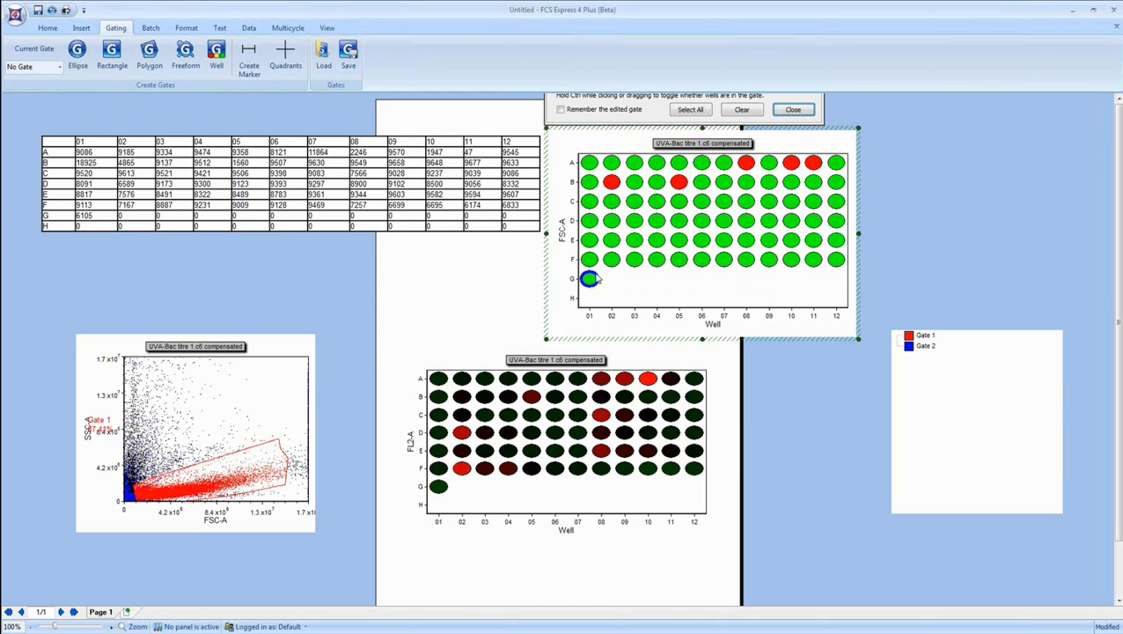
# Move Gate 2 through single wells on the upper heat map, along F01 to F04 and back, ending at E01.
pyautogui.click(592, 262)
pyautogui.click(612, 264)
pyautogui.click(636, 266)
pyautogui.click(658, 264)
pyautogui.click(635, 263)
pyautogui.click(614, 263)
pyautogui.click(591, 259)
pyautogui.click(591, 242)
# Set Gate 2 to blocks of wells in rows D to F: column 02, column 03, both together, and finally columns 04 to 12.
pyautogui.moveTo(615, 212); pyautogui.dragTo(626, 275)
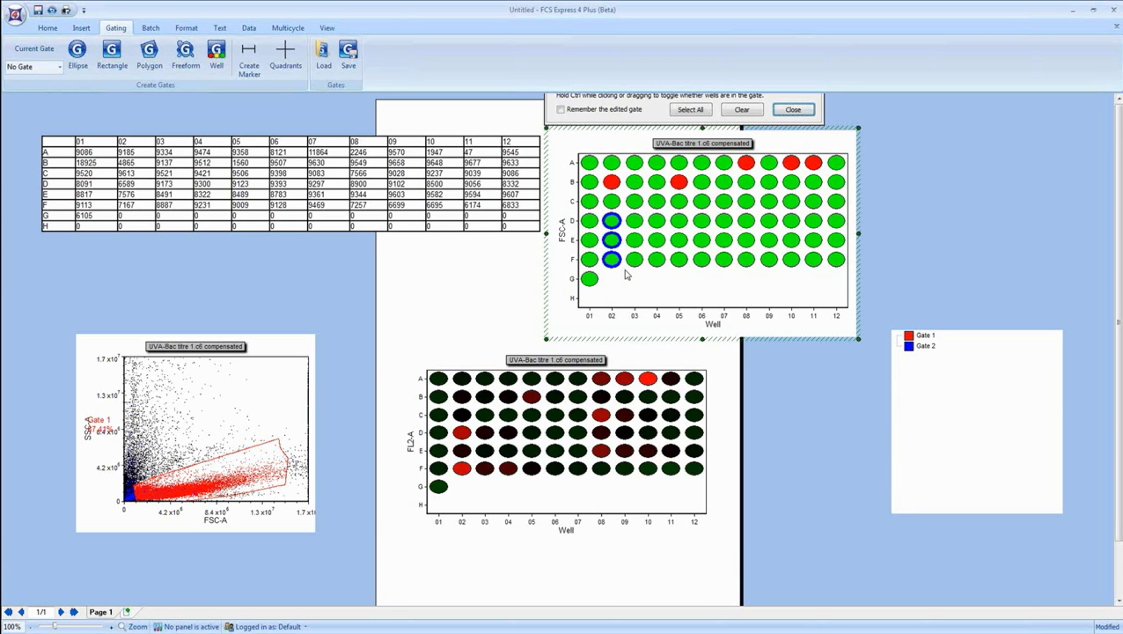
pyautogui.moveTo(625, 210); pyautogui.dragTo(650, 276)
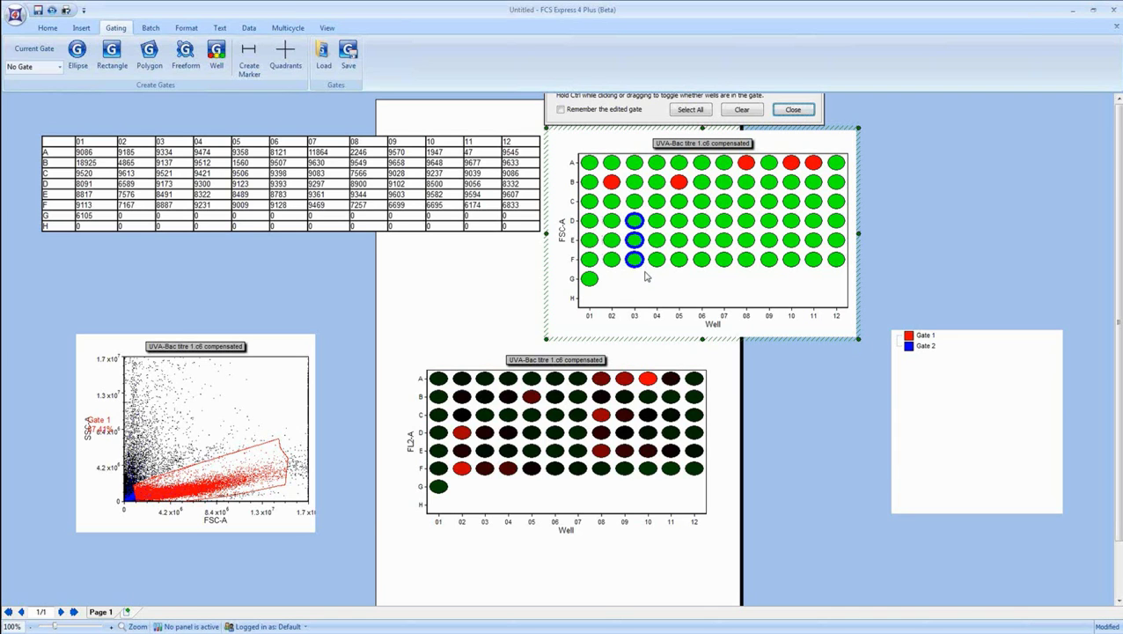
pyautogui.moveTo(602, 218); pyautogui.dragTo(649, 275)
pyautogui.moveTo(646, 214); pyautogui.dragTo(840, 278)
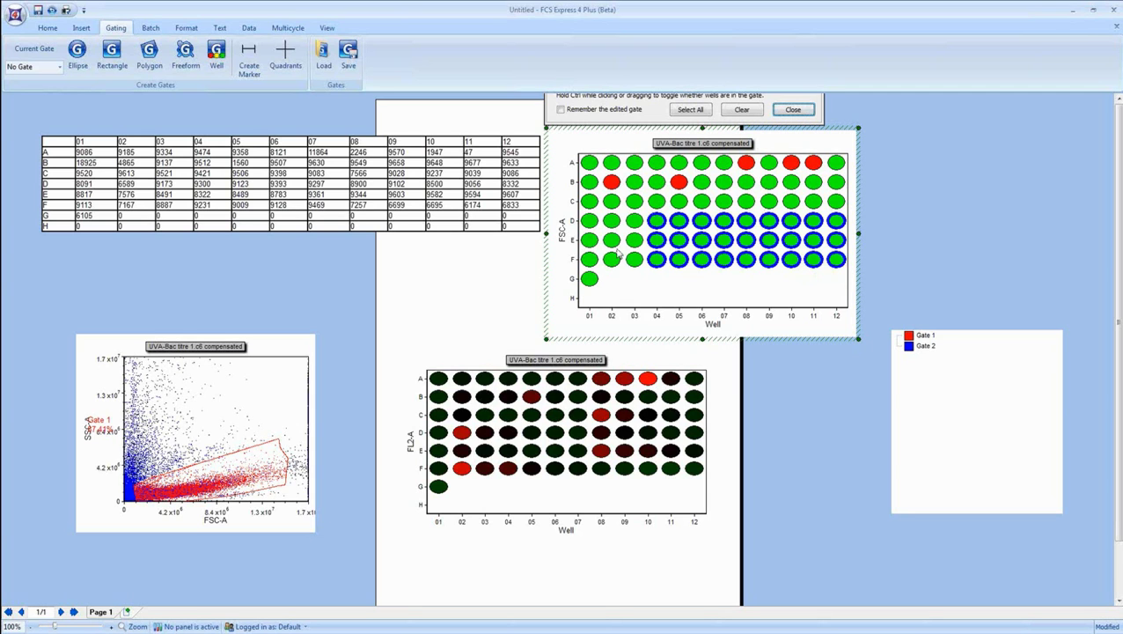
# Set Gate 2 on the upper heat map to wells E02, E03, E04 and D03.
pyautogui.click(614, 242)
pyautogui.keyDown('ctrl'); pyautogui.click(656, 247); pyautogui.keyUp('ctrl')
pyautogui.keyDown('ctrl'); pyautogui.click(633, 222); pyautogui.keyUp('ctrl')
pyautogui.keyDown('ctrl'); pyautogui.click(636, 245); pyautogui.keyUp('ctrl')
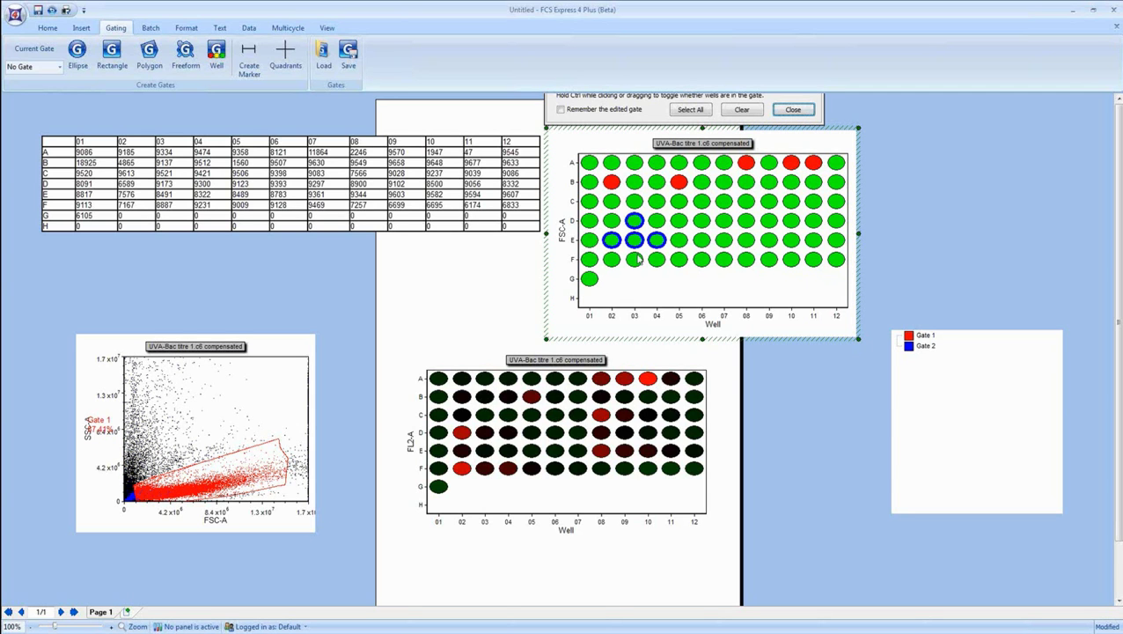
# Set Gate 2 to wells A12 to D12 together with E01, F01 and G01, and finish editing the gate.
pyautogui.click(836, 162)
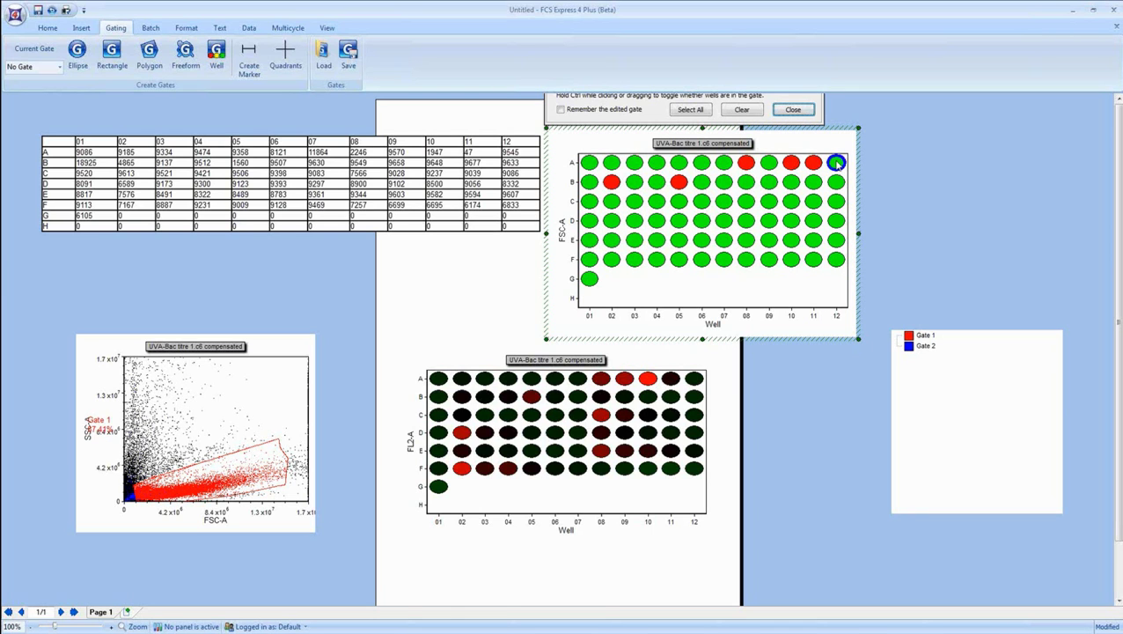
pyautogui.moveTo(828, 161); pyautogui.dragTo(836, 222)
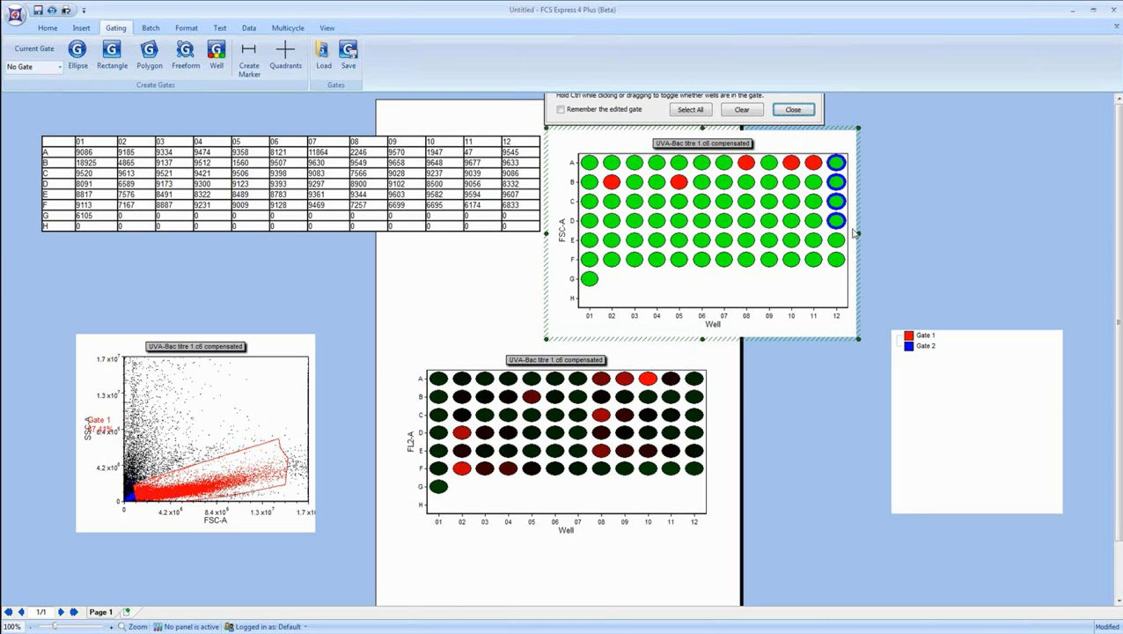
pyautogui.keyDown('ctrl'); pyautogui.click(588, 243); pyautogui.keyUp('ctrl')
pyautogui.keyDown('ctrl'); pyautogui.click(590, 279); pyautogui.keyUp('ctrl')
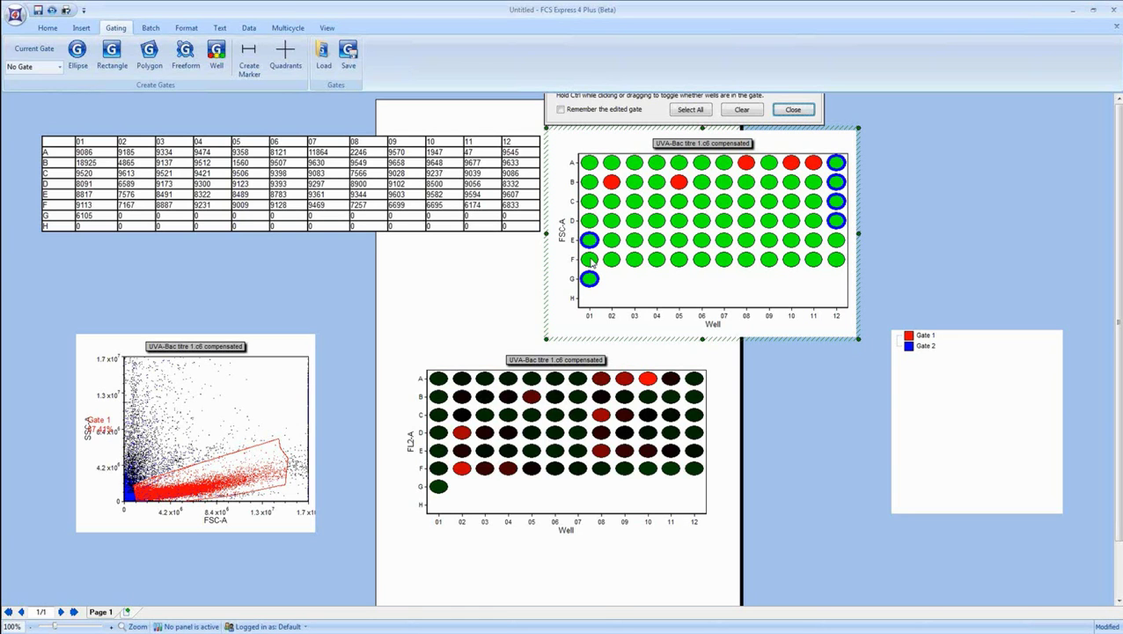
pyautogui.keyDown('ctrl'); pyautogui.click(678, 241); pyautogui.keyUp('ctrl')
pyautogui.click(680, 241)
pyautogui.click(590, 259)
pyautogui.click(793, 110)
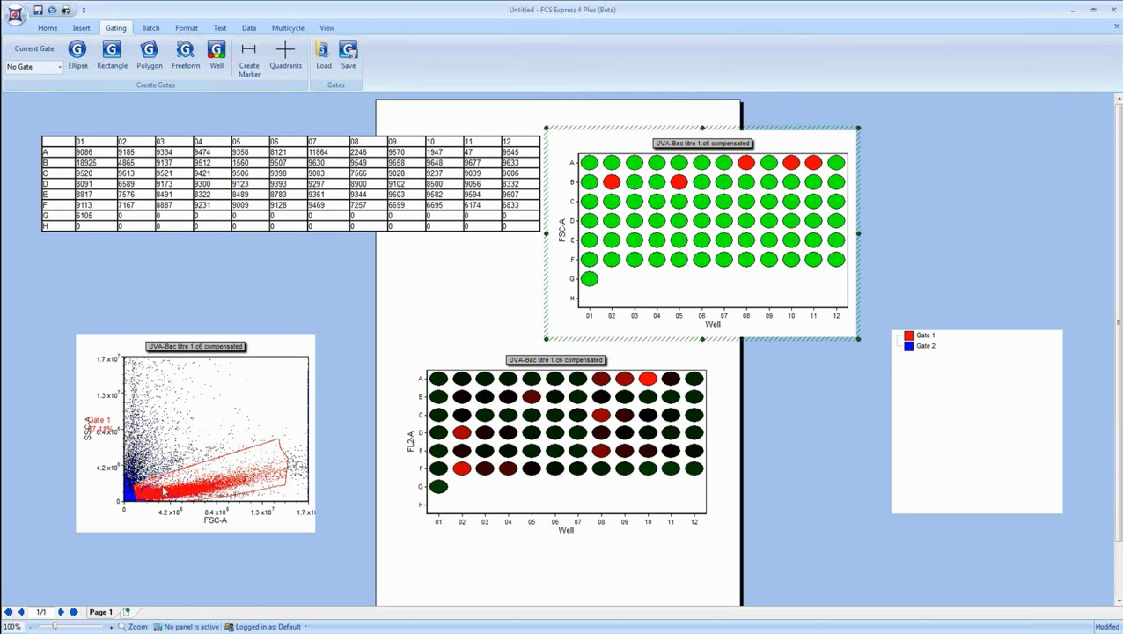
# Apply Gate 2 to the FSC-A scatter plot.
pyautogui.click(911, 349)
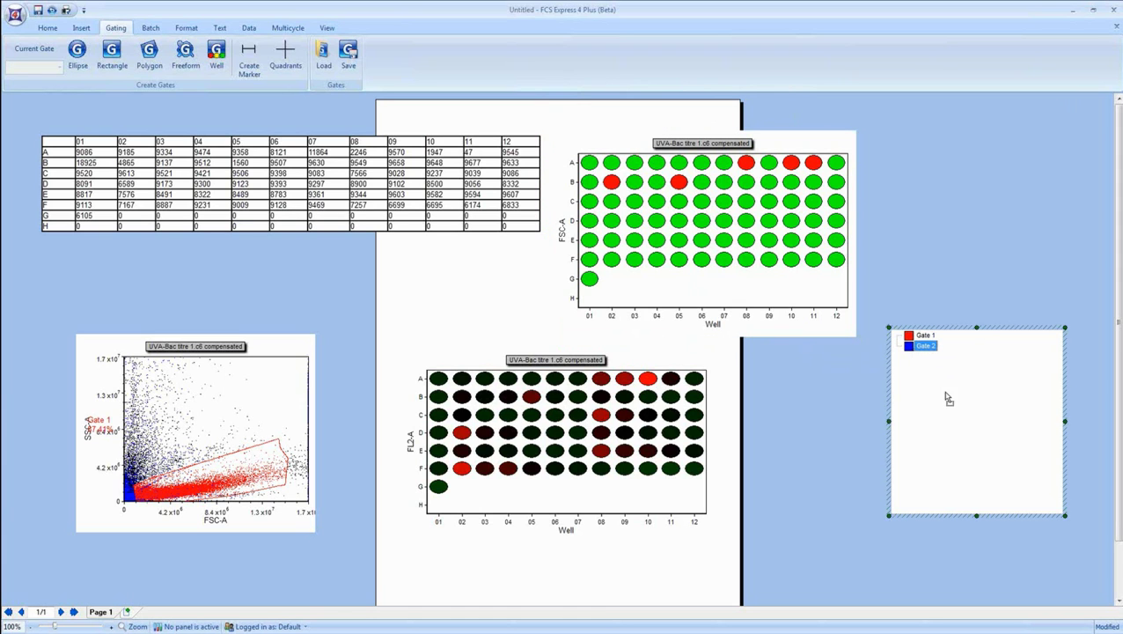
pyautogui.click(223, 423)
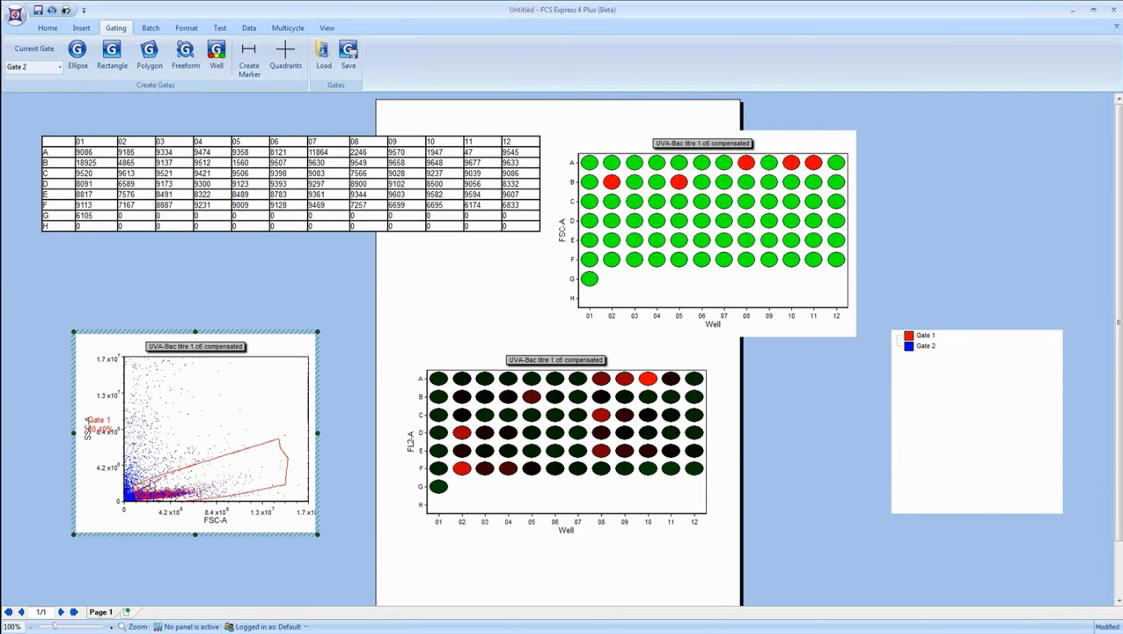
# Edit Gate 2 on the upper heat map and move it through single wells D01, E01 and F01.
pyautogui.rightClick(604, 296)
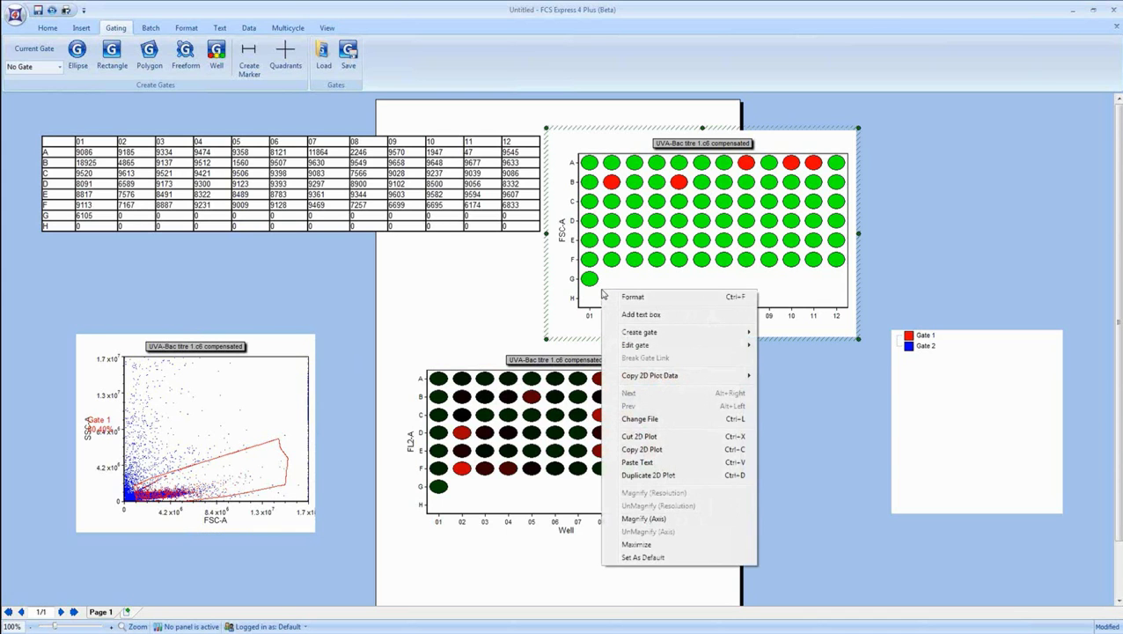
pyautogui.moveTo(675, 347)
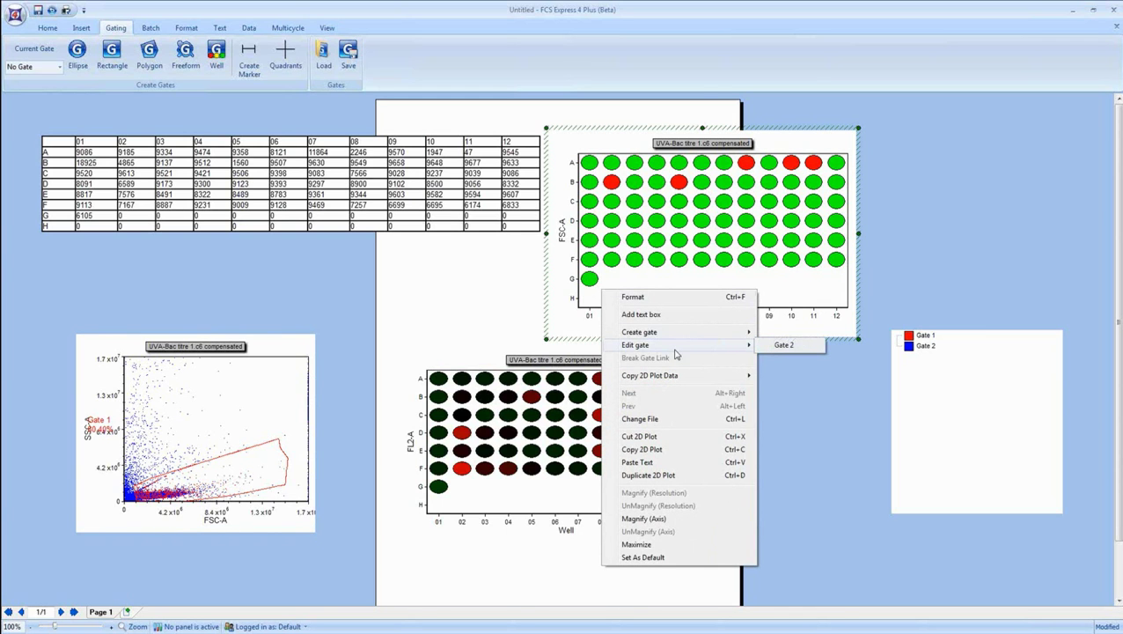
pyautogui.click(771, 346)
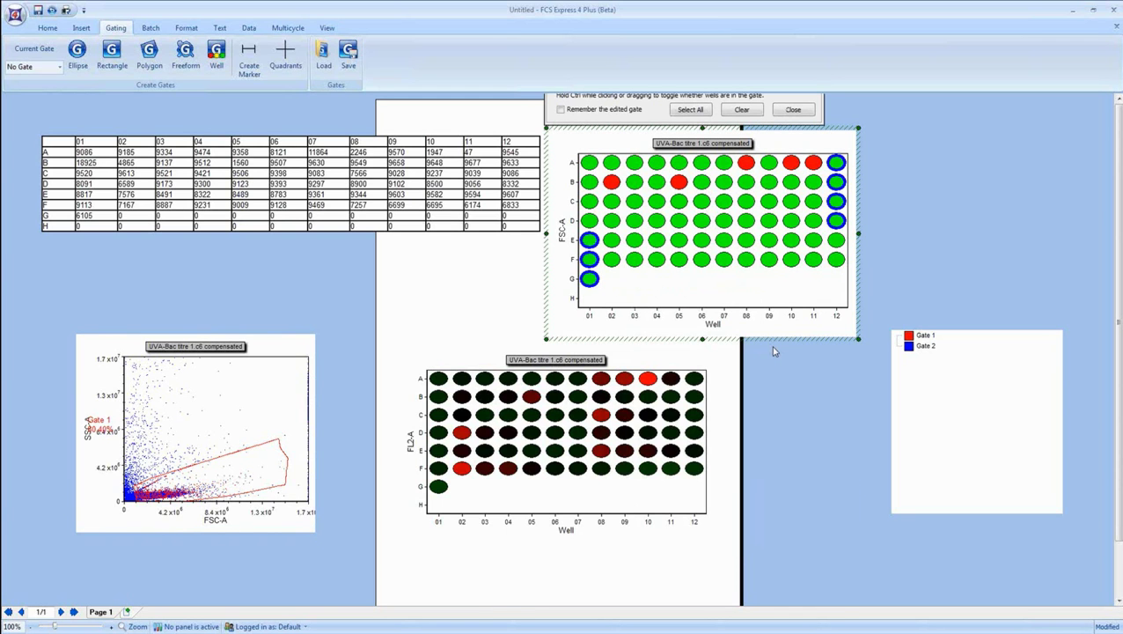
pyautogui.click(589, 222)
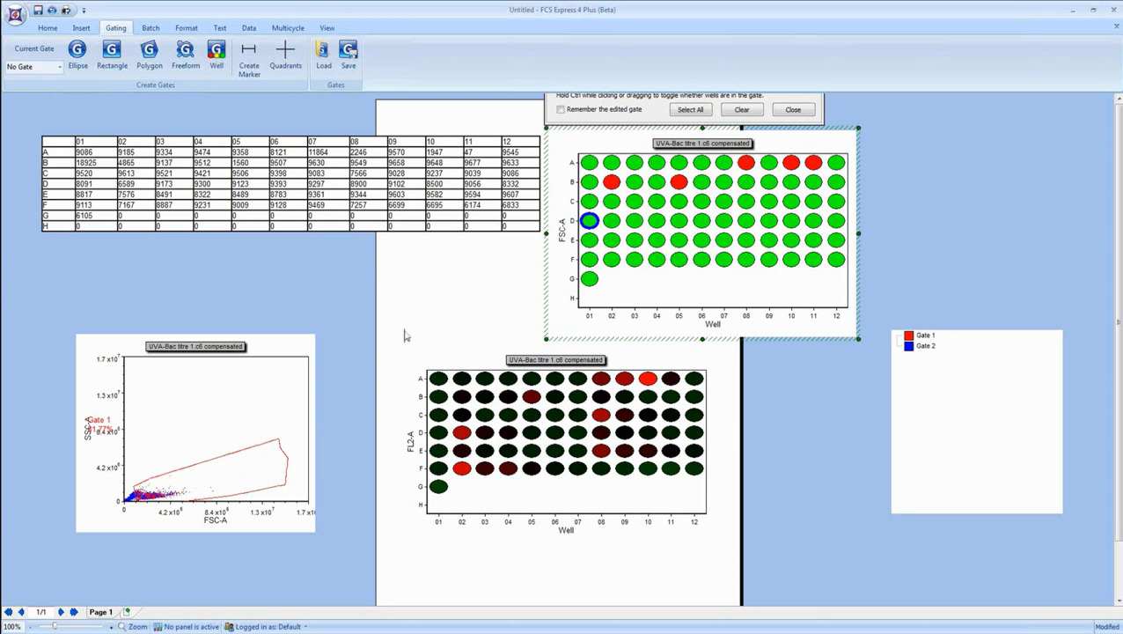
pyautogui.click(591, 239)
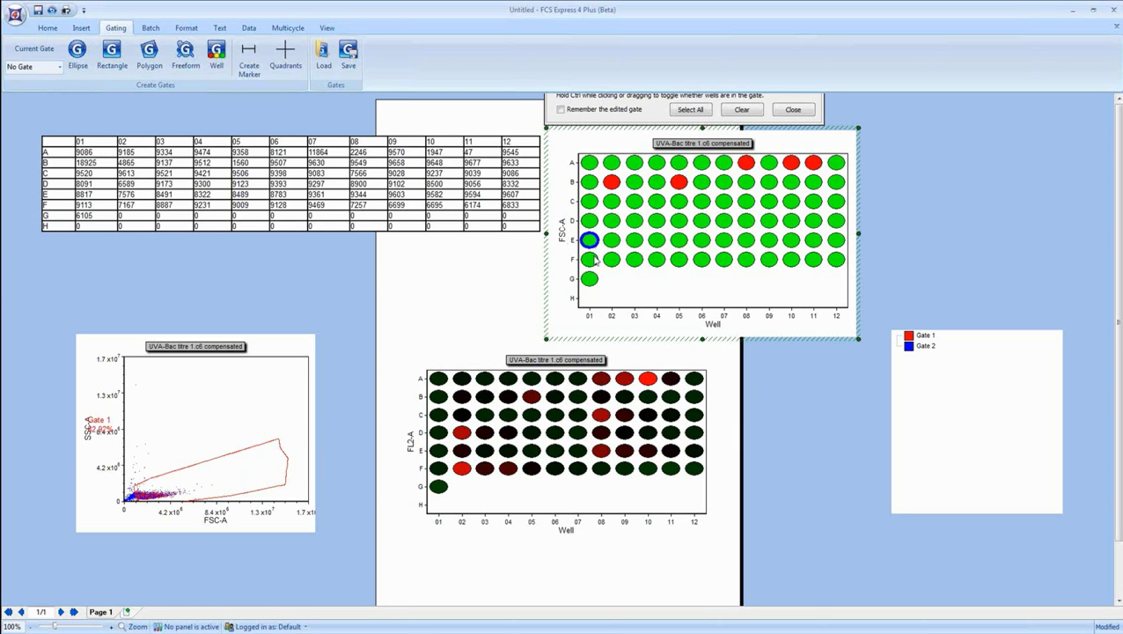
pyautogui.click(590, 259)
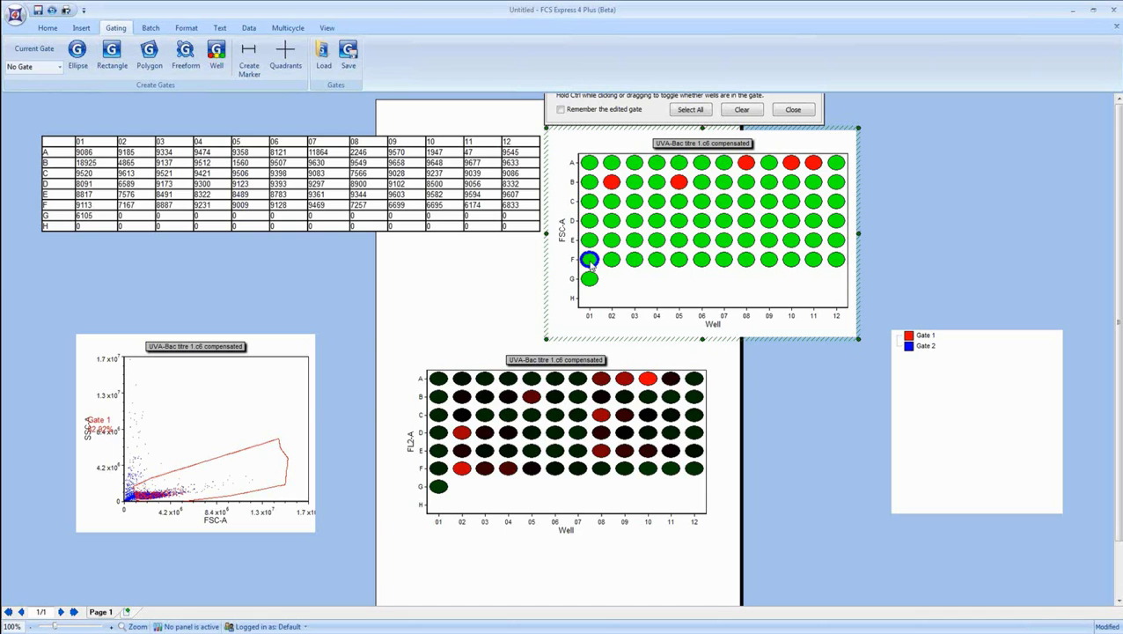
# Move Gate 2 through the red wells A11, A10, A08, B05 and B02 one at a time, and back to A11.
pyautogui.click(814, 162)
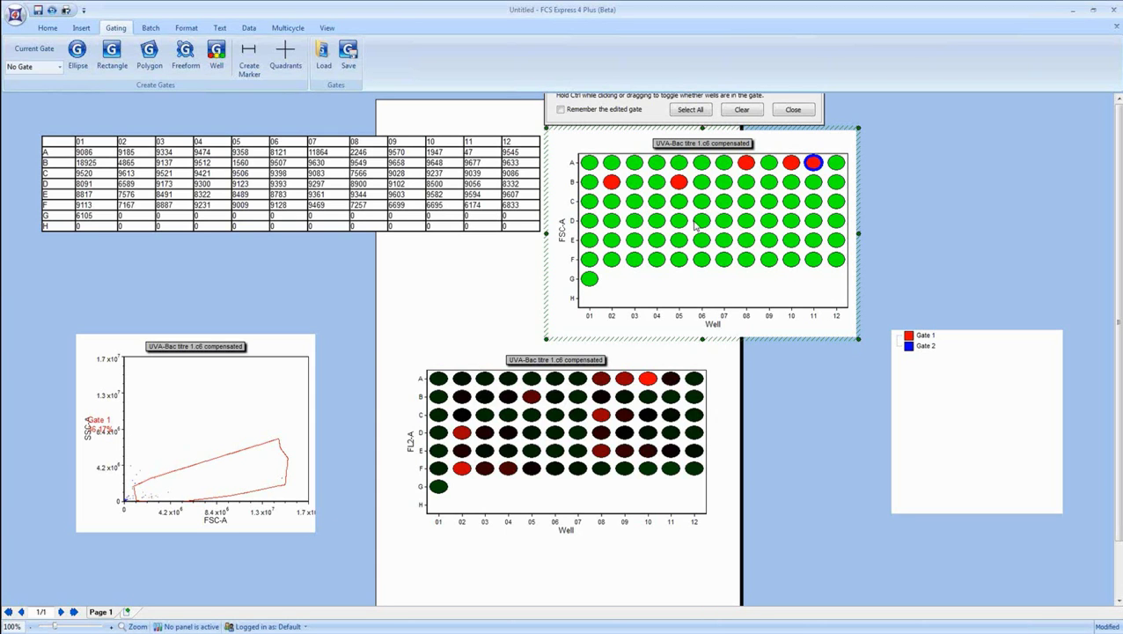
pyautogui.click(791, 163)
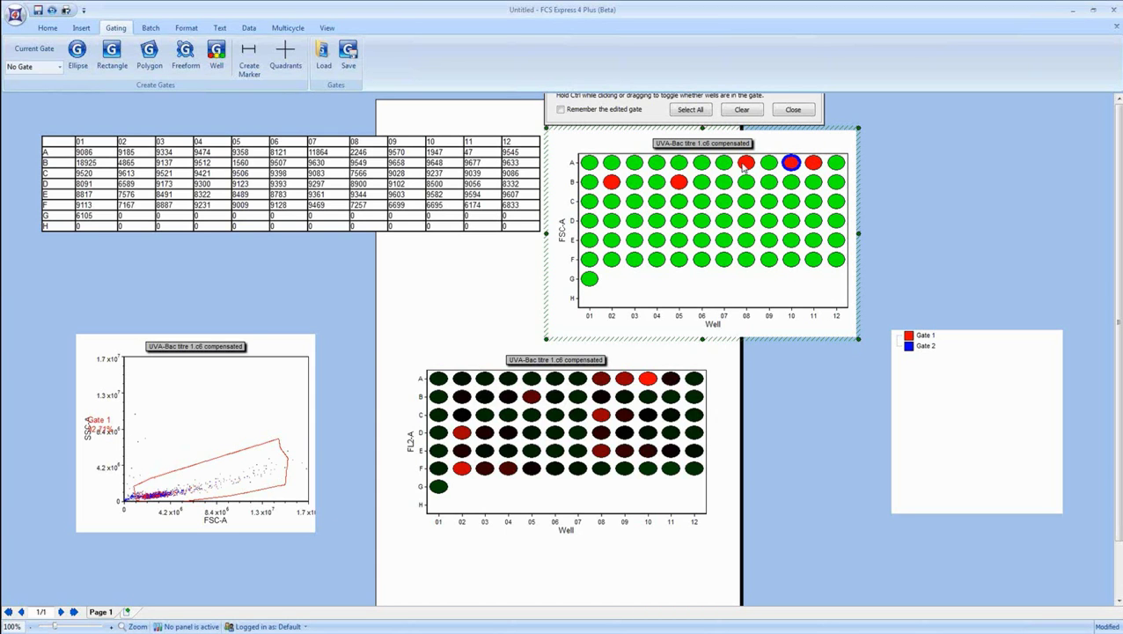
pyautogui.click(746, 163)
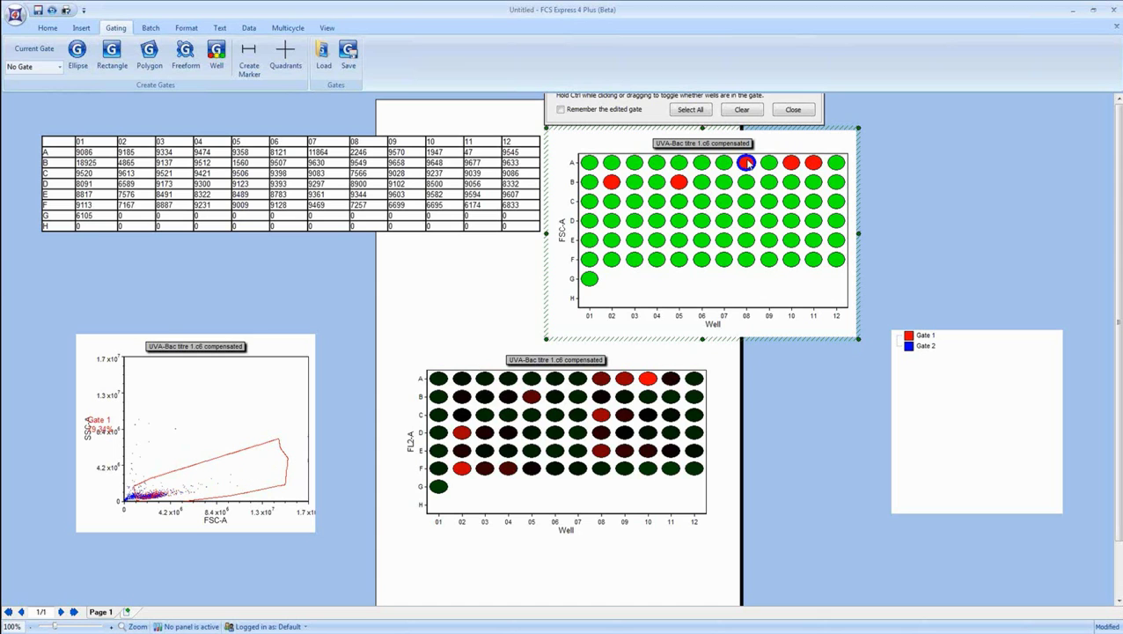
pyautogui.click(678, 184)
pyautogui.click(612, 182)
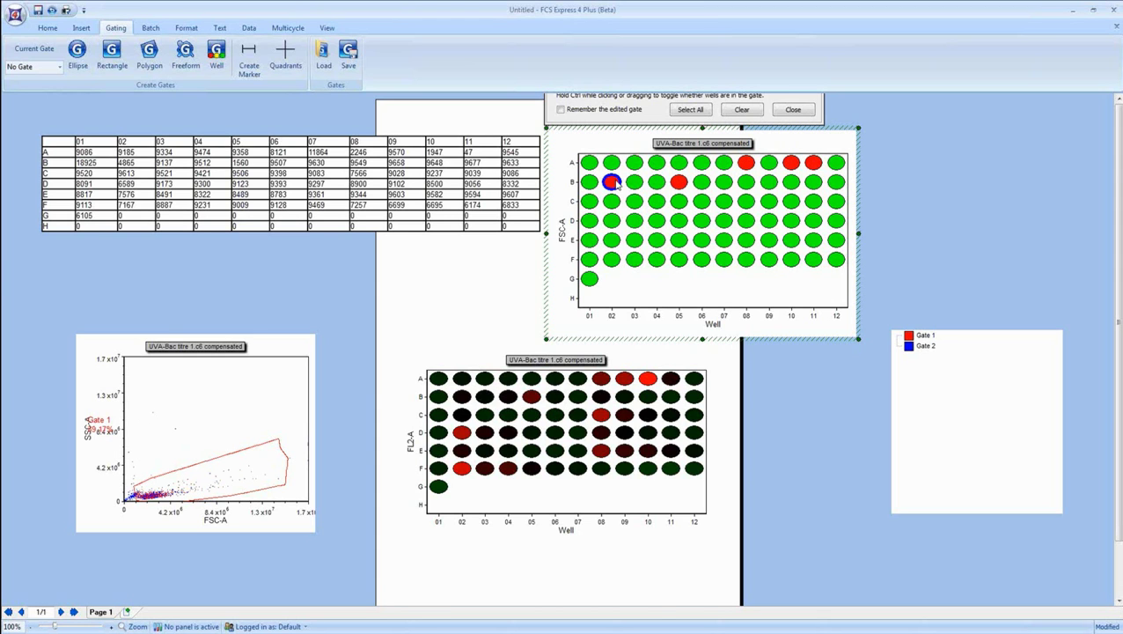
pyautogui.click(814, 163)
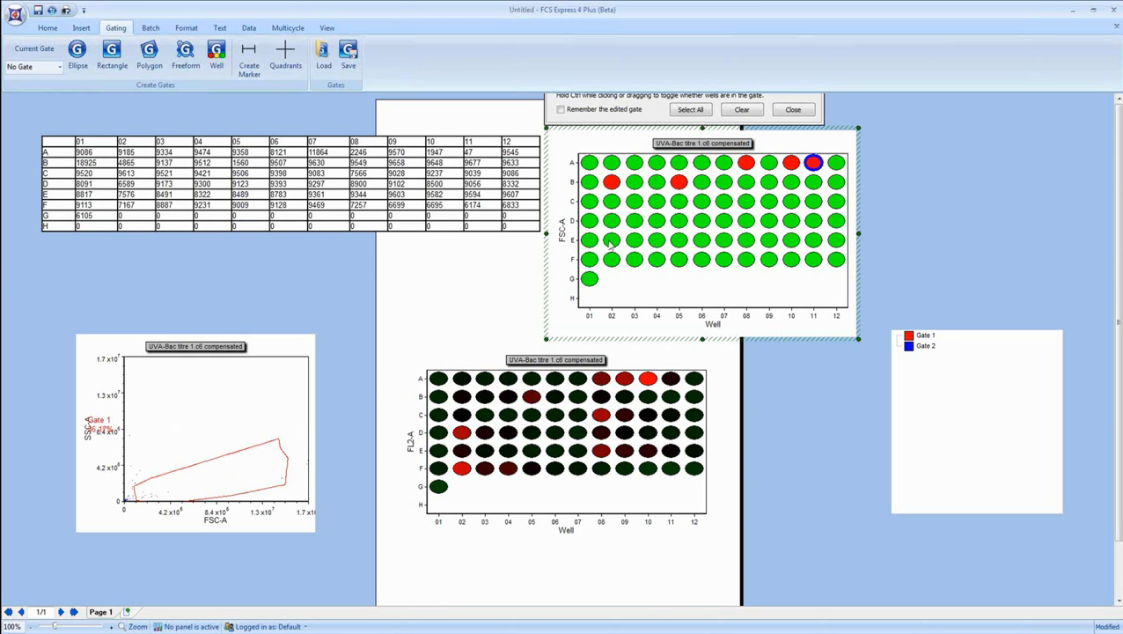
# Set Gate 2 to wells D01, E01 and F01 together and finish editing the gate.
pyautogui.click(589, 221)
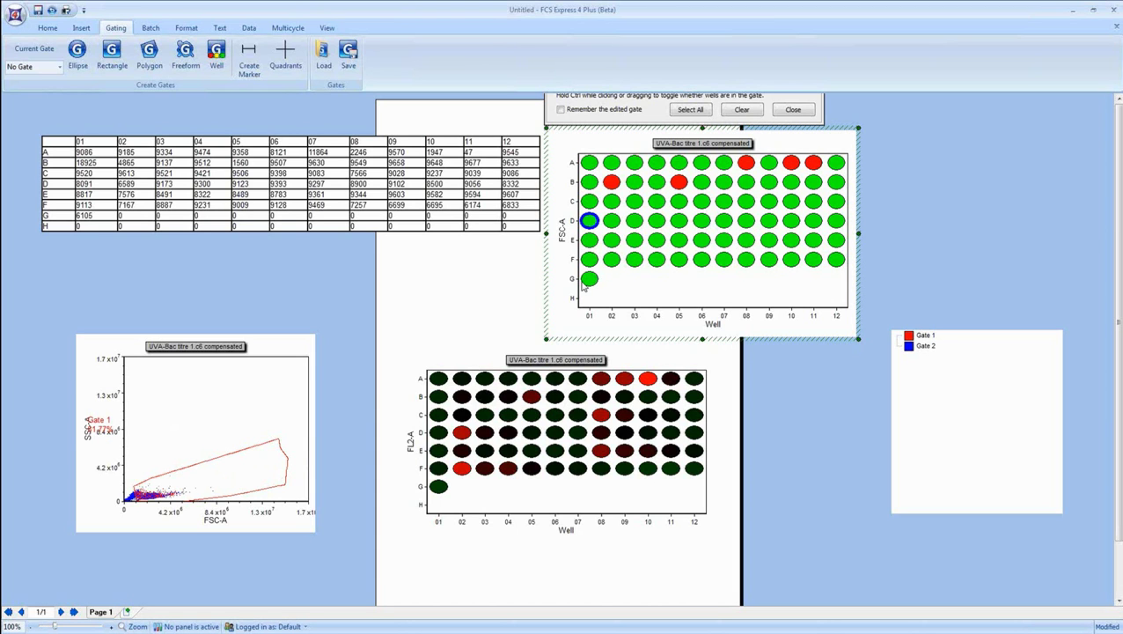
pyautogui.keyDown('ctrl'); pyautogui.click(589, 240); pyautogui.keyUp('ctrl')
pyautogui.keyDown('ctrl'); pyautogui.click(589, 259); pyautogui.keyUp('ctrl')
pyautogui.click(483, 291)
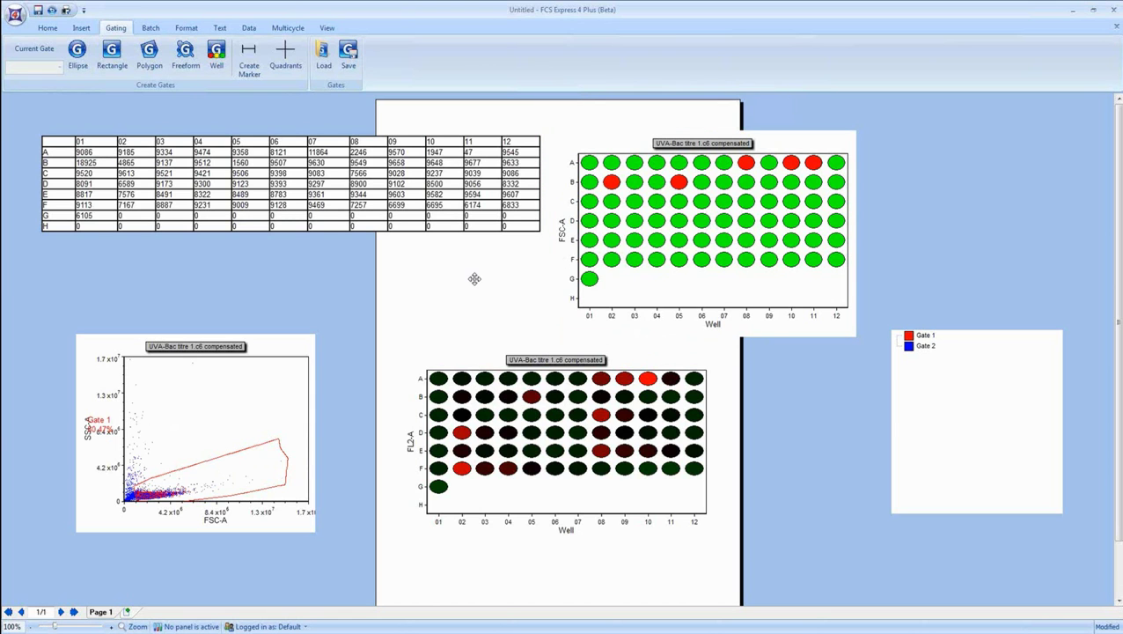
# Create a well gate on well A11 of the upper heat map, named exclusion, sky blue, excluding its events.
pyautogui.rightClick(614, 280)
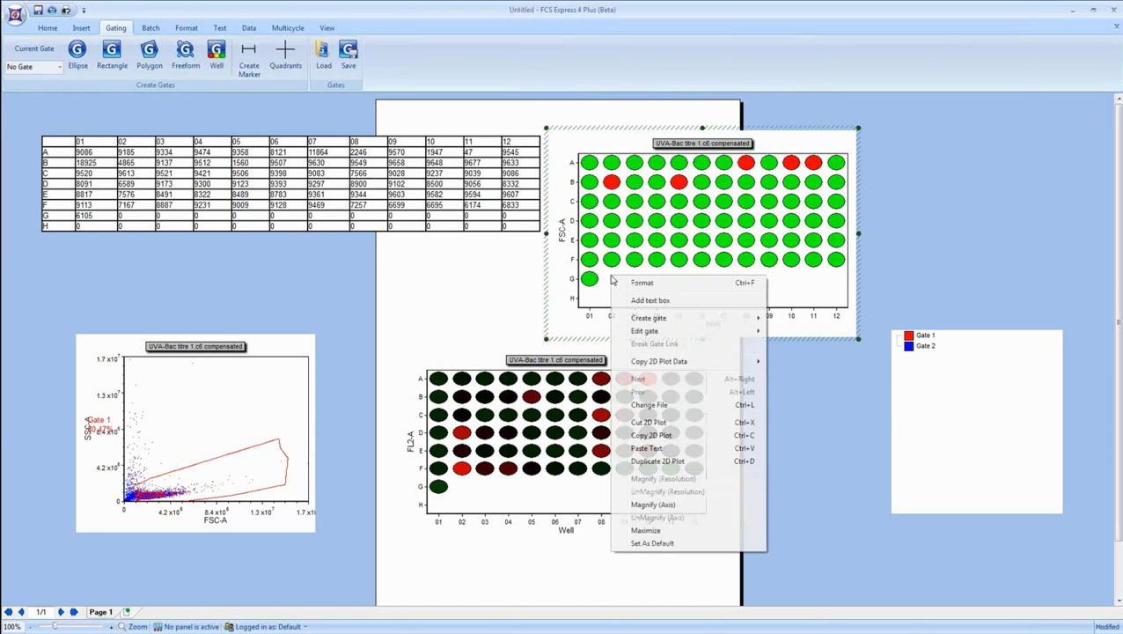
pyautogui.moveTo(658, 322)
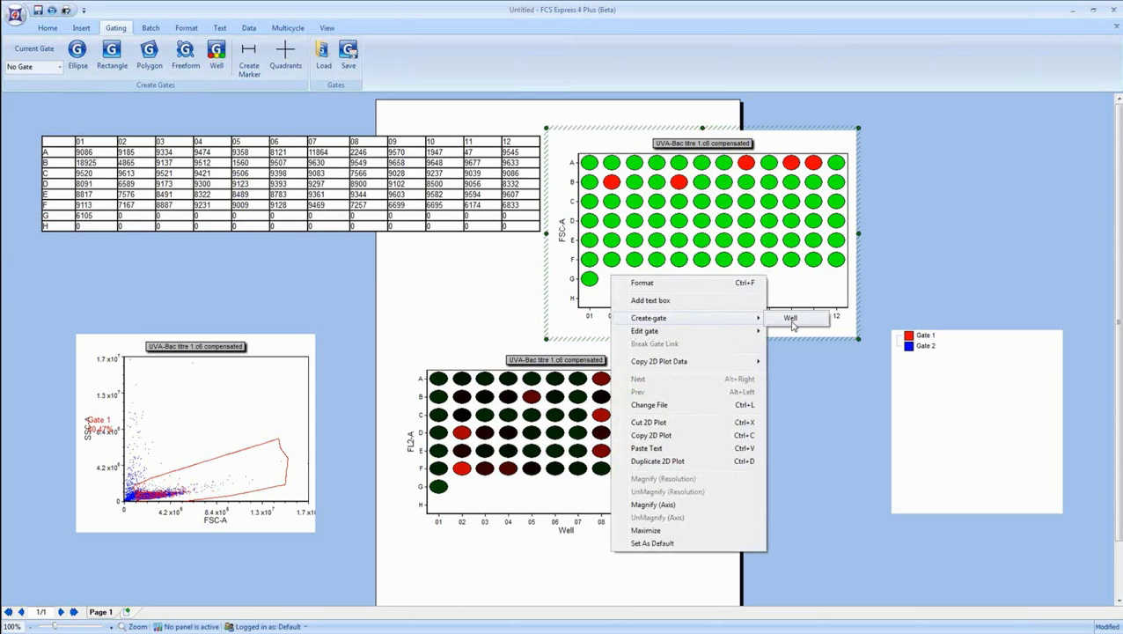
pyautogui.click(792, 319)
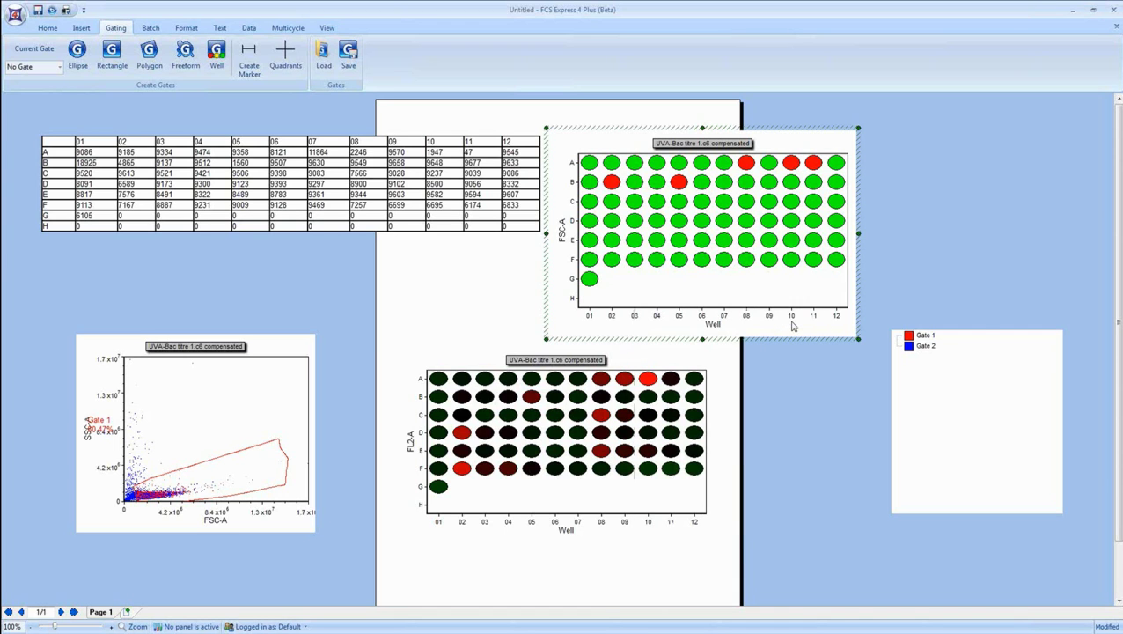
pyautogui.click(814, 165)
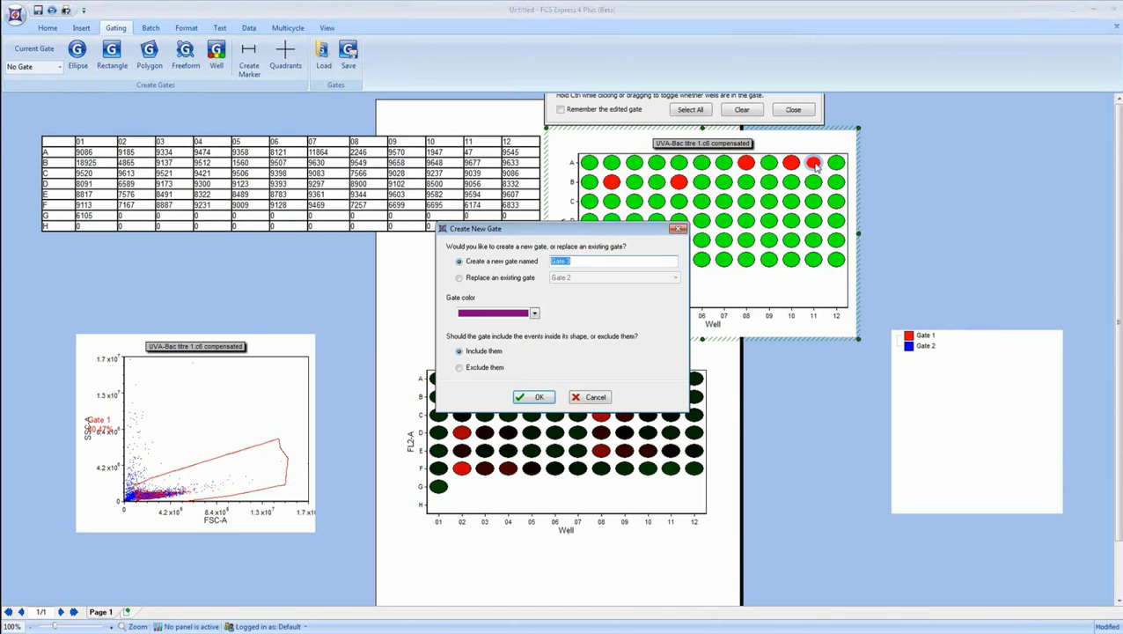
pyautogui.write('exclusion')
pyautogui.click(534, 313)
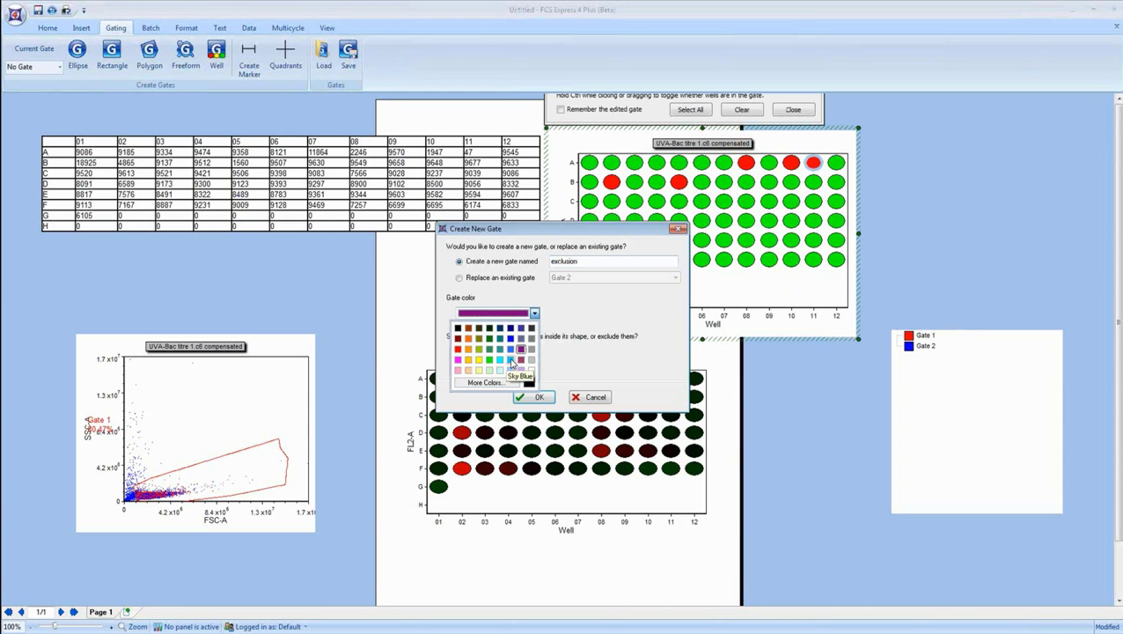
pyautogui.click(511, 363)
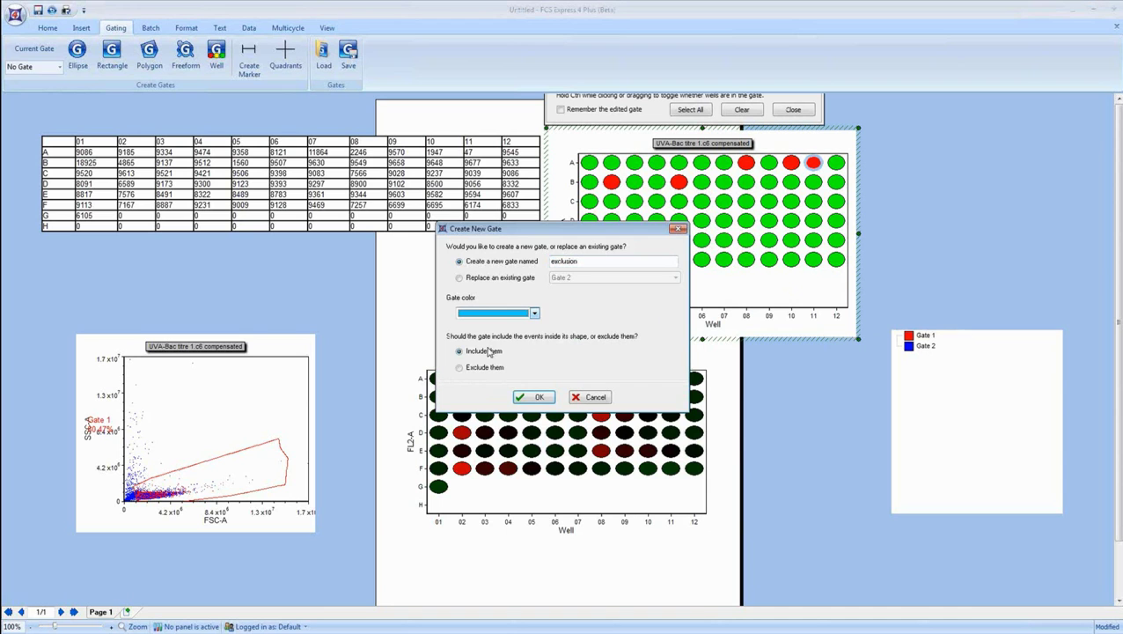
pyautogui.click(458, 367)
pyautogui.click(539, 397)
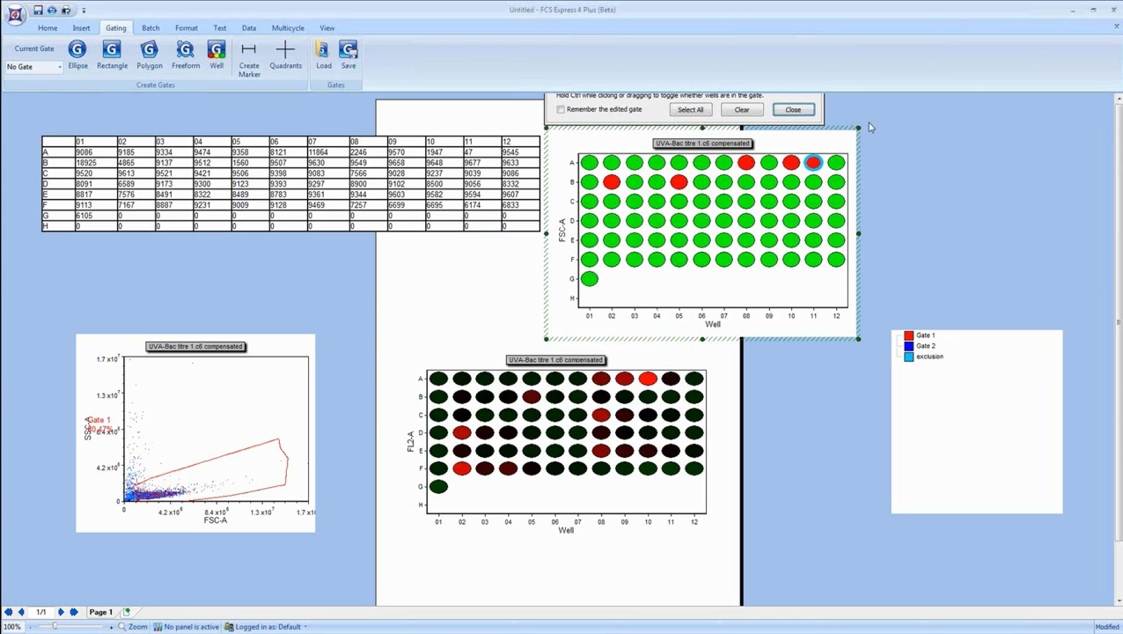
# Add the red wells A10, A08, B05 and B02 to the exclusion gate and finish editing it.
pyautogui.click(792, 163)
pyautogui.click(747, 164)
pyautogui.click(681, 183)
pyautogui.click(611, 183)
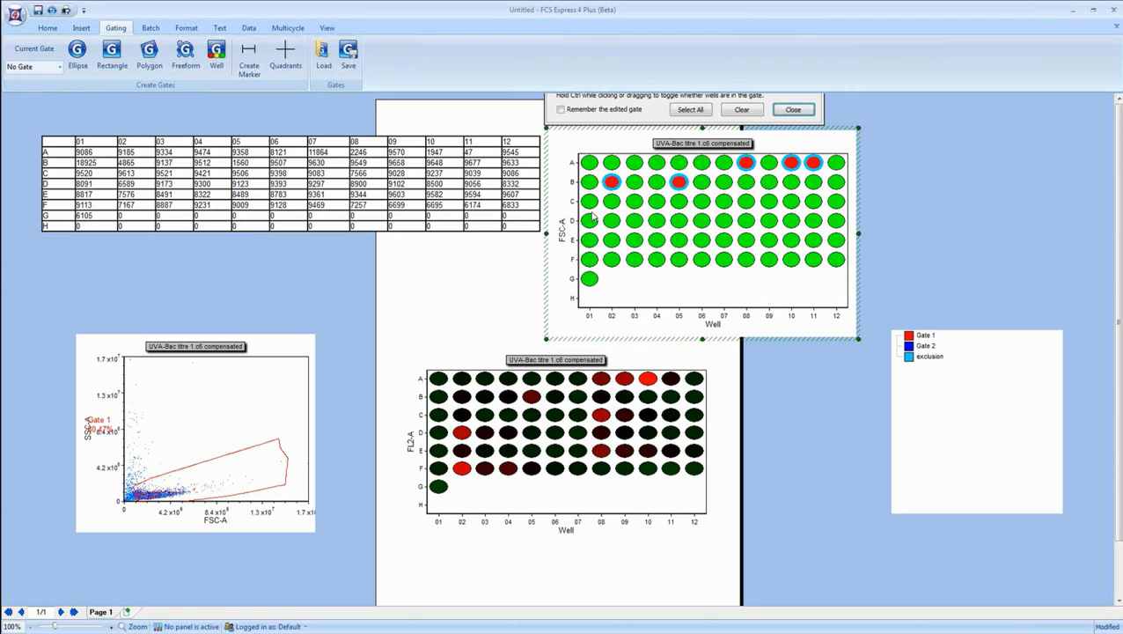
pyautogui.click(794, 109)
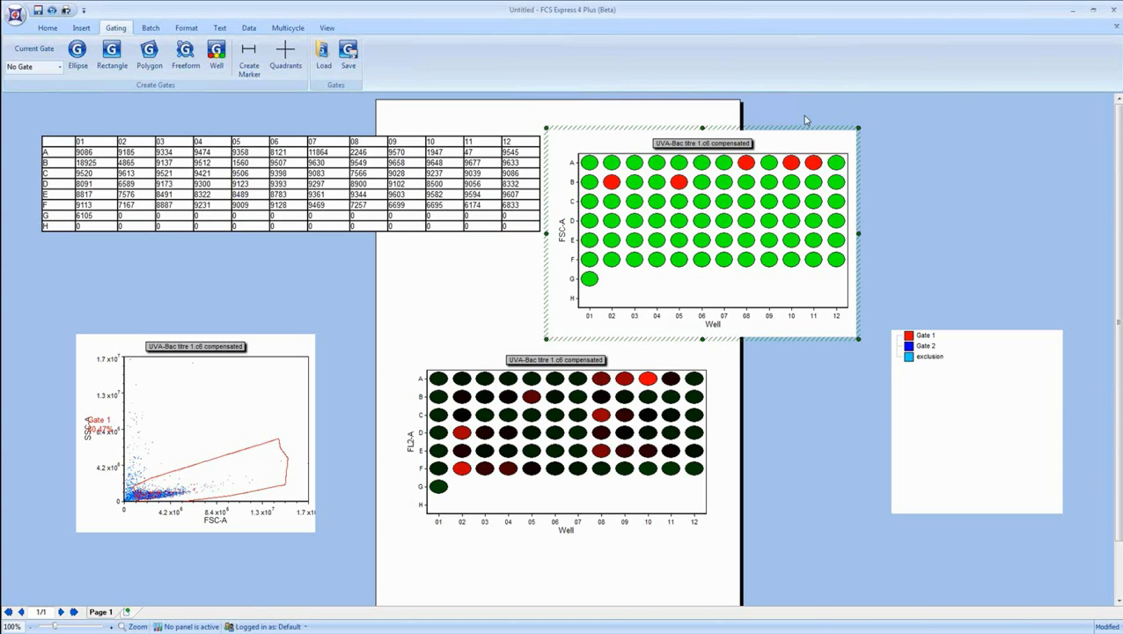
# Apply the exclusion gate to the FSC-A scatter plot in place of Gate 2.
pyautogui.click(915, 357)
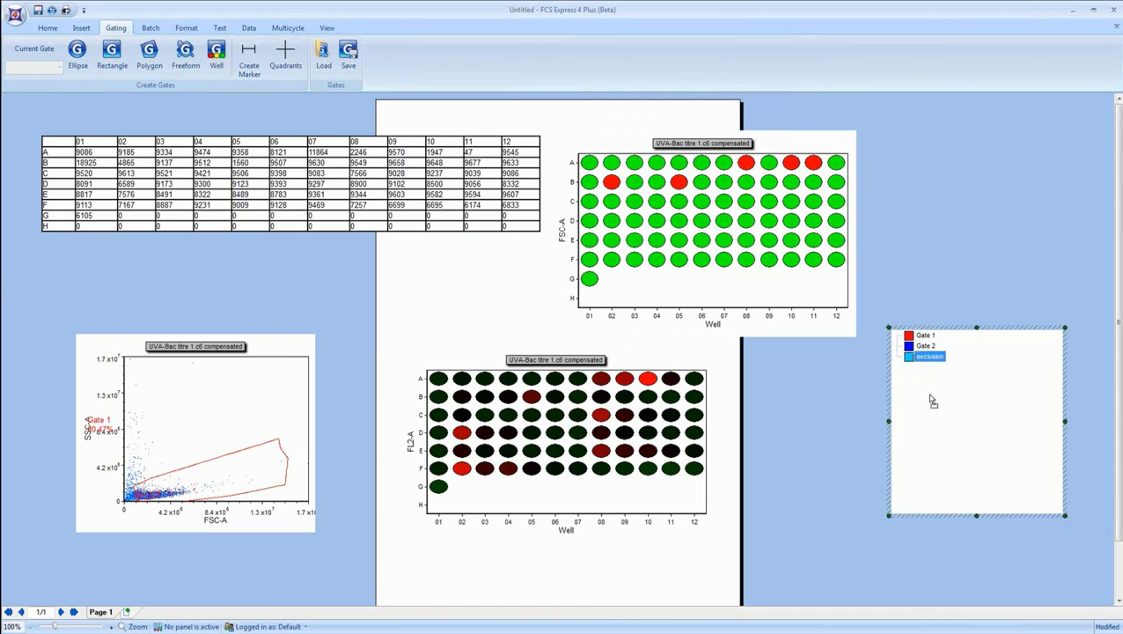
pyautogui.click(236, 412)
pyautogui.click(273, 331)
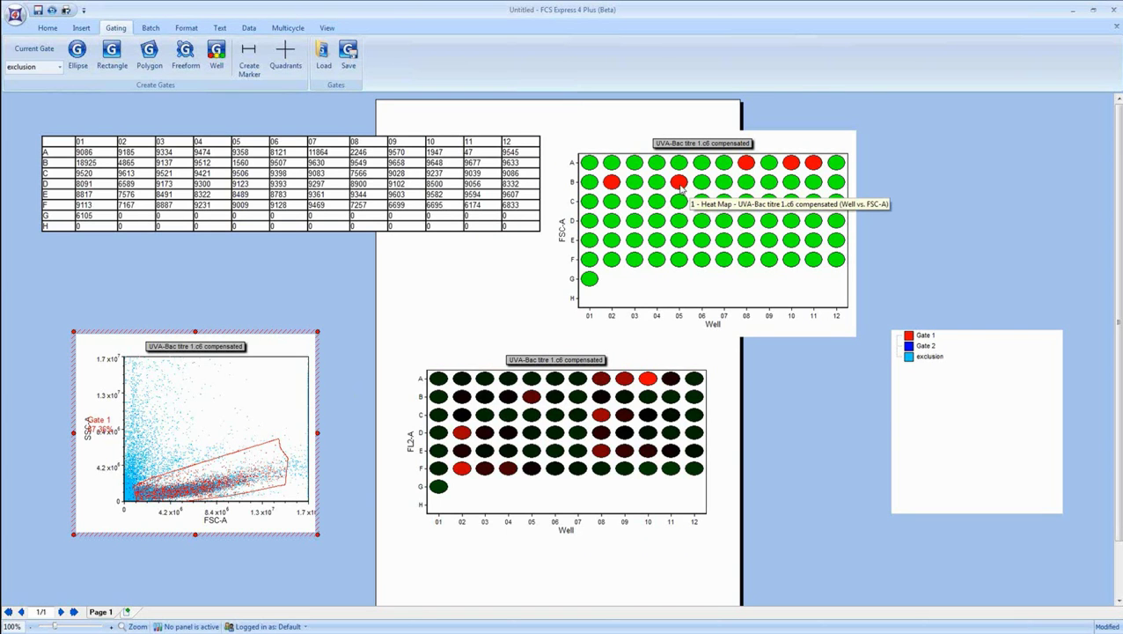
# Edit the exclusion gate on the upper heat map, setting it to wells C02 to F12 and finally to B01 to H12.
pyautogui.rightClick(692, 257)
pyautogui.moveTo(794, 311)
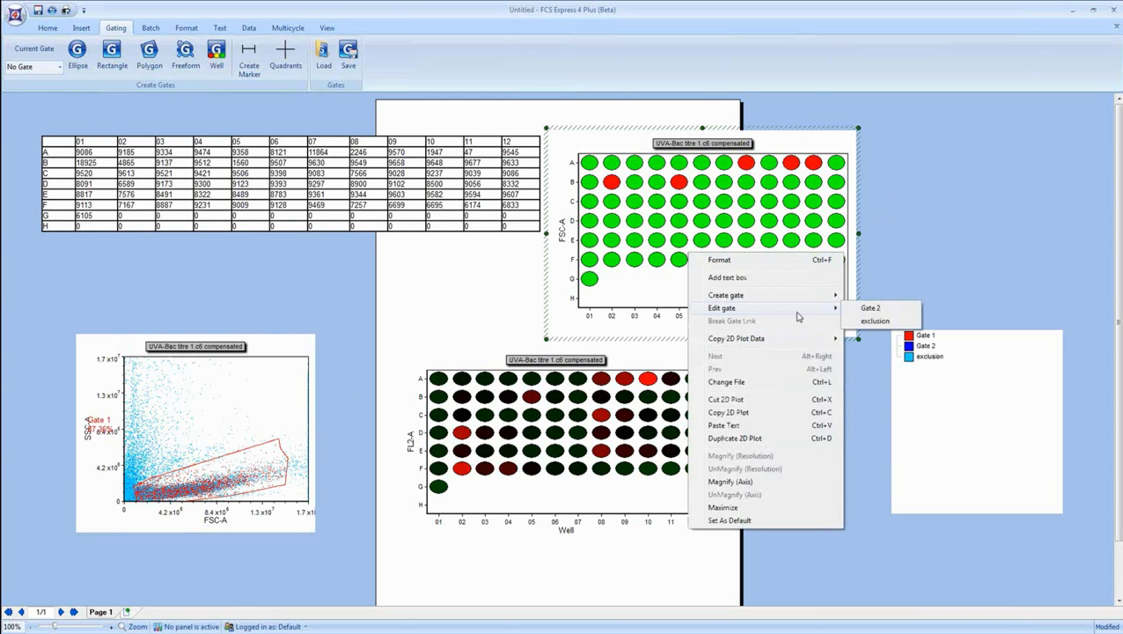
pyautogui.click(872, 323)
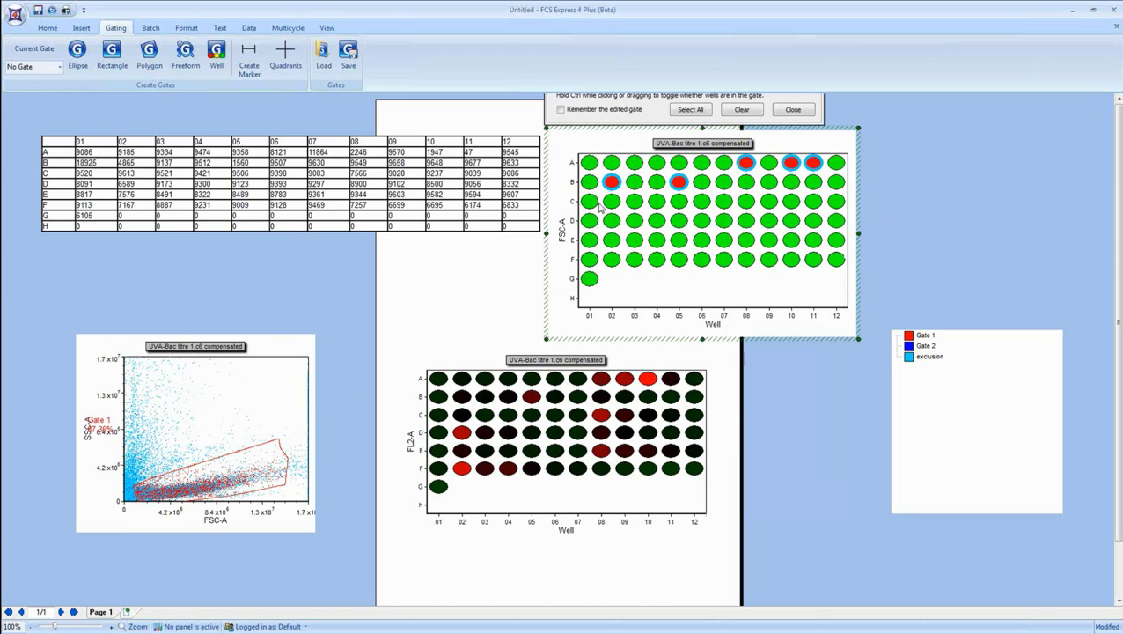
pyautogui.moveTo(602, 199); pyautogui.dragTo(845, 268)
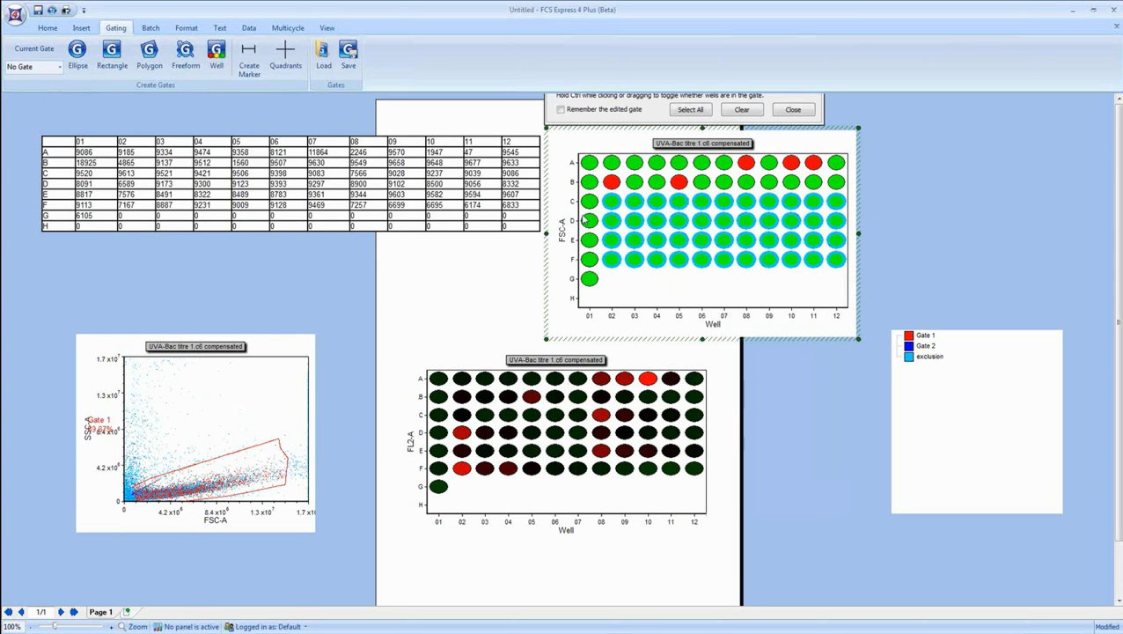
pyautogui.moveTo(581, 183); pyautogui.dragTo(843, 303)
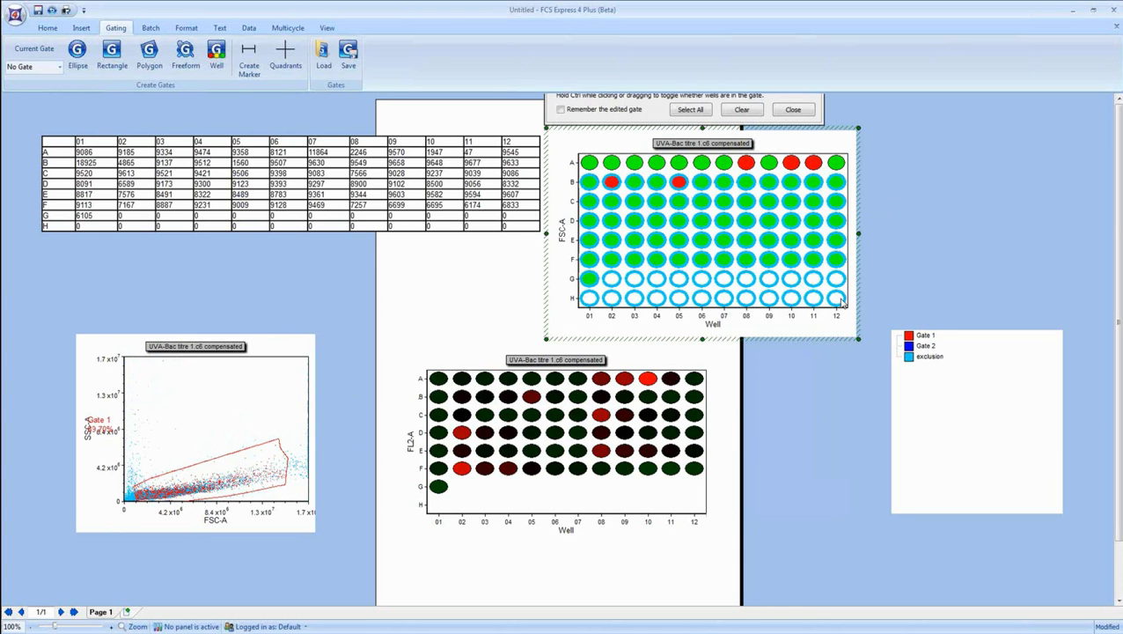
# Reduce the exclusion gate to the red wells A08, A10, A11, B02 and B05 and finish editing it.
pyautogui.click(727, 183)
pyautogui.click(745, 164)
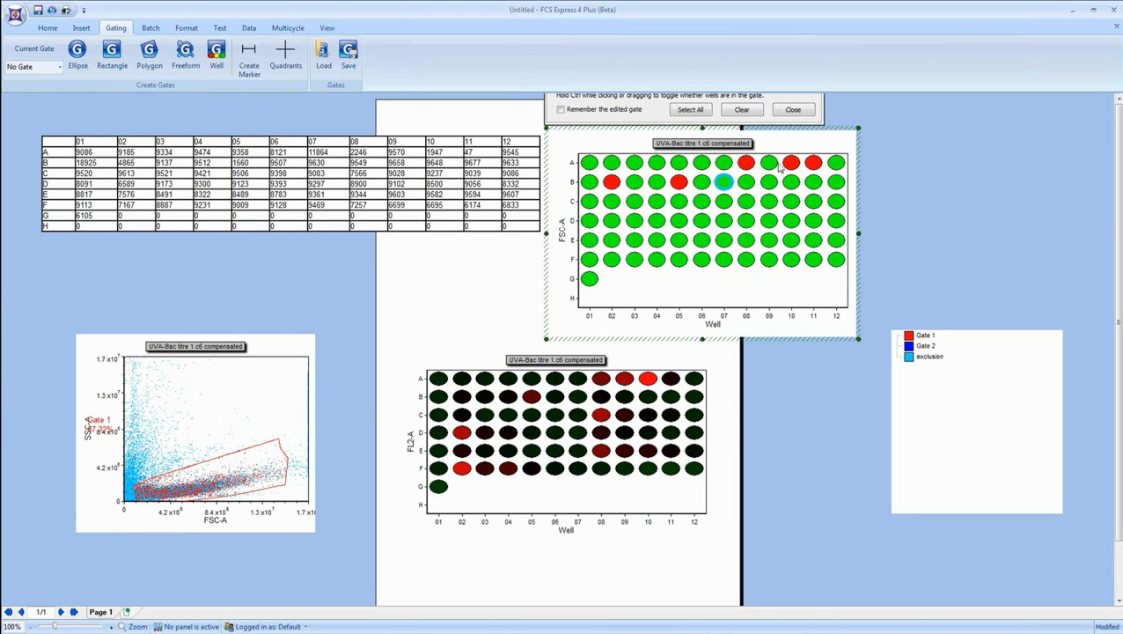
pyautogui.keyDown('ctrl'); pyautogui.click(792, 164); pyautogui.keyUp('ctrl')
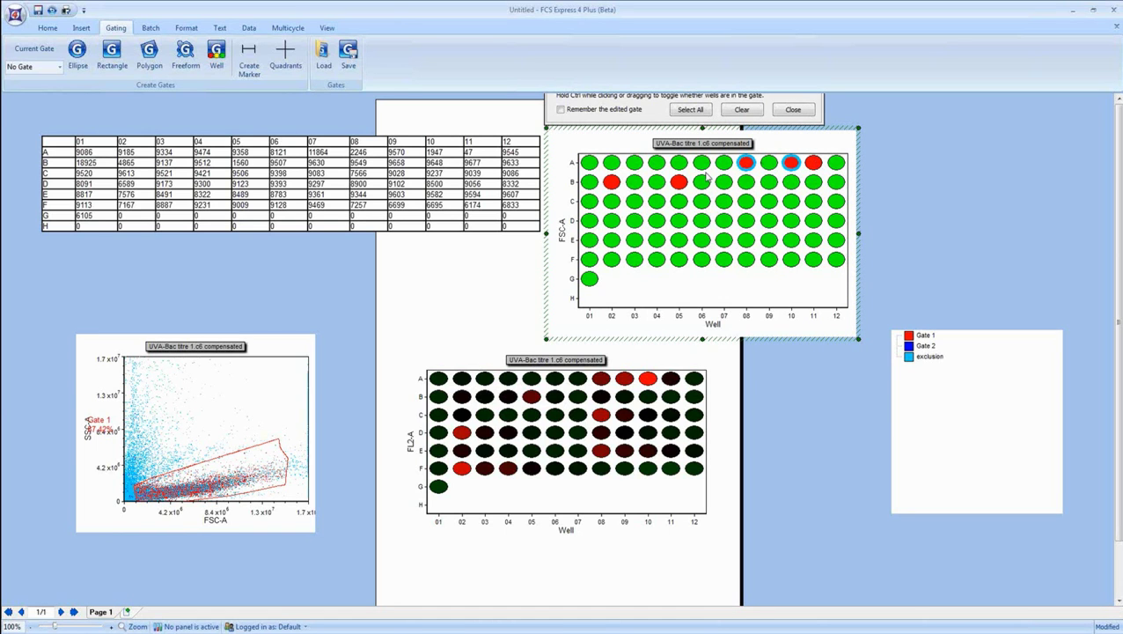
pyautogui.keyDown('ctrl'); pyautogui.click(683, 183); pyautogui.keyUp('ctrl')
pyautogui.keyDown('ctrl'); pyautogui.click(611, 182); pyautogui.keyUp('ctrl')
pyautogui.keyDown('ctrl'); pyautogui.click(818, 166); pyautogui.keyUp('ctrl')
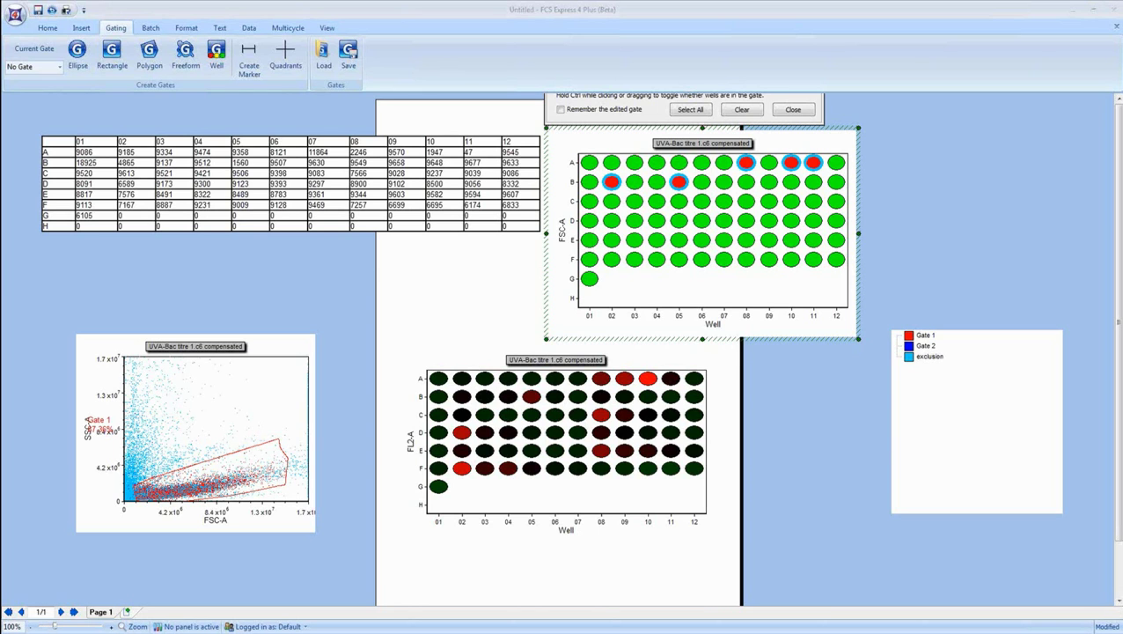
pyautogui.click(898, 269)
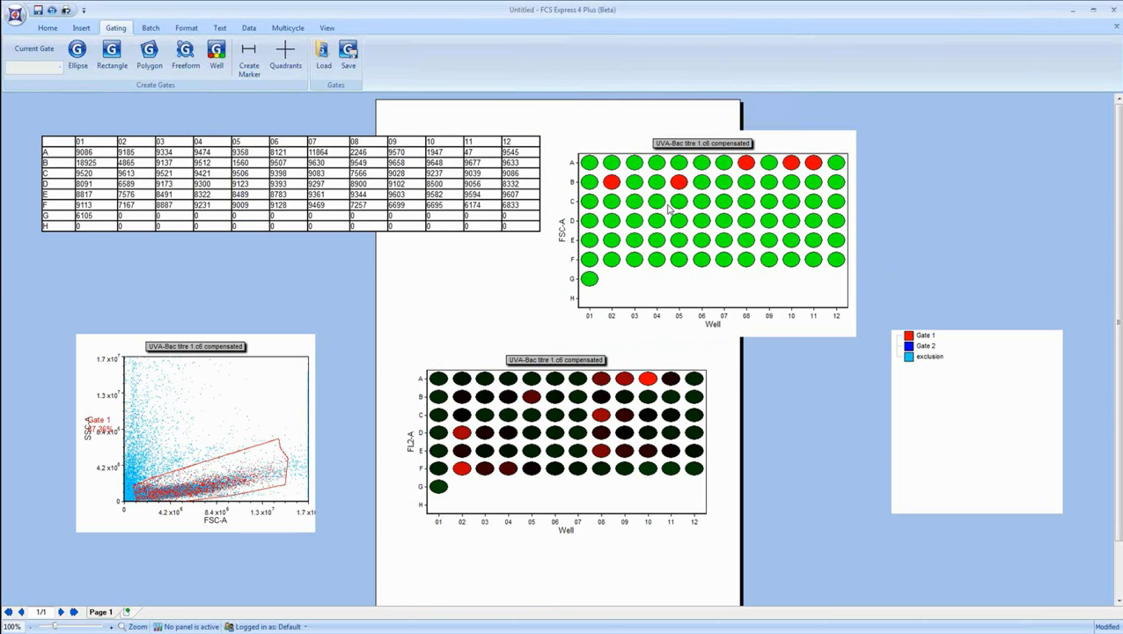
# Open the recent layout High Content Heatmap Demo.fey.
pyautogui.click(643, 357)
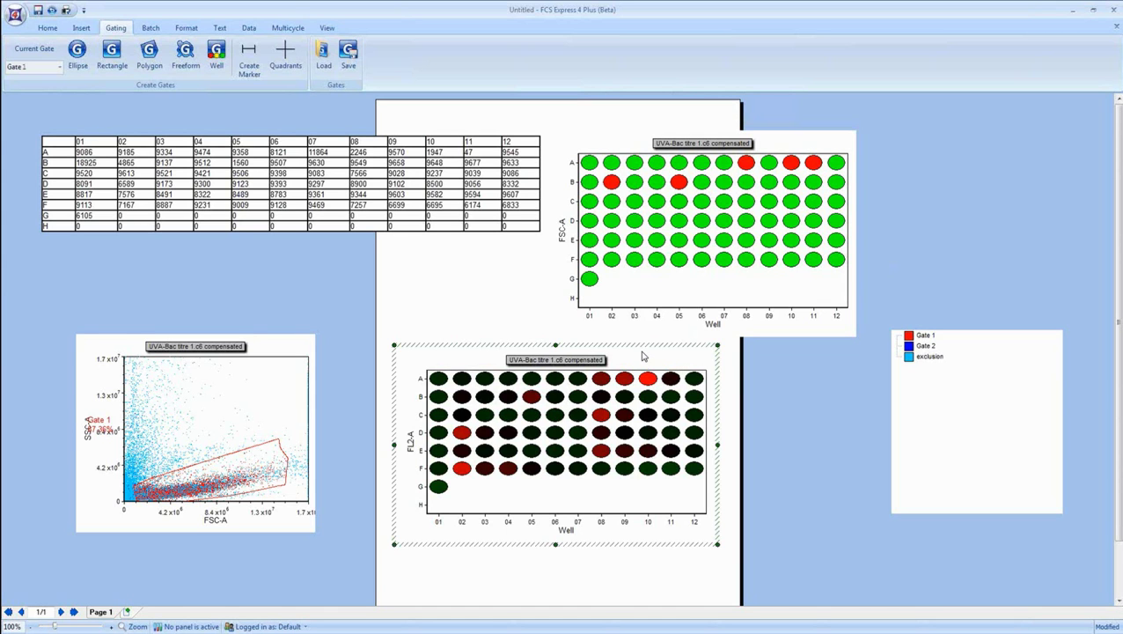
pyautogui.click(328, 291)
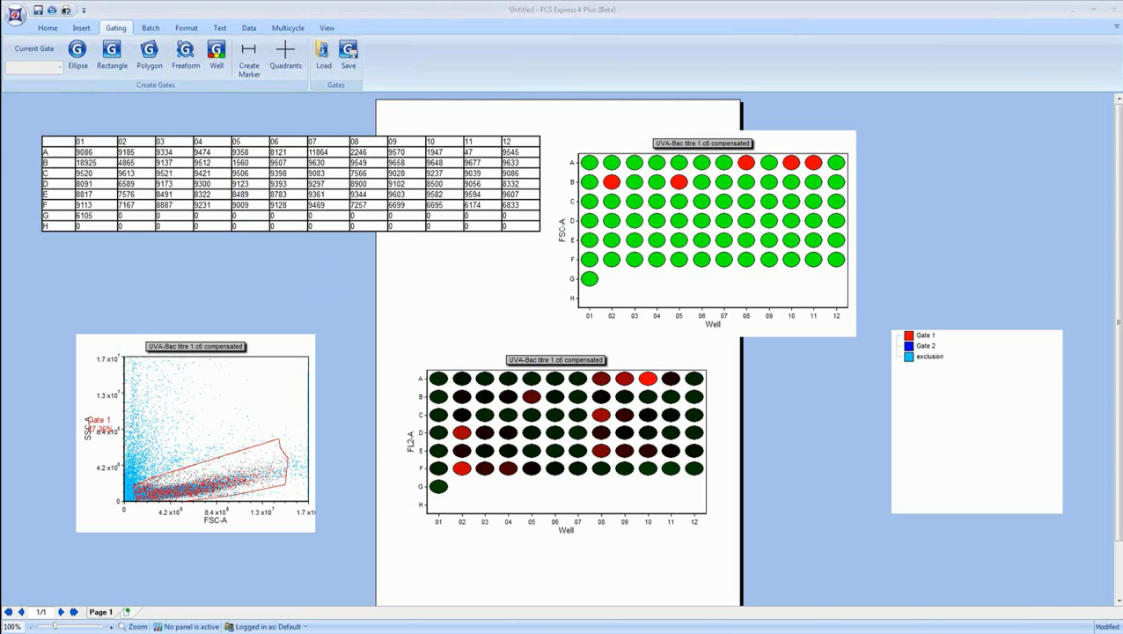
pyautogui.click(15, 15)
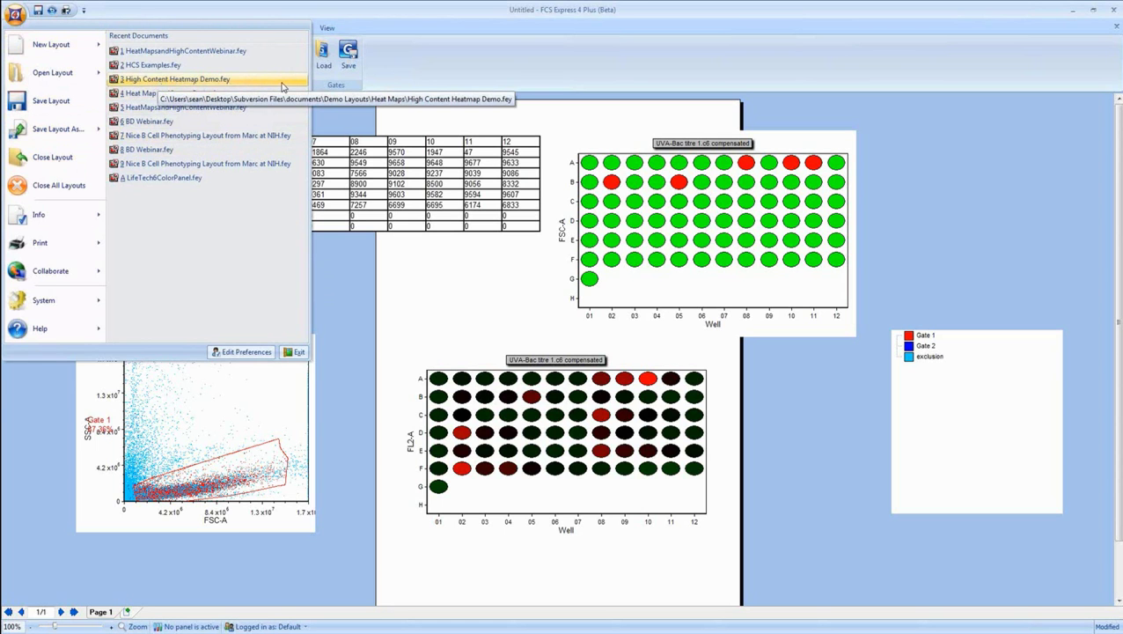
pyautogui.click(161, 81)
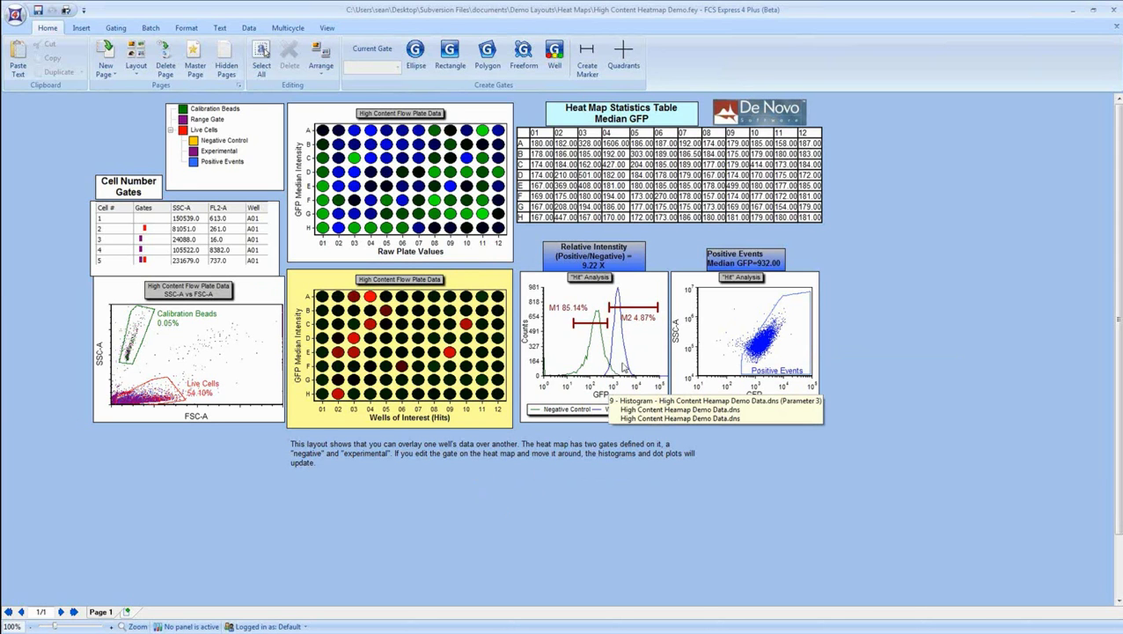
# Examine the GFP histogram, the Positive Events dot plot and the gates that can be edited on the Wells of Interest heat map.
pyautogui.click(652, 301)
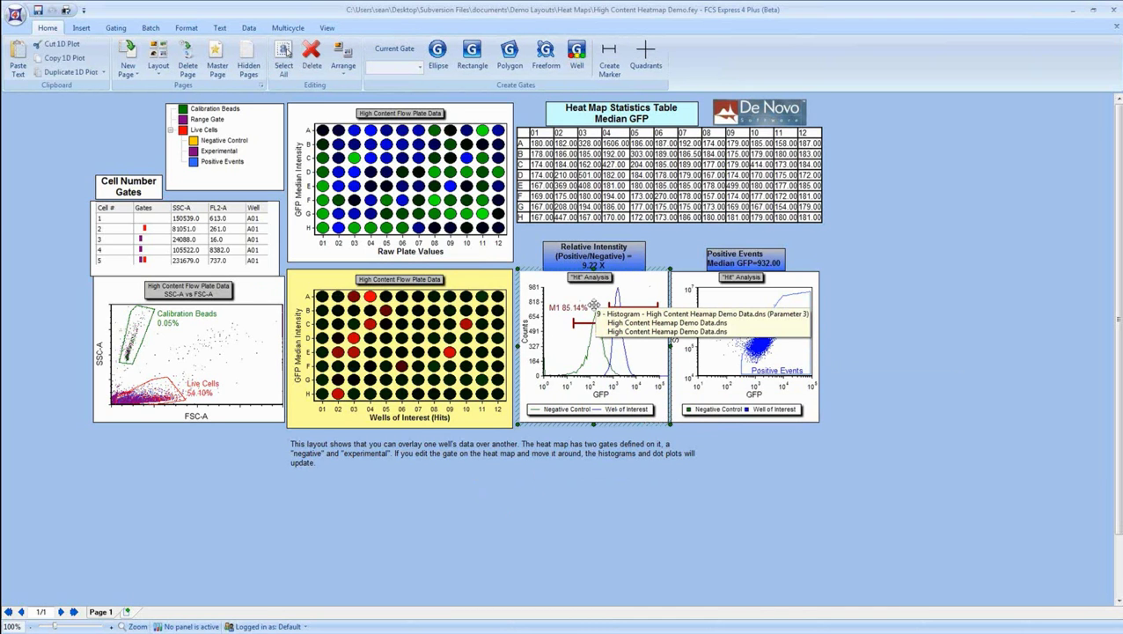
pyautogui.click(598, 537)
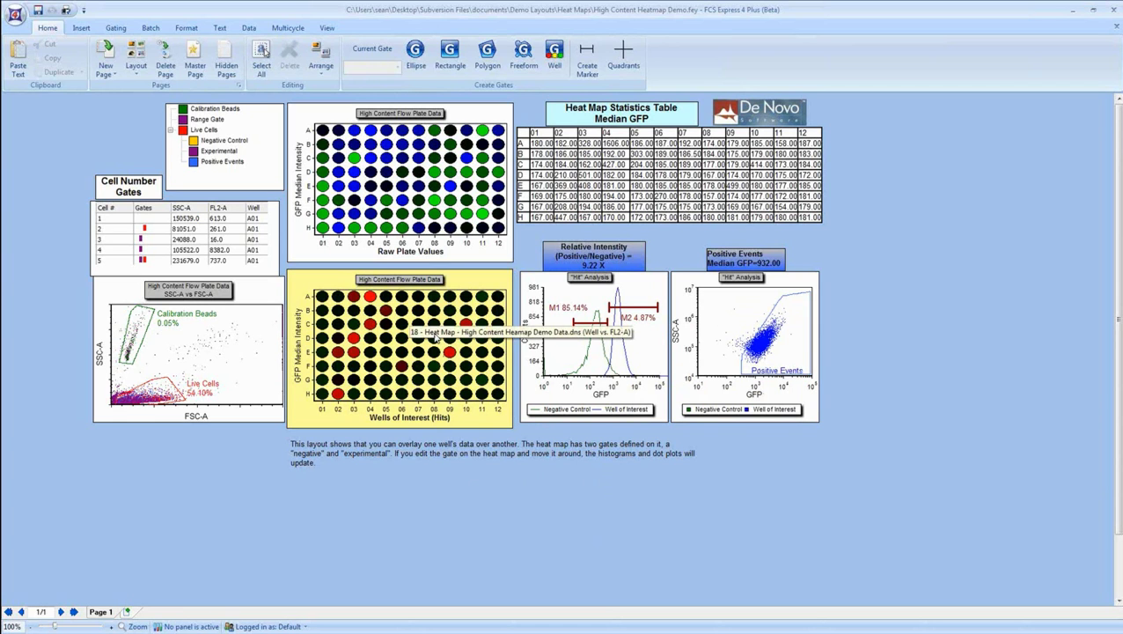
pyautogui.click(728, 315)
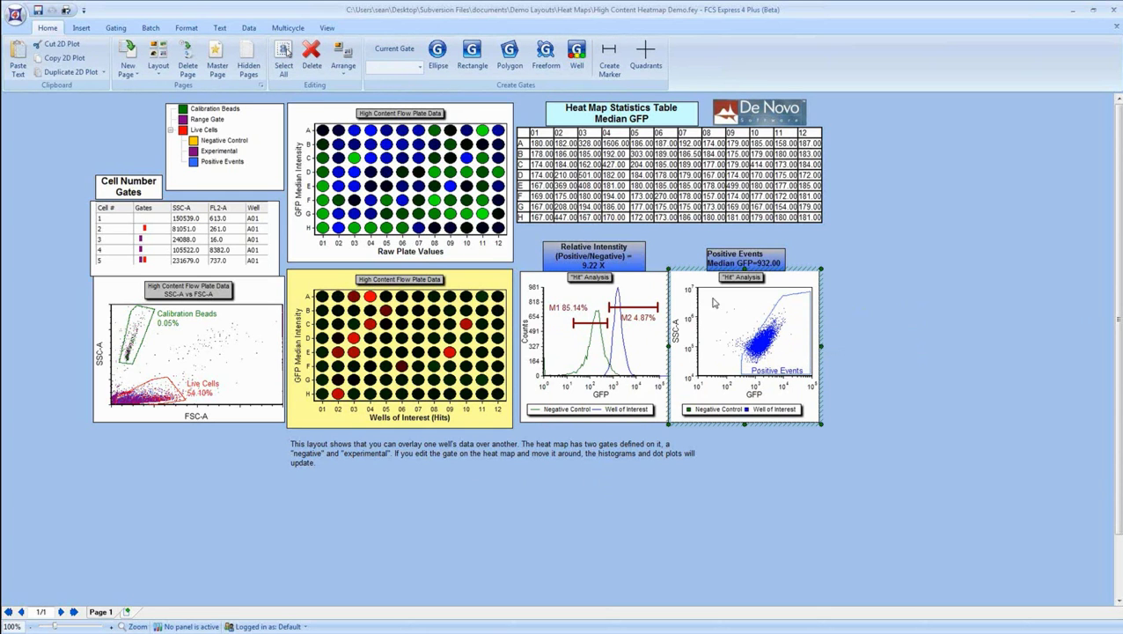
pyautogui.rightClick(433, 380)
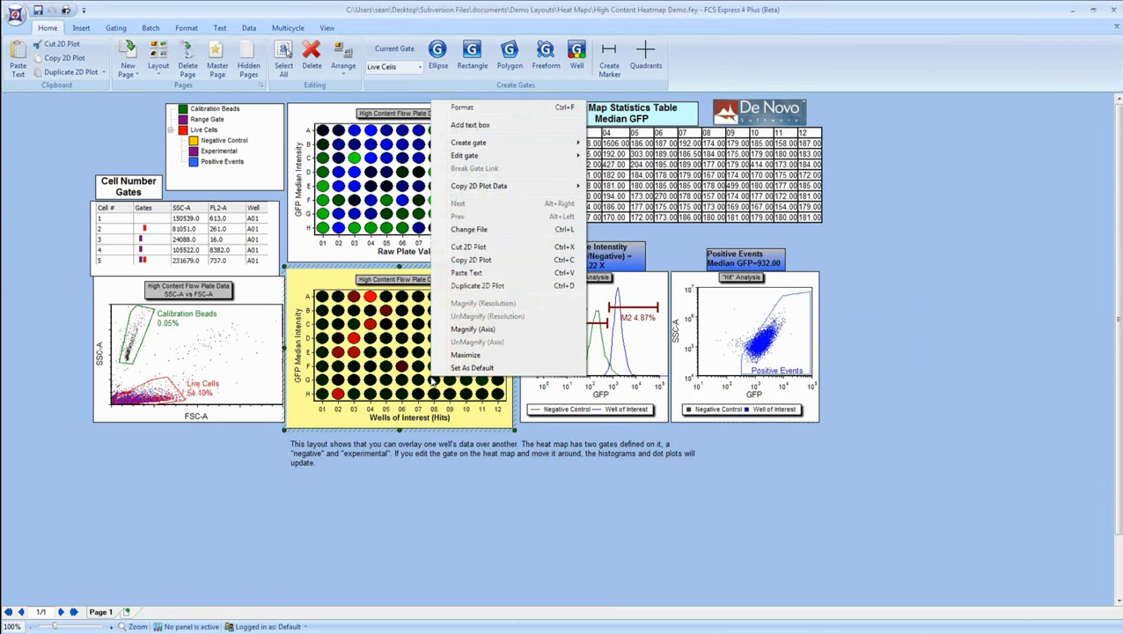
pyautogui.moveTo(499, 156)
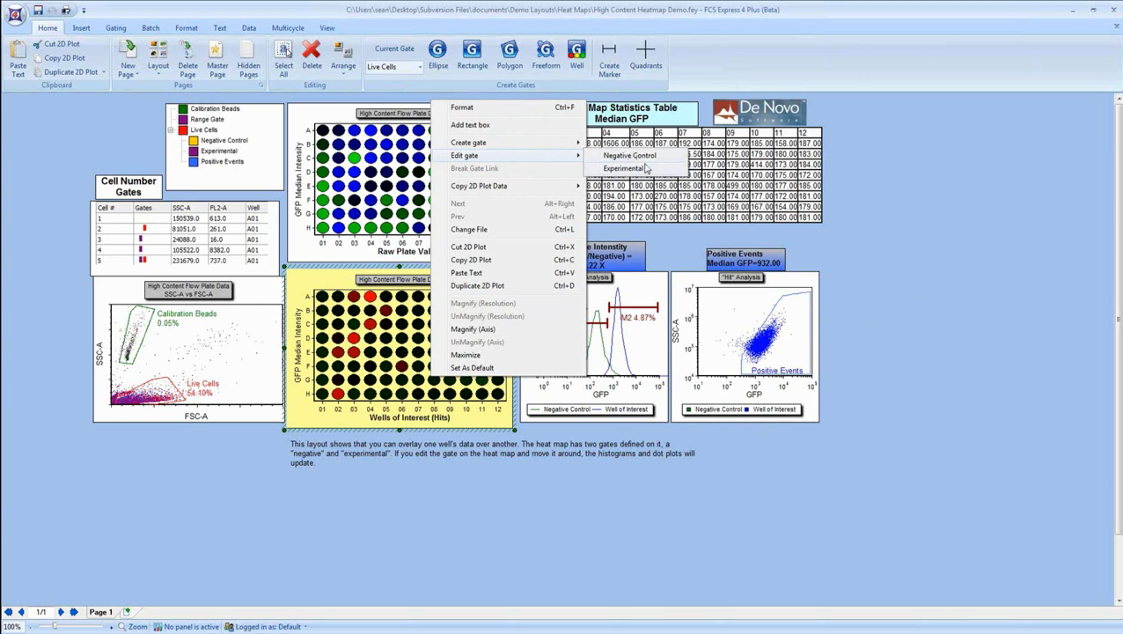
pyautogui.click(937, 284)
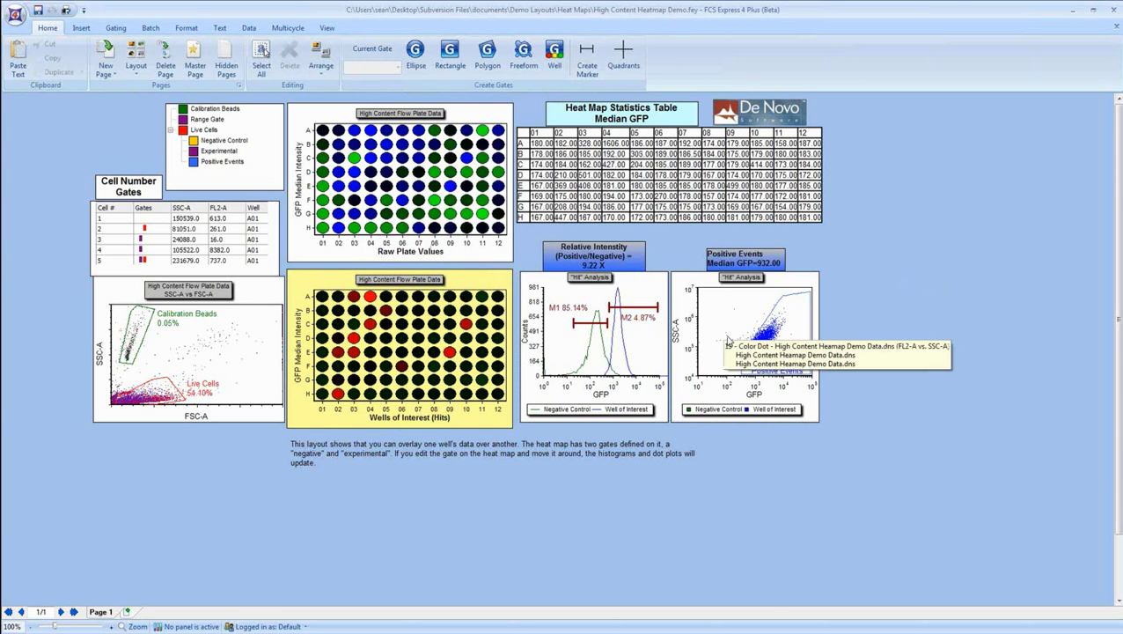
# Review the gate, color and legend settings of both overlays in the Positive Events dot plot without changing them.
pyautogui.rightClick(727, 341)
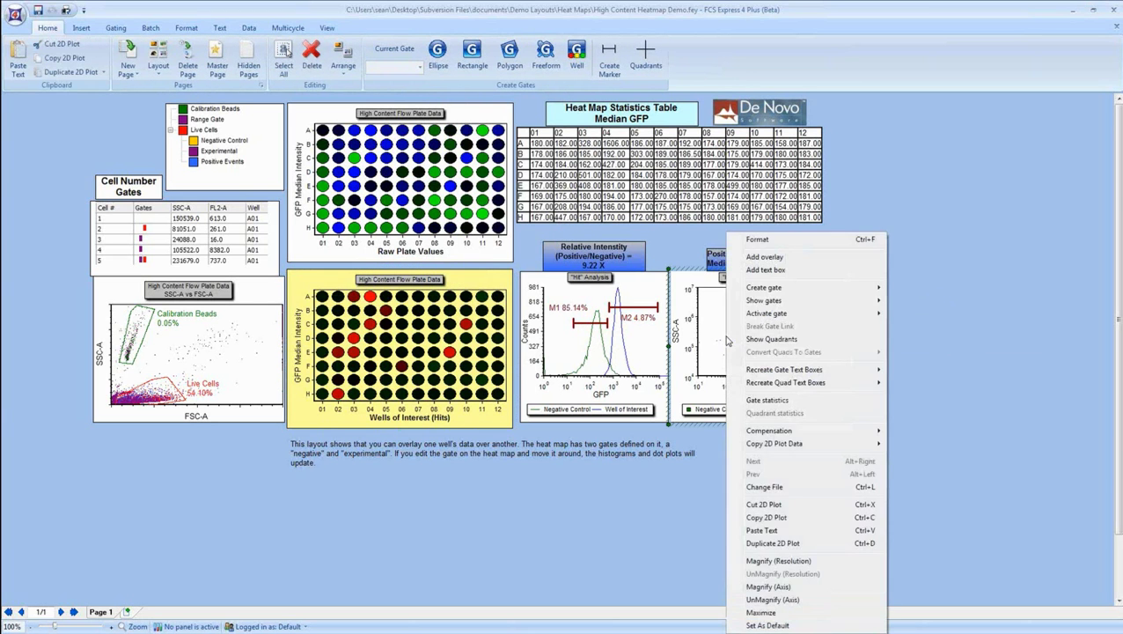
pyautogui.click(119, 32)
pyautogui.rightClick(732, 359)
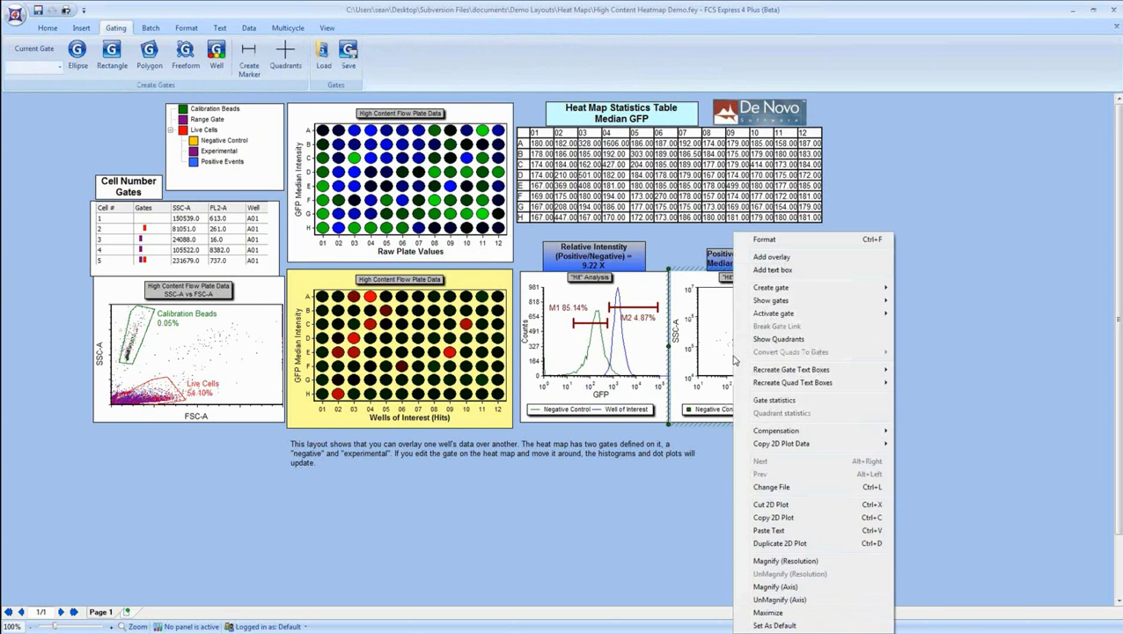
pyautogui.click(764, 255)
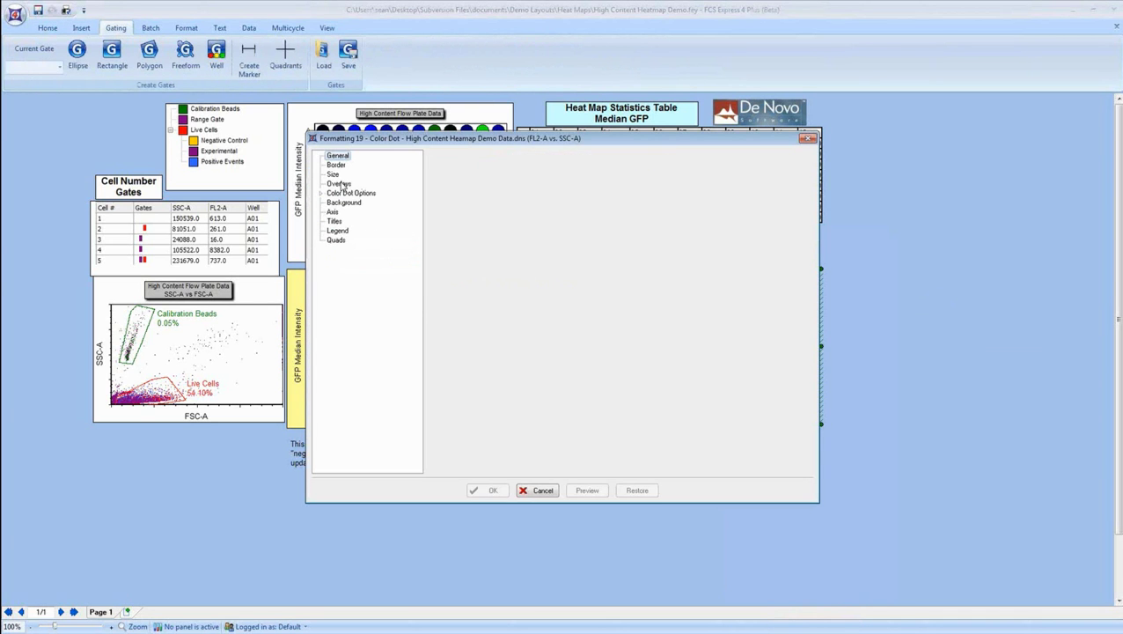
pyautogui.moveTo(649, 140); pyautogui.dragTo(345, 159)
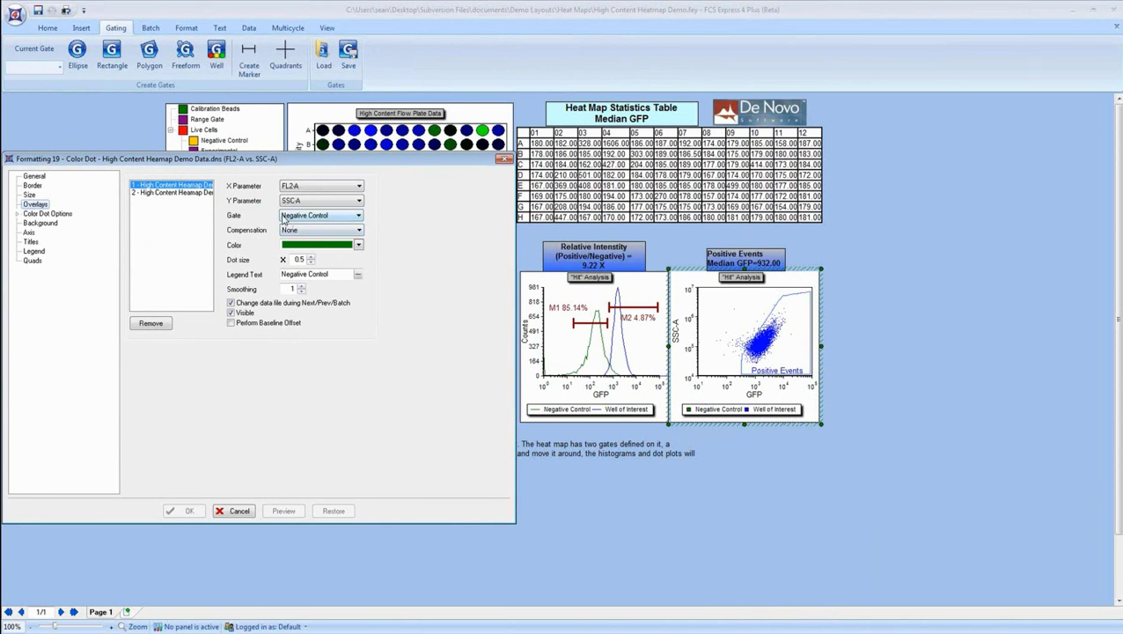
pyautogui.click(197, 194)
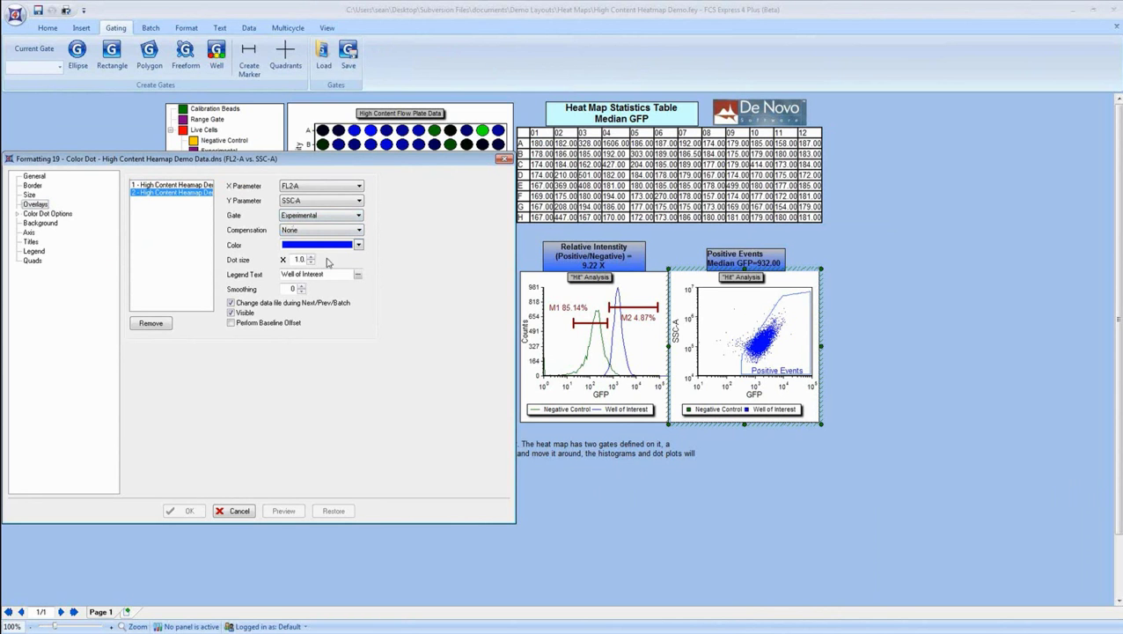
pyautogui.click(240, 510)
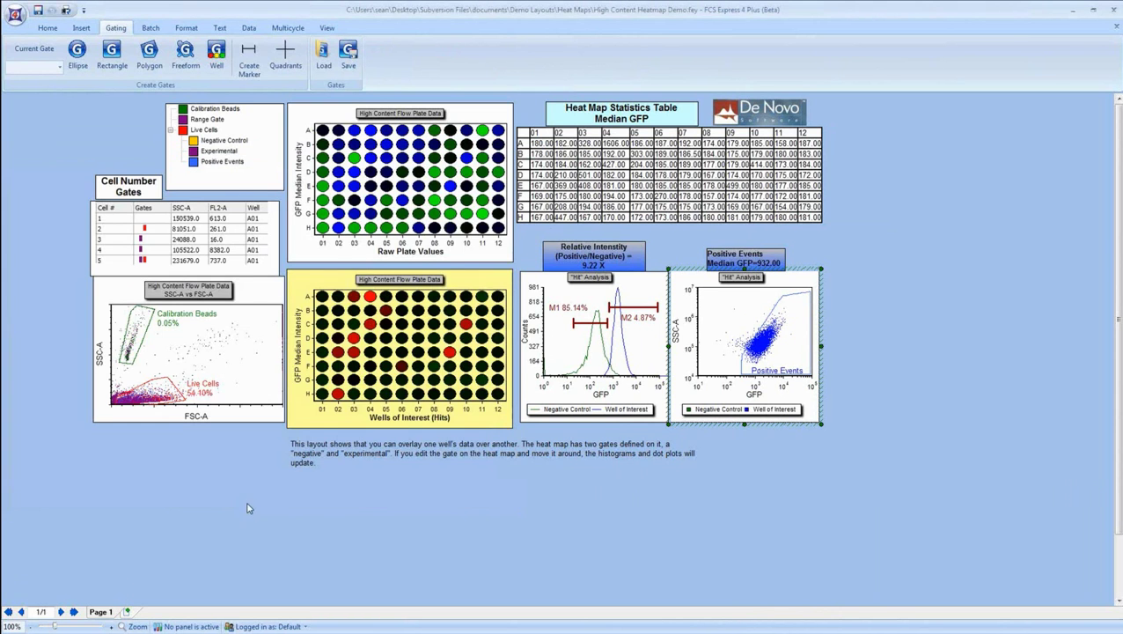
# Edit the Experimental gate on the Wells of Interest heat map, moving it through wells C04, E09, D09, D02 and E02 and finally to E03.
pyautogui.rightClick(383, 392)
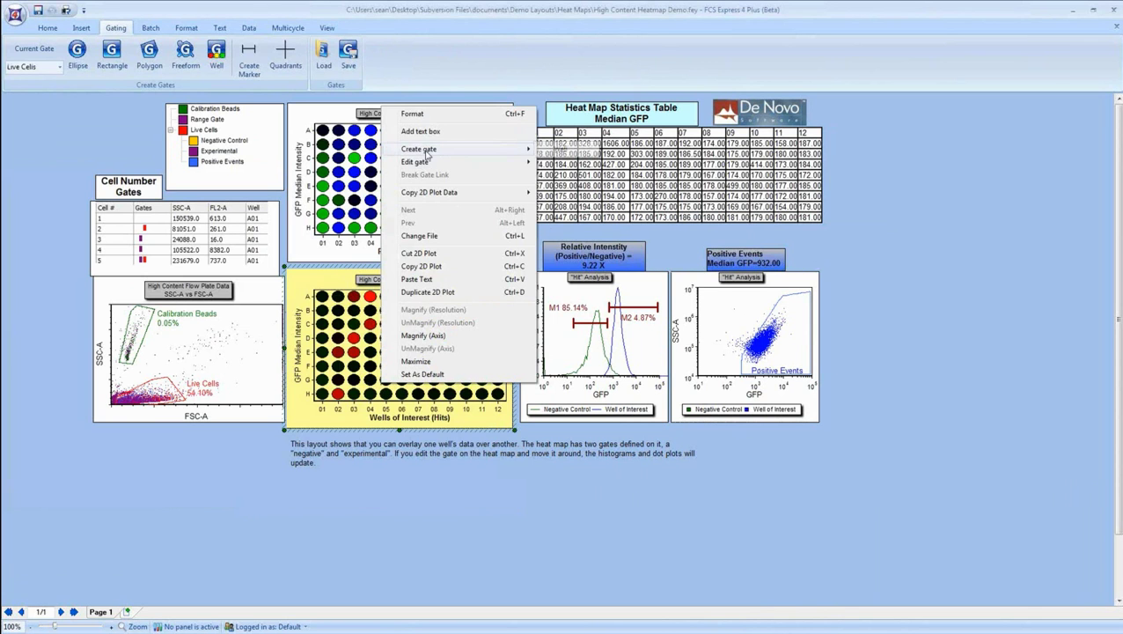
pyautogui.moveTo(427, 163)
pyautogui.click(572, 176)
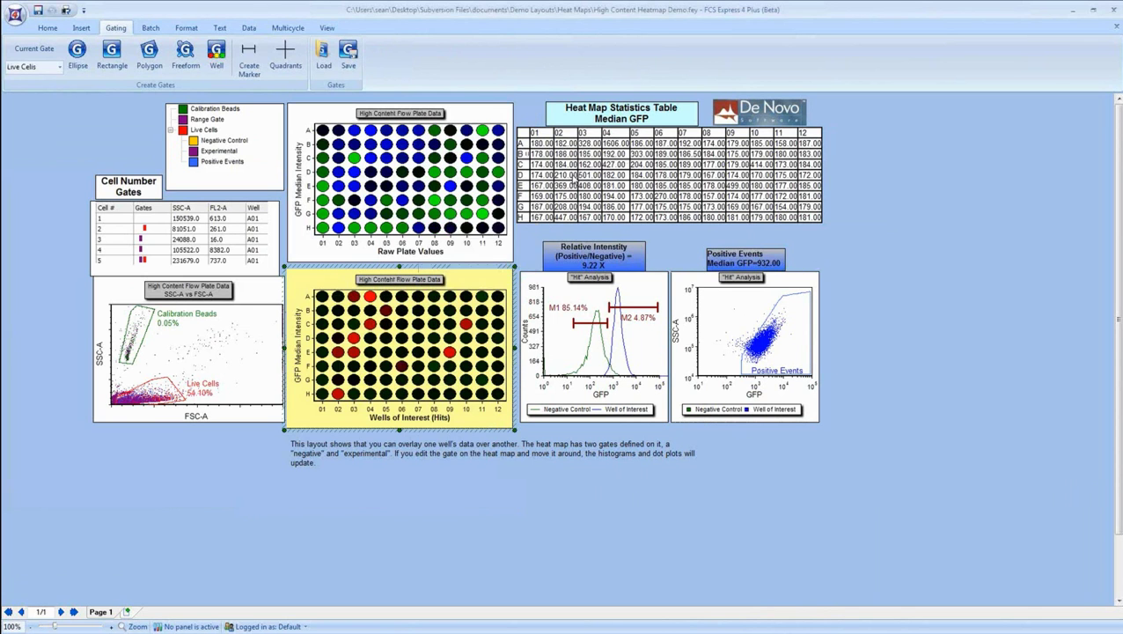
pyautogui.click(371, 327)
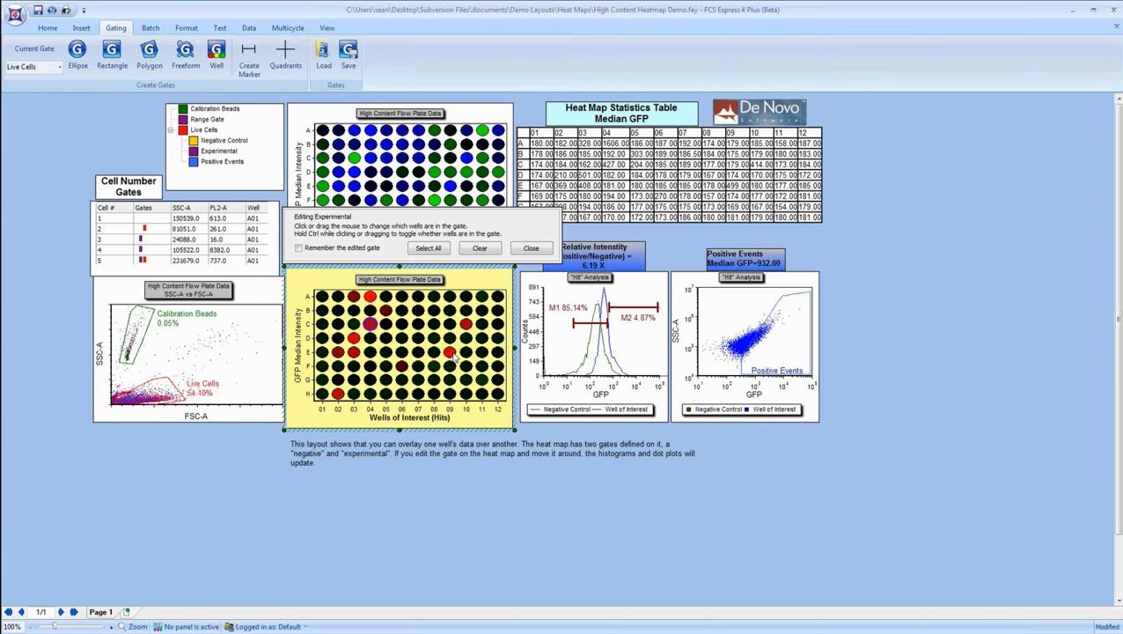
pyautogui.click(450, 352)
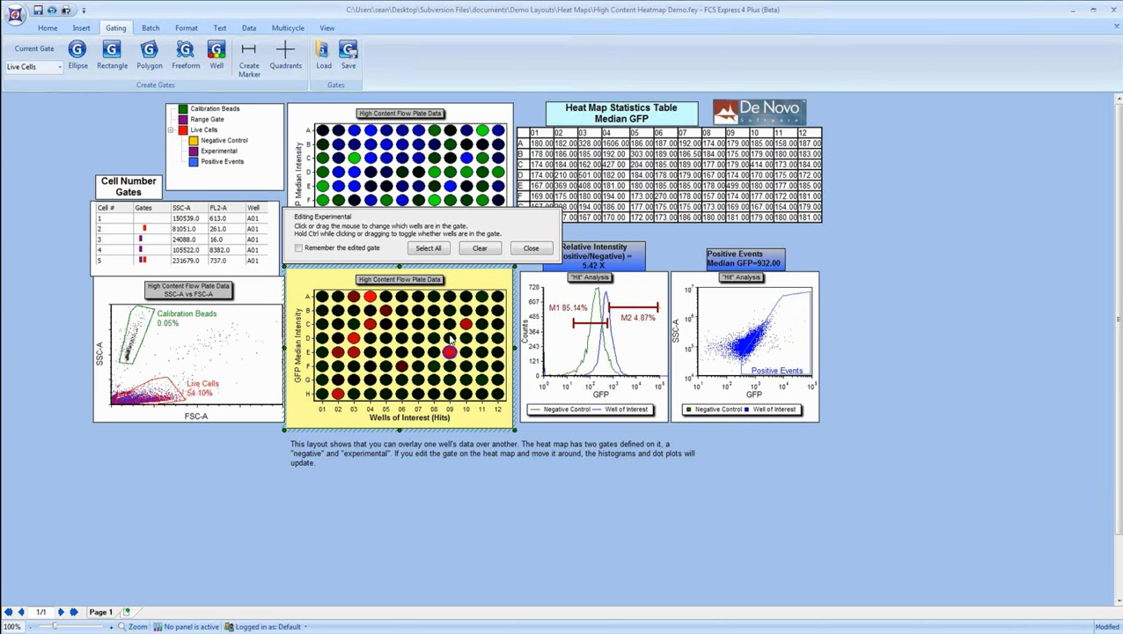
pyautogui.click(450, 338)
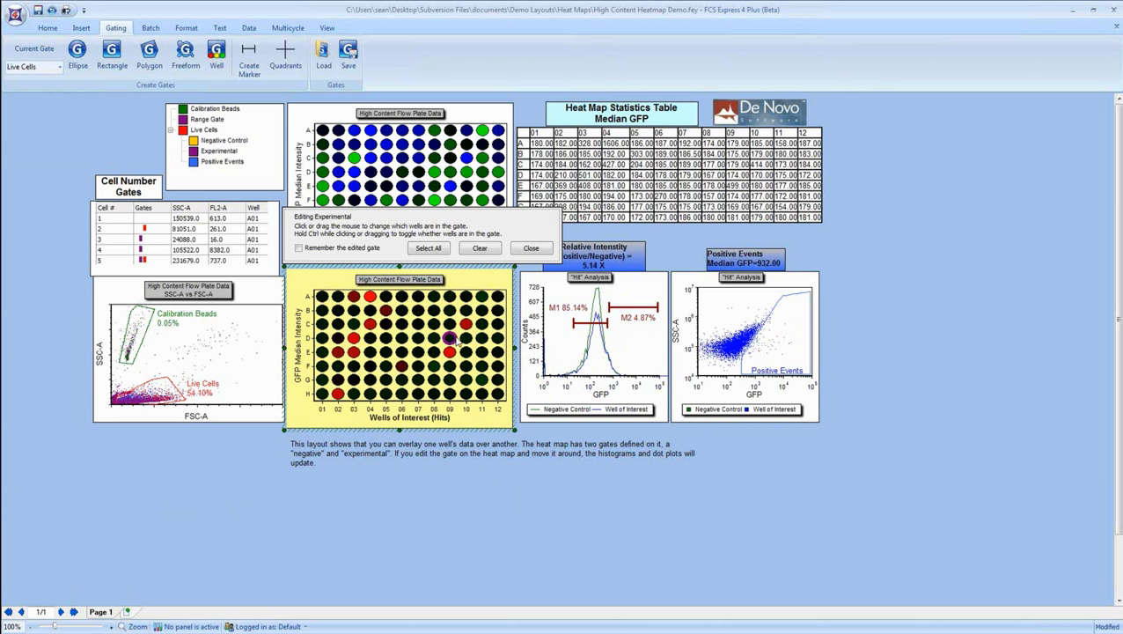
pyautogui.click(338, 343)
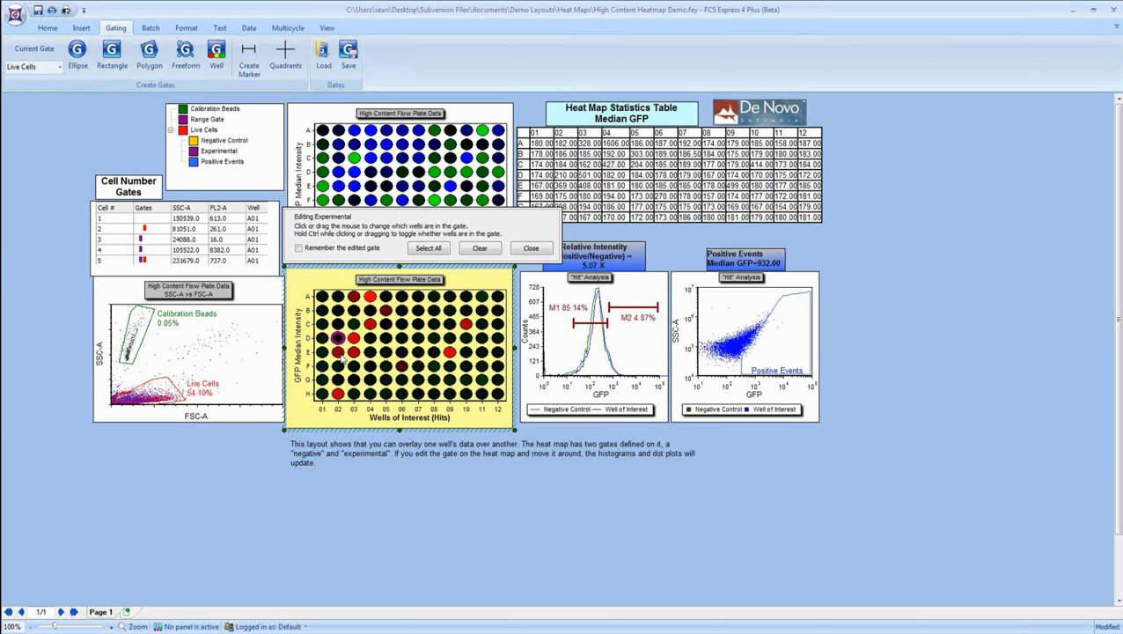
pyautogui.click(344, 356)
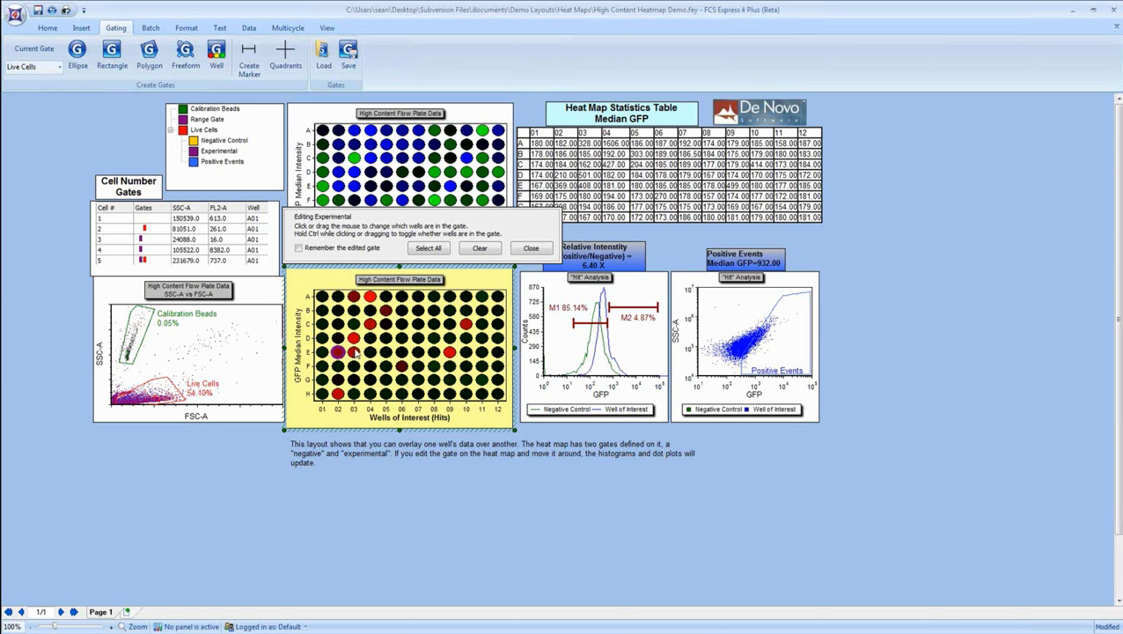
pyautogui.click(354, 351)
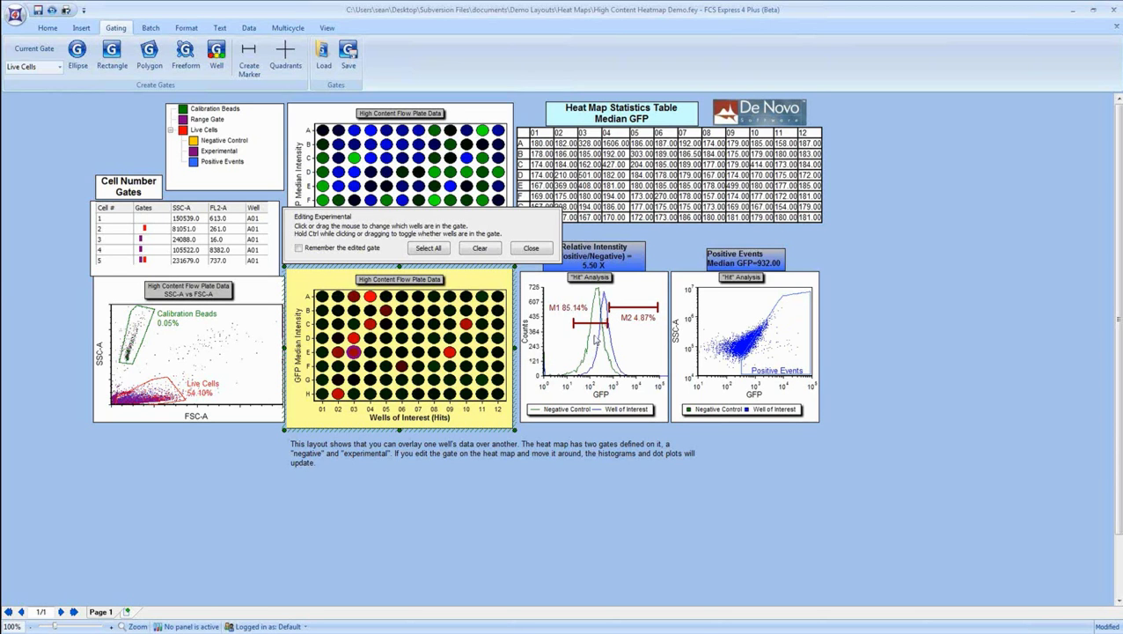
# Try adding further red wells such as D03 to the Experimental gate, then finish editing it with only well E03 included.
pyautogui.keyDown('ctrl'); pyautogui.click(355, 339); pyautogui.keyUp('ctrl')
pyautogui.keyDown('ctrl'); pyautogui.click(371, 325); pyautogui.keyUp('ctrl')
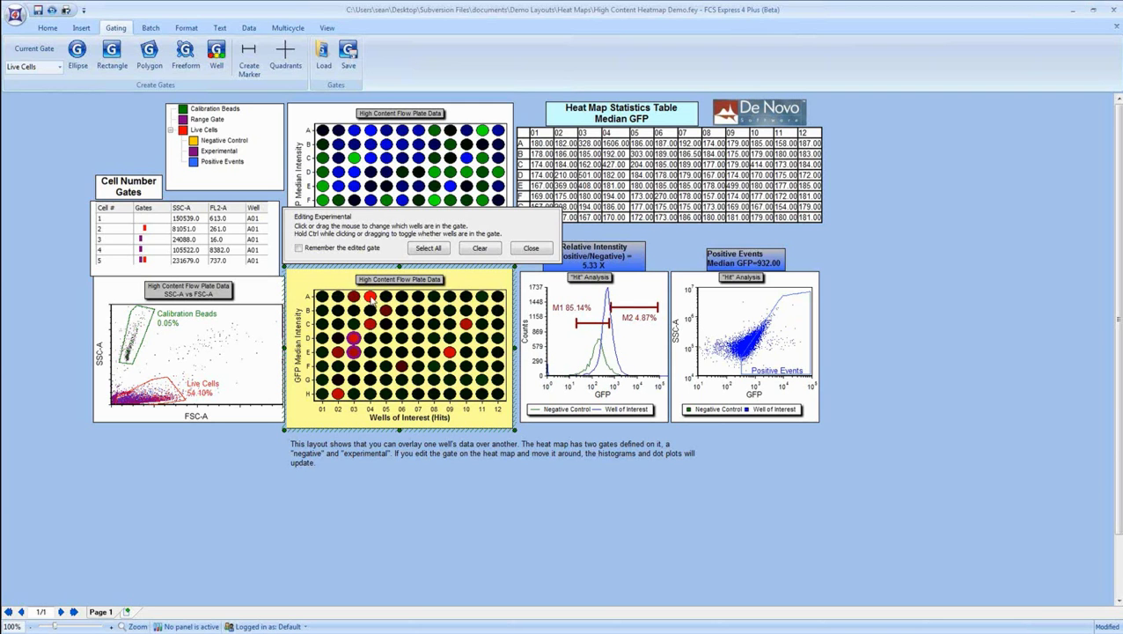
pyautogui.keyDown('ctrl'); pyautogui.click(467, 326); pyautogui.keyUp('ctrl')
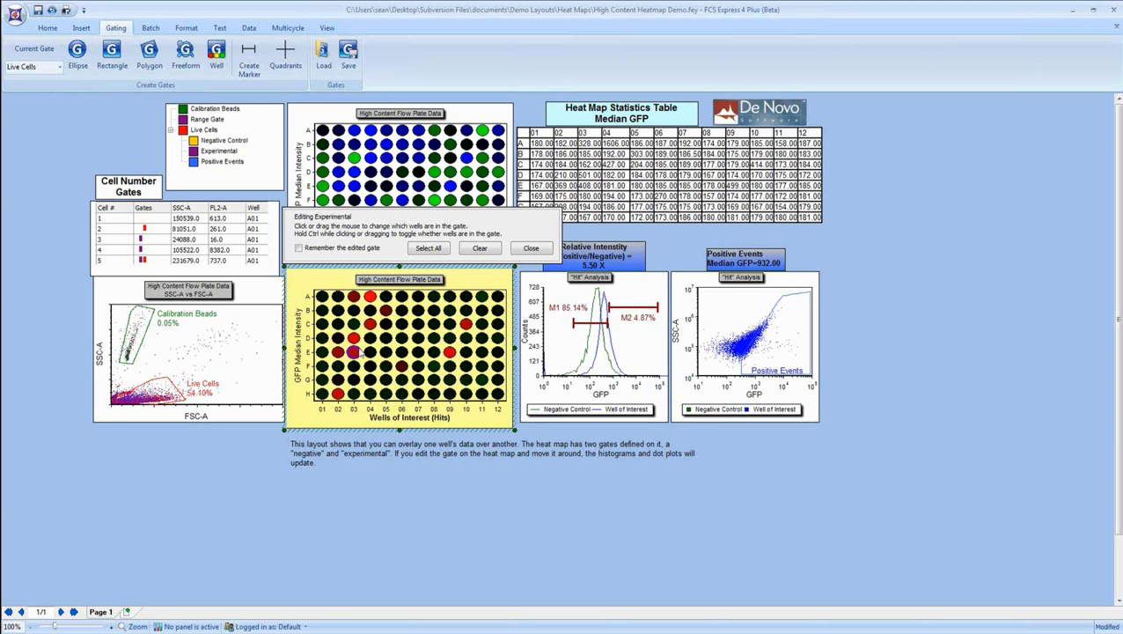
pyautogui.click(636, 292)
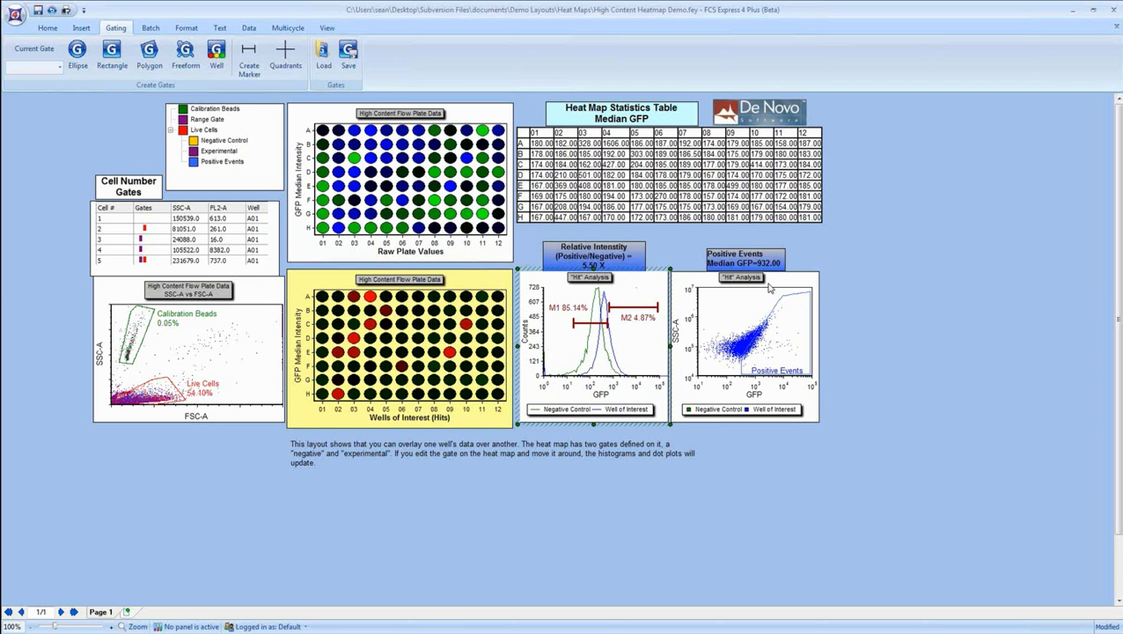
pyautogui.click(845, 261)
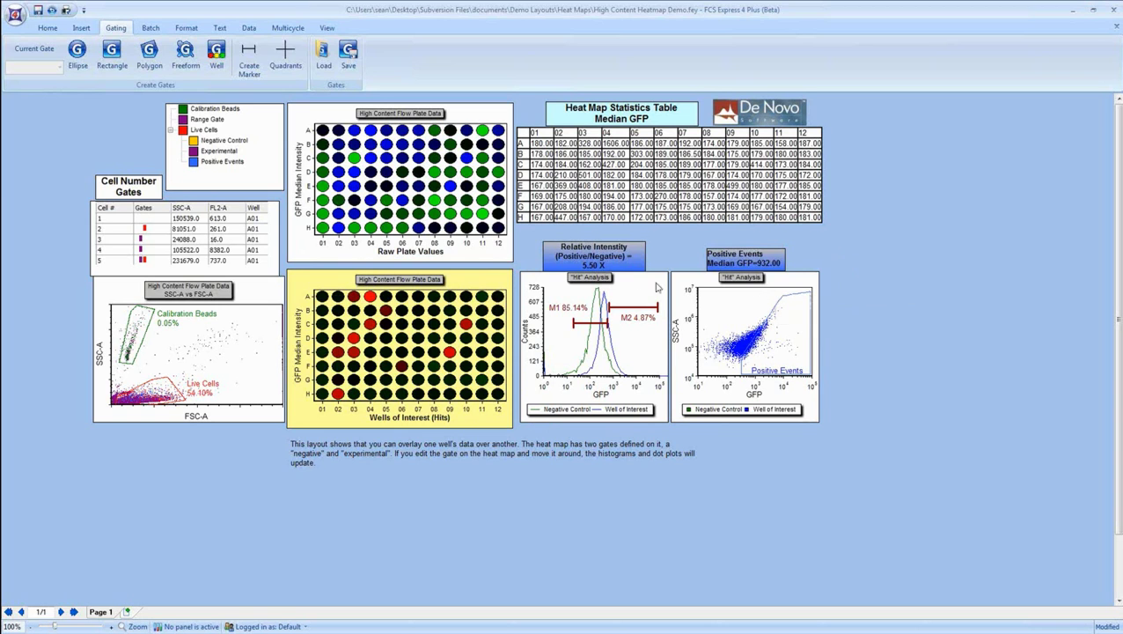
pyautogui.click(15, 15)
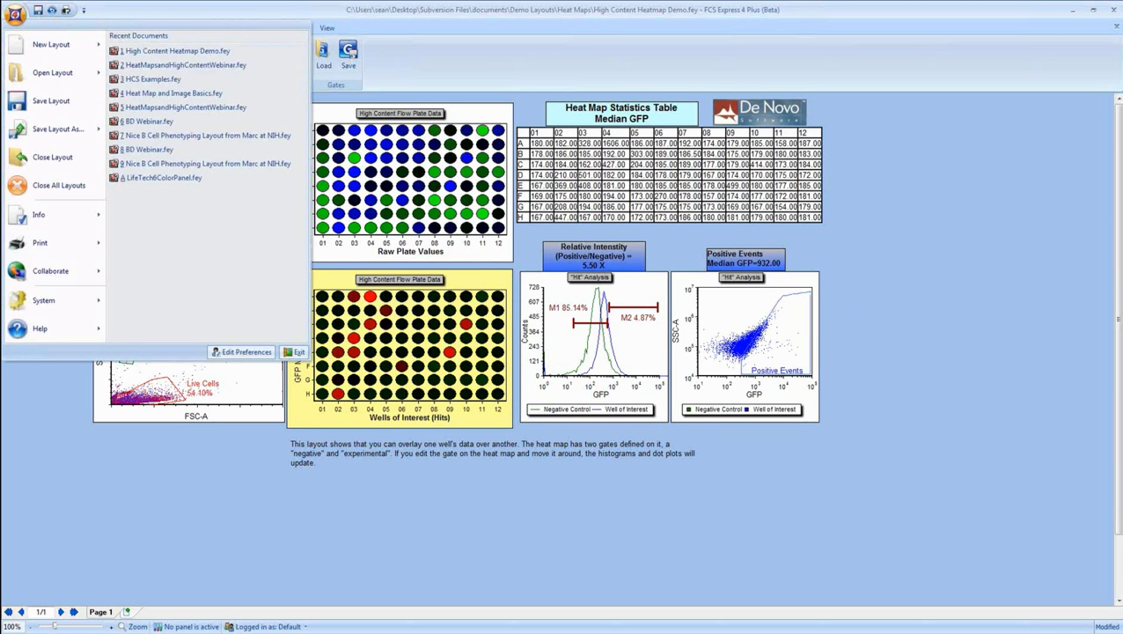
pyautogui.click(13, 15)
pyautogui.click(14, 15)
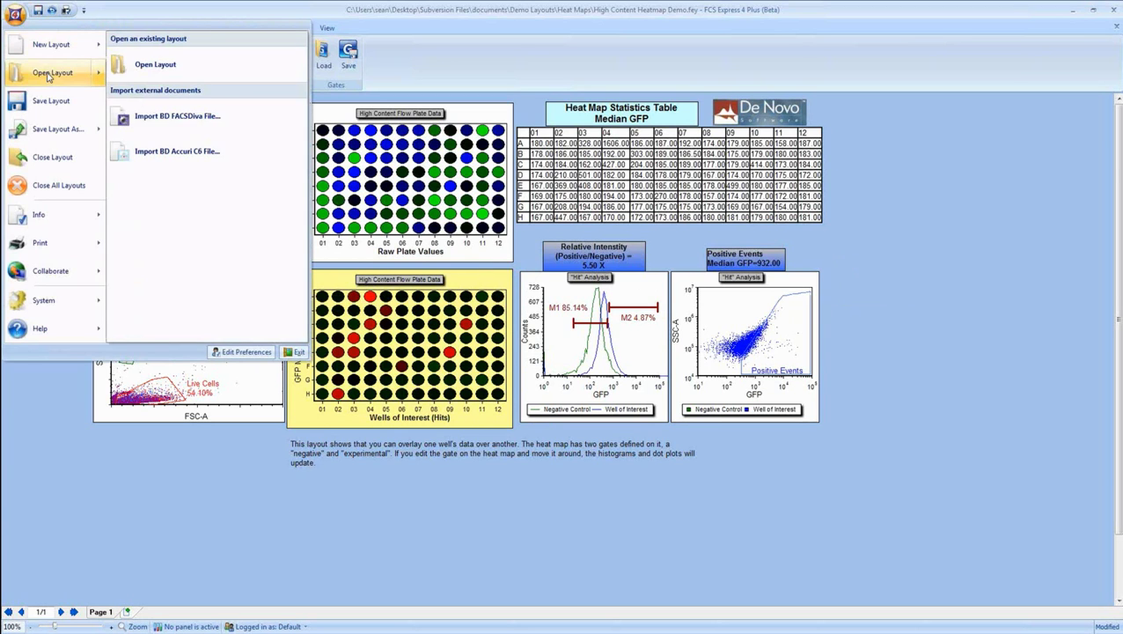
pyautogui.click(14, 16)
pyautogui.click(14, 16)
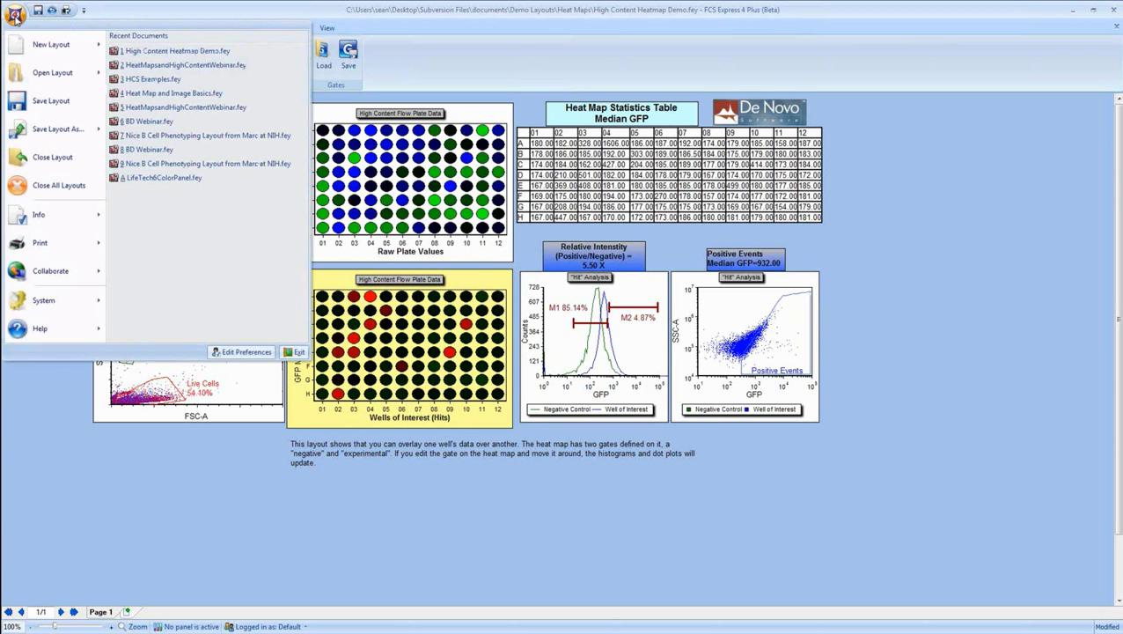
pyautogui.moveTo(53, 44)
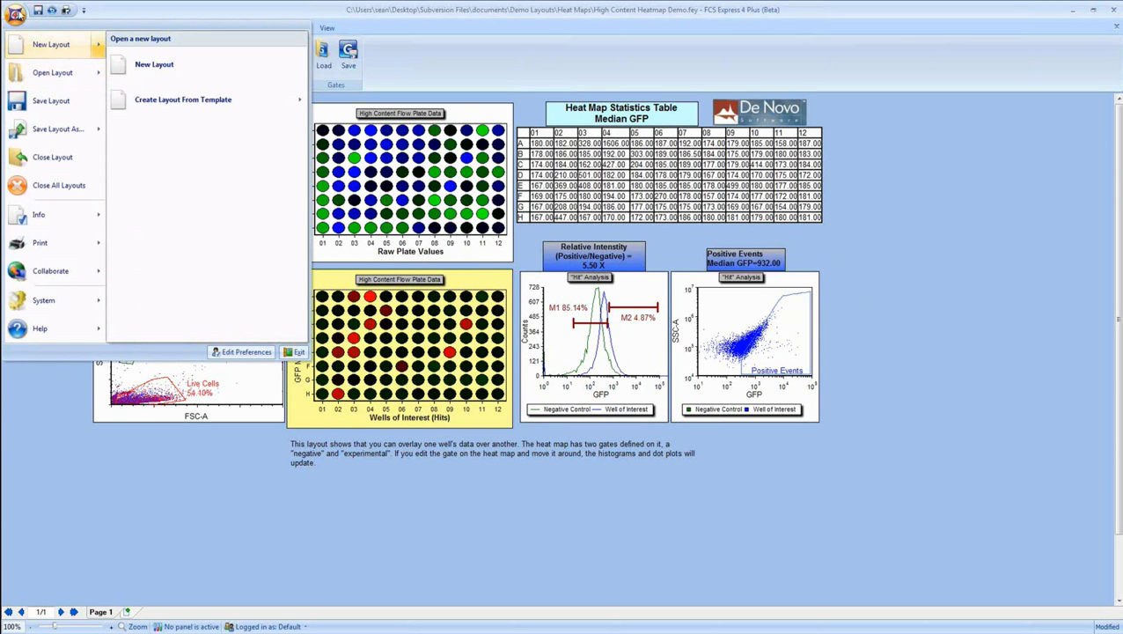
pyautogui.doubleClick(15, 16)
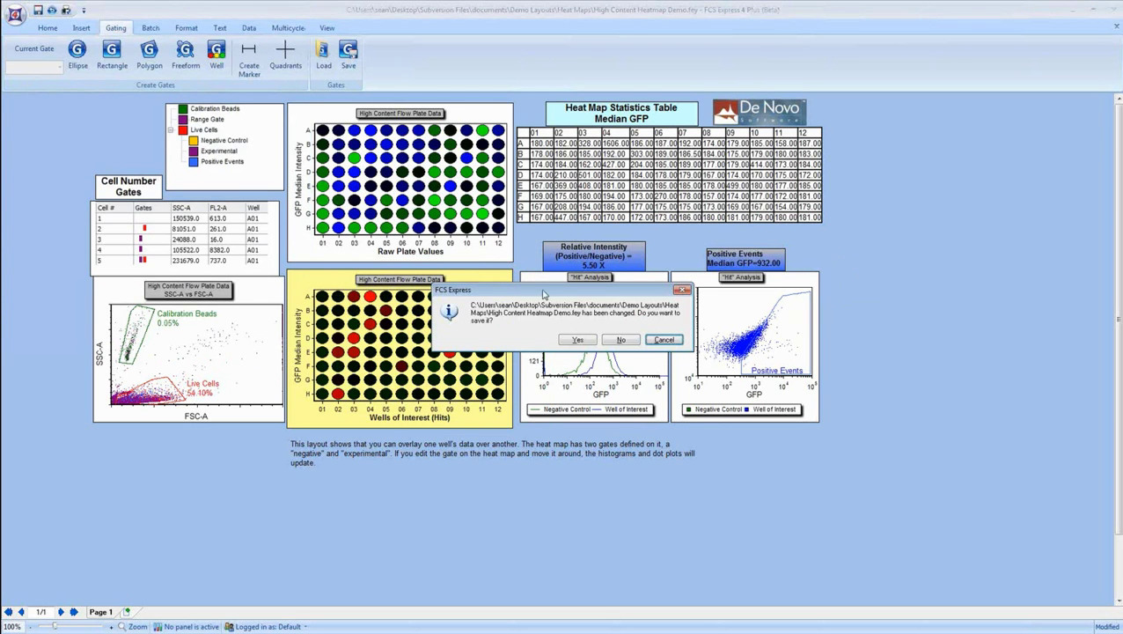
pyautogui.press('Escape')
# Open the recent layout Heat Map and Image Basics.fey and examine the plate layout picture on the Experiment Design page.
pyautogui.click(15, 16)
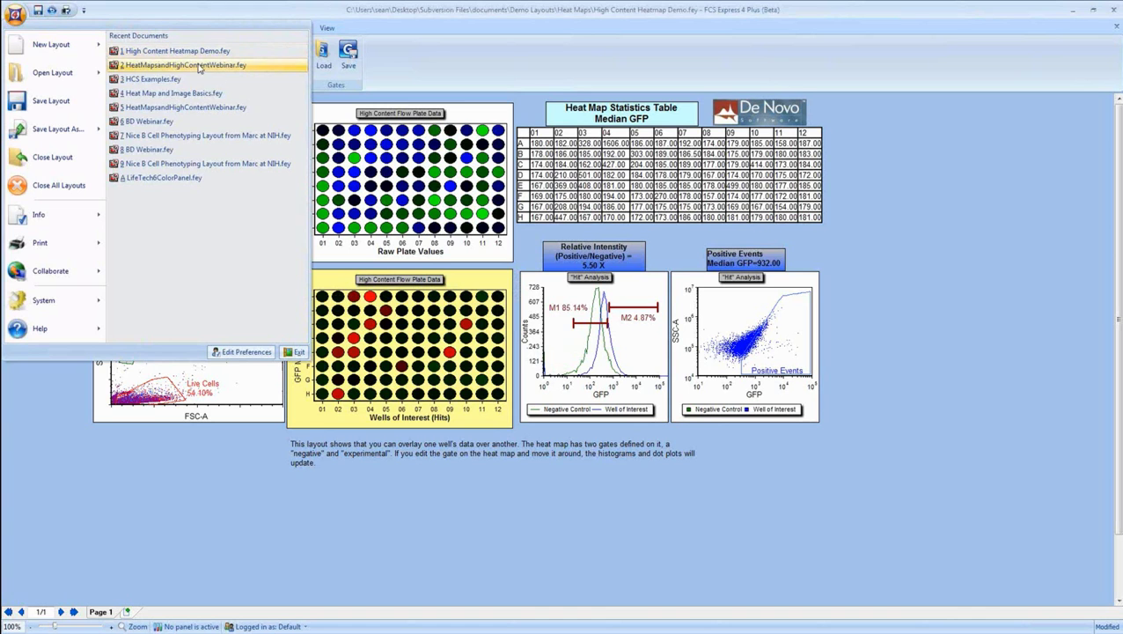
pyautogui.click(181, 93)
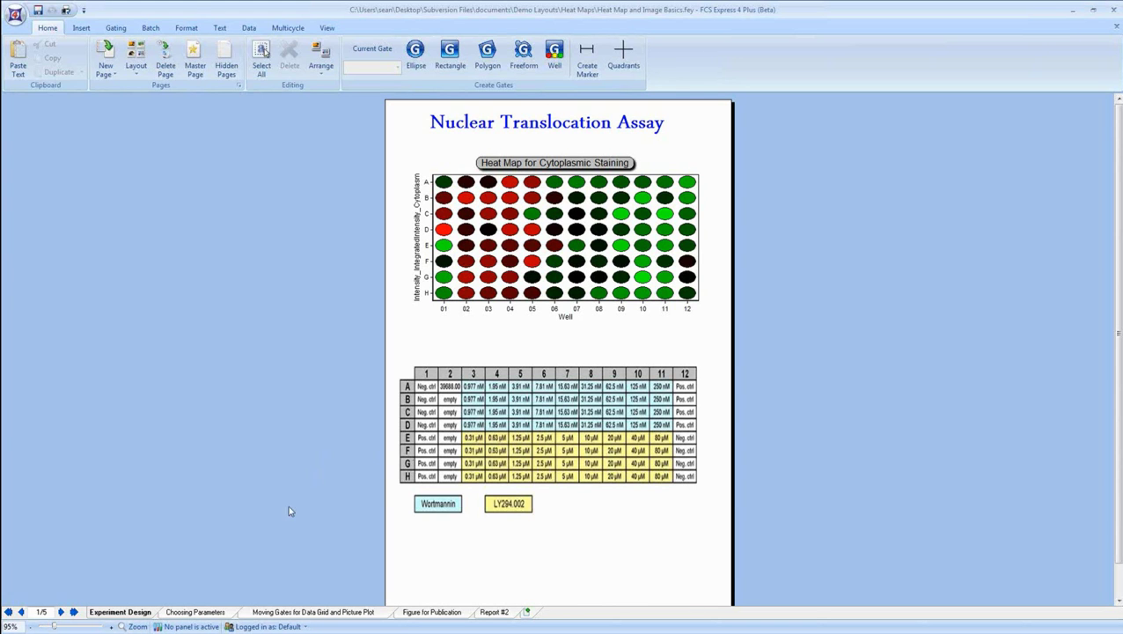
pyautogui.click(218, 614)
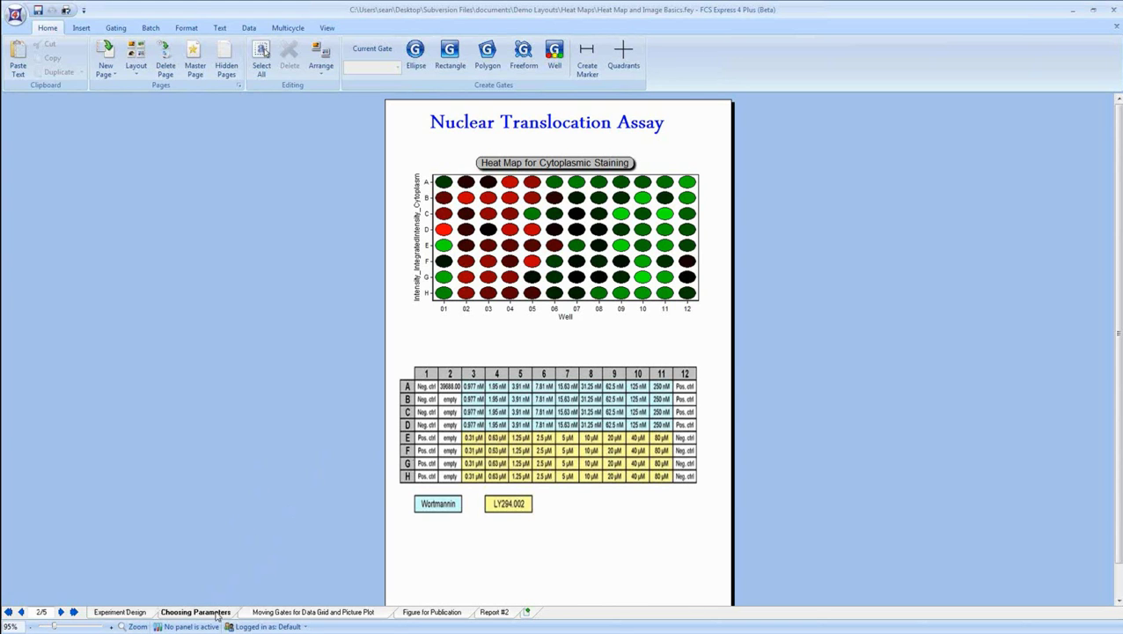
pyautogui.click(147, 614)
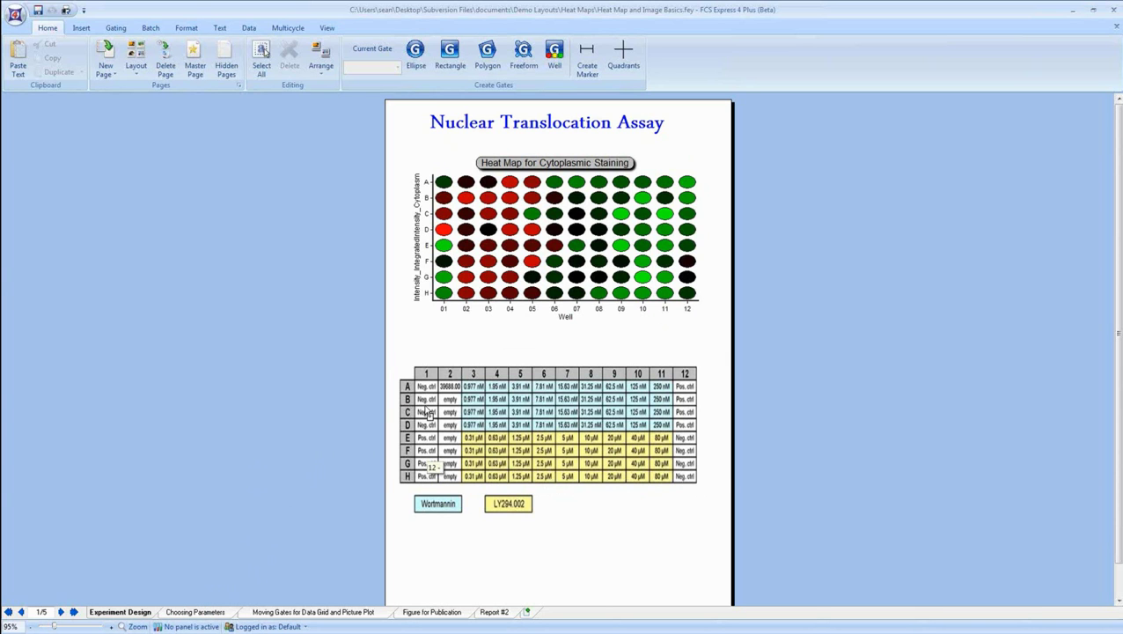
pyautogui.click(539, 387)
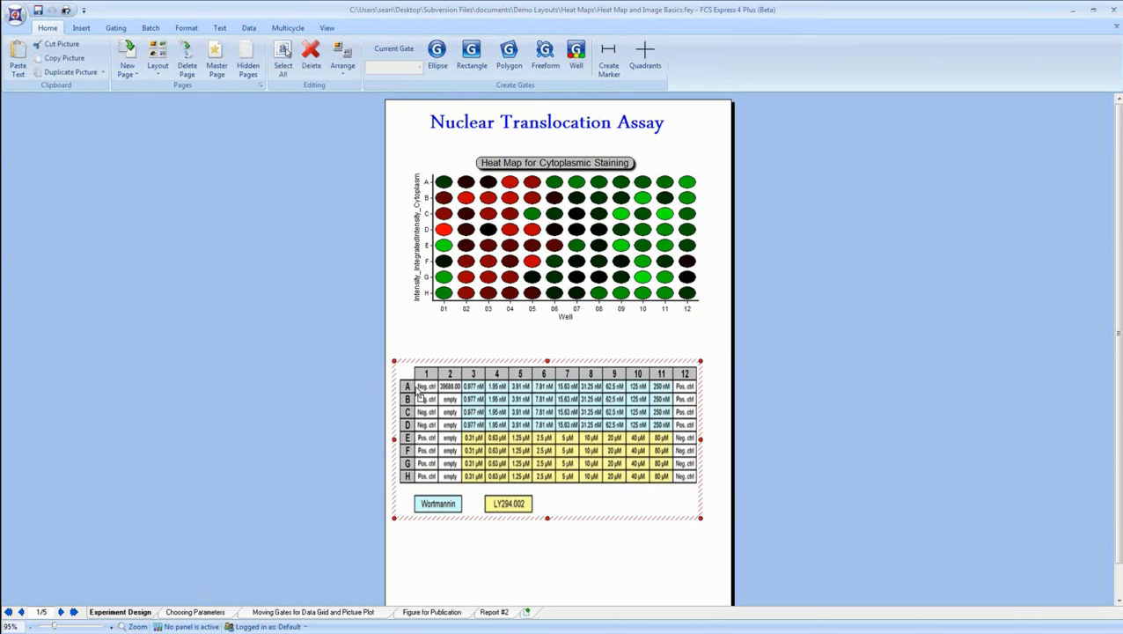
# Compare the All Cells, Positive Control and Negative Control dot plots on the Choosing Parameters page.
pyautogui.click(185, 613)
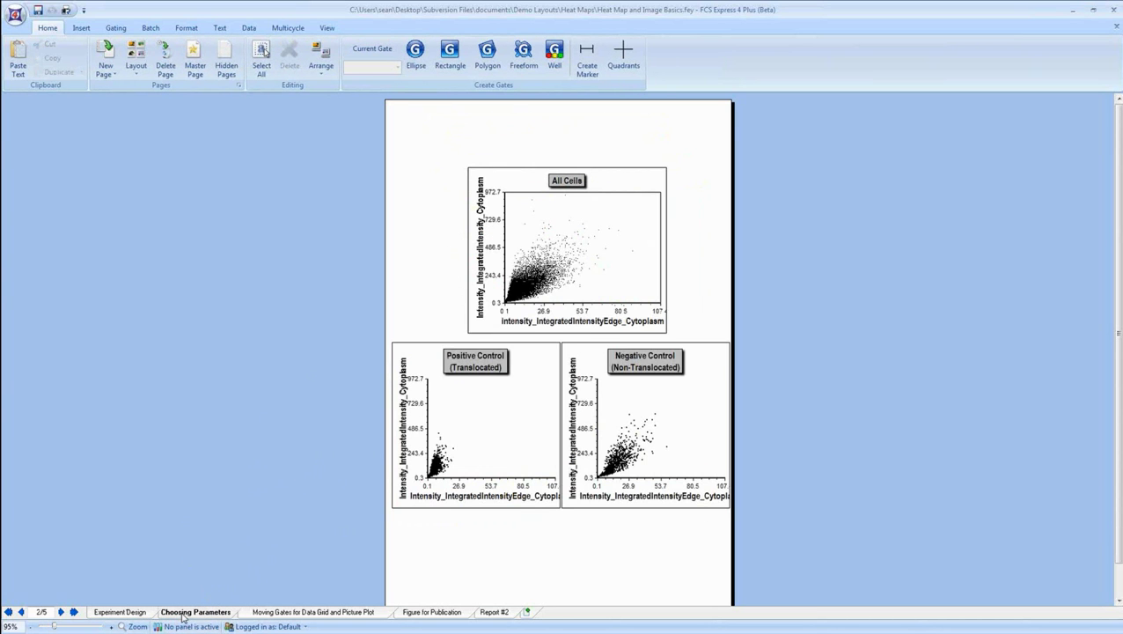
pyautogui.click(633, 195)
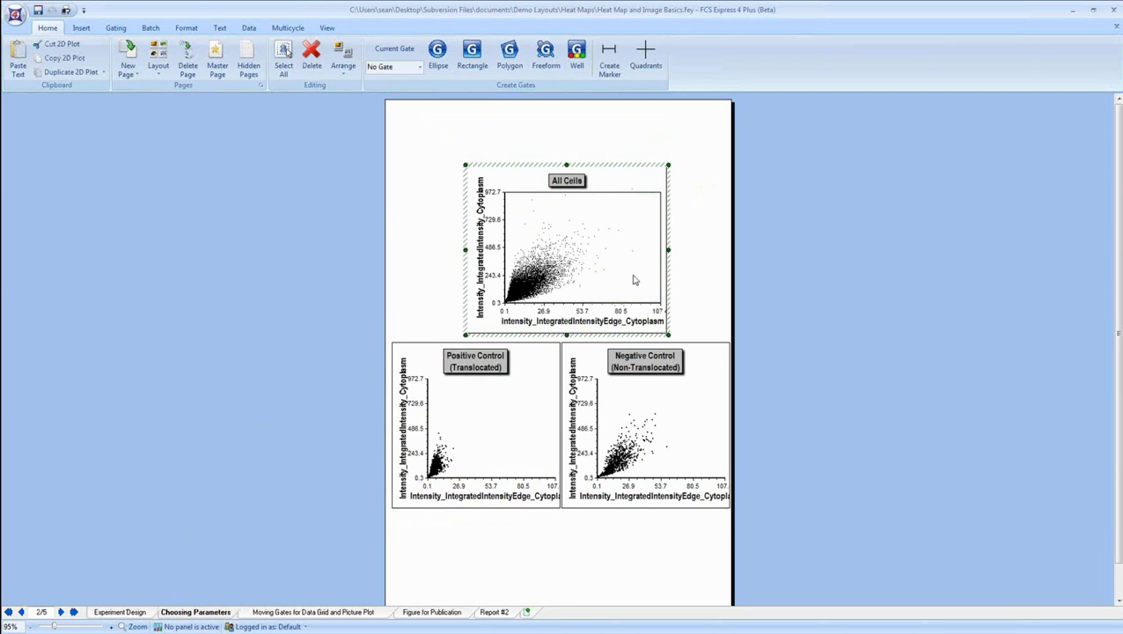
pyautogui.click(521, 416)
pyautogui.click(656, 406)
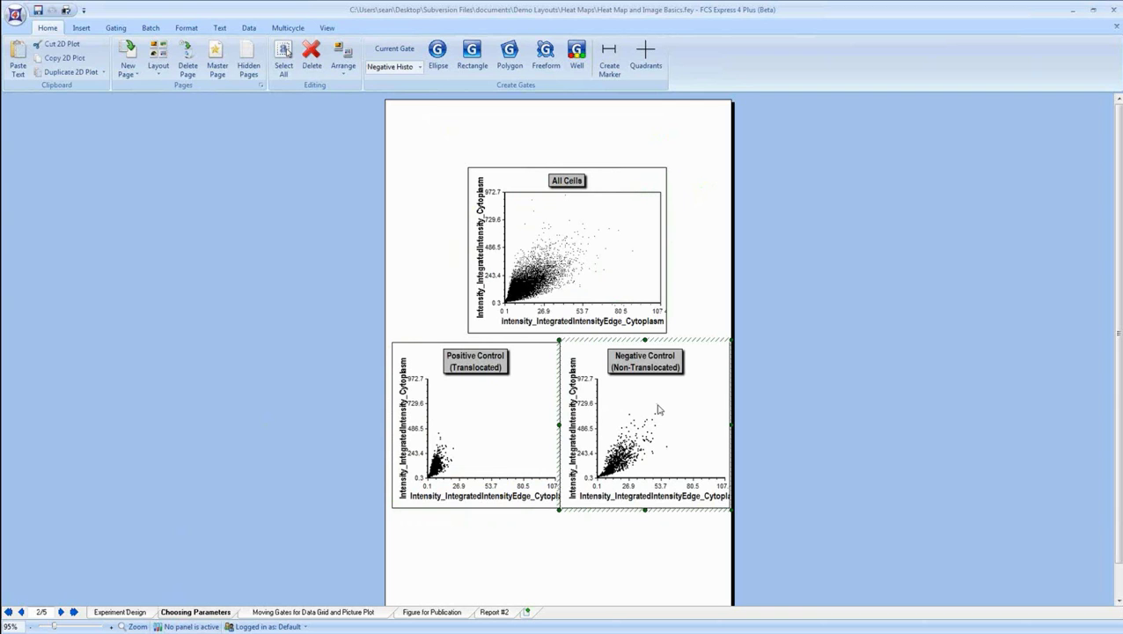
pyautogui.click(532, 378)
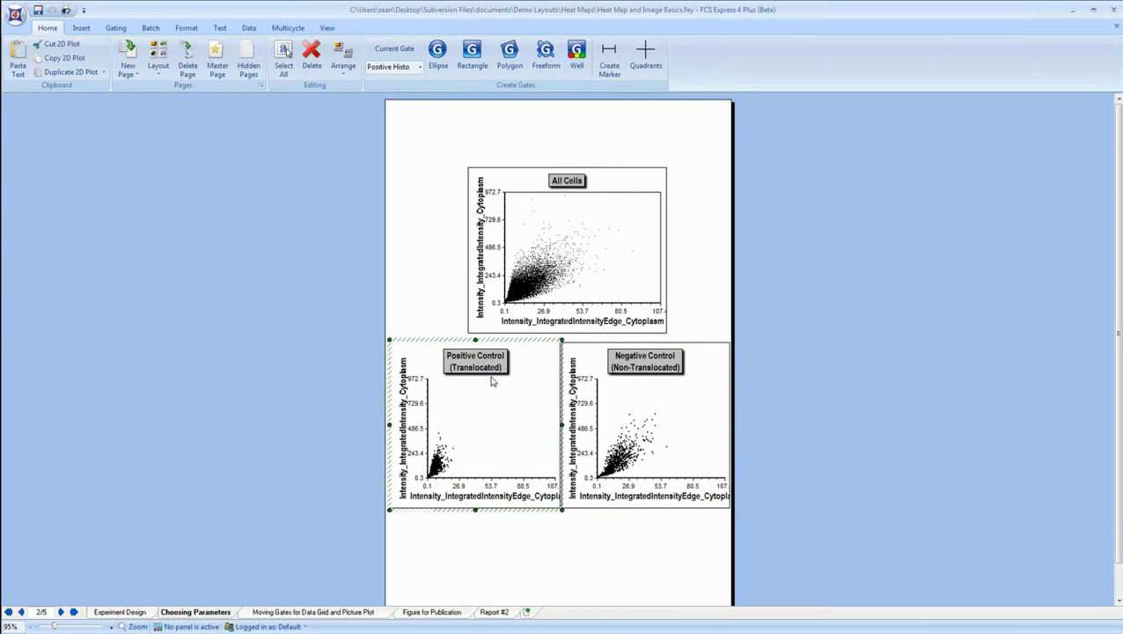
pyautogui.click(680, 382)
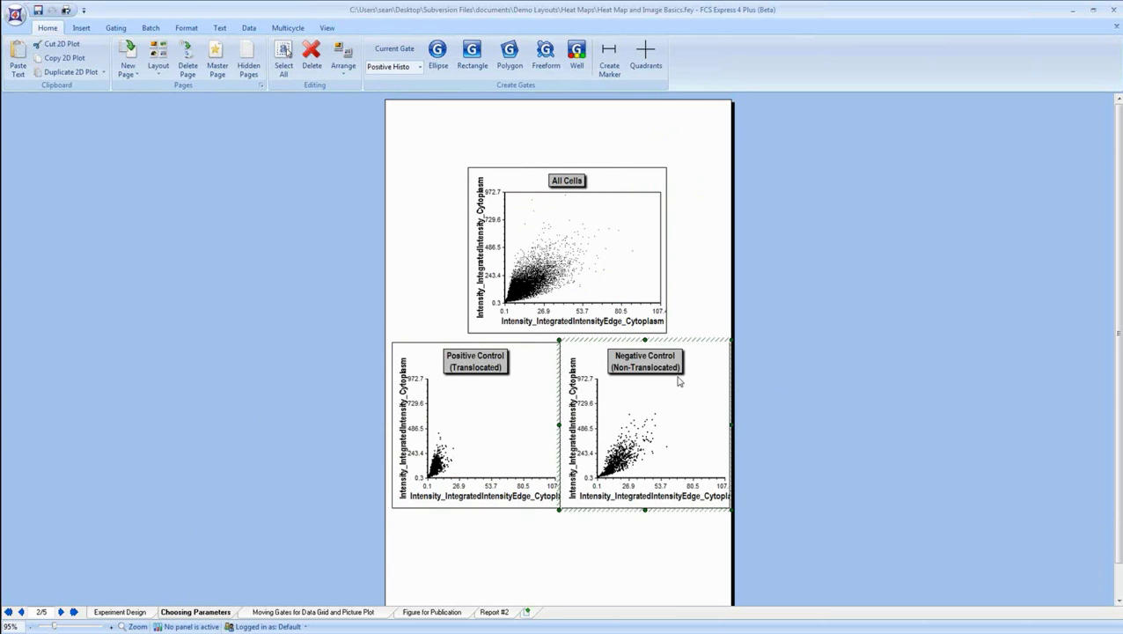
# Create a polygon gate on the Positive Control dot plot around the empty area beyond the cell cluster, including the events inside it.
pyautogui.click(115, 27)
pyautogui.click(149, 54)
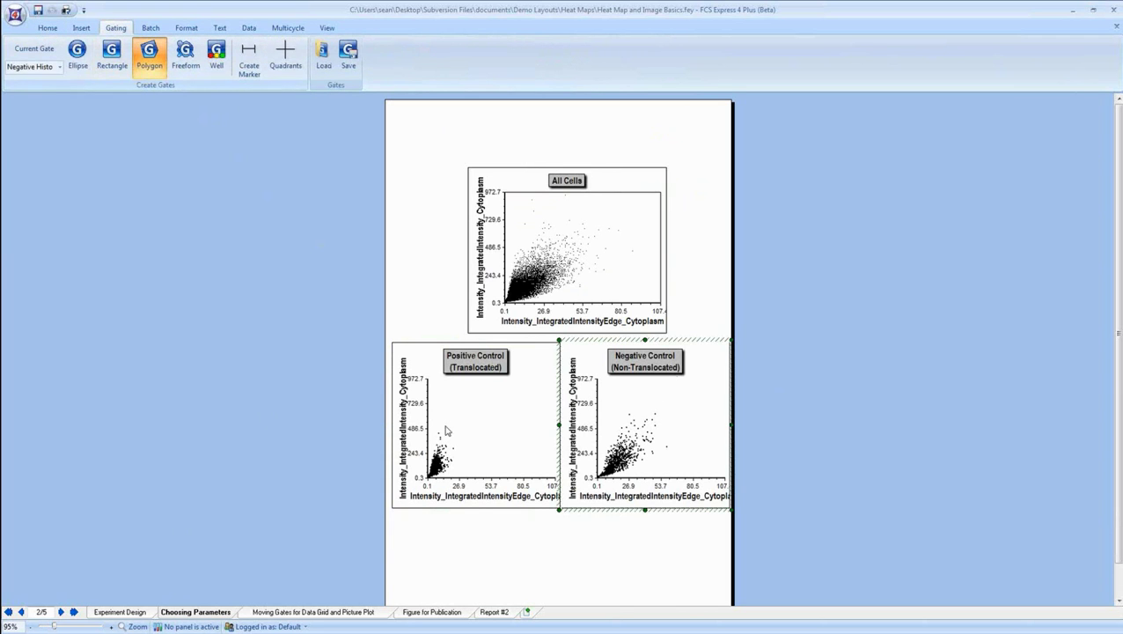
pyautogui.click(437, 416)
pyautogui.click(451, 448)
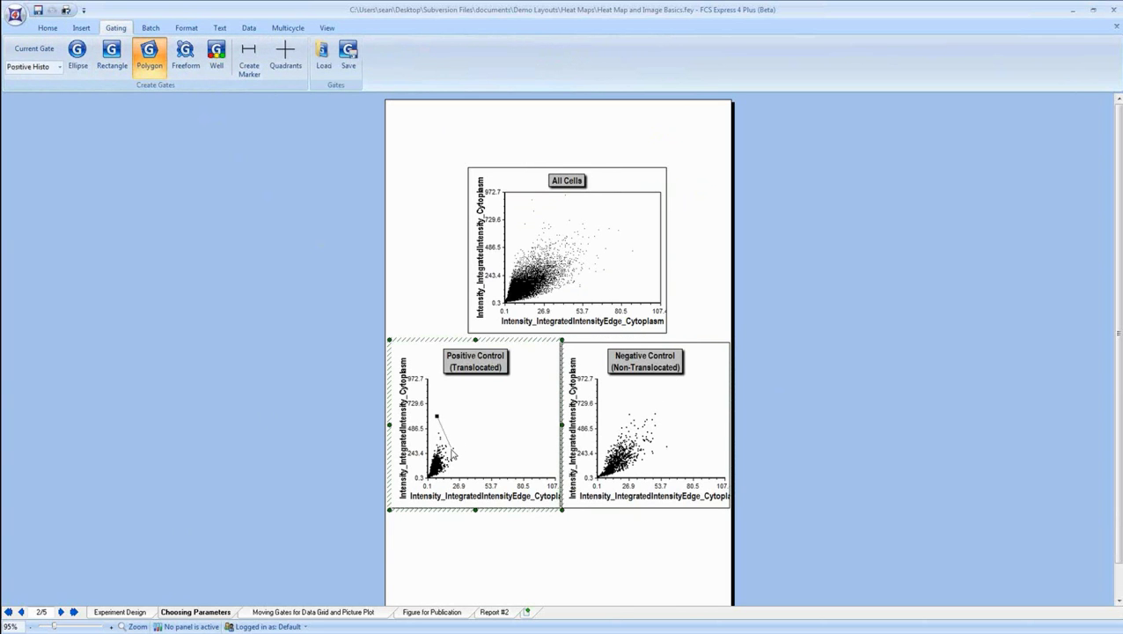
pyautogui.click(457, 474)
pyautogui.click(519, 474)
pyautogui.click(545, 473)
pyautogui.click(544, 406)
pyautogui.click(538, 375)
pyautogui.click(477, 388)
pyautogui.click(436, 396)
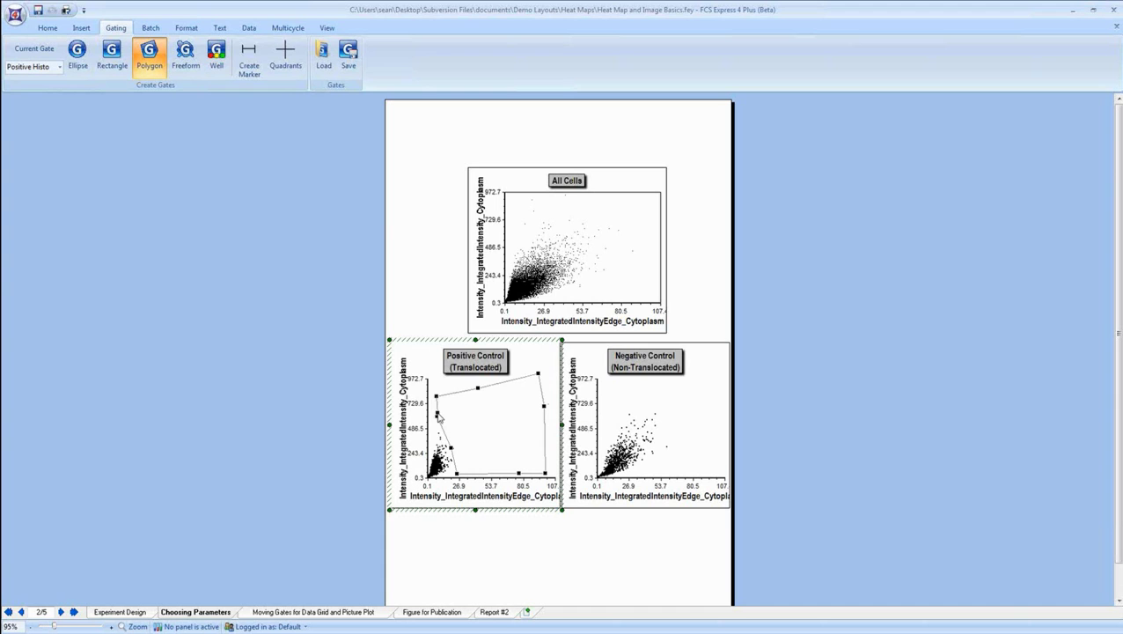
pyautogui.doubleClick(439, 419)
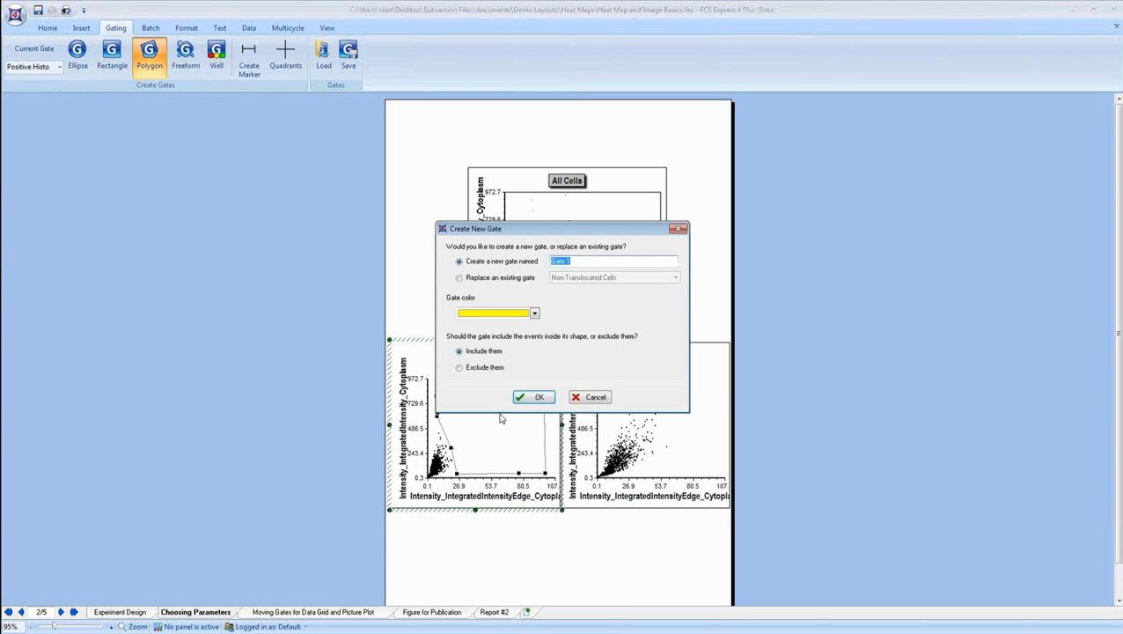
pyautogui.click(532, 399)
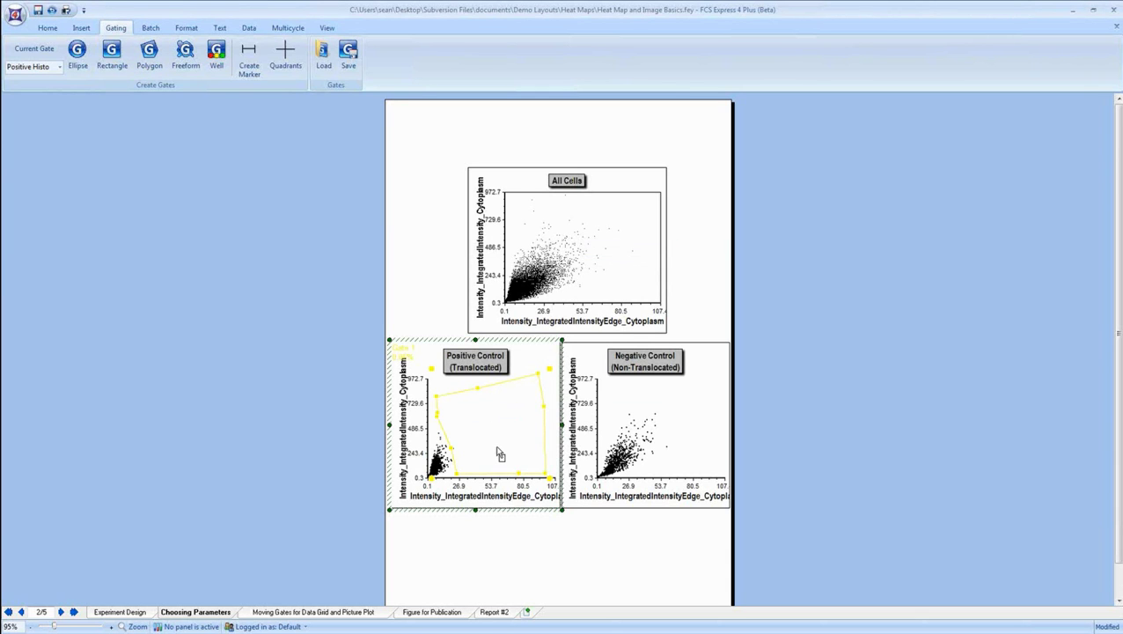
# Examine the Single Well and gated picture plots on the Moving Gates for Data Grid and Picture Plot page.
pyautogui.click(324, 614)
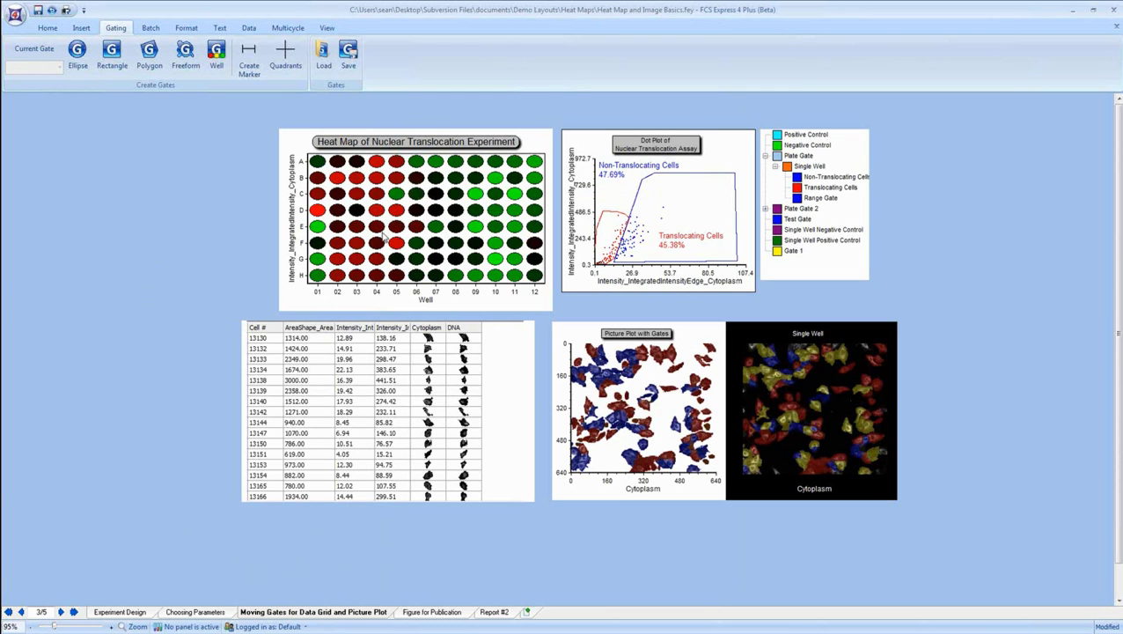
pyautogui.click(848, 333)
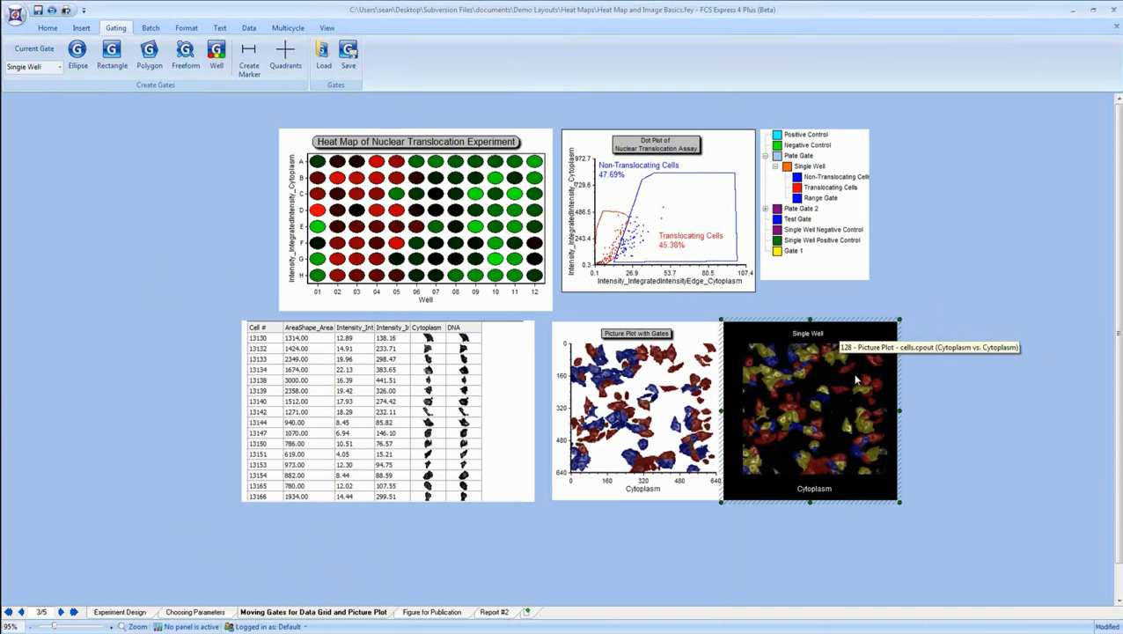
pyautogui.rightClick(798, 414)
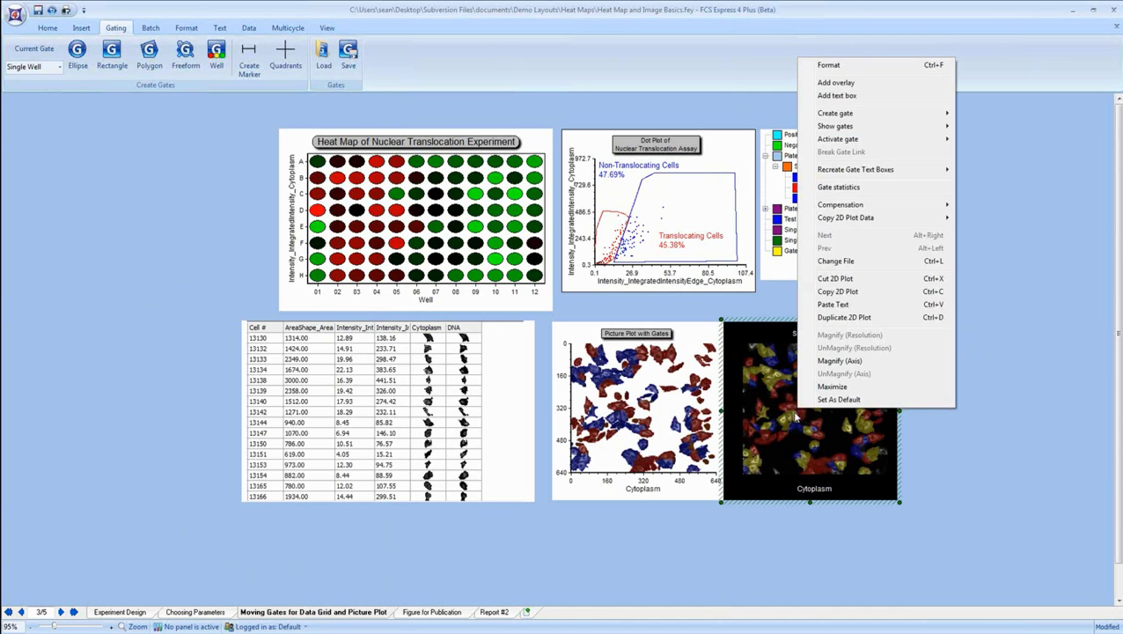
pyautogui.click(747, 304)
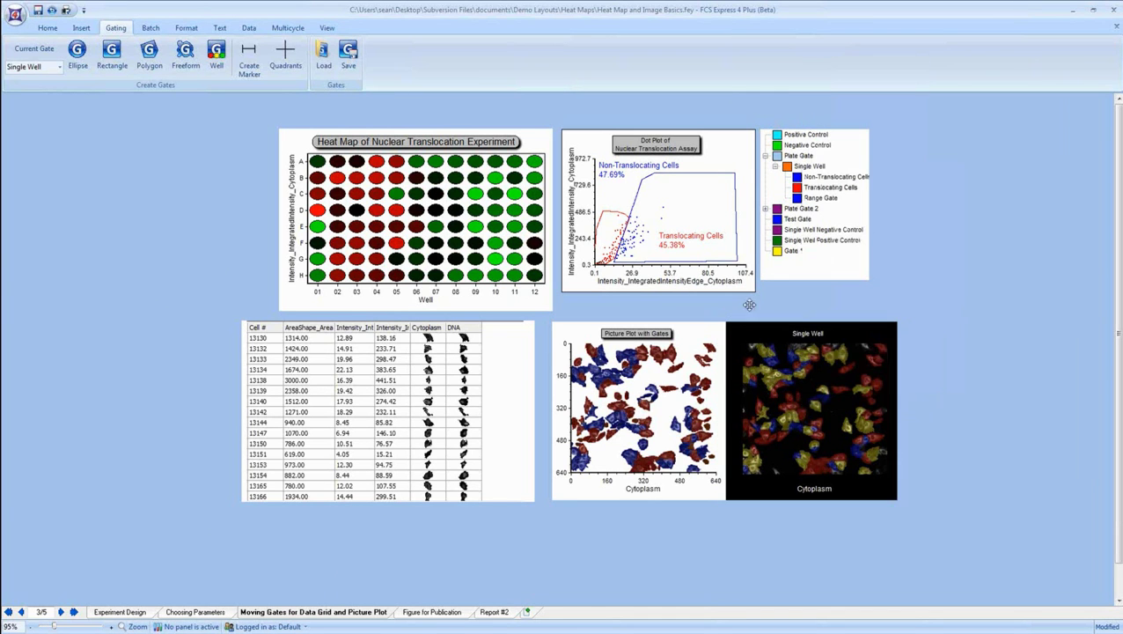
pyautogui.click(692, 337)
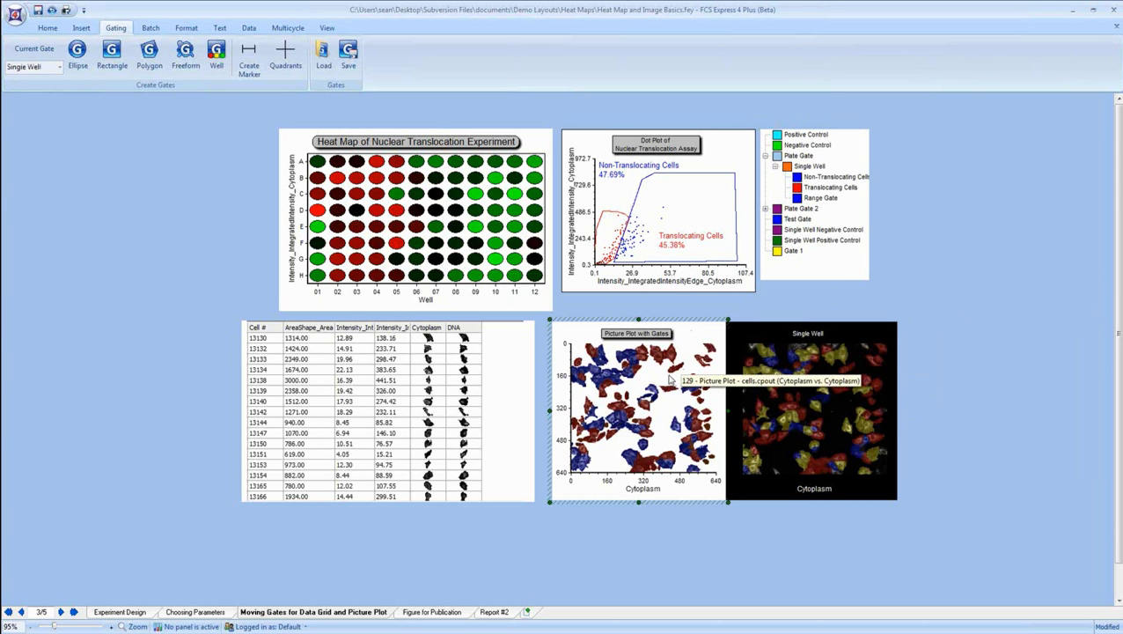
# Increase the row height of the data grid to enlarge its Cytoplasm and DNA cell images.
pyautogui.click(492, 365)
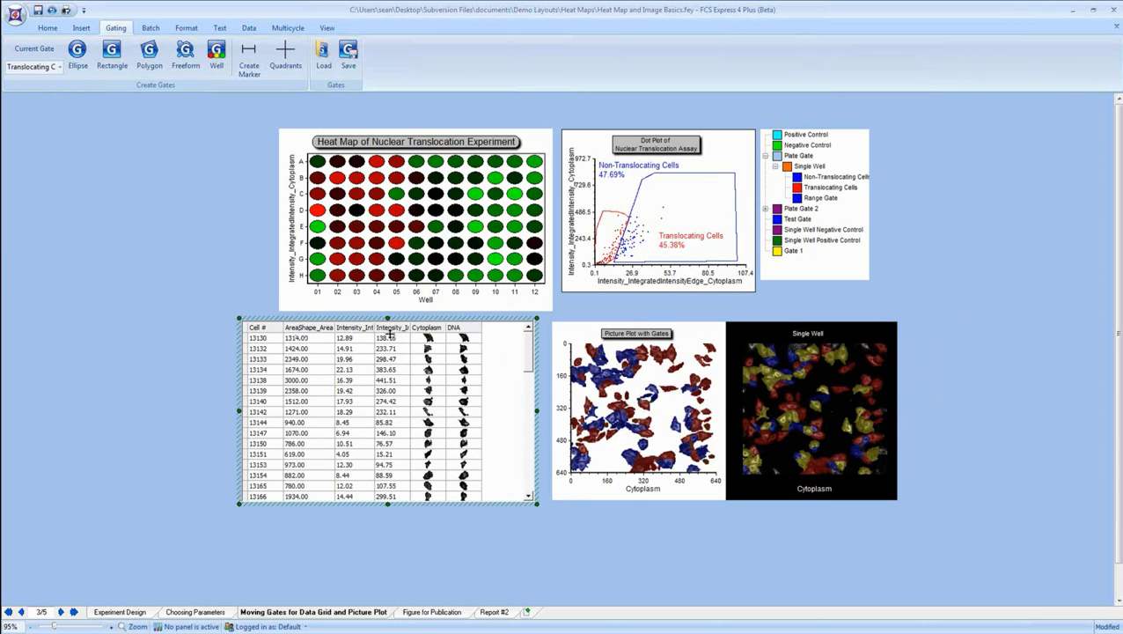
pyautogui.moveTo(245, 354); pyautogui.dragTo(242, 385)
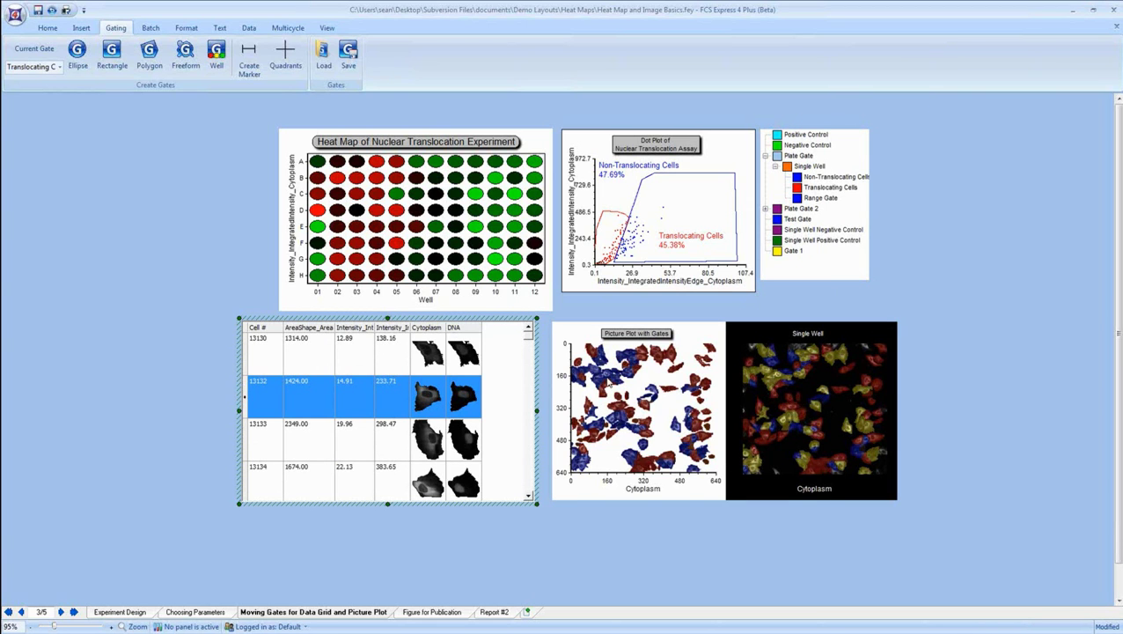
# Start editing the Single Well gate on the nuclear translocation heat map and move it to well H01 and on to H03.
pyautogui.rightClick(415, 239)
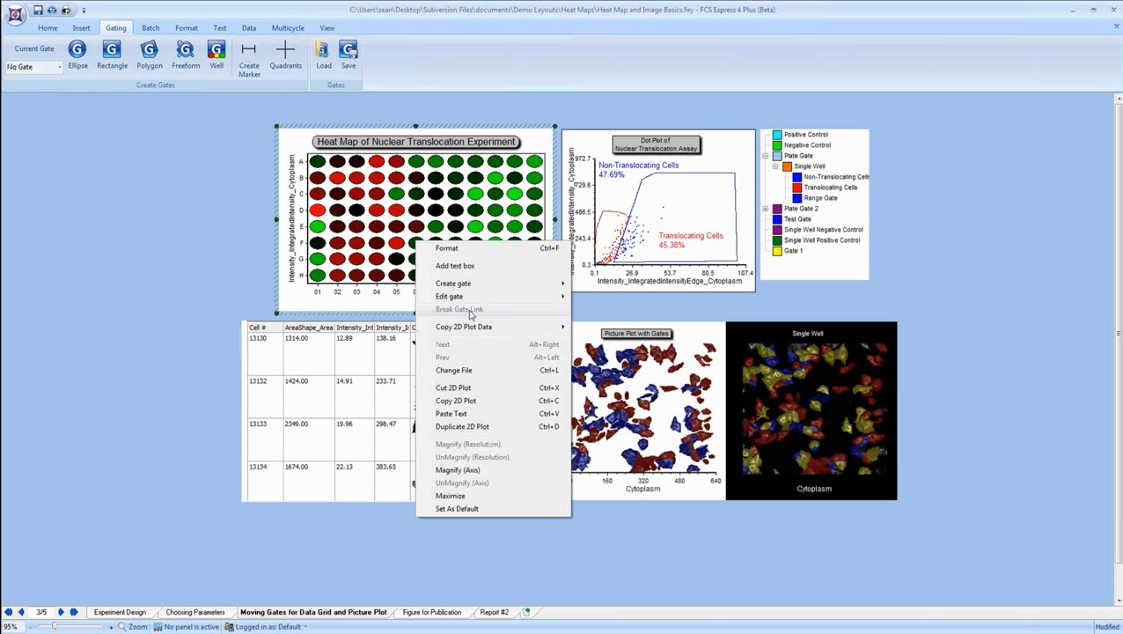
pyautogui.moveTo(465, 302)
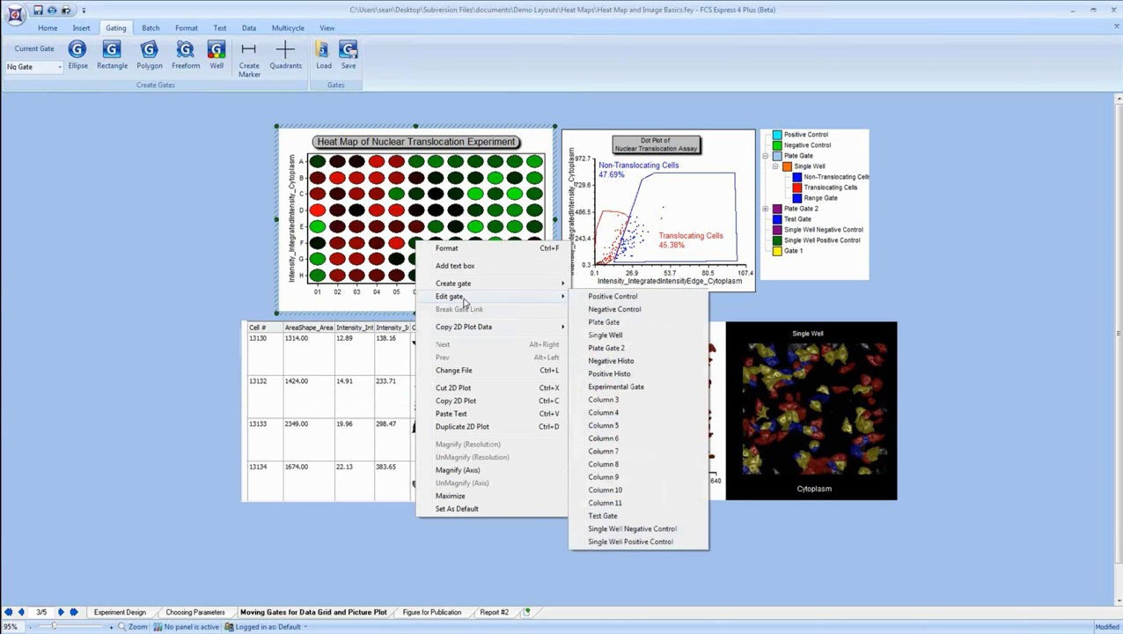
pyautogui.click(621, 337)
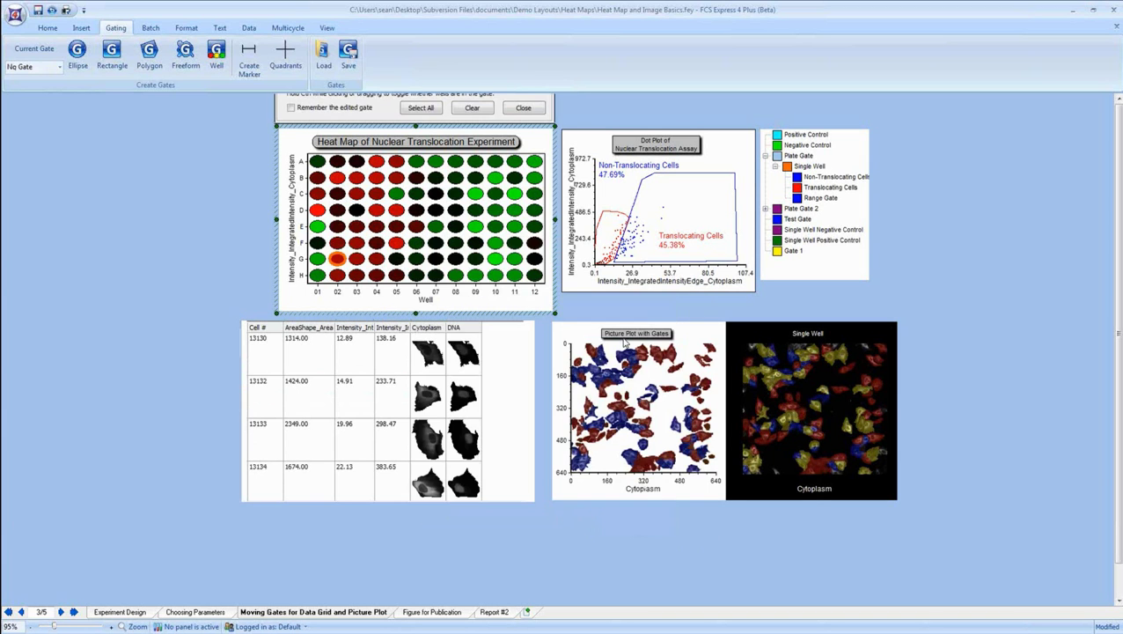
pyautogui.click(320, 277)
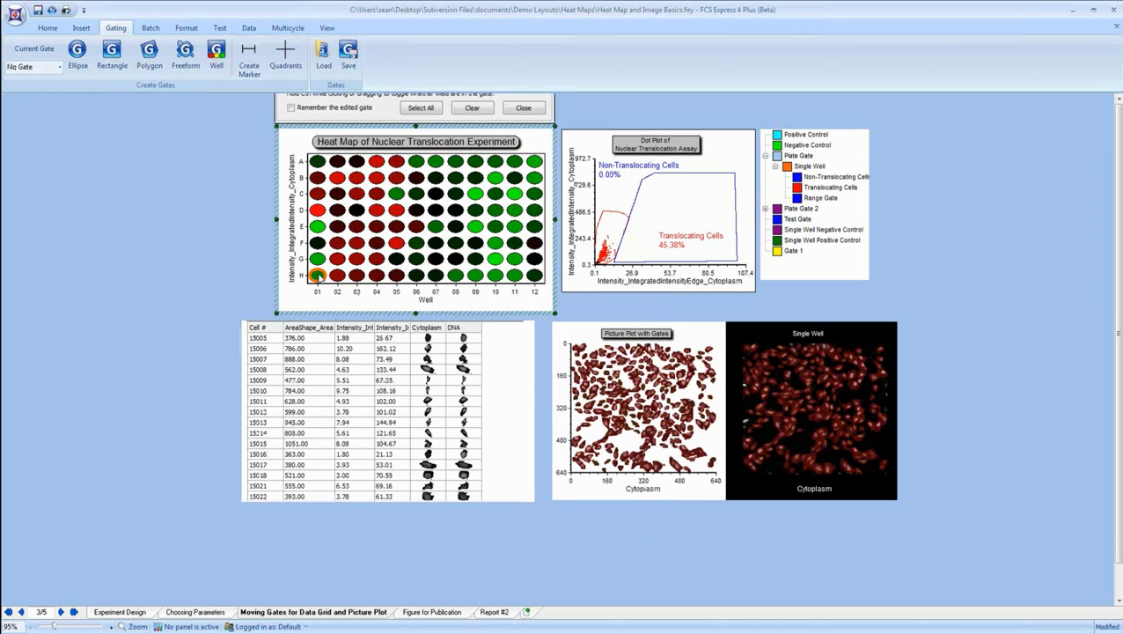
pyautogui.click(357, 278)
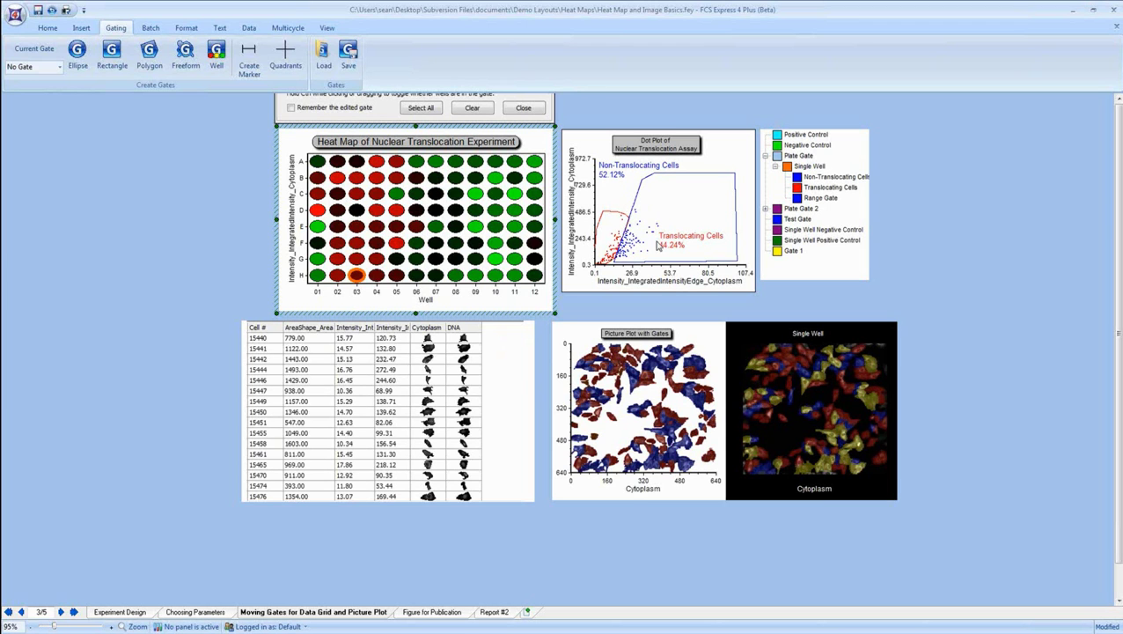
# Step the Single Well gate along row H from well H04 to H11, comparing the linked dot plot, data grid and picture plots.
pyautogui.click(376, 277)
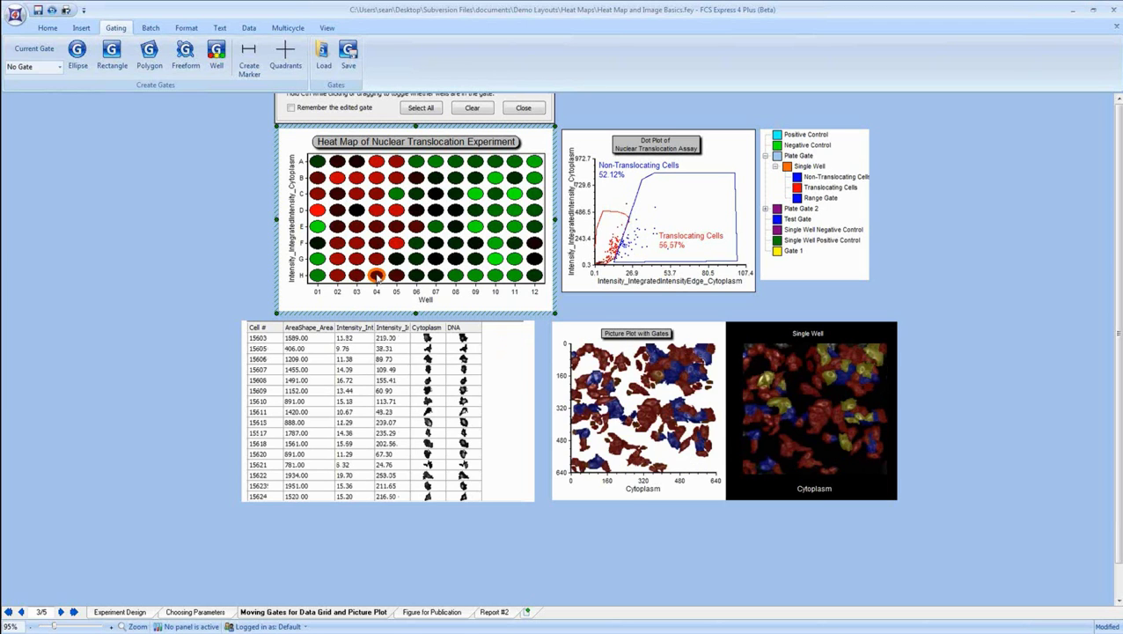
pyautogui.click(396, 277)
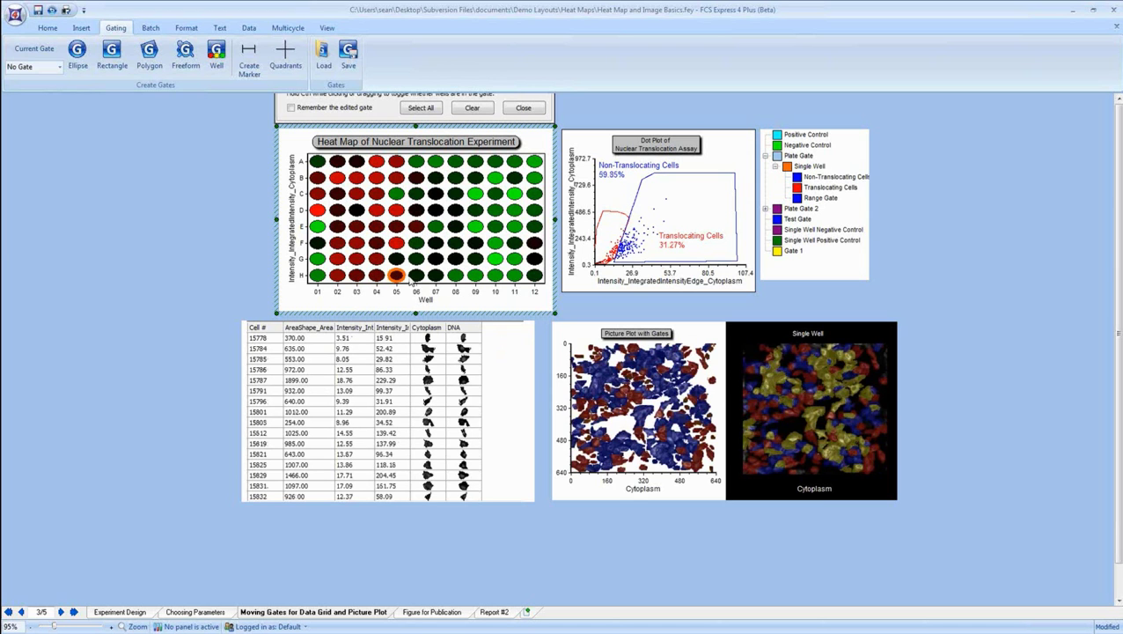
pyautogui.click(416, 276)
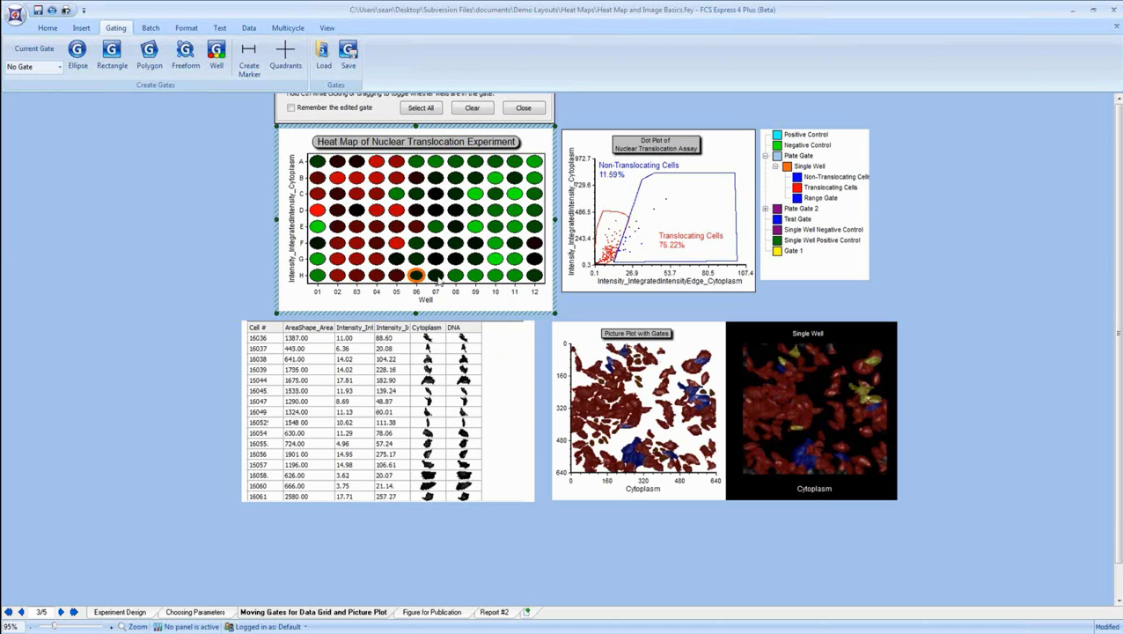
pyautogui.click(435, 277)
pyautogui.click(455, 278)
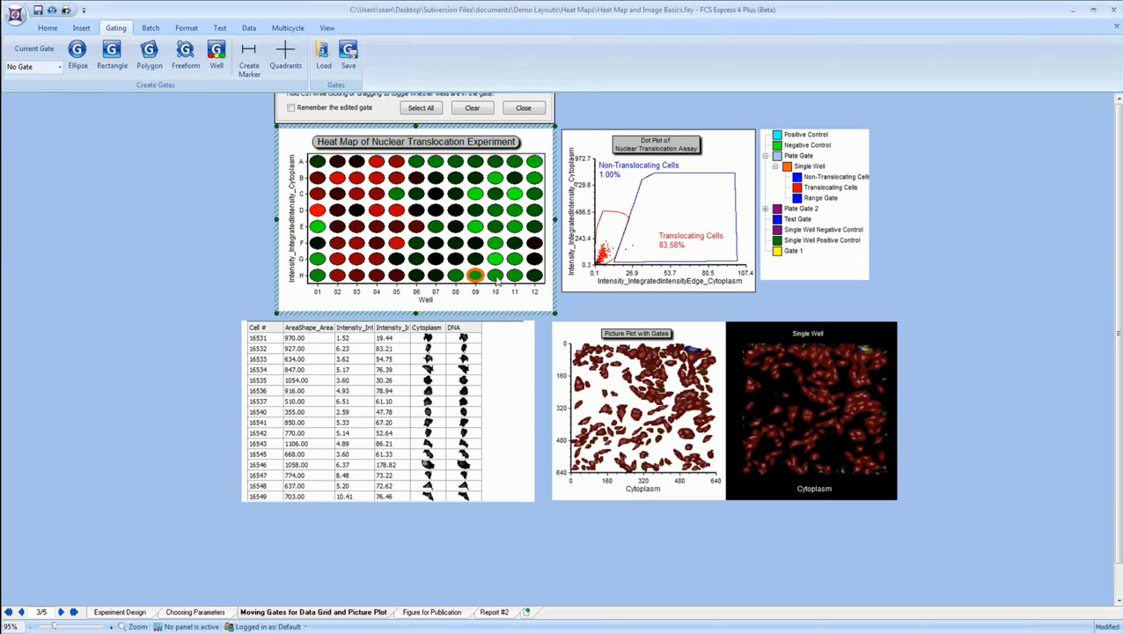
pyautogui.click(495, 276)
pyautogui.click(515, 277)
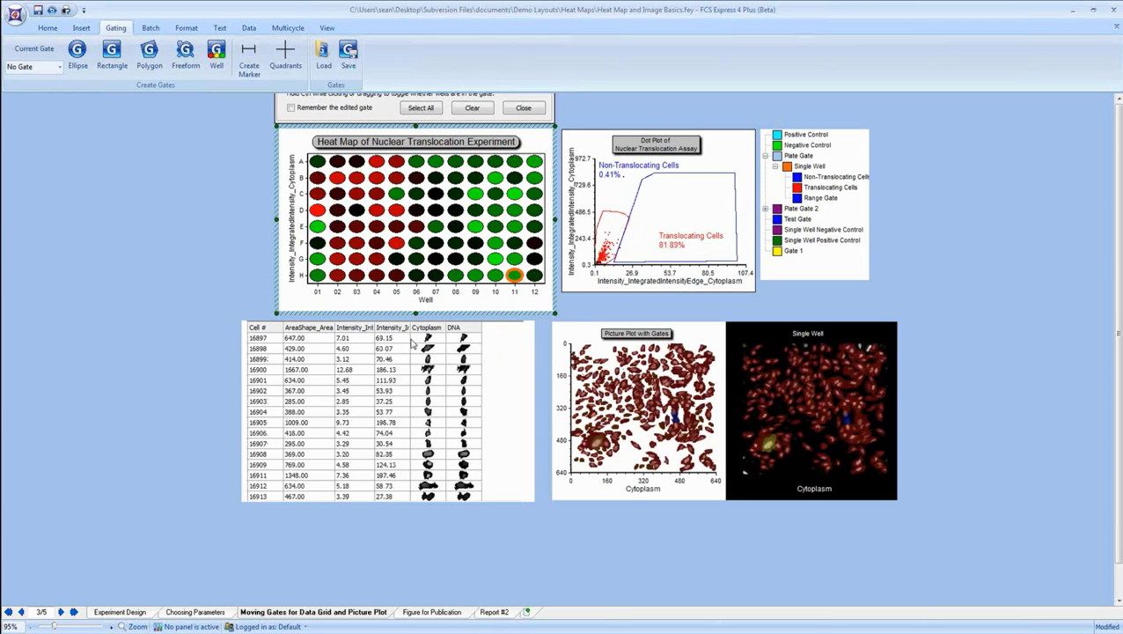
# Move the Single Well gate to H02 and on to H03, and increase the data grid's row height to enlarge its cell images.
pyautogui.click(338, 275)
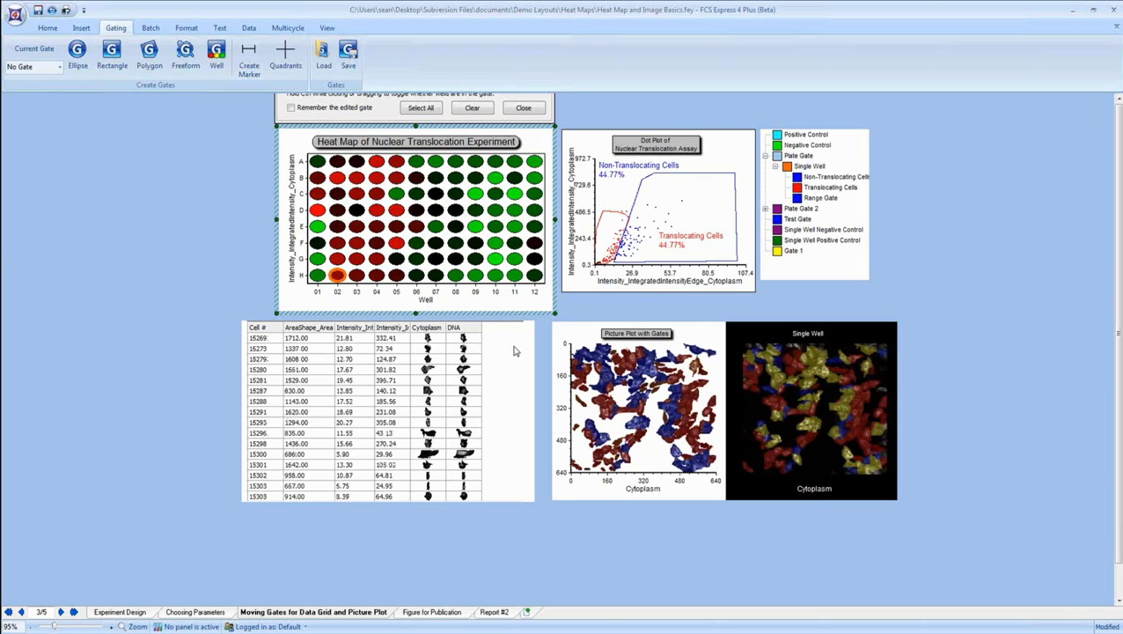
pyautogui.click(357, 276)
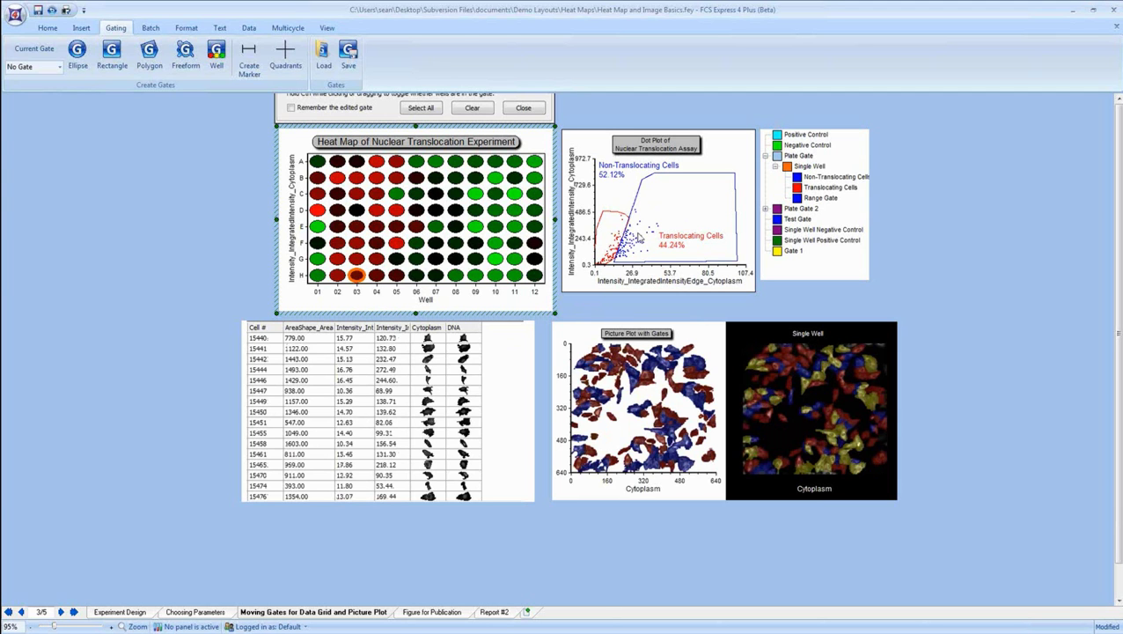
pyautogui.click(248, 364)
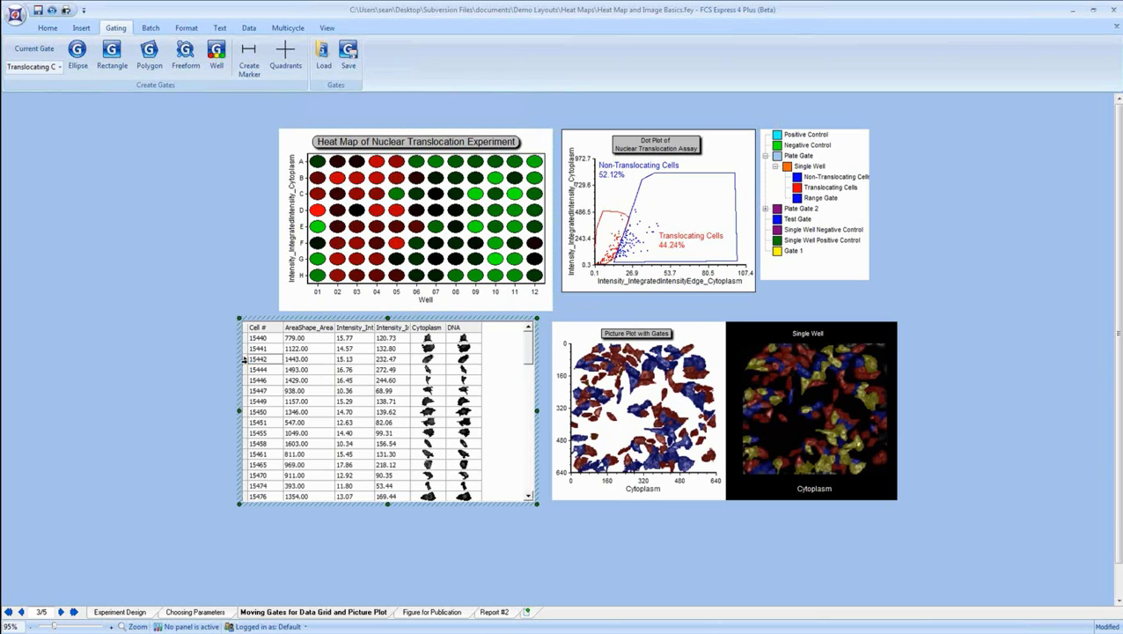
pyautogui.moveTo(248, 363); pyautogui.dragTo(249, 407)
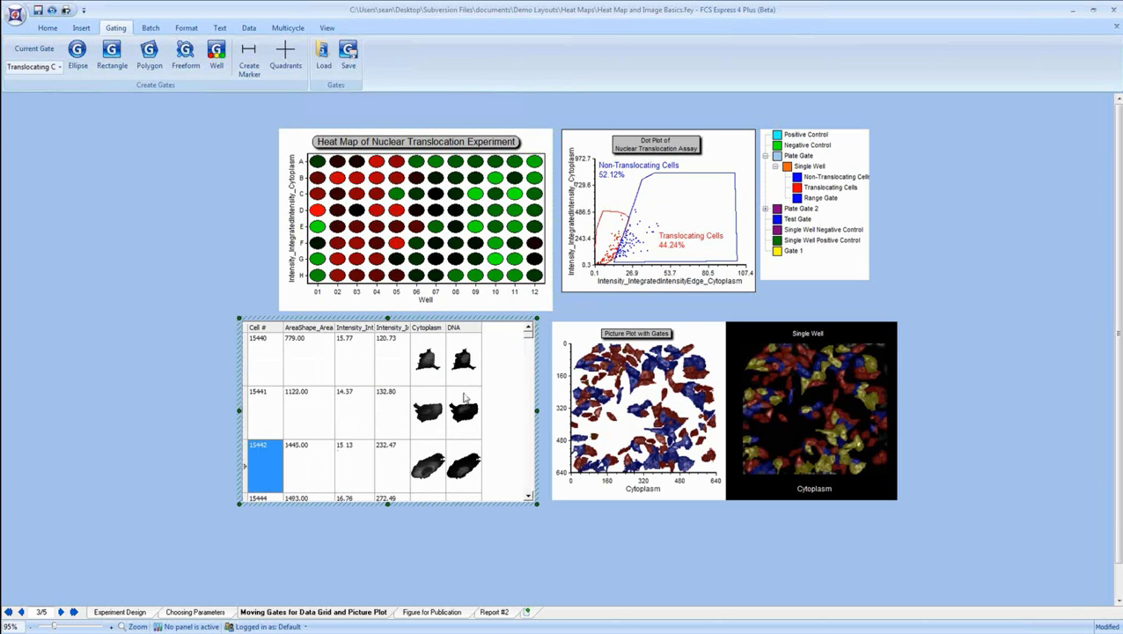
# On the Figure for Publication page, show which wells the Column 8 gate covers on the cytoplasmic staining heat map.
pyautogui.click(448, 614)
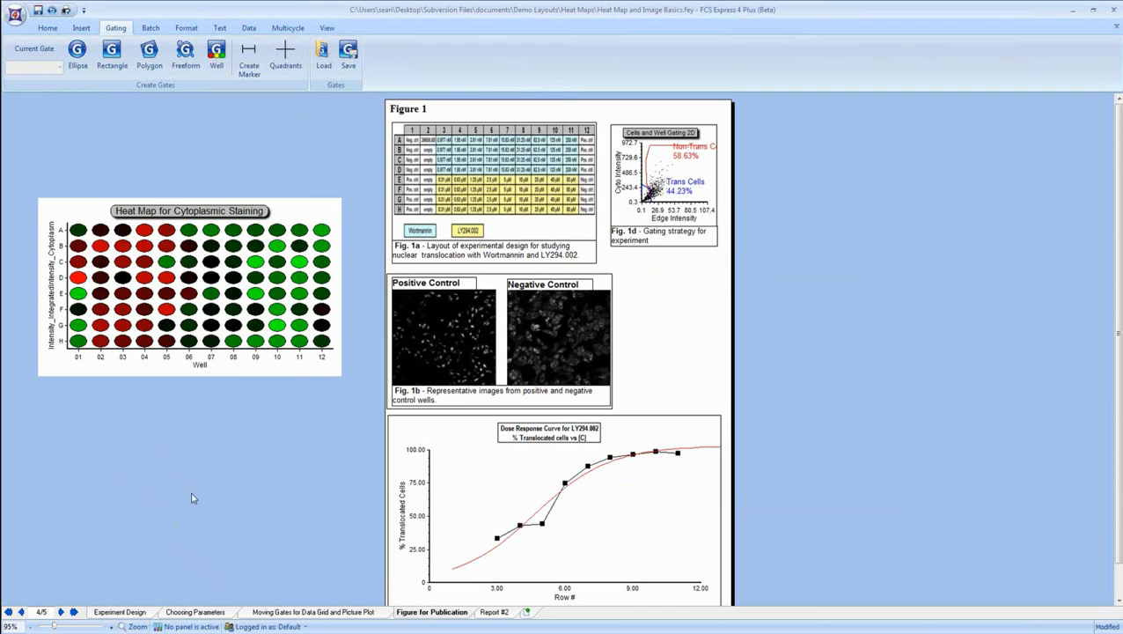
pyautogui.rightClick(170, 298)
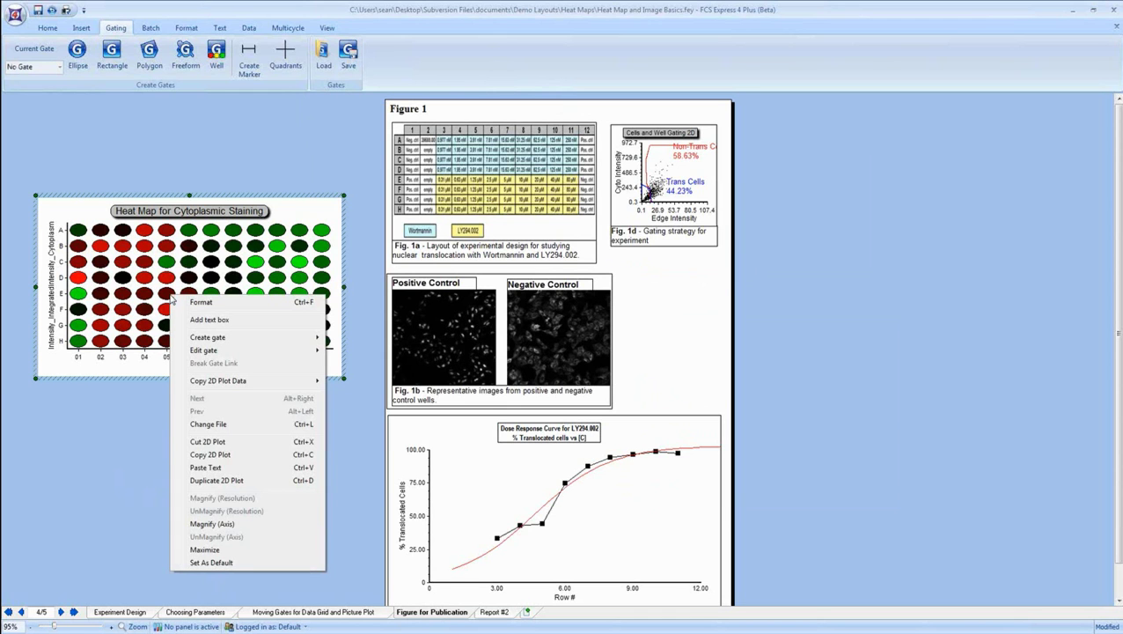
pyautogui.moveTo(240, 356)
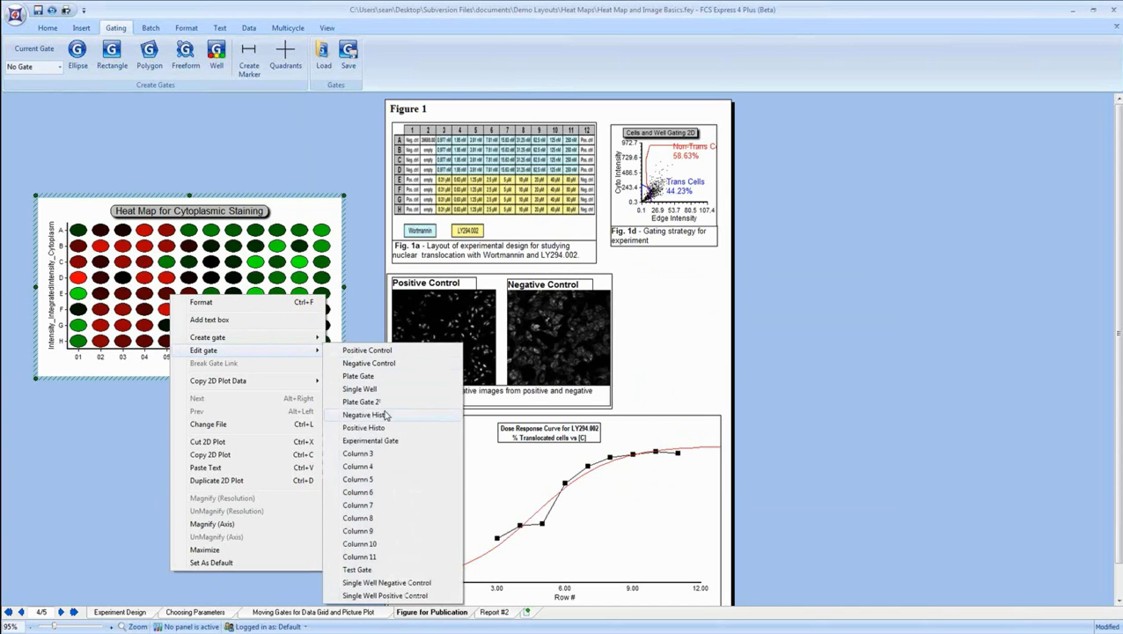
pyautogui.click(372, 521)
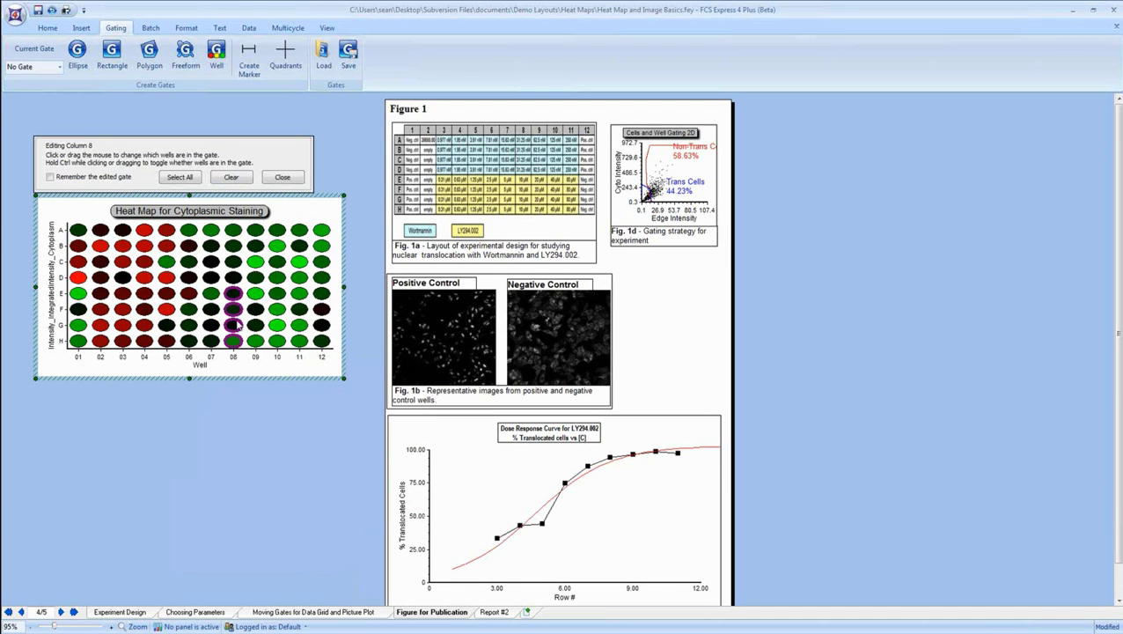
pyautogui.click(252, 438)
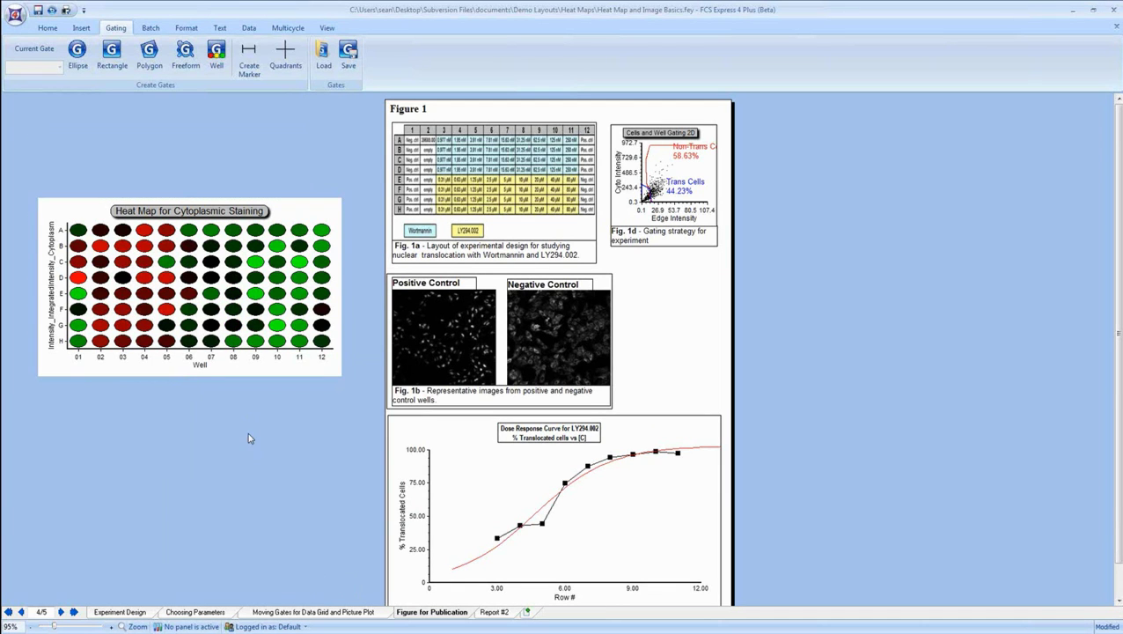
# Slightly reshape the Trans Cells gate on the Cells and Well Gating 2D plot to update the dose response curve.
pyautogui.click(676, 435)
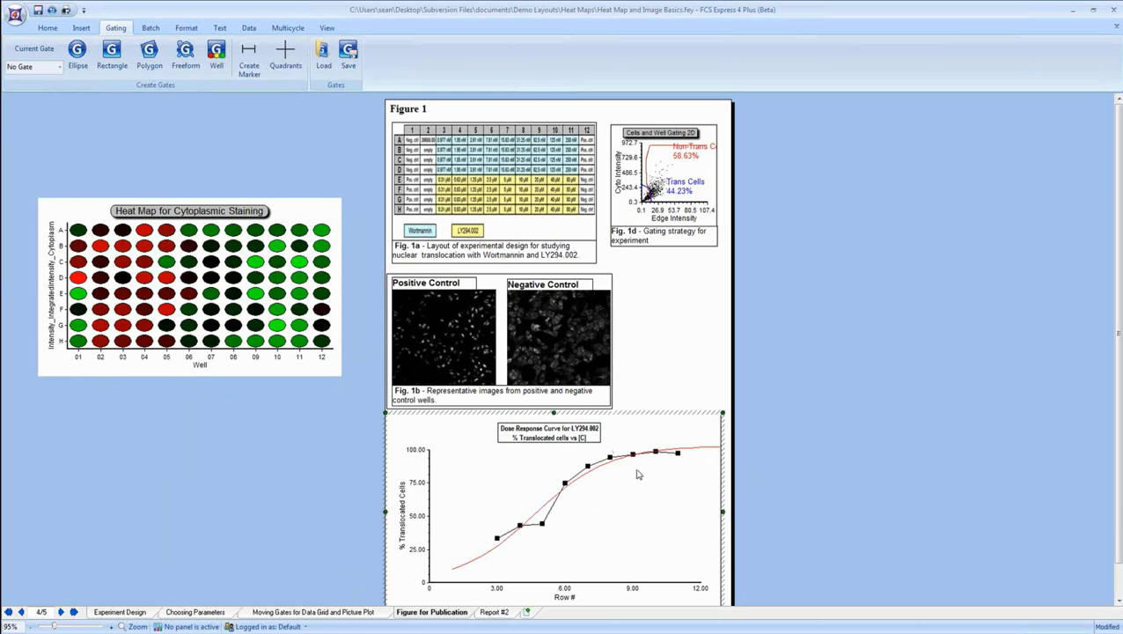
pyautogui.click(647, 192)
pyautogui.moveTo(654, 181)
pyautogui.mouseDown()
pyautogui.moveTo(665, 173)
pyautogui.moveTo(656, 182)
pyautogui.mouseUp()
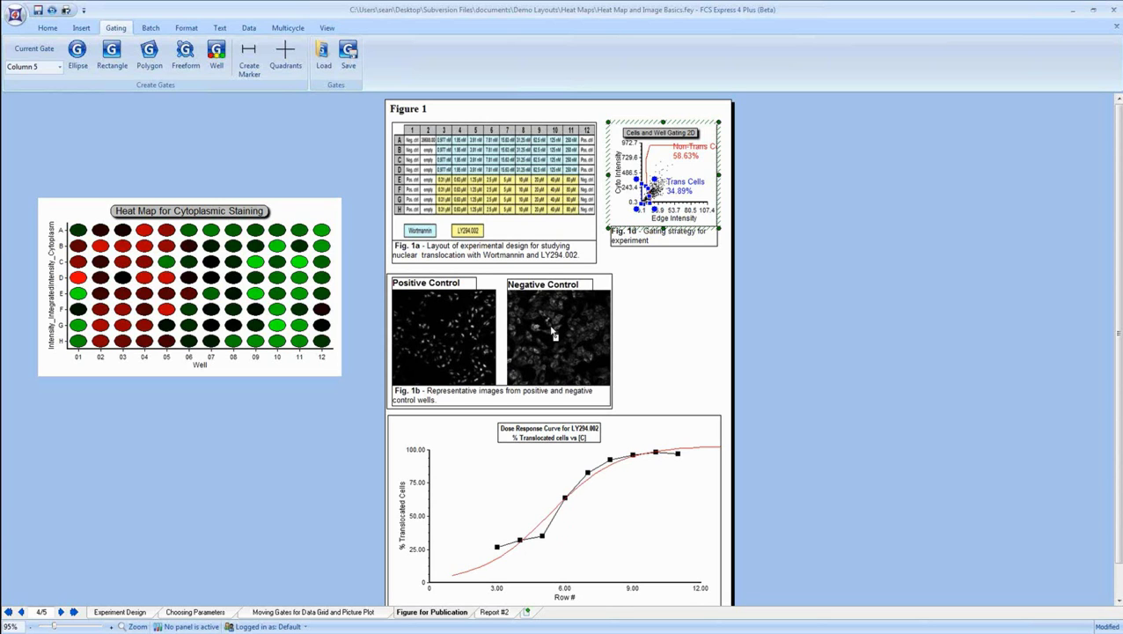
# Open the HCS Examples.fey layout and examine the control gates and overlay histogram on the Dot Plot Gating page.
pyautogui.click(15, 16)
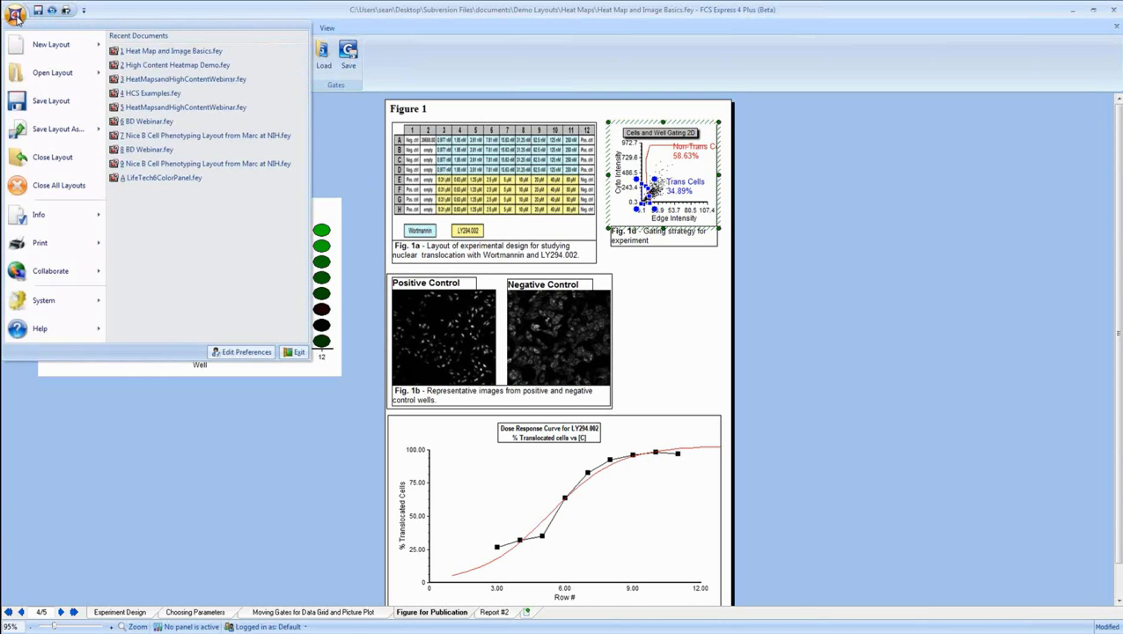
pyautogui.click(141, 94)
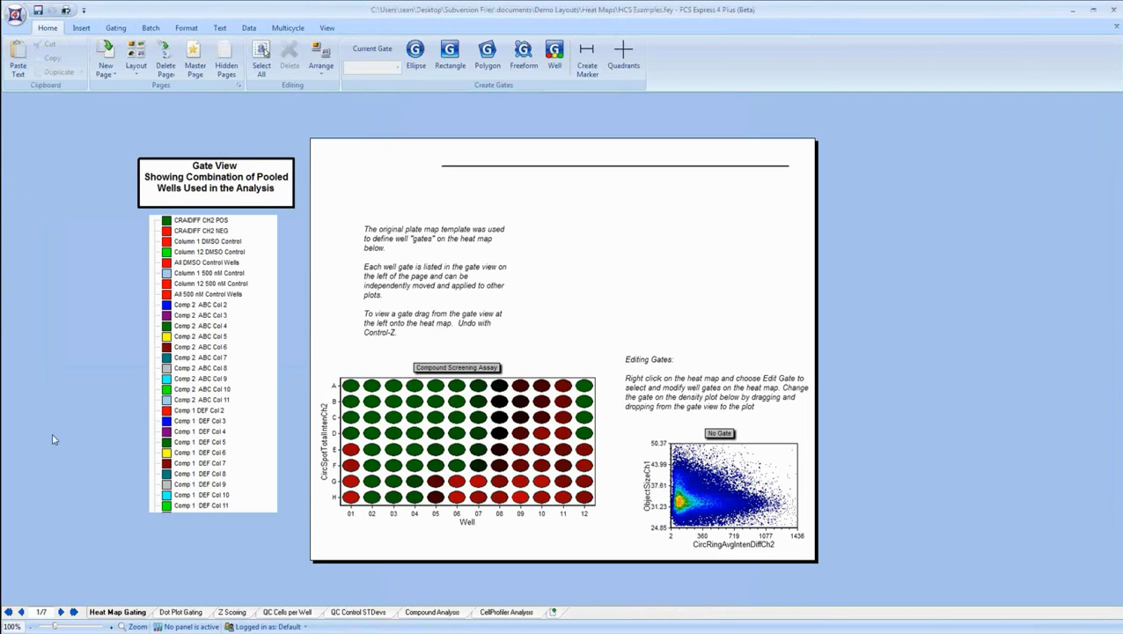
pyautogui.click(182, 614)
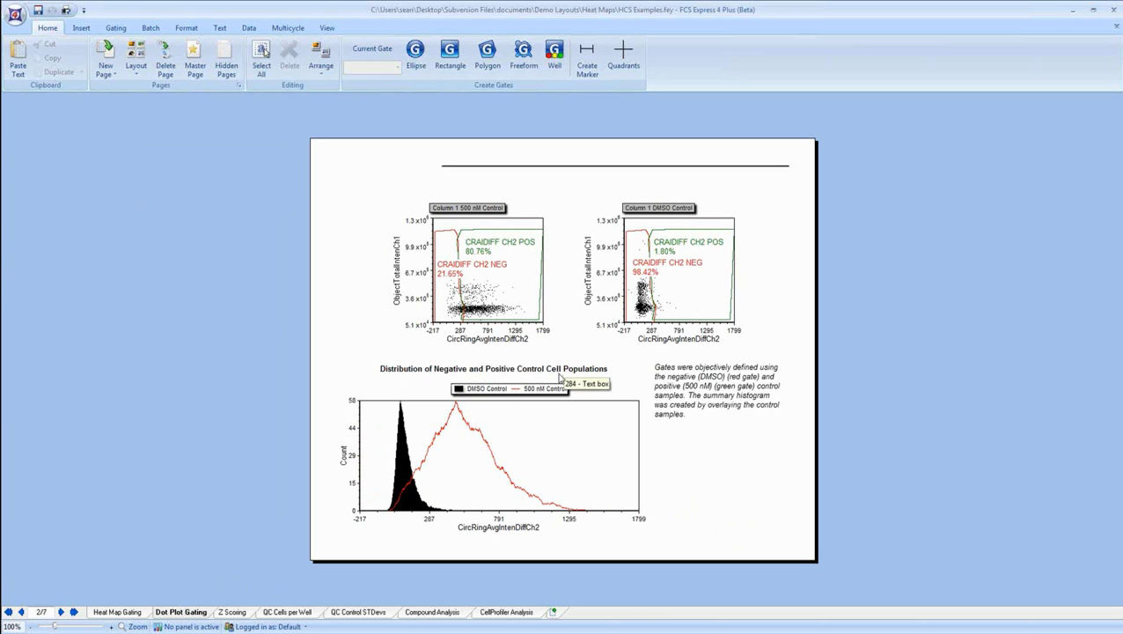
pyautogui.click(508, 450)
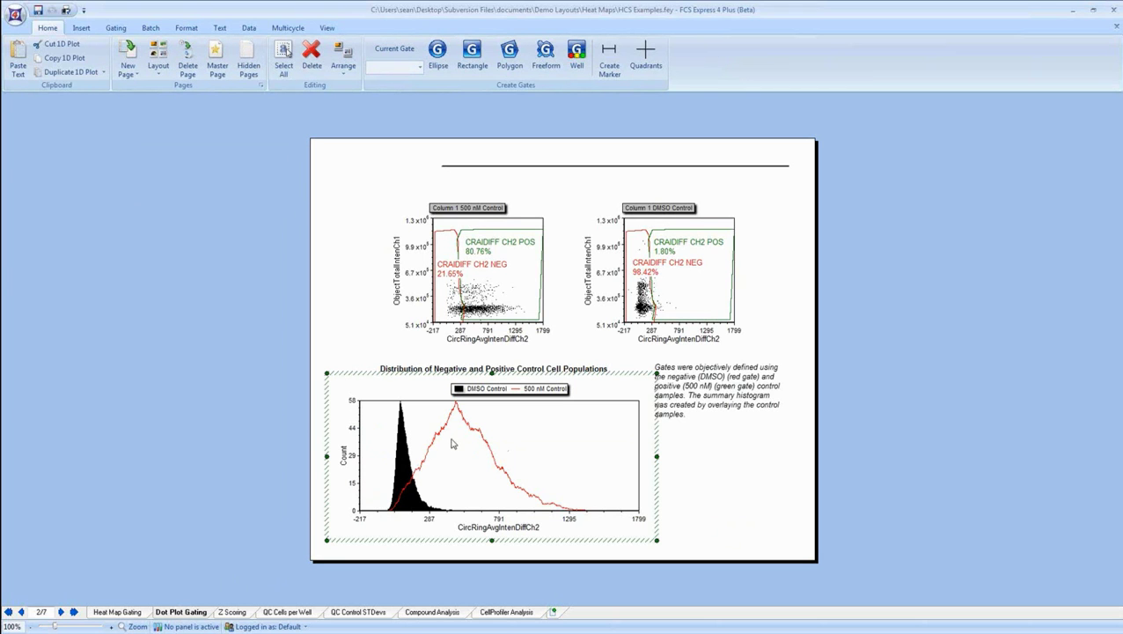
# Examine the Z Score text box with the control medians on the Z Scoring page.
pyautogui.click(239, 612)
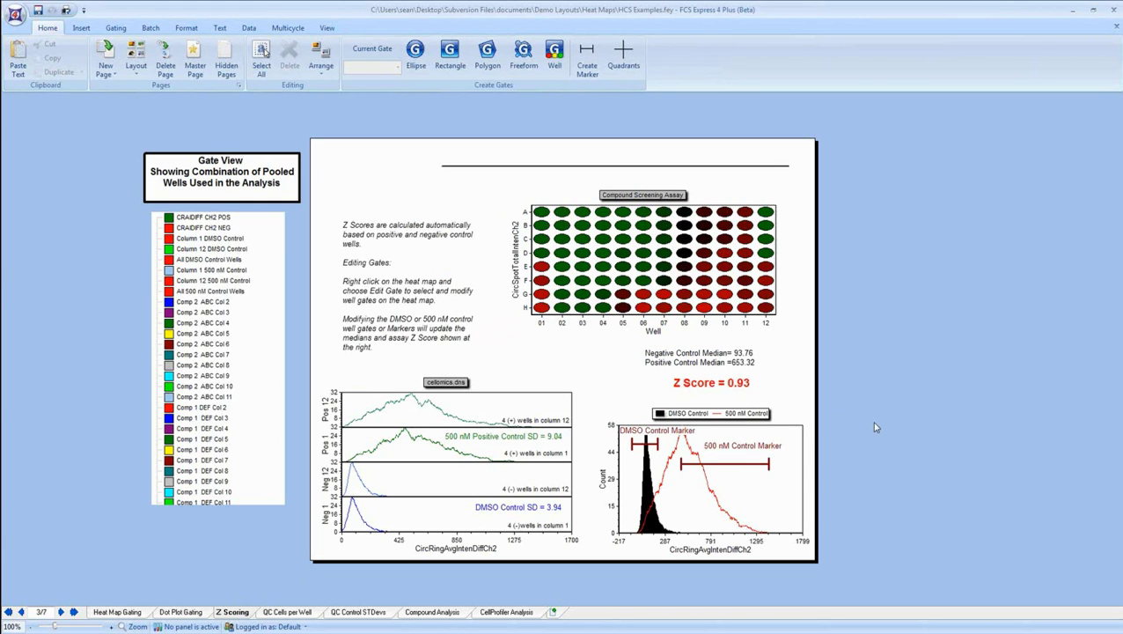
pyautogui.click(735, 385)
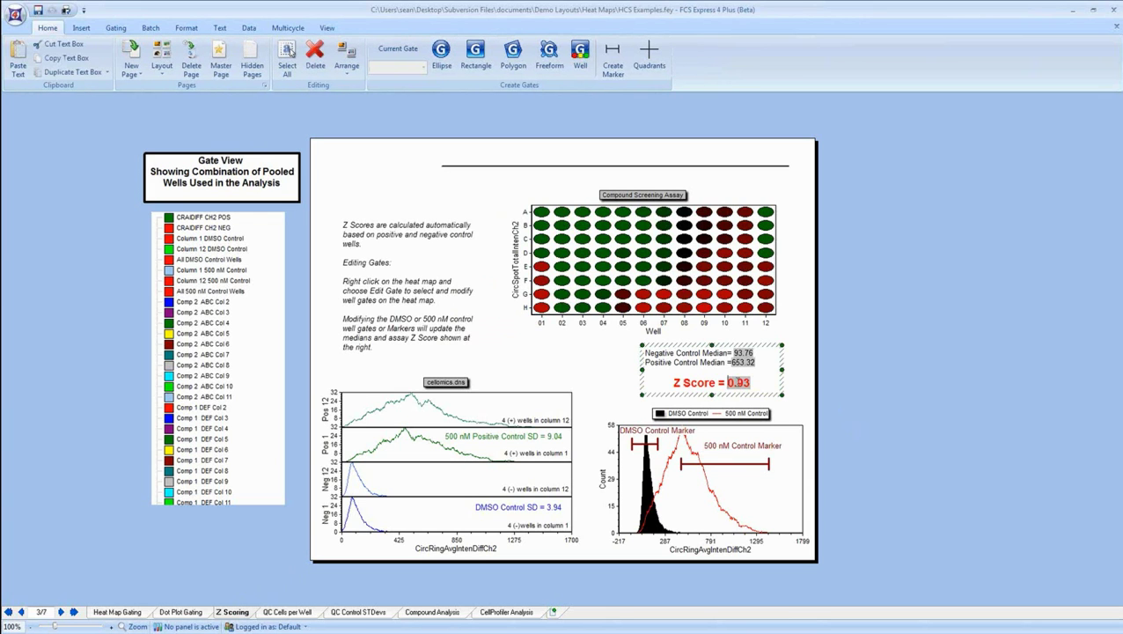
pyautogui.click(878, 388)
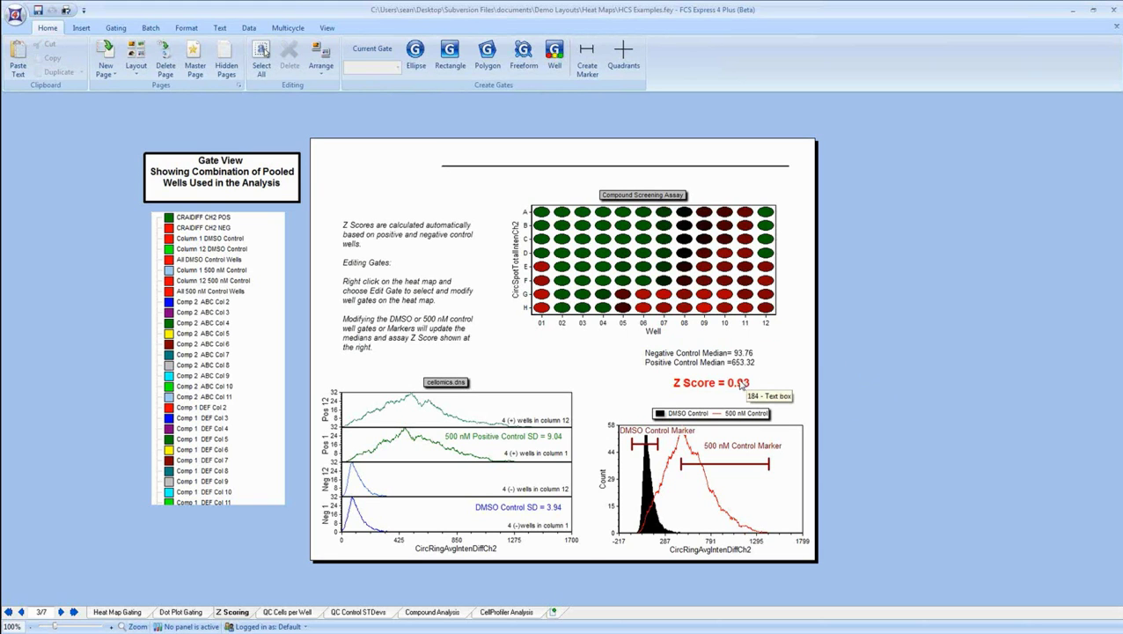
# Narrow the 500 nM Control Marker on the overlay histogram by moving its lower end to about 800 on the axis.
pyautogui.click(691, 463)
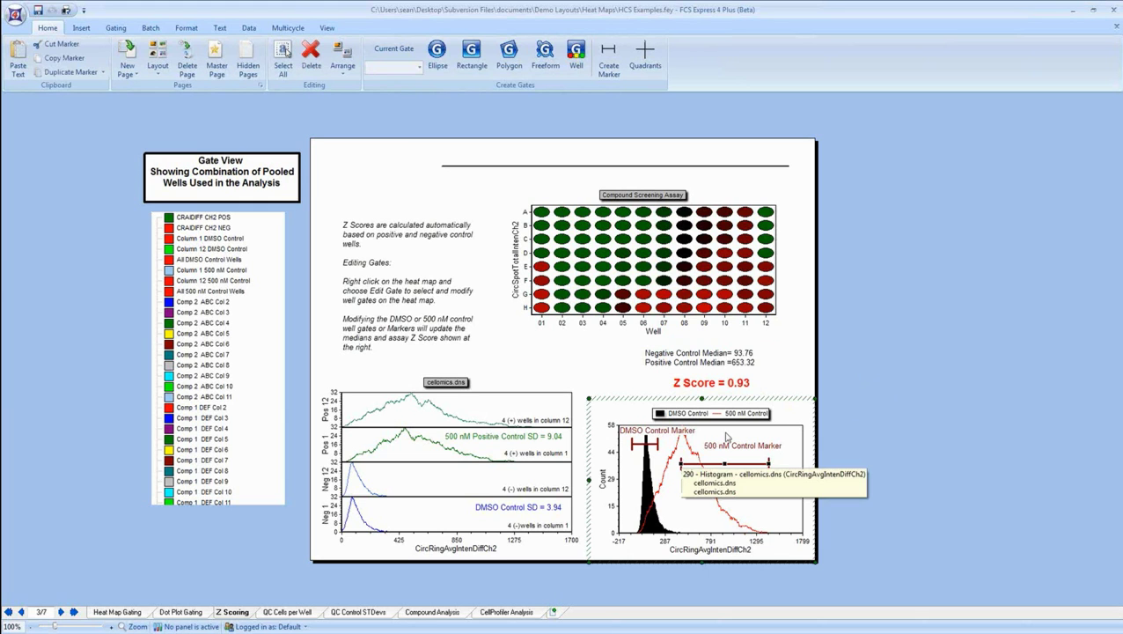
pyautogui.moveTo(679, 462); pyautogui.dragTo(747, 464)
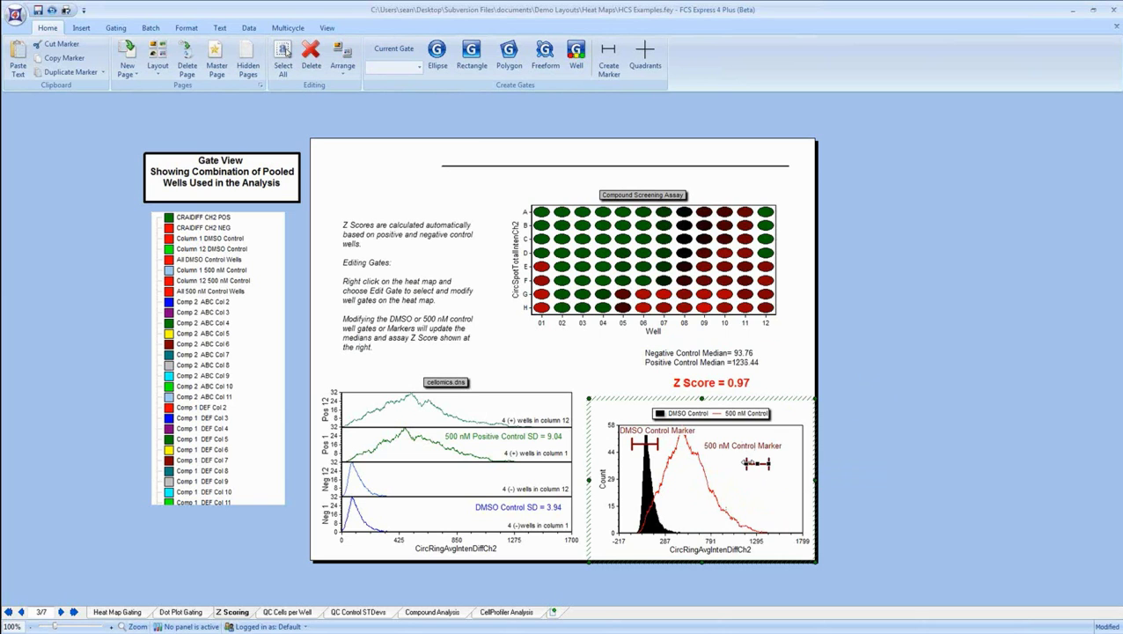
pyautogui.moveTo(747, 463)
pyautogui.mouseDown()
pyautogui.moveTo(705, 465)
pyautogui.moveTo(714, 464)
pyautogui.mouseUp()
# Edit the Column 12 DMSO Control gate on the Compound Screening Assay heat map to add wells E12 through H12.
pyautogui.rightClick(615, 256)
pyautogui.moveTo(649, 313)
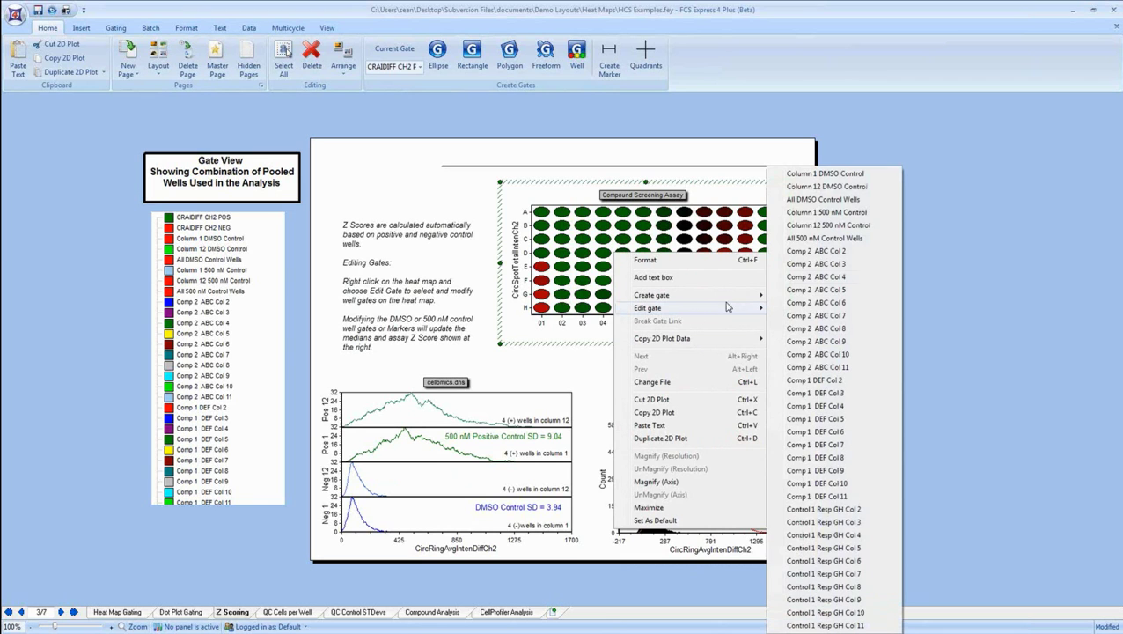
pyautogui.click(825, 187)
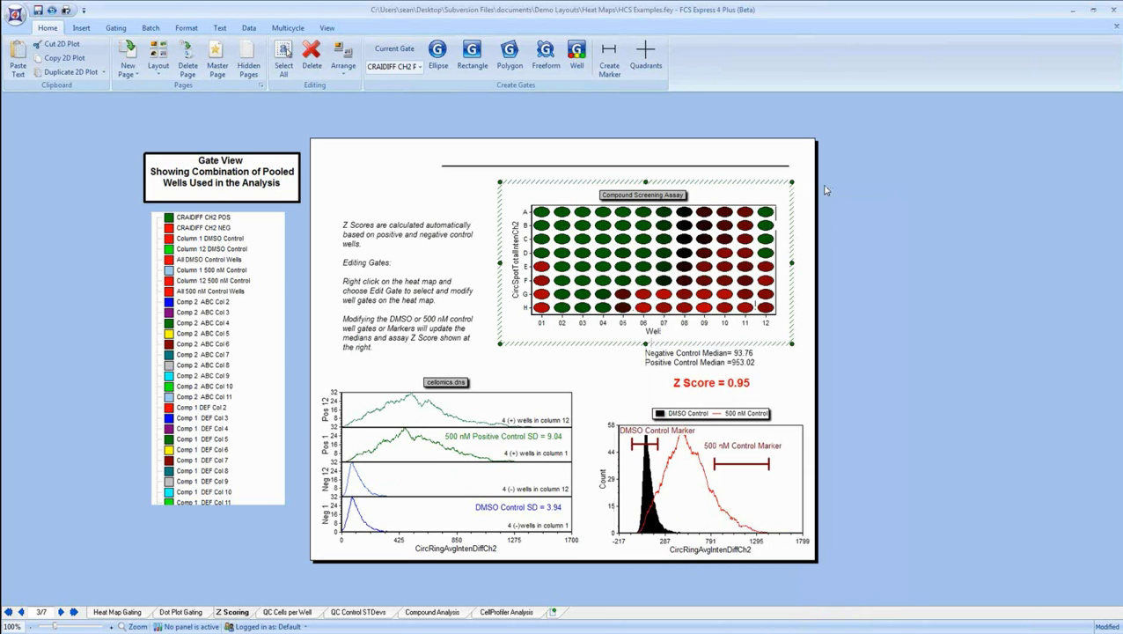
pyautogui.click(763, 266)
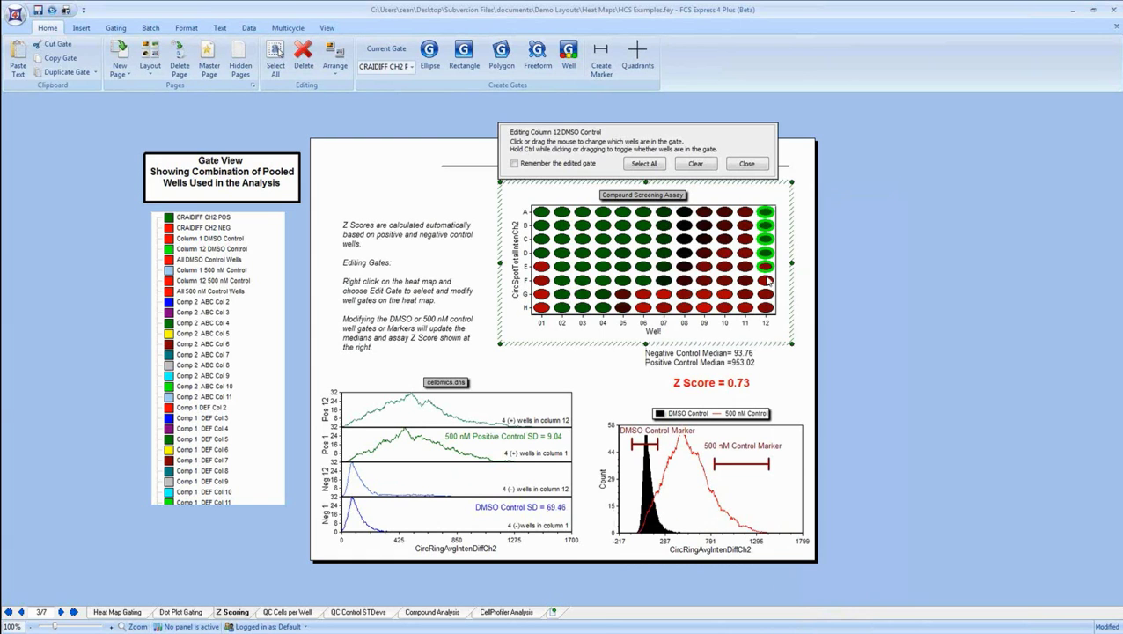
pyautogui.click(767, 280)
pyautogui.click(767, 294)
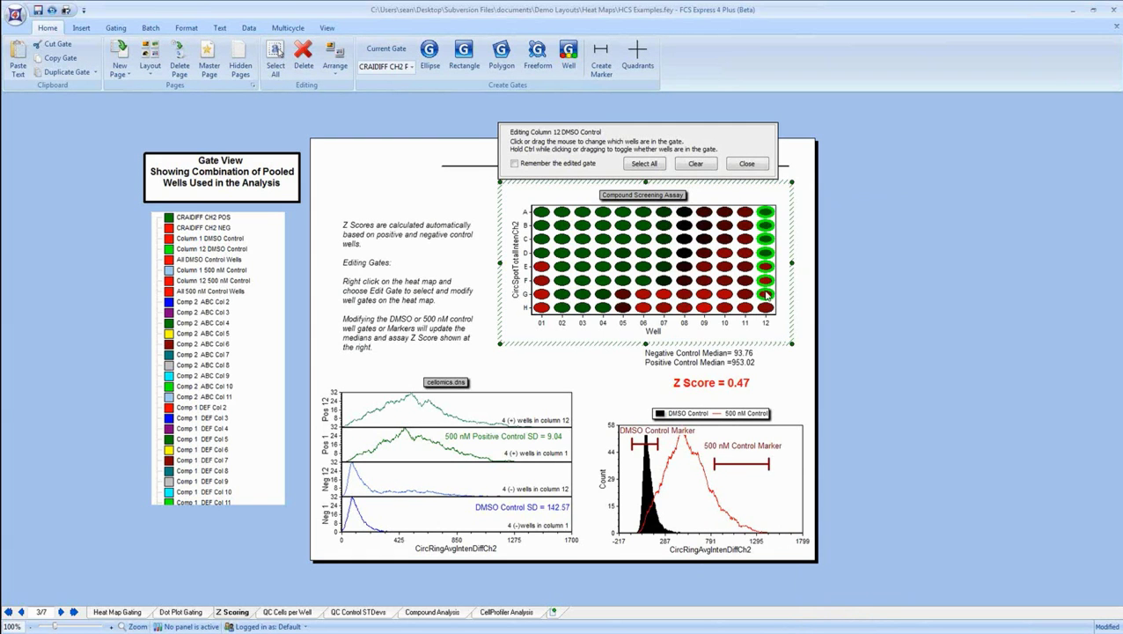
pyautogui.click(767, 308)
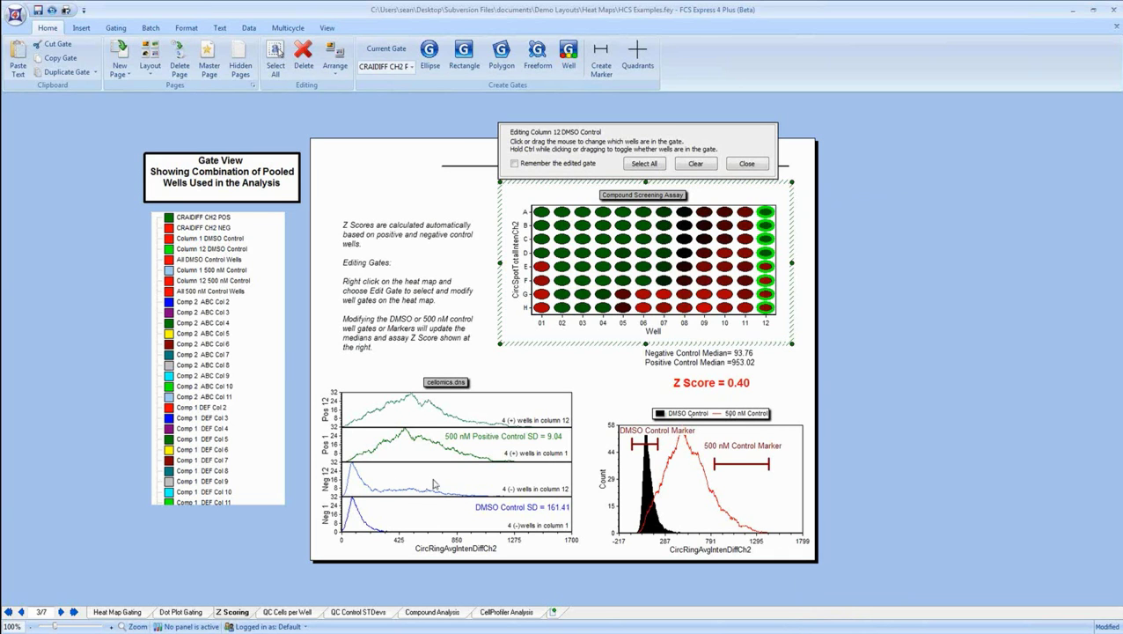
# Remove wells E12 through H12 from the Column 12 DMSO Control gate on the Compound Screening Assay heat map.
pyautogui.click(767, 308)
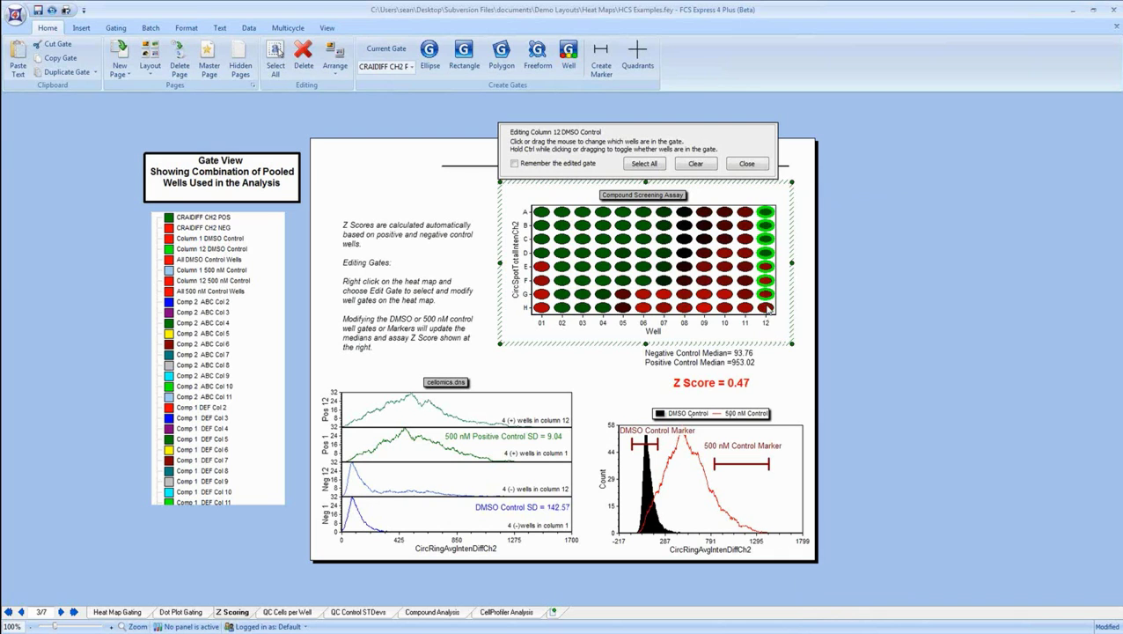
pyautogui.click(766, 294)
pyautogui.click(767, 280)
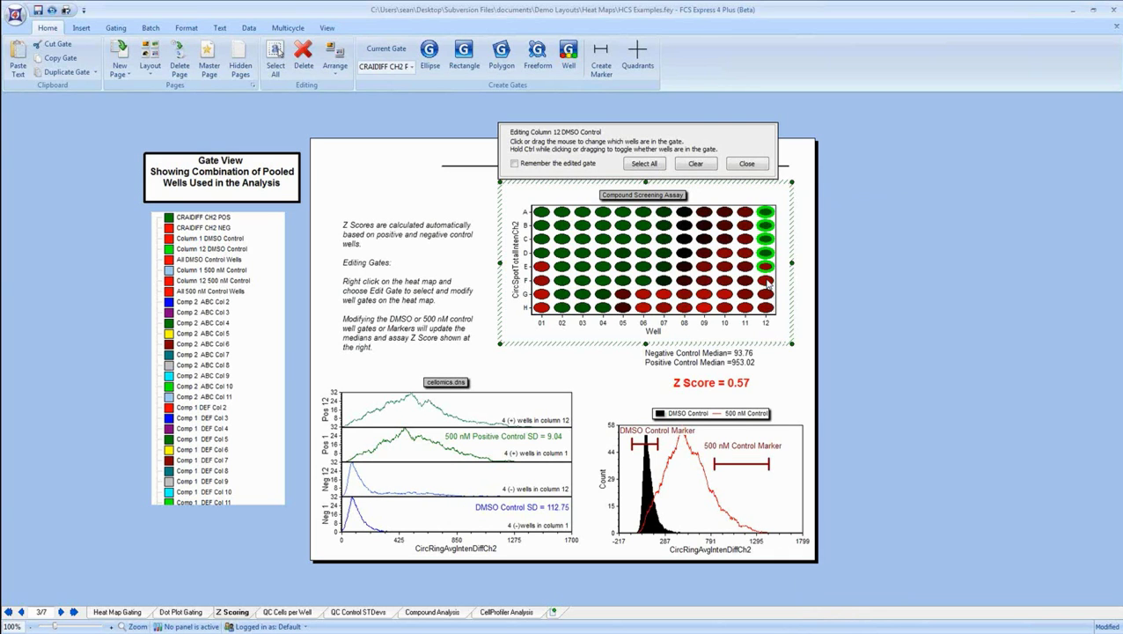
pyautogui.click(766, 266)
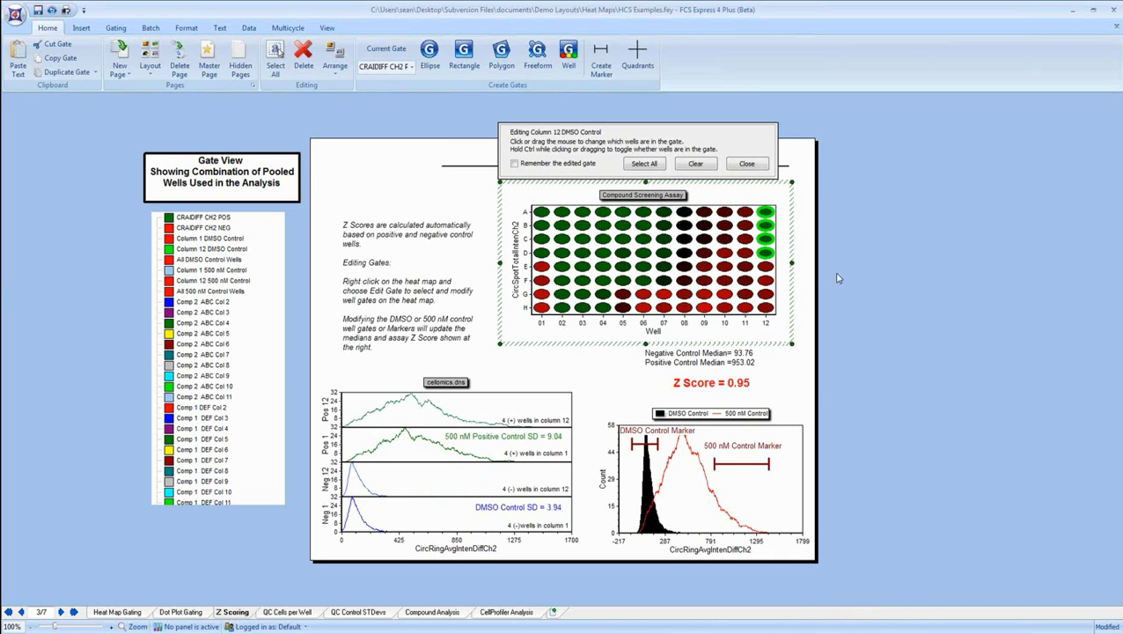
# Toggle wells E12, B12 and A12 in the Column 12 DMSO Control gate to test their effect on the Z Score.
pyautogui.click(767, 267)
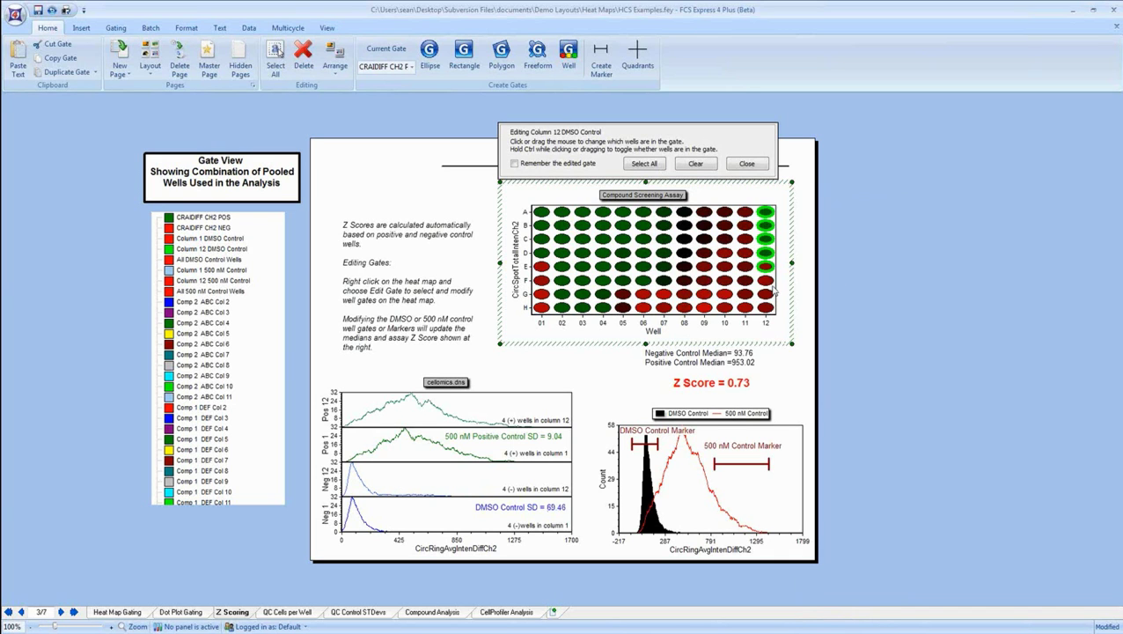
pyautogui.click(766, 266)
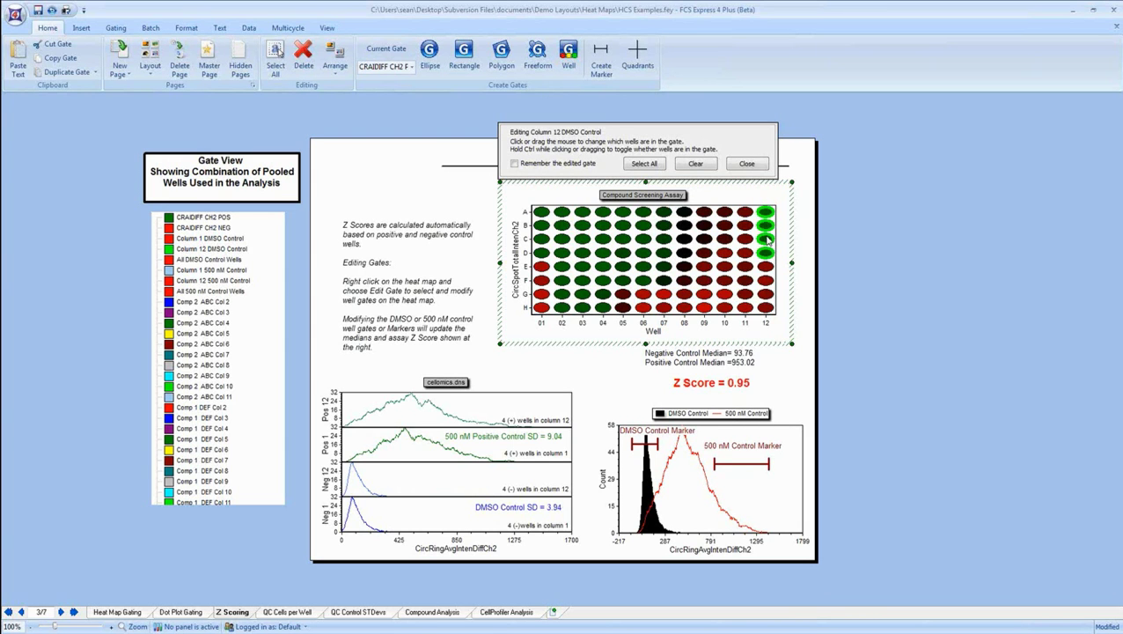
pyautogui.click(767, 226)
pyautogui.click(766, 213)
pyautogui.click(768, 225)
pyautogui.click(767, 213)
# Examine the custom token and 350-cell minimum threshold heat maps on the QC Cells per Well page and open the QC Control STDevs page.
pyautogui.click(270, 611)
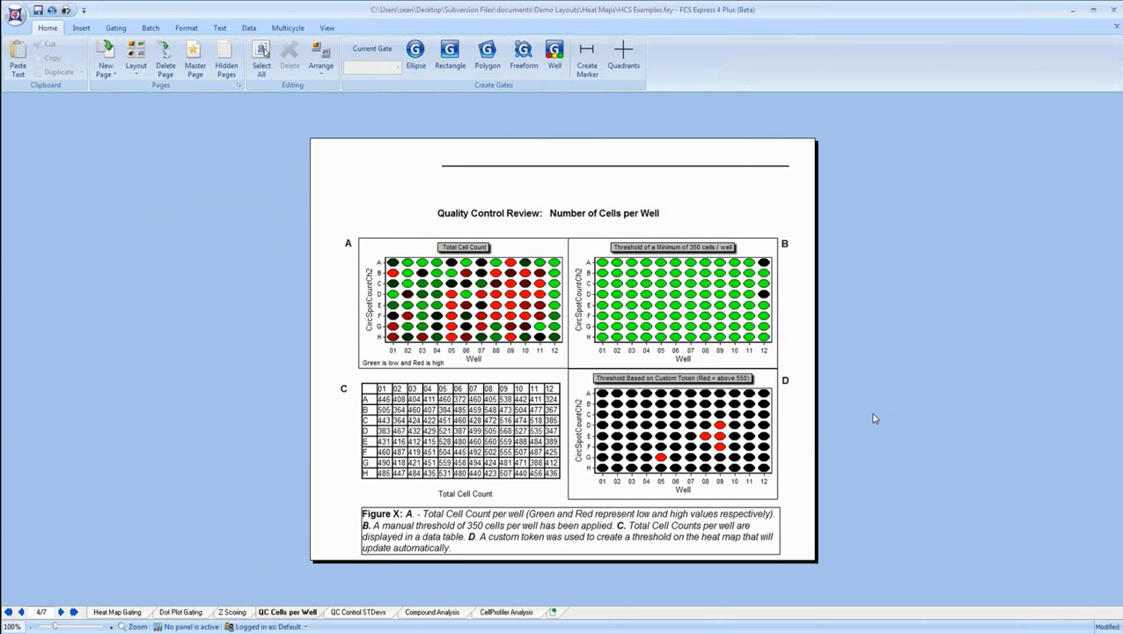
pyautogui.click(723, 436)
pyautogui.moveTo(723, 435)
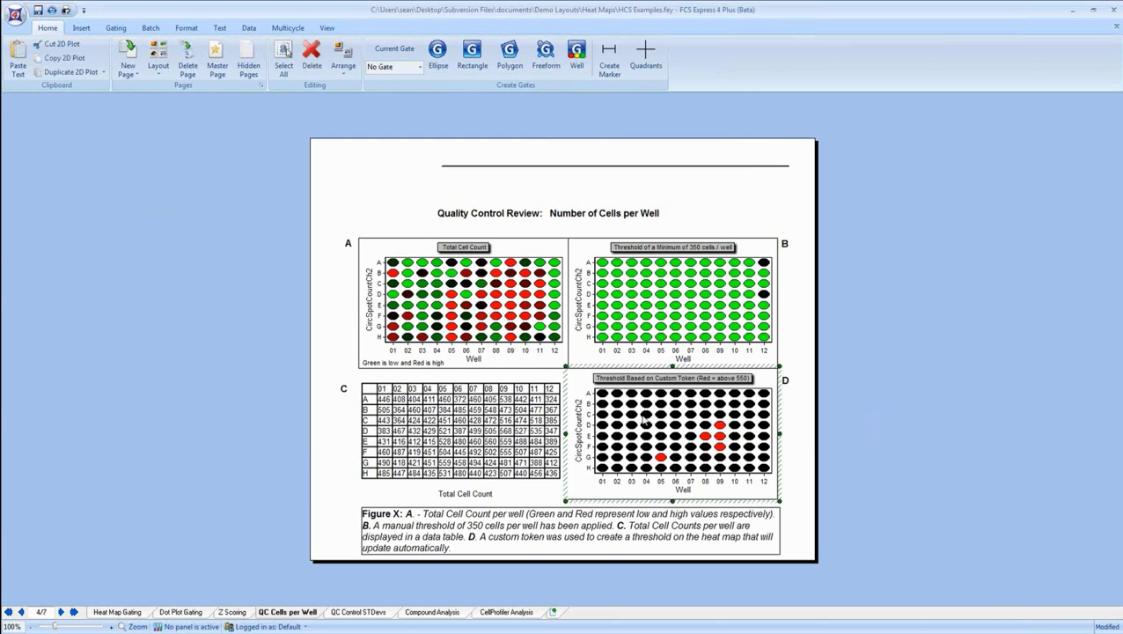
pyautogui.click(733, 300)
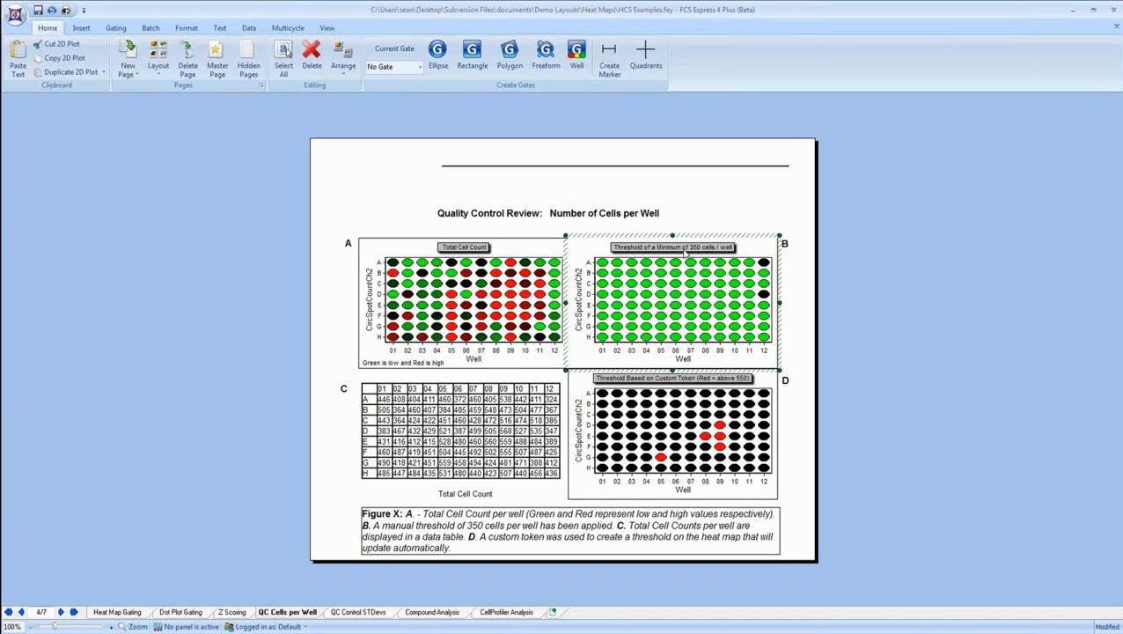
pyautogui.click(357, 615)
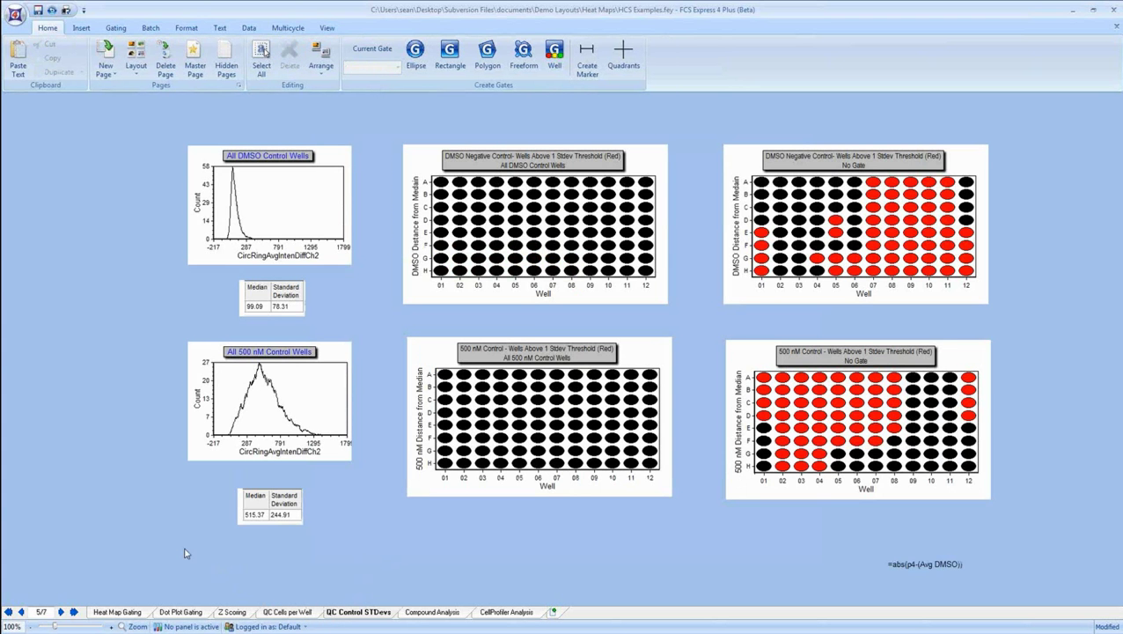
# Examine the compound statistics table and the Dose Response Assay curves on the Compound Analysis page.
pyautogui.click(432, 611)
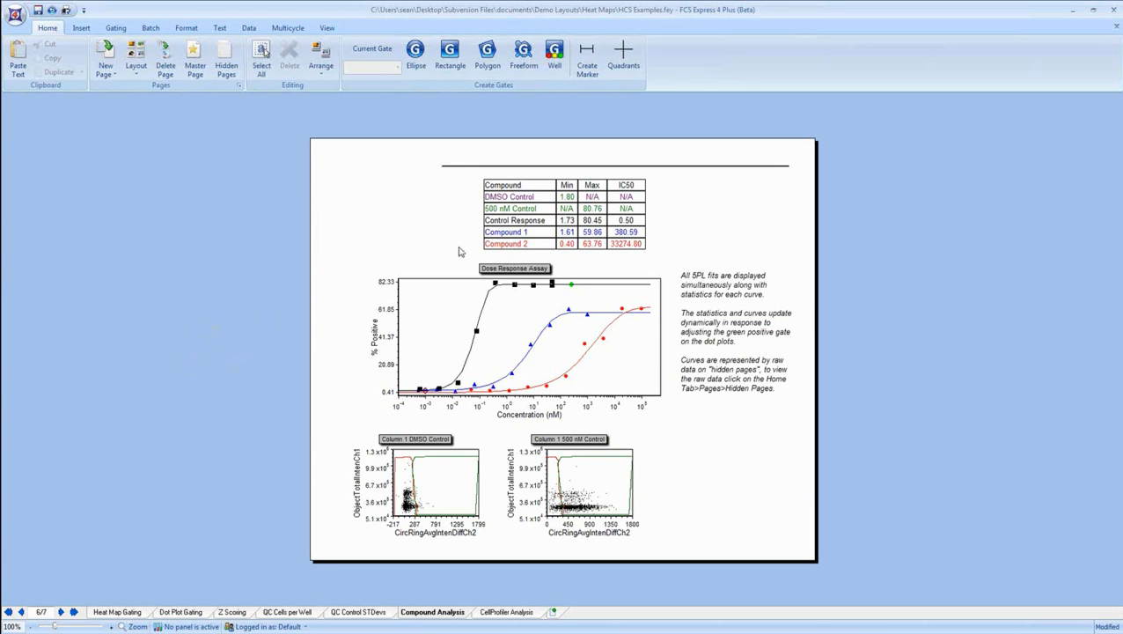
pyautogui.click(563, 200)
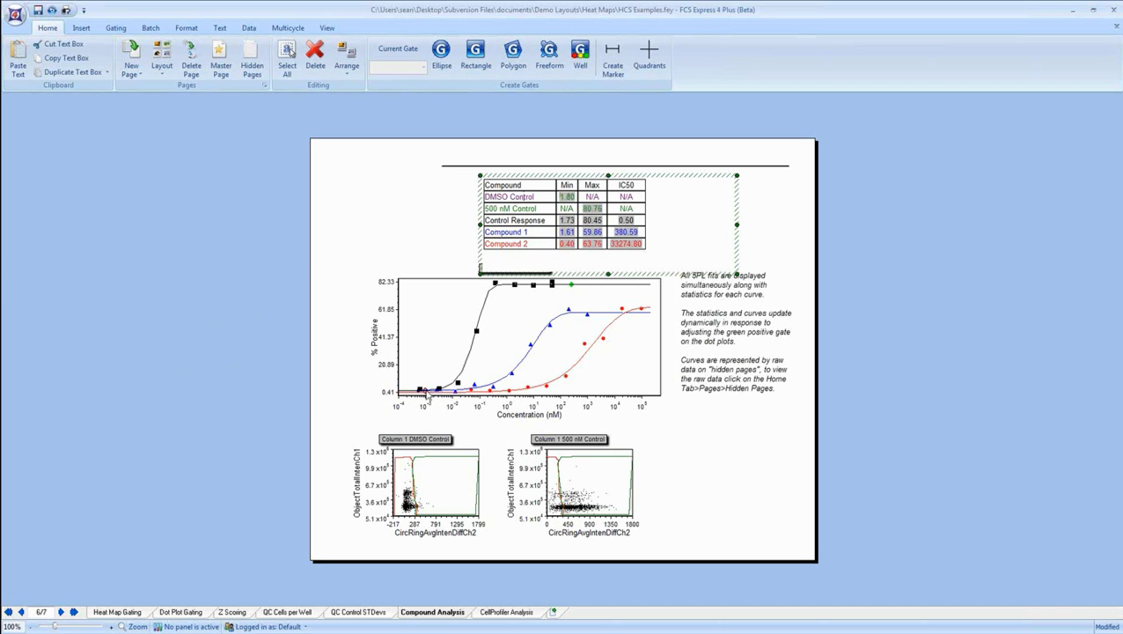
pyautogui.click(539, 209)
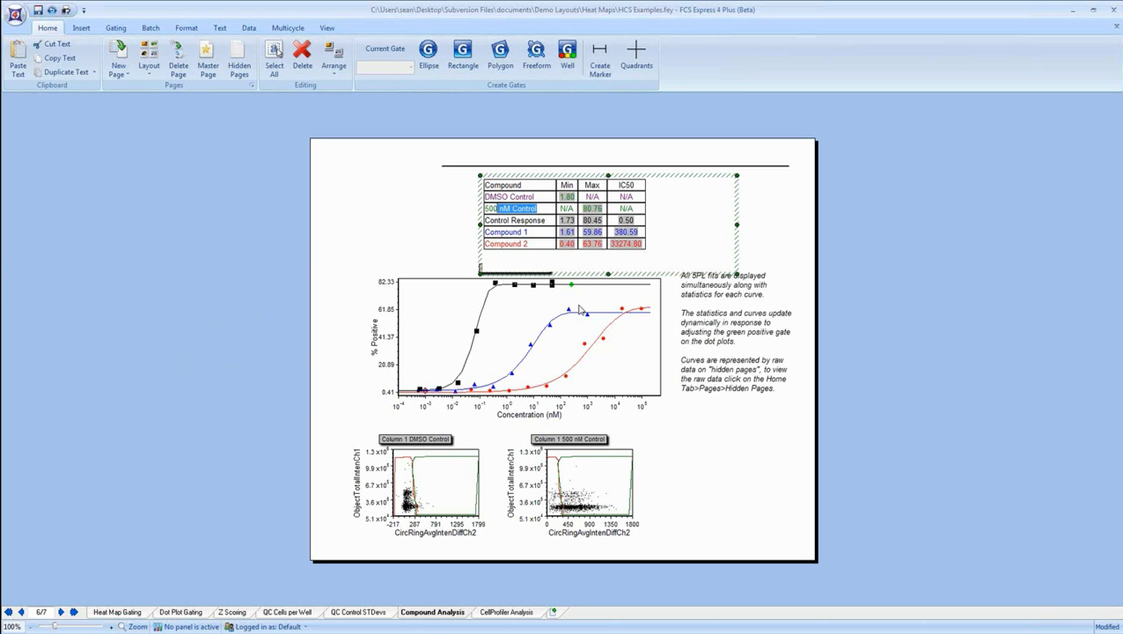
pyautogui.click(573, 288)
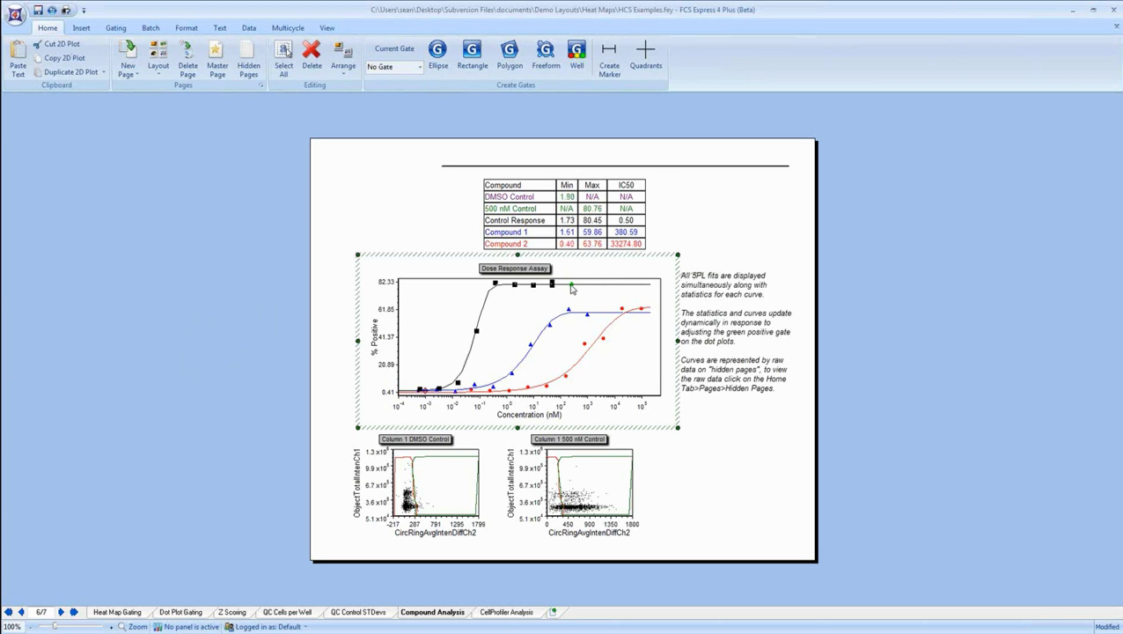
pyautogui.click(535, 231)
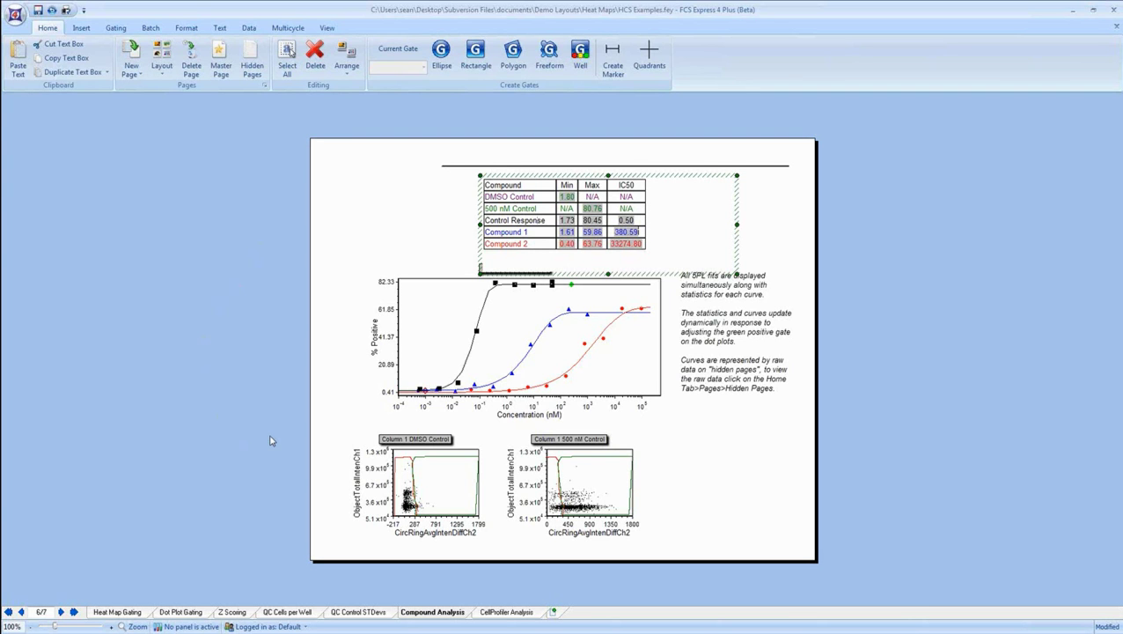
pyautogui.click(313, 406)
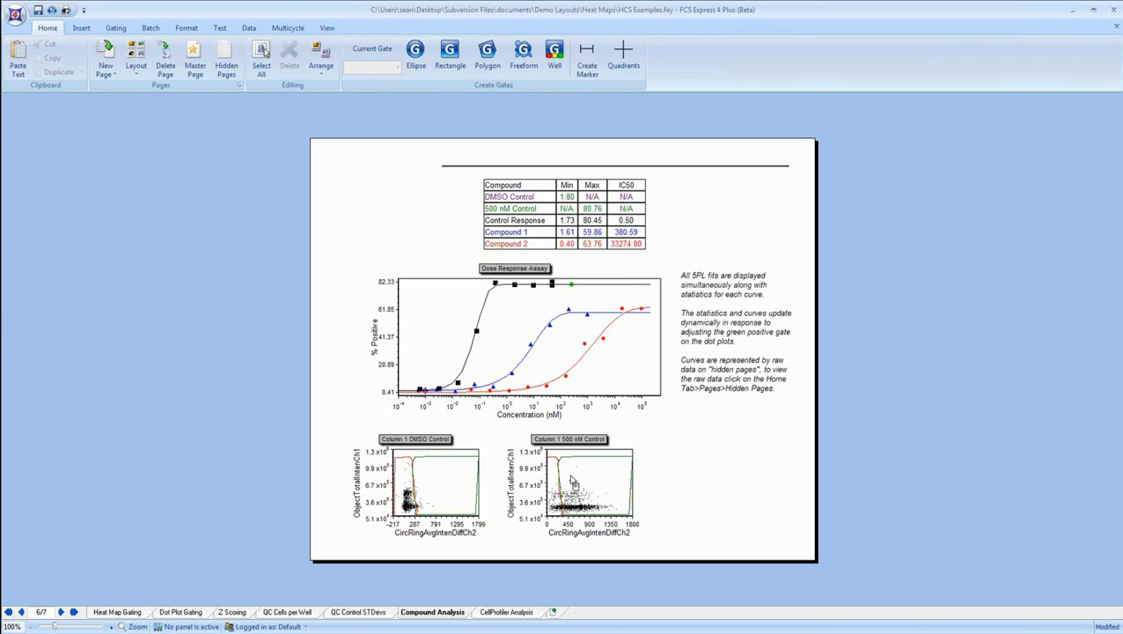
# Resize the green positive gate on the Column 1 500 nM Control dot plot, moving its lower edge to about 500 and back to about 300.
pyautogui.click(570, 481)
pyautogui.moveTo(554, 451); pyautogui.dragTo(565, 450)
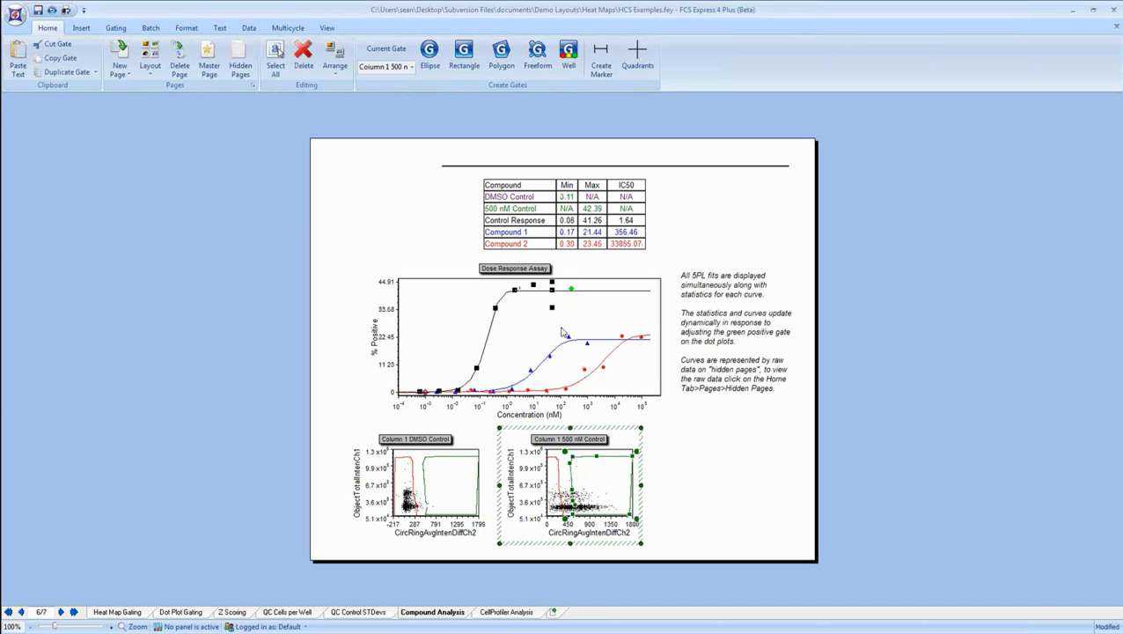
pyautogui.moveTo(576, 457); pyautogui.dragTo(560, 451)
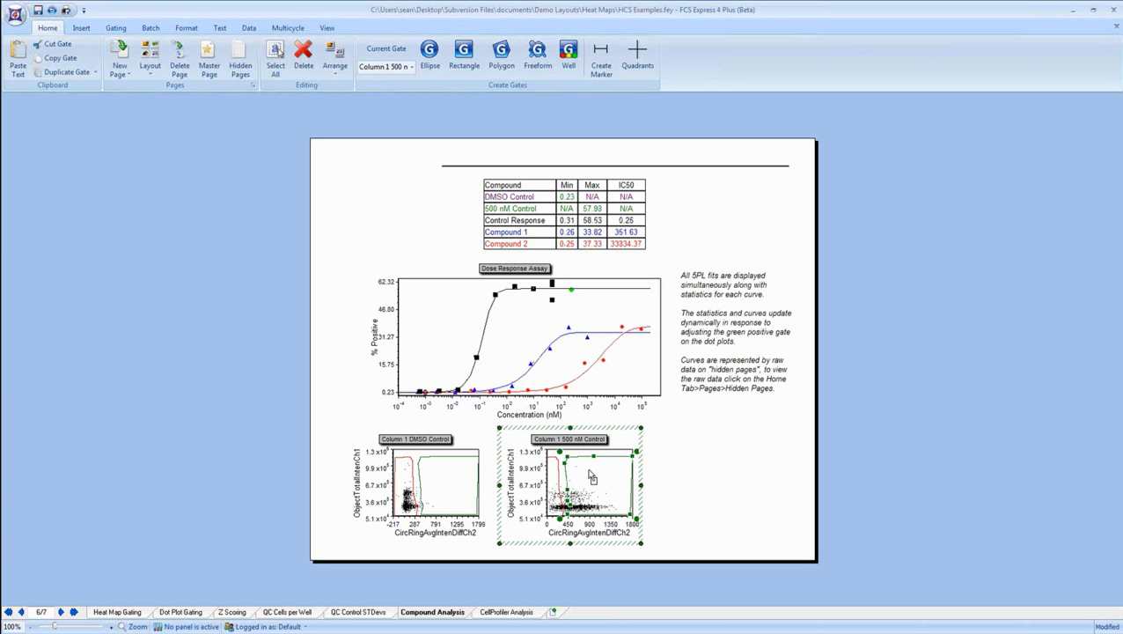
pyautogui.moveTo(560, 451); pyautogui.dragTo(555, 451)
pyautogui.moveTo(555, 515); pyautogui.dragTo(553, 451)
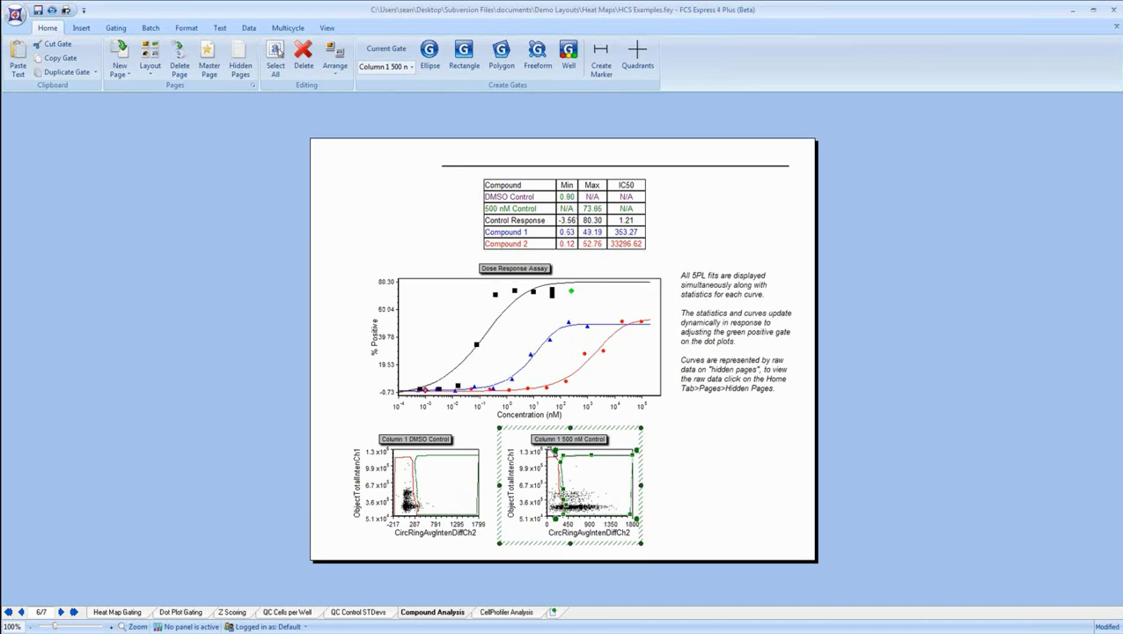